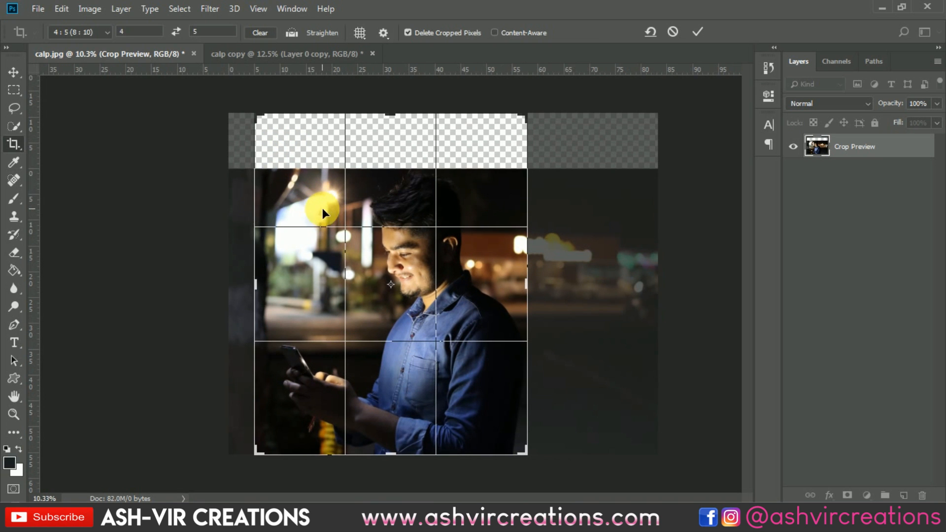
# Extend the 4:5 crop box upward and to the left beyond the photo, then commit the crop
pyautogui.moveTo(257, 129); pyautogui.dragTo(247, 116)
pyautogui.hotkey('ctrl', 'r')
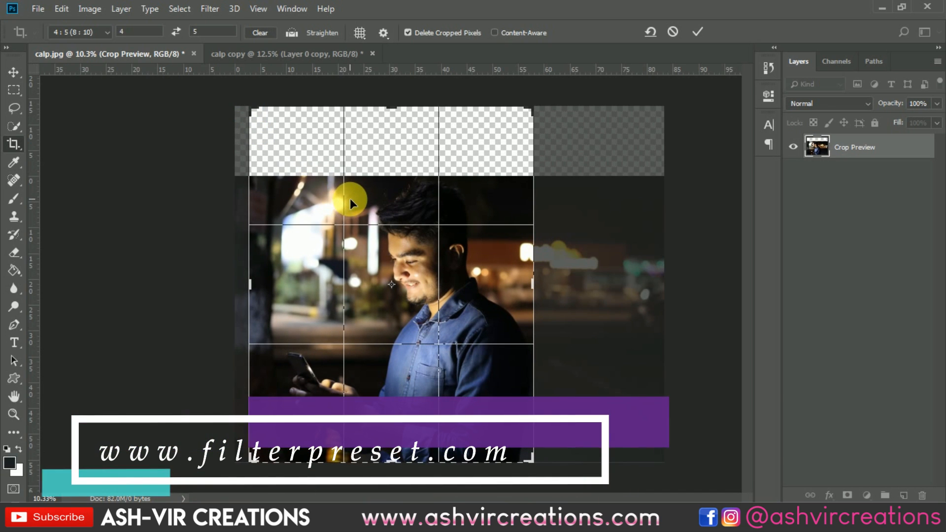
pyautogui.click(273, 260)
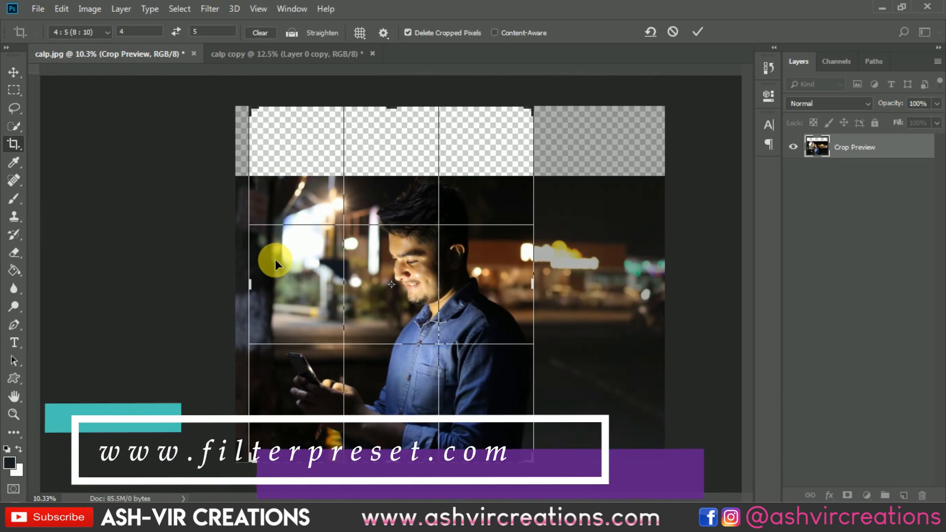
pyautogui.moveTo(311, 263); pyautogui.dragTo(303, 262)
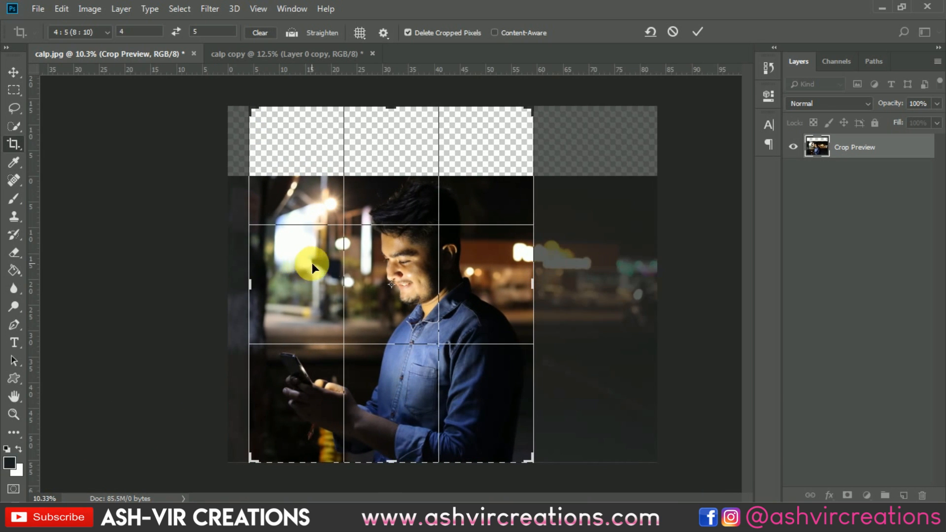
pyautogui.moveTo(247, 110); pyautogui.dragTo(252, 111)
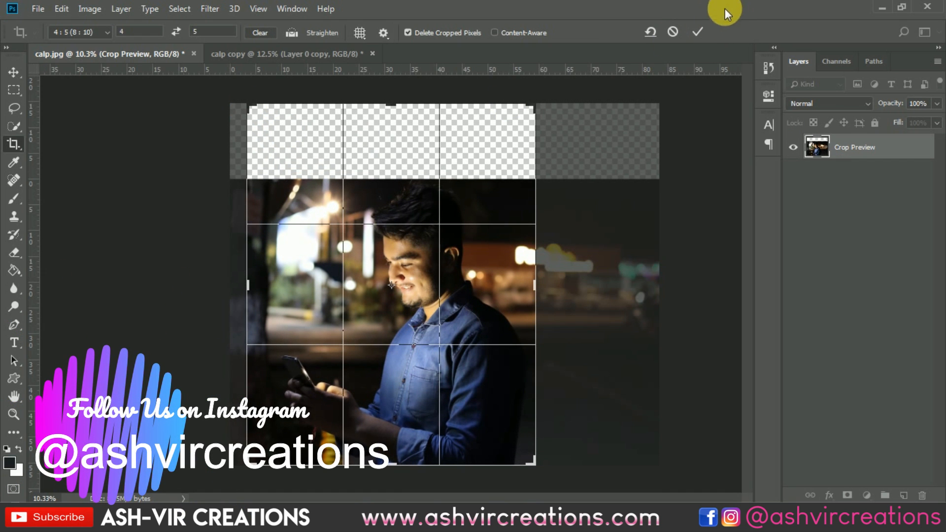
pyautogui.click(699, 32)
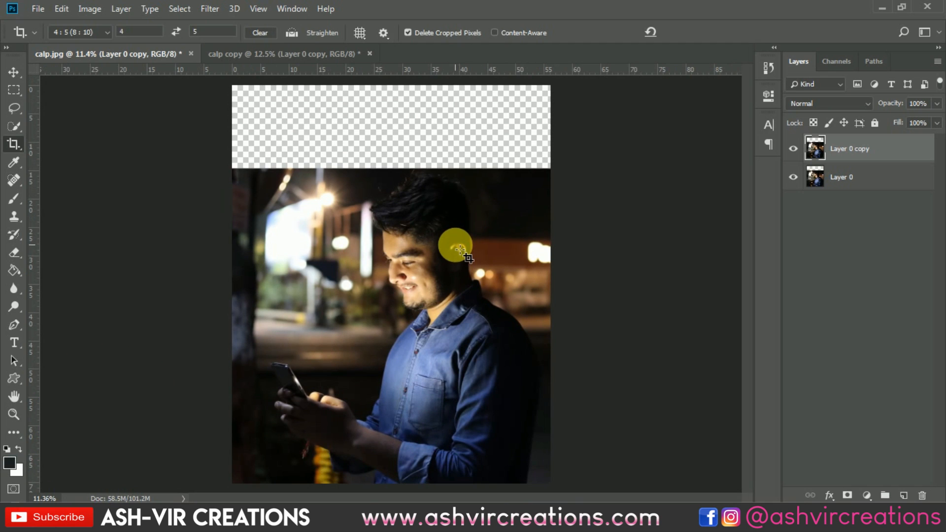
# Bring the layer from the calp copy document into calp.jpg and move it to the lower-left part of the canvas
pyautogui.press('v')
pyautogui.scroll(-1, 438, 233)
pyautogui.scroll(1, 445, 229)
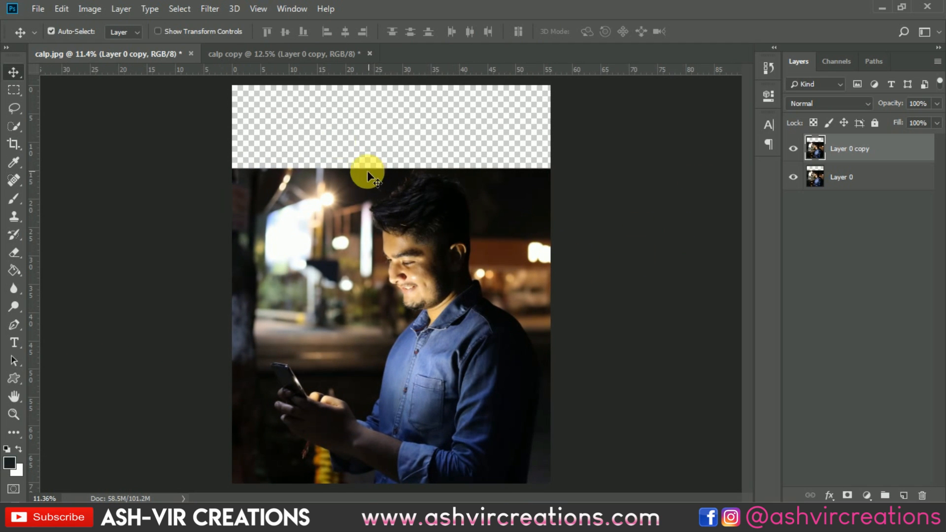
pyautogui.click(293, 54)
pyautogui.moveTo(348, 149)
pyautogui.mouseDown()
pyautogui.moveTo(444, 163)
pyautogui.moveTo(220, 103)
pyautogui.moveTo(164, 53)
pyautogui.moveTo(359, 155)
pyautogui.mouseUp()
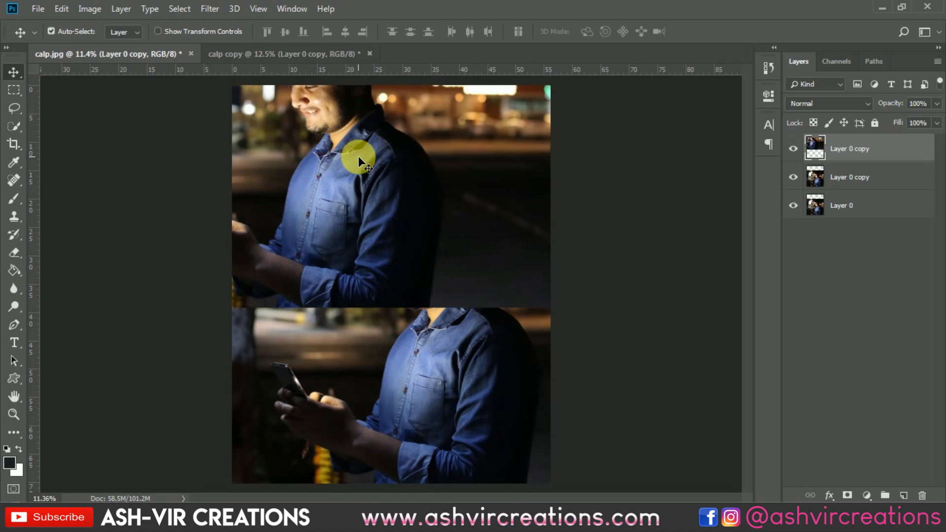
pyautogui.moveTo(427, 177); pyautogui.dragTo(241, 366)
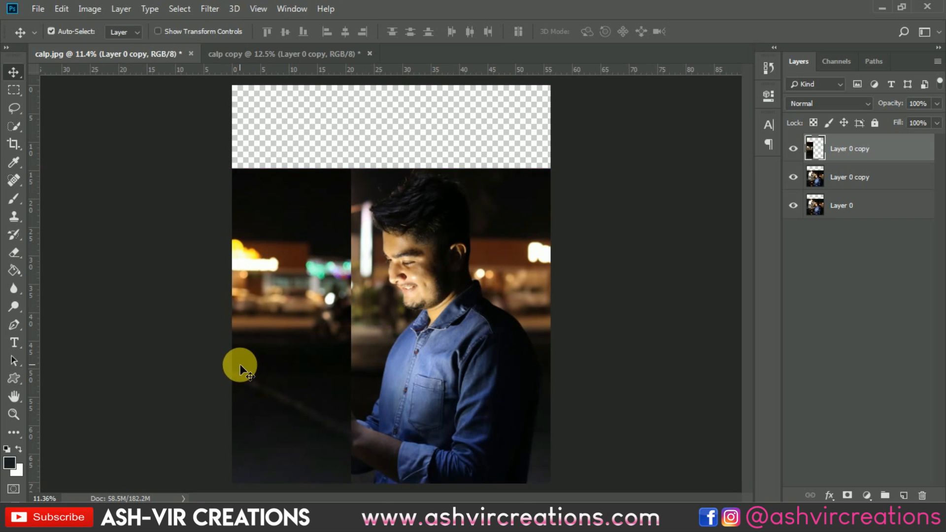
pyautogui.moveTo(273, 335); pyautogui.dragTo(251, 174)
# Open the asphalt-cloud-forest-countryside-2793170.jpg photo
pyautogui.click(43, 11)
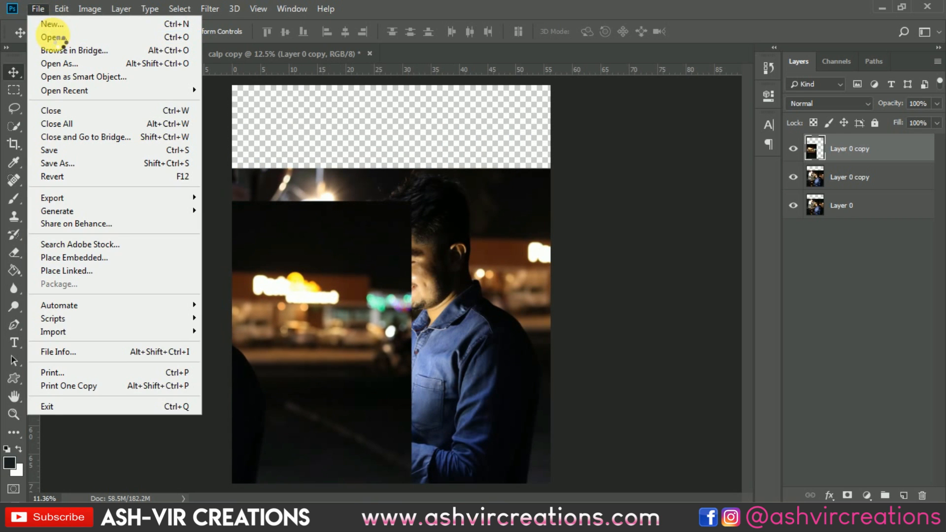
pyautogui.click(47, 34)
pyautogui.doubleClick(170, 119)
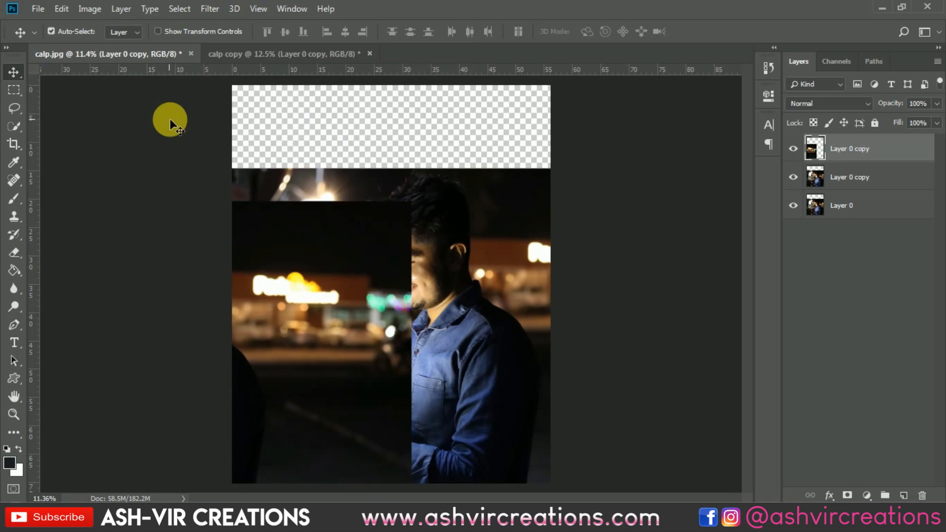
# Apply a Box Blur with a radius of 56 pixels to the forest photo
pyautogui.click(207, 9)
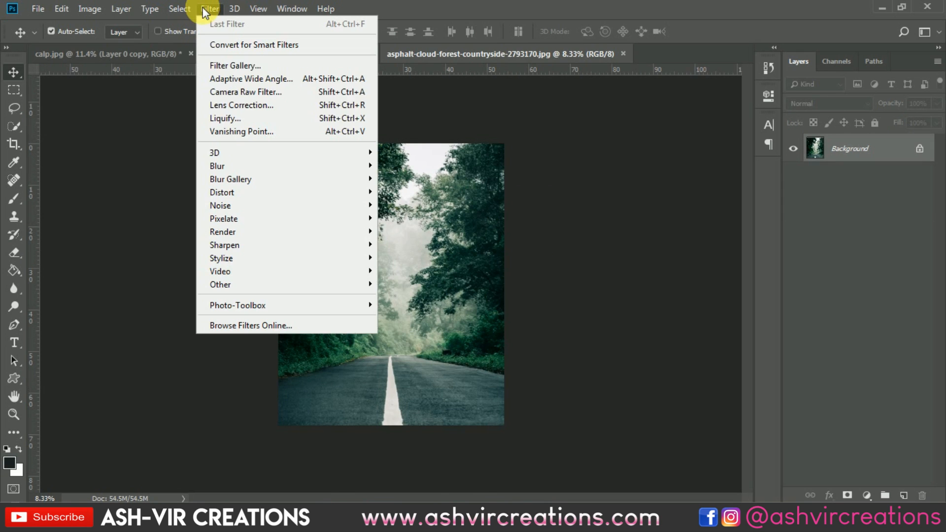
pyautogui.moveTo(371, 166)
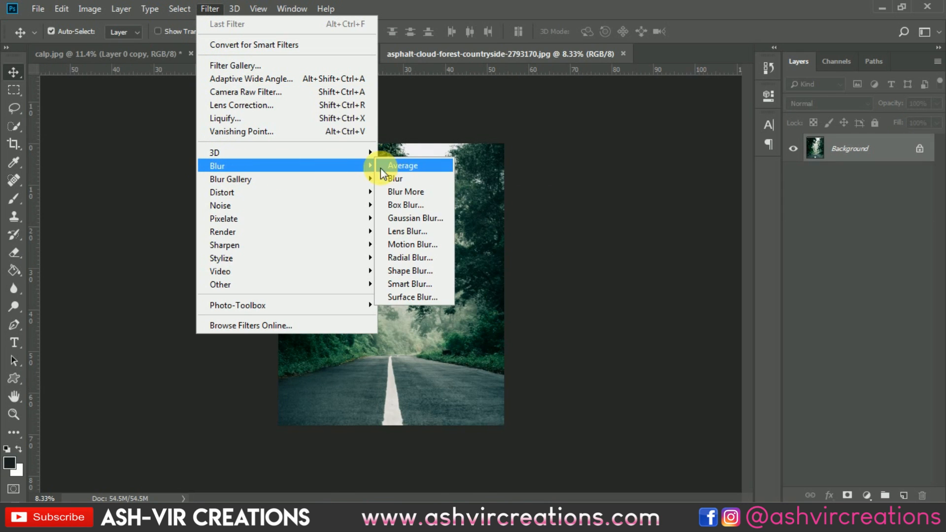
pyautogui.click(387, 205)
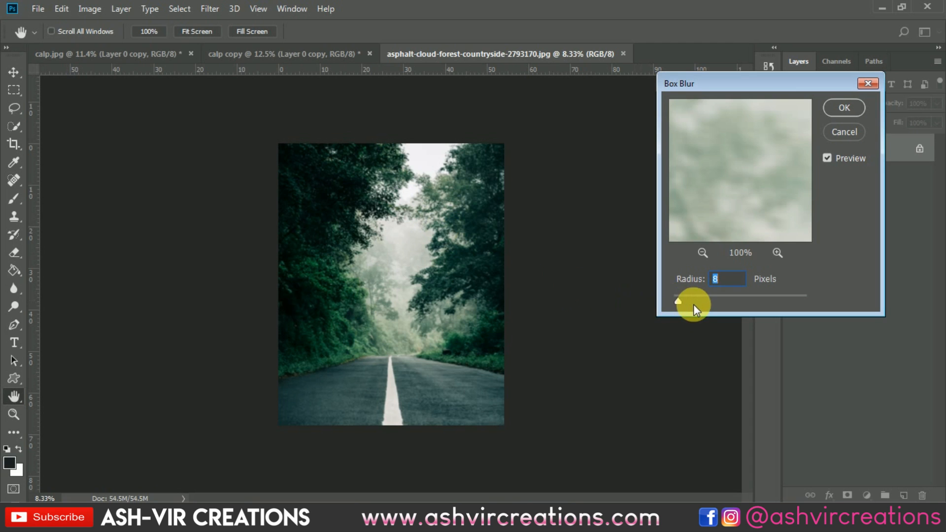
pyautogui.moveTo(693, 304); pyautogui.dragTo(695, 303)
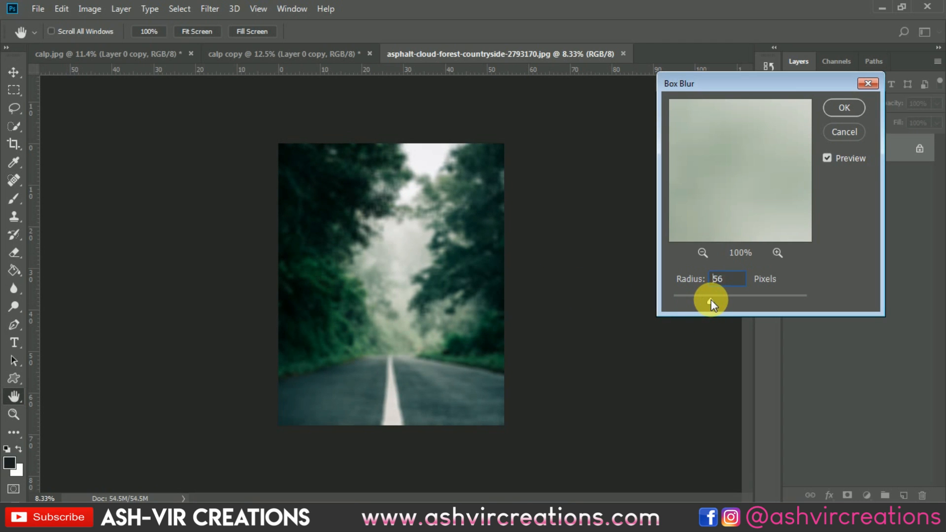
pyautogui.press('Return')
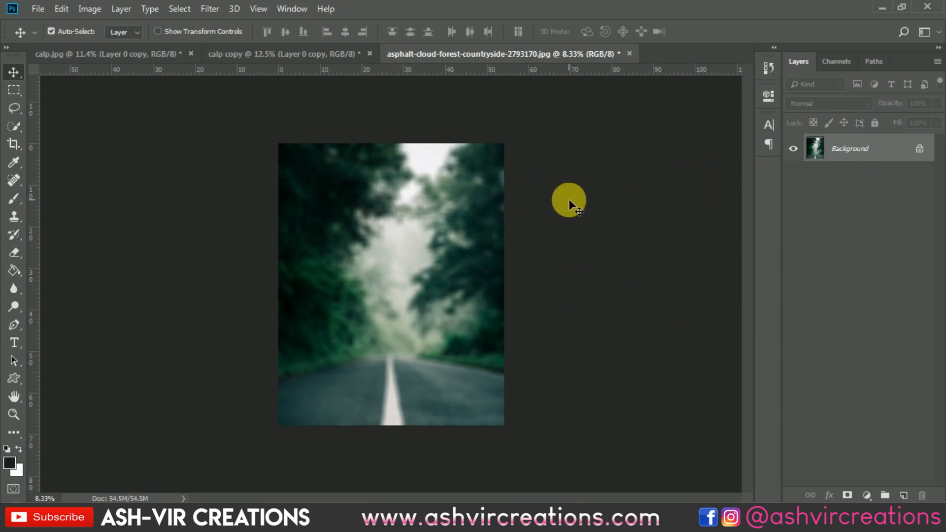
# Drag the blurred forest photo into calp.jpg as a new layer and hide the upper Layer 0 copy
pyautogui.moveTo(140, 51); pyautogui.dragTo(317, 190)
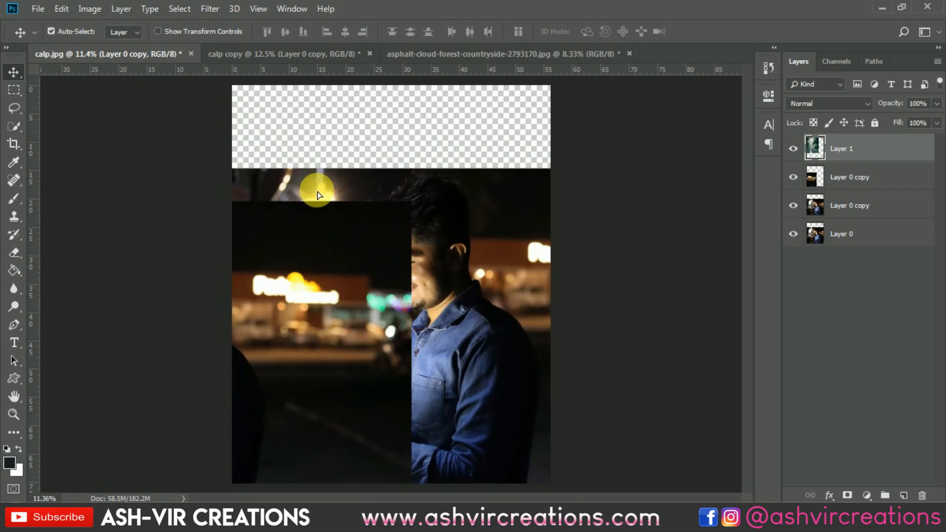
pyautogui.click(793, 177)
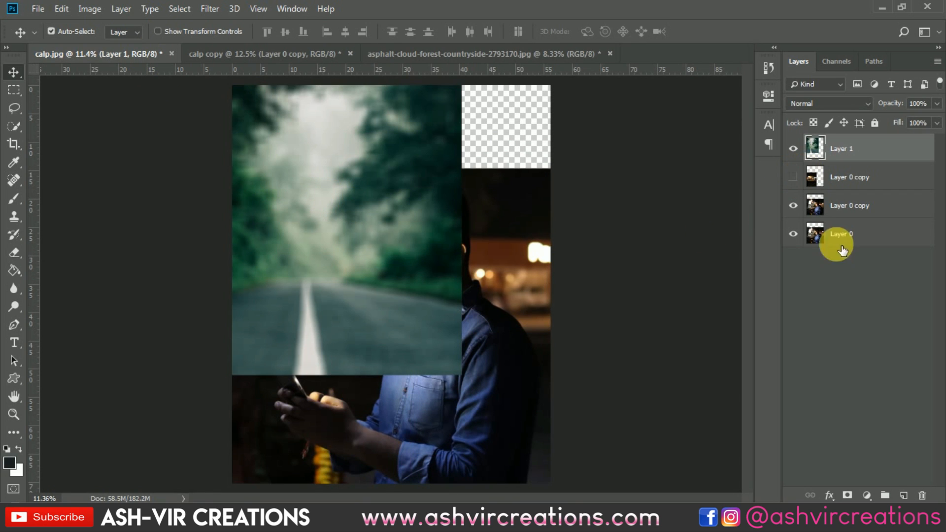
# Add a Hue/Saturation adjustment clipped to the forest layer with hue +32 and saturation -34
pyautogui.click(867, 494)
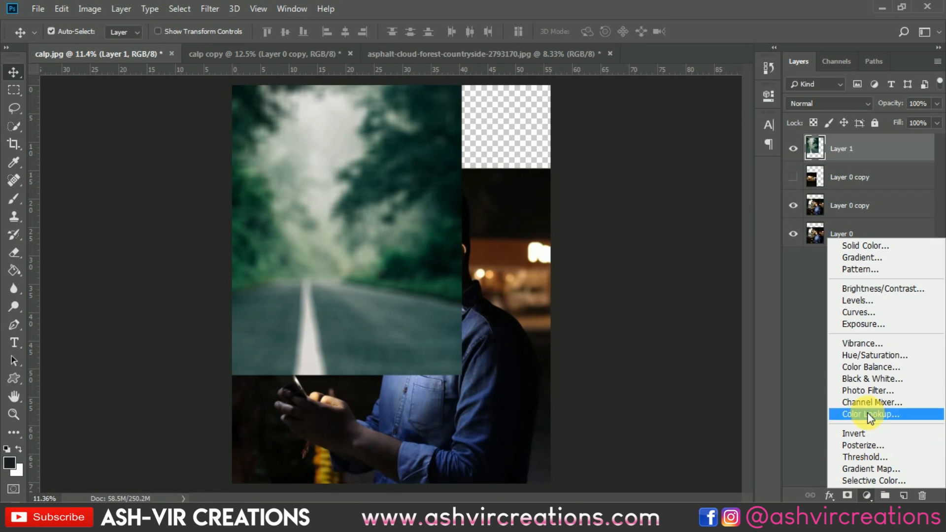
pyautogui.click(868, 357)
pyautogui.click(646, 327)
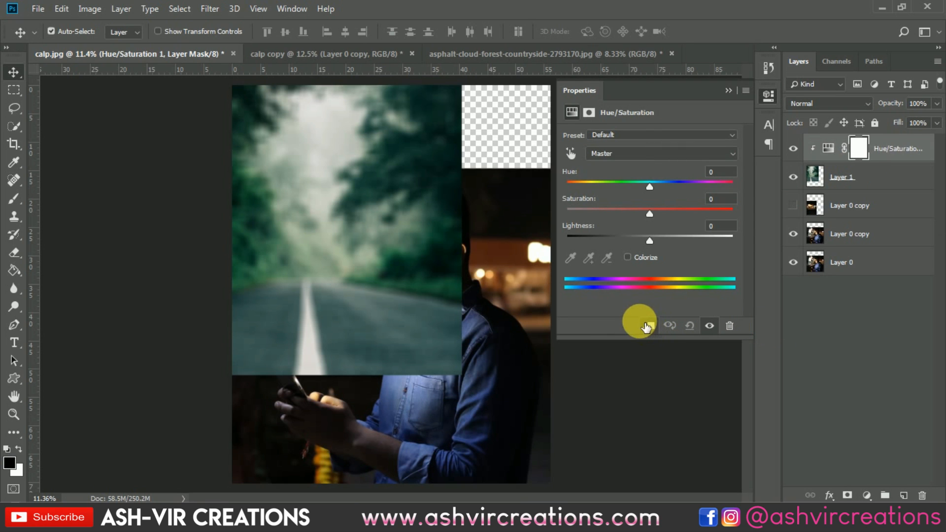
pyautogui.moveTo(644, 188); pyautogui.dragTo(622, 214)
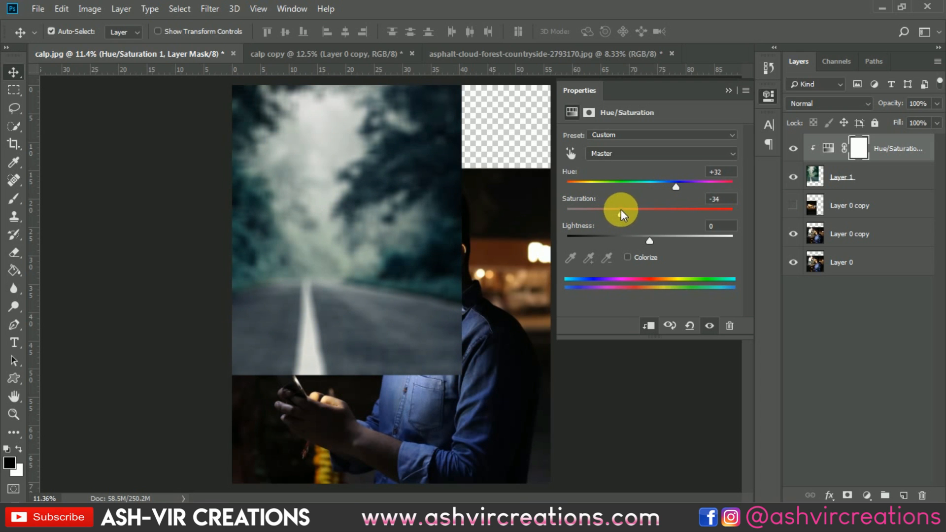
# Move the forest layer over the canvas and merge it with its Hue/Saturation adjustment
pyautogui.click(730, 91)
pyautogui.moveTo(403, 186); pyautogui.dragTo(480, 288)
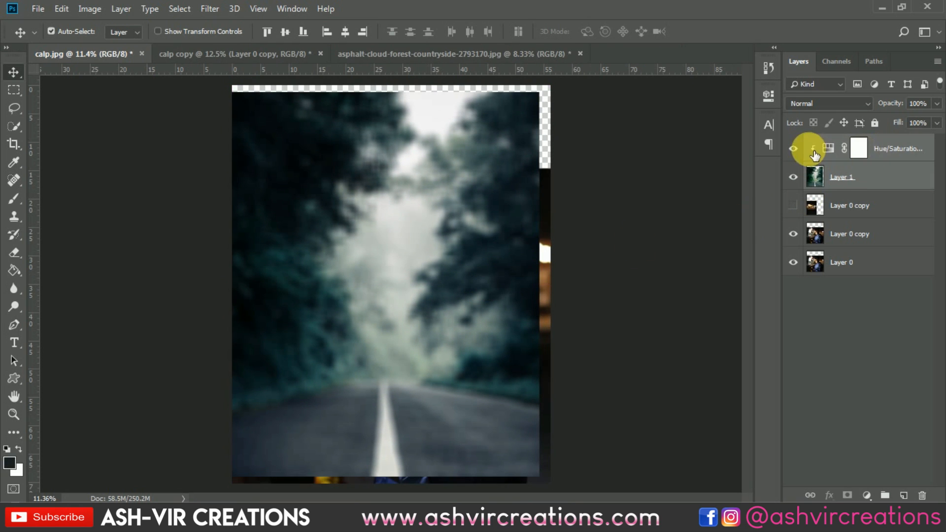
pyautogui.rightClick(902, 151)
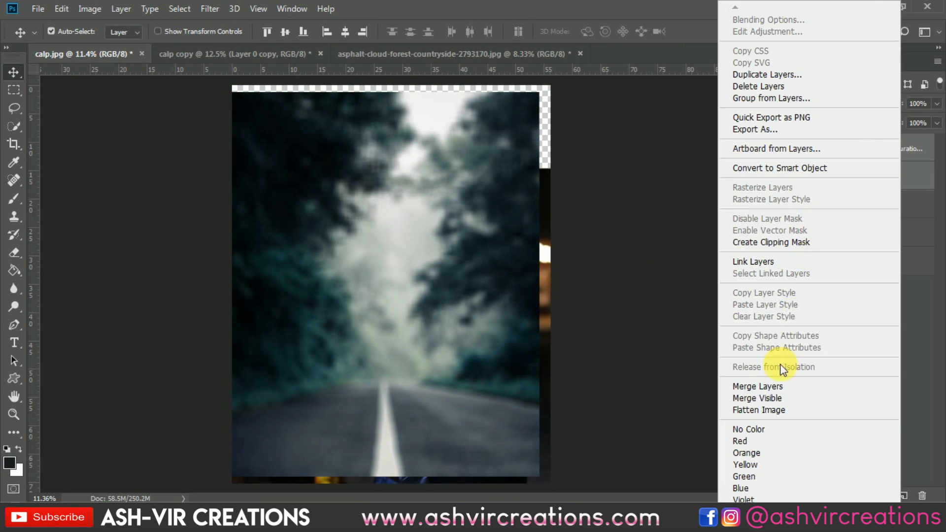
pyautogui.click(777, 386)
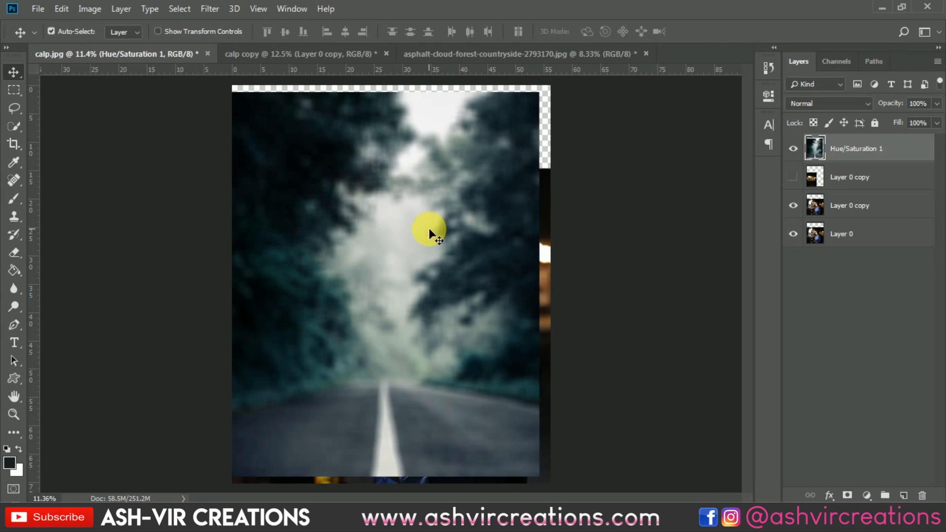
# Reposition and scale the merged forest layer with Free Transform so it covers the whole canvas
pyautogui.moveTo(428, 229); pyautogui.dragTo(428, 232)
pyautogui.click(62, 9)
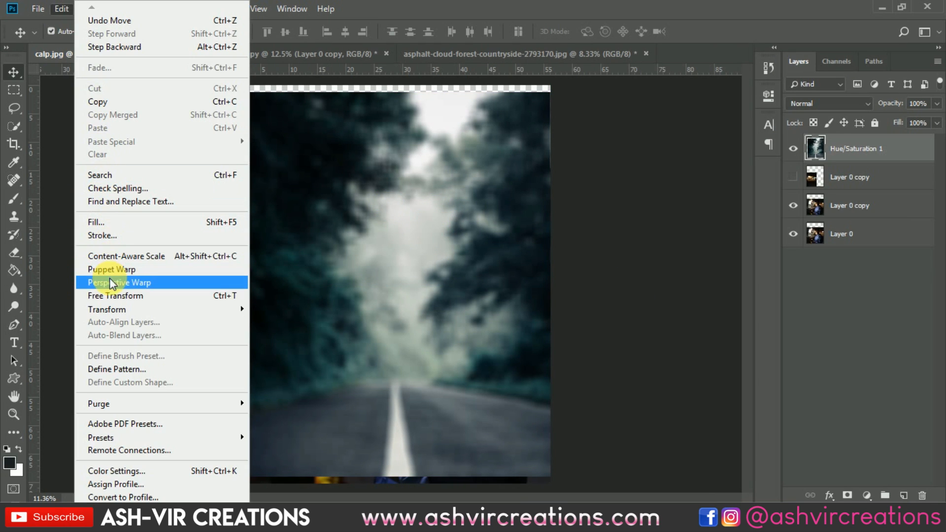
pyautogui.click(409, 248)
pyautogui.moveTo(410, 248)
pyautogui.mouseDown()
pyautogui.moveTo(510, 370)
pyautogui.moveTo(498, 317)
pyautogui.moveTo(393, 237)
pyautogui.moveTo(393, 244)
pyautogui.mouseUp()
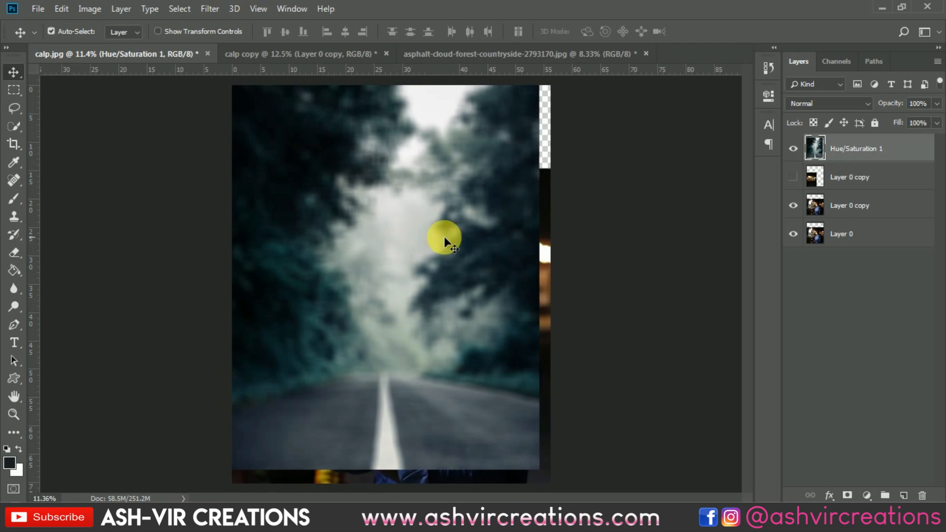
pyautogui.scroll(-1, 503, 204)
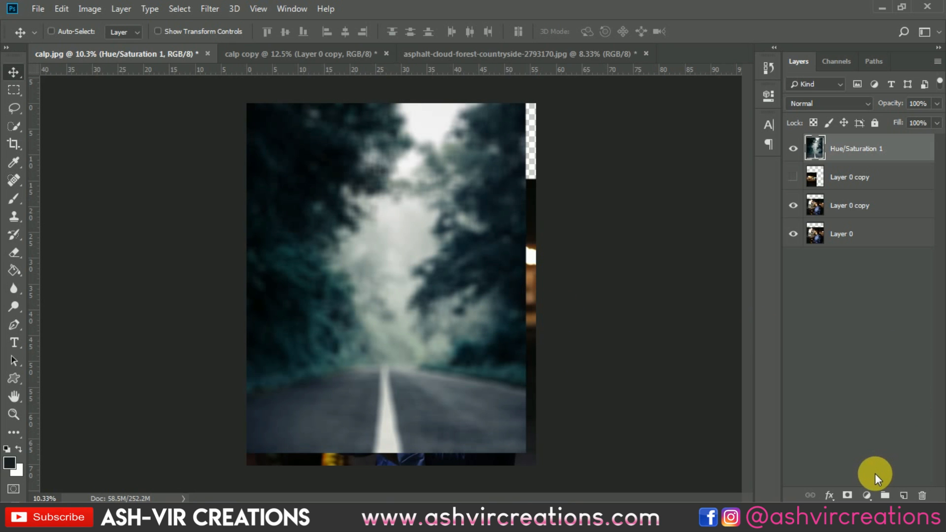
pyautogui.hotkey('ctrl', 't')
pyautogui.moveTo(525, 451); pyautogui.dragTo(544, 466)
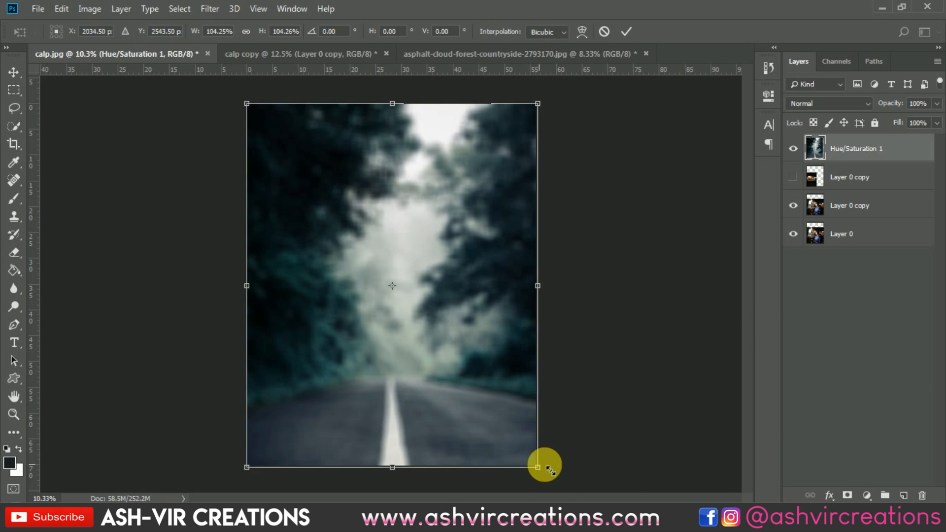
pyautogui.doubleClick(485, 317)
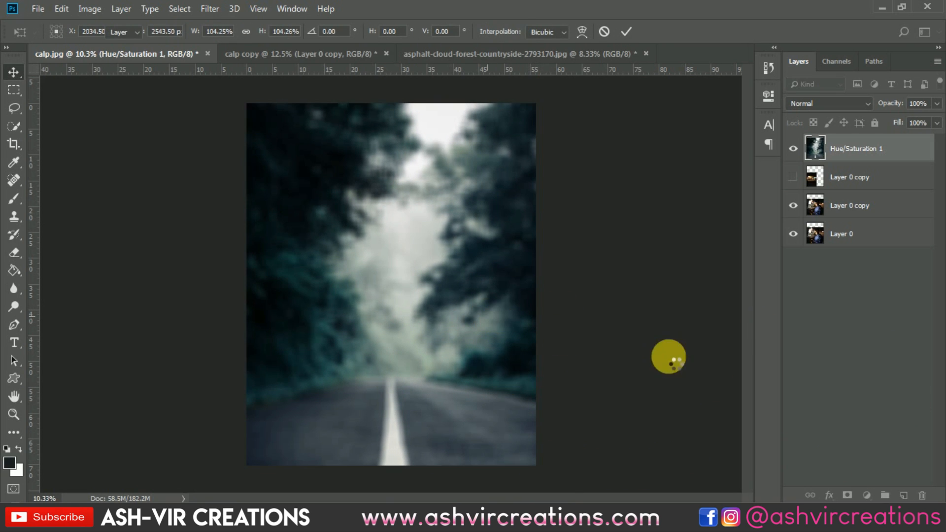
# Add a layer mask to the forest layer and set up a 300 px soft round Brush
pyautogui.click(847, 495)
pyautogui.click(14, 198)
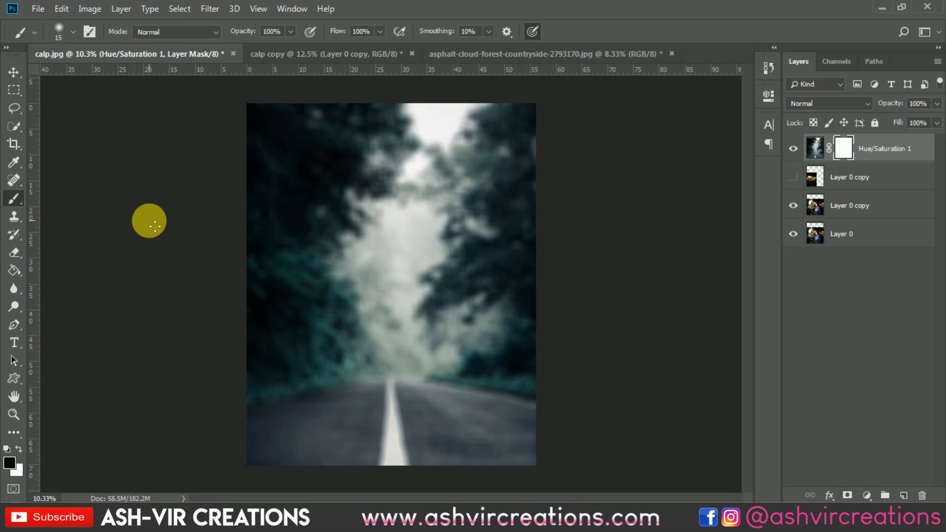
pyautogui.rightClick(292, 251)
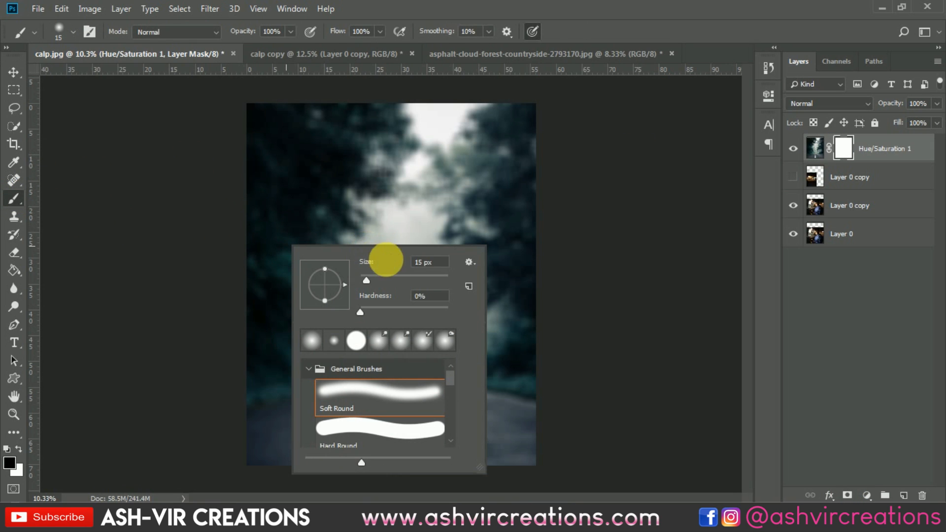
pyautogui.click(428, 276)
pyautogui.press('Return')
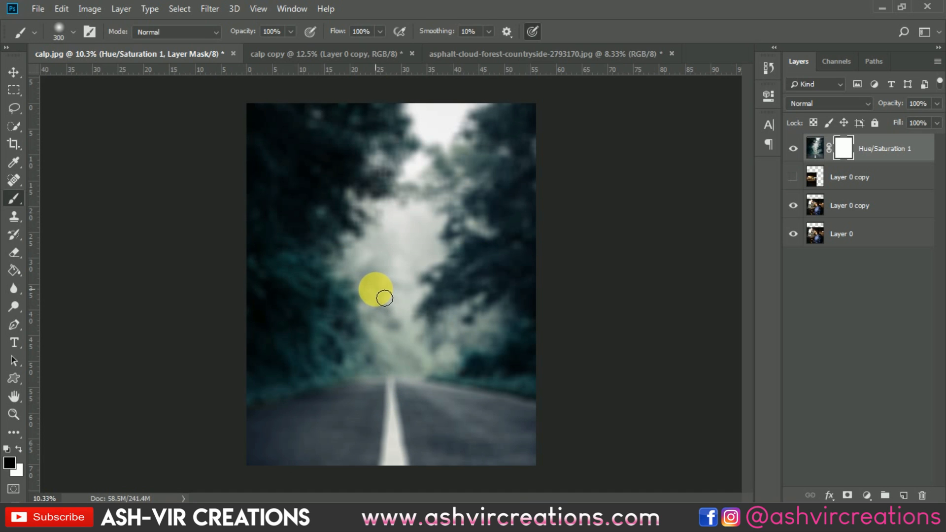
# Enlarge the brush to 2300 px, paint once near the top of the mask, and undo the stroke
pyautogui.press(']')
pyautogui.press(']')
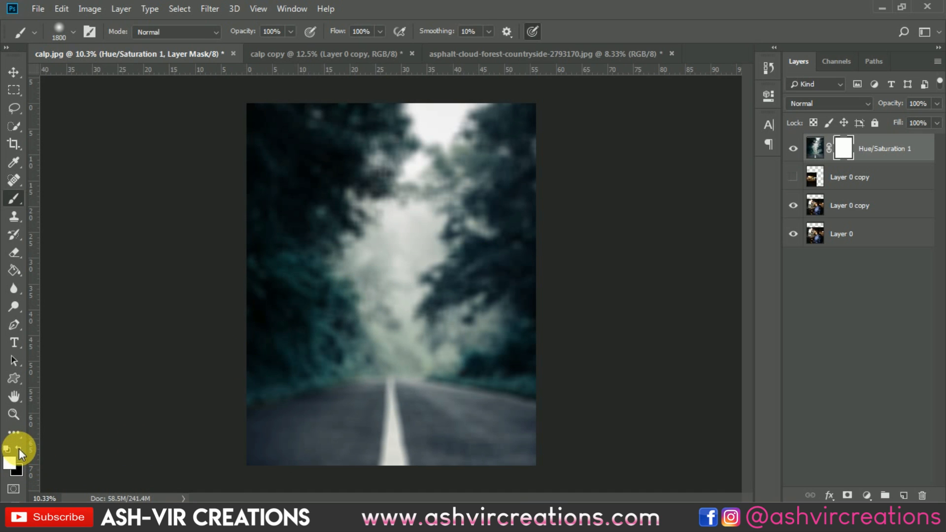
pyautogui.press(']')
pyautogui.press(']')
pyautogui.press(']')
pyautogui.press(']')
pyautogui.press(']')
pyautogui.click(431, 142)
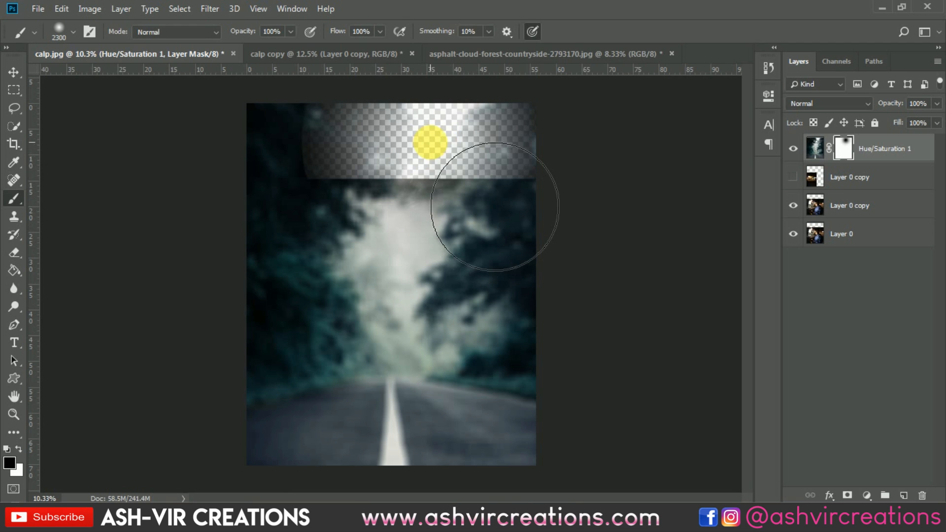
pyautogui.hotkey('ctrl', 'z')
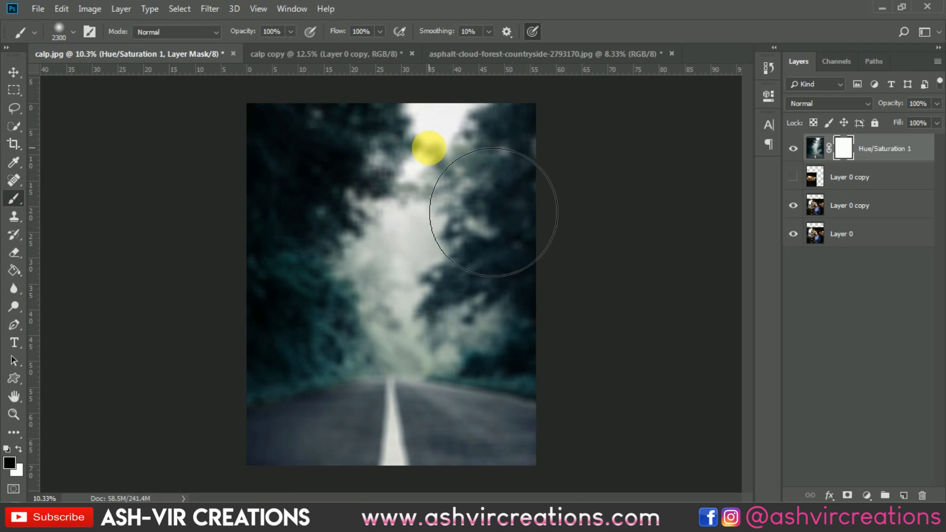
# Shrink the brush to about 1700 px and paint black on the forest layer mask to reveal the man
pyautogui.press('[')
pyautogui.press('[')
pyautogui.press('[')
pyautogui.press('[')
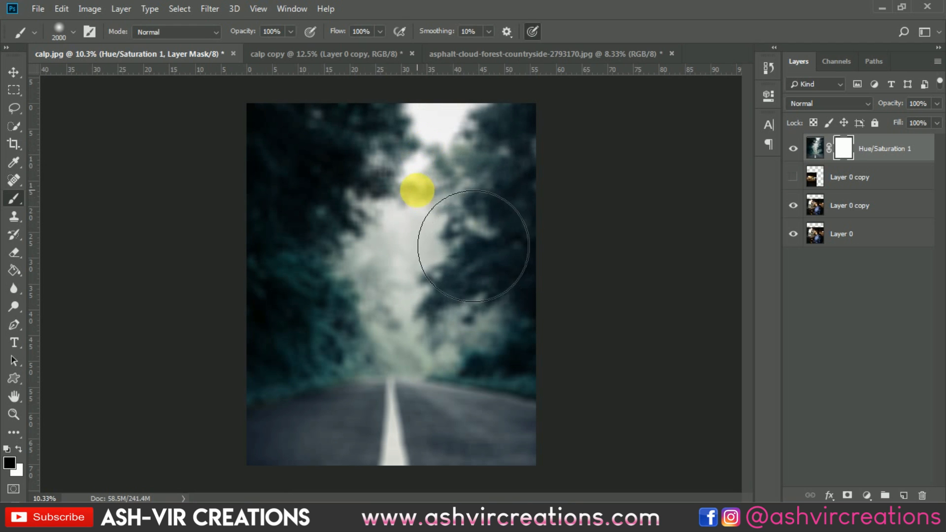
pyautogui.click(412, 158)
pyautogui.press('[')
pyautogui.press('[')
pyautogui.moveTo(395, 232)
pyautogui.mouseDown()
pyautogui.moveTo(391, 258)
pyautogui.moveTo(422, 215)
pyautogui.moveTo(433, 227)
pyautogui.moveTo(460, 205)
pyautogui.moveTo(445, 261)
pyautogui.moveTo(384, 305)
pyautogui.moveTo(477, 289)
pyautogui.moveTo(490, 318)
pyautogui.moveTo(422, 370)
pyautogui.moveTo(379, 437)
pyautogui.moveTo(317, 415)
pyautogui.moveTo(301, 389)
pyautogui.moveTo(444, 452)
pyautogui.mouseUp()
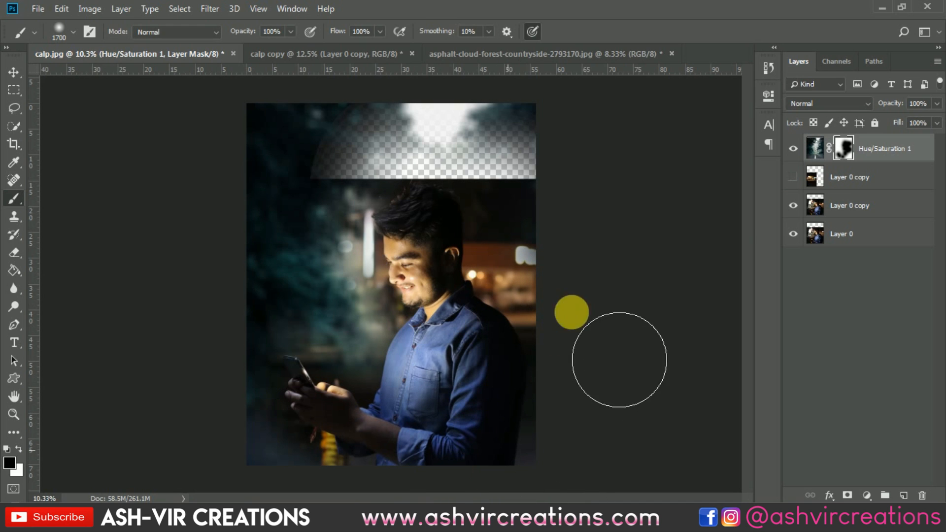
# Paint the mask along the bottom of the image, toggling the forest layer's visibility to compare
pyautogui.click(794, 148)
pyautogui.click(794, 149)
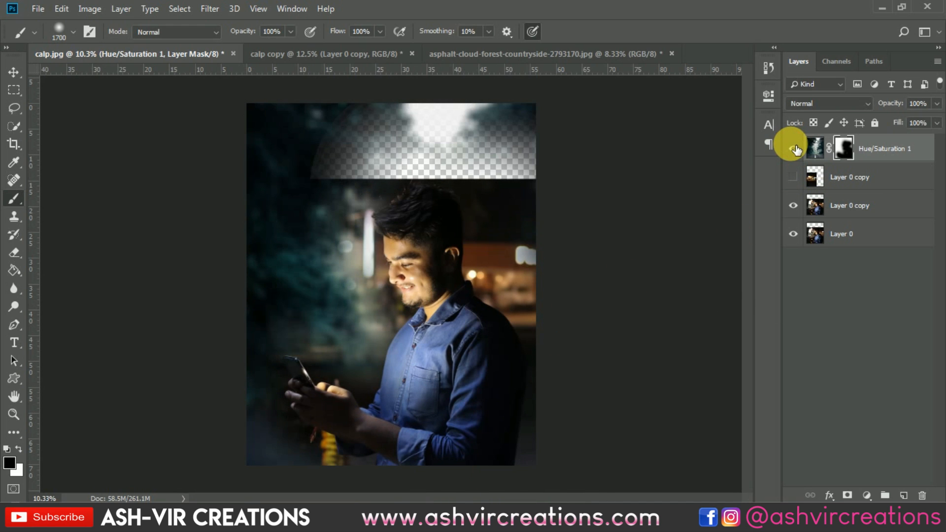
pyautogui.moveTo(332, 442)
pyautogui.mouseDown()
pyautogui.moveTo(258, 481)
pyautogui.moveTo(353, 468)
pyautogui.moveTo(592, 465)
pyautogui.mouseUp()
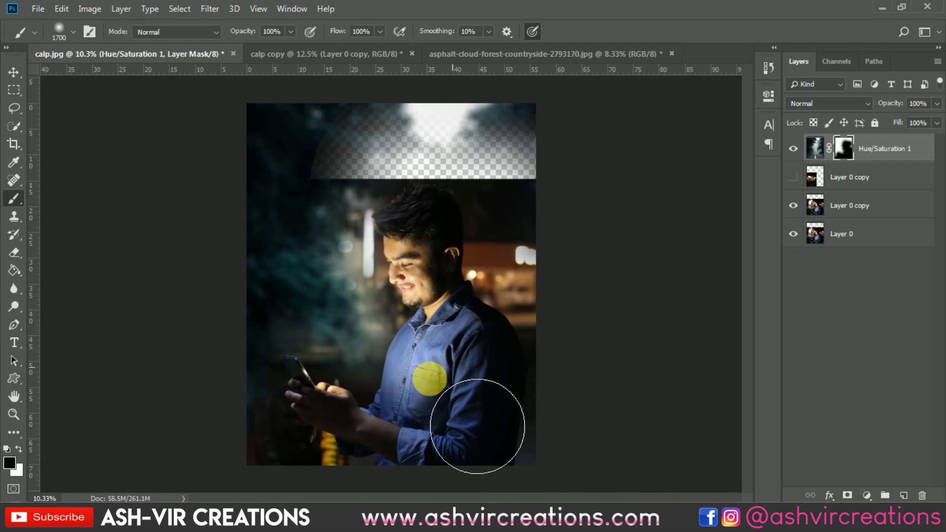
pyautogui.click(794, 150)
pyautogui.click(794, 148)
pyautogui.click(795, 148)
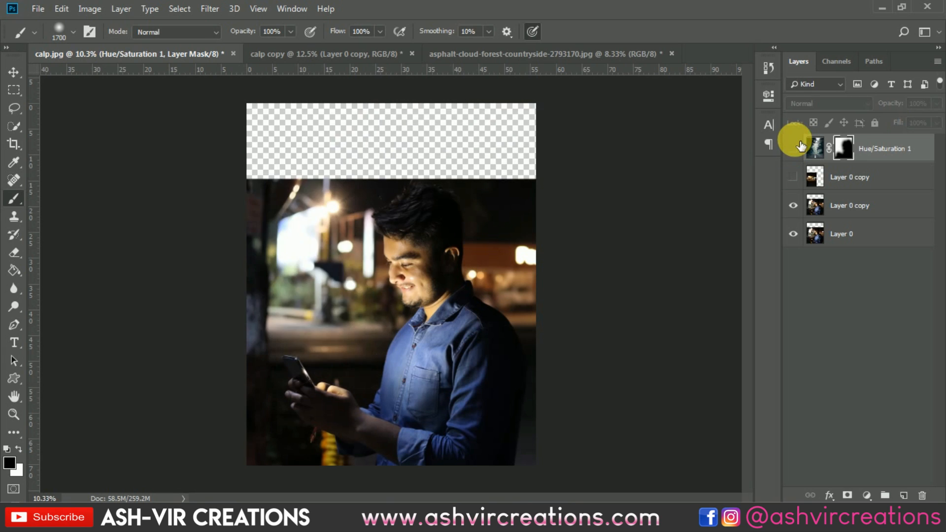
pyautogui.click(798, 147)
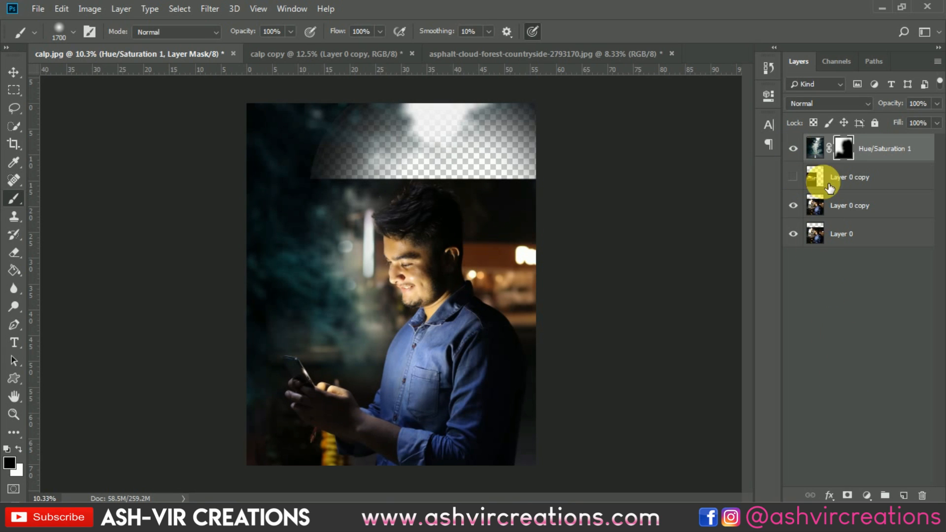
# Desaturate the forest layer completely with Hue/Saturation, setting Saturation to -100
pyautogui.click(815, 148)
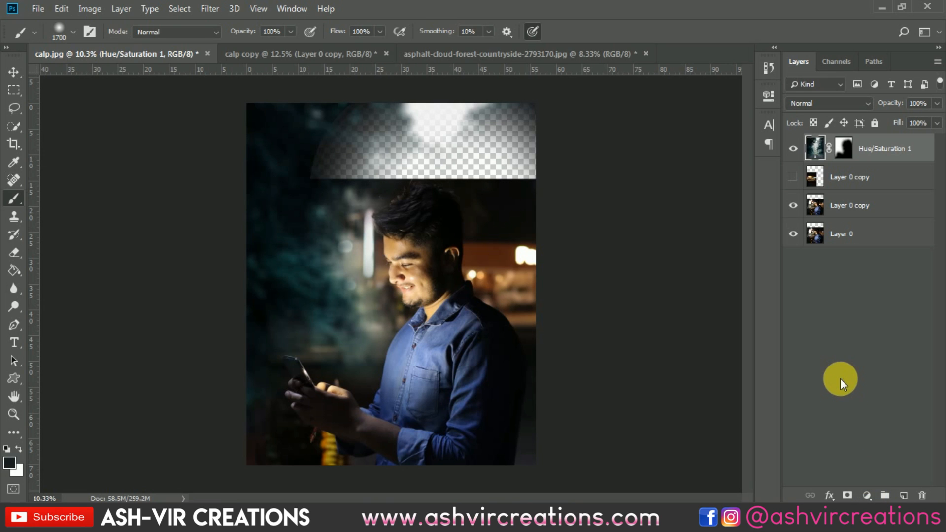
pyautogui.hotkey('ctrl', 'u')
pyautogui.moveTo(660, 258); pyautogui.dragTo(579, 265)
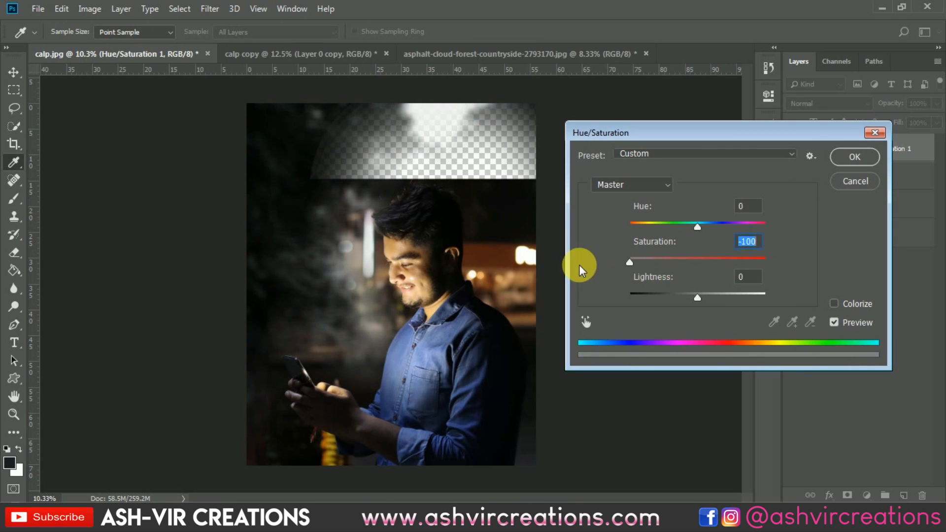
pyautogui.click(855, 156)
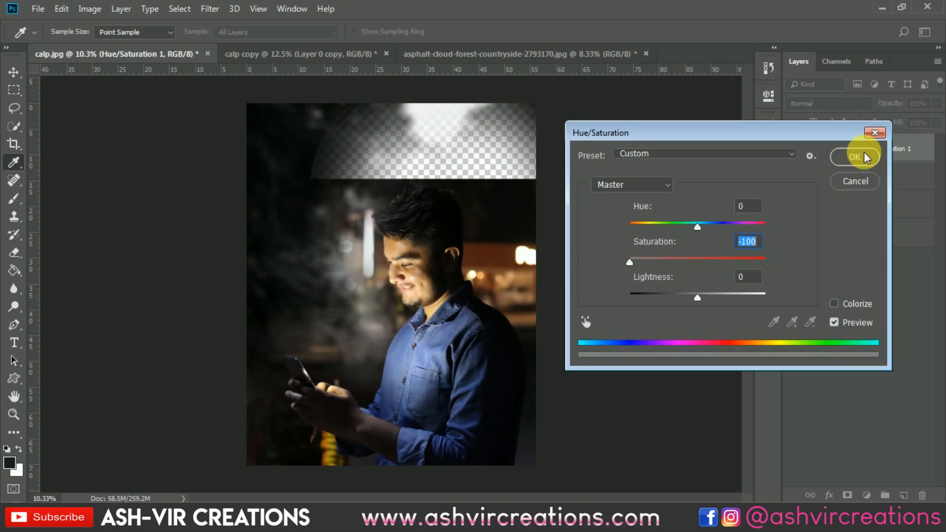
# Paint more of the forest mask around the man's hands and arm with the Brush
pyautogui.press('b')
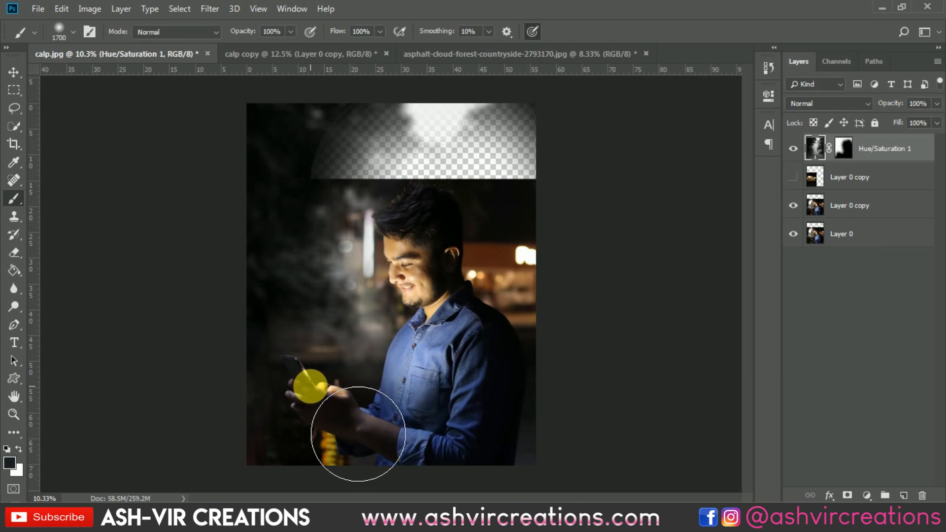
pyautogui.click(844, 149)
pyautogui.moveTo(448, 428)
pyautogui.mouseDown()
pyautogui.moveTo(389, 414)
pyautogui.moveTo(355, 433)
pyautogui.moveTo(422, 446)
pyautogui.mouseUp()
pyautogui.moveTo(374, 398)
pyautogui.mouseDown()
pyautogui.moveTo(410, 397)
pyautogui.moveTo(350, 393)
pyautogui.moveTo(414, 365)
pyautogui.mouseUp()
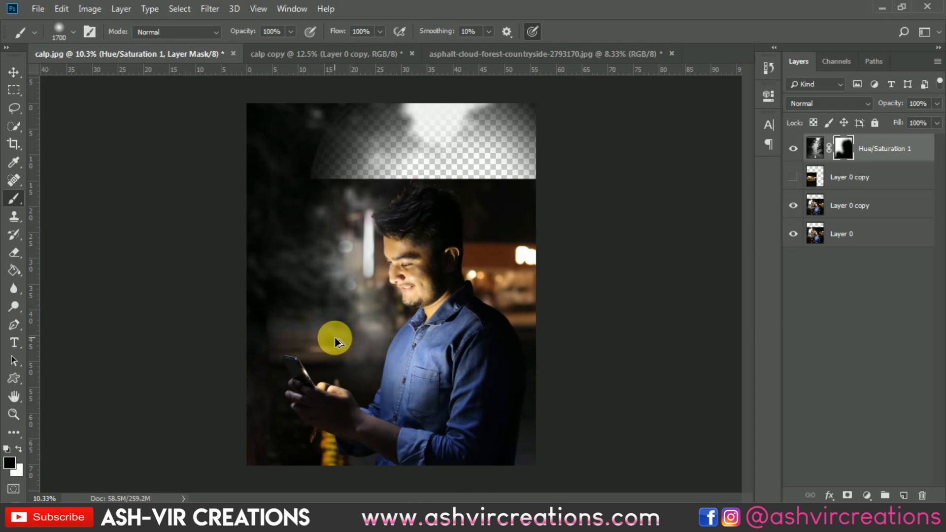
pyautogui.scroll(6, 308, 376)
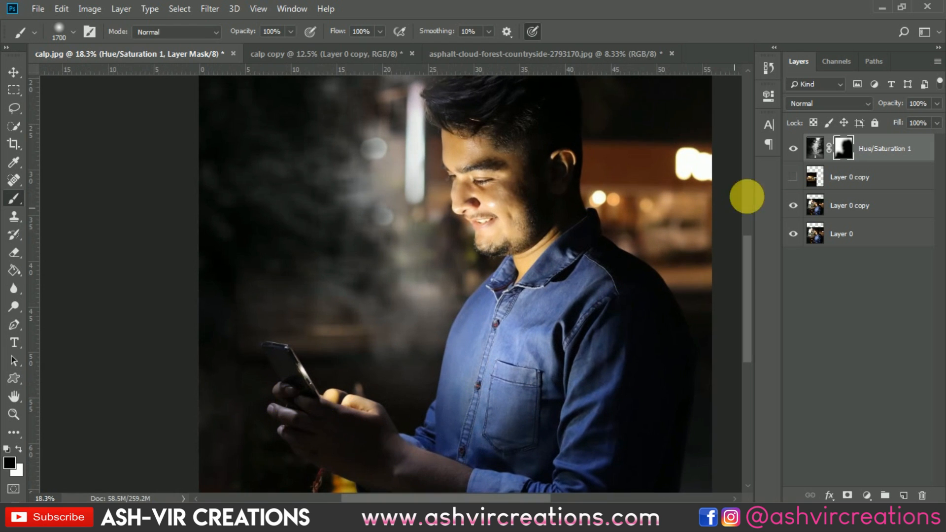
pyautogui.click(792, 148)
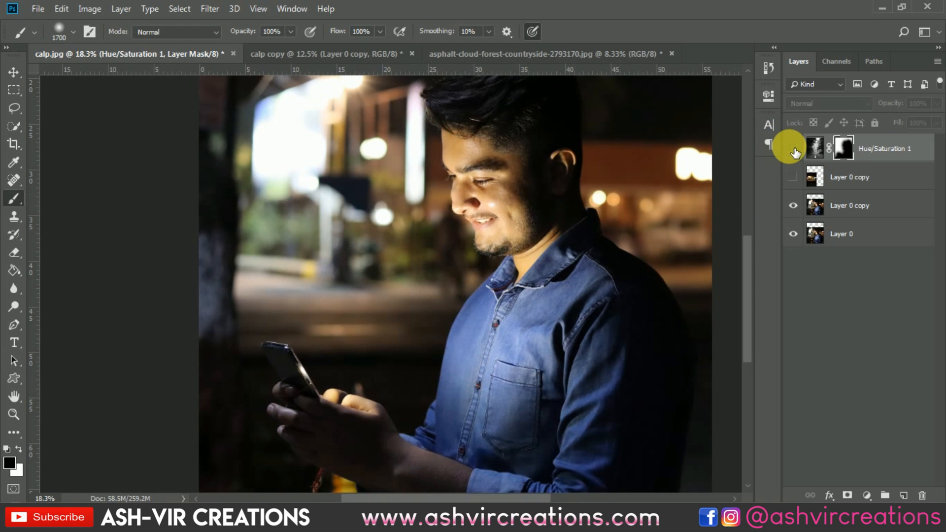
pyautogui.click(793, 150)
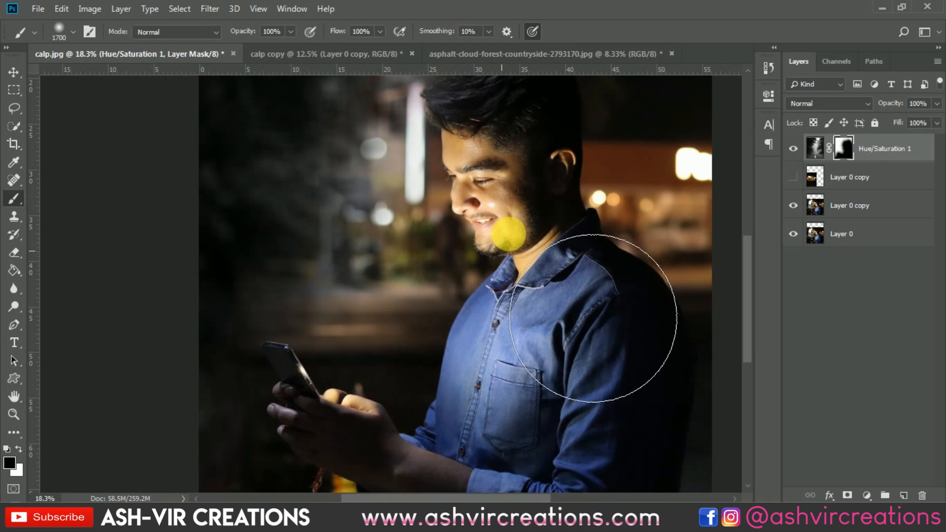
pyautogui.scroll(-3, 509, 232)
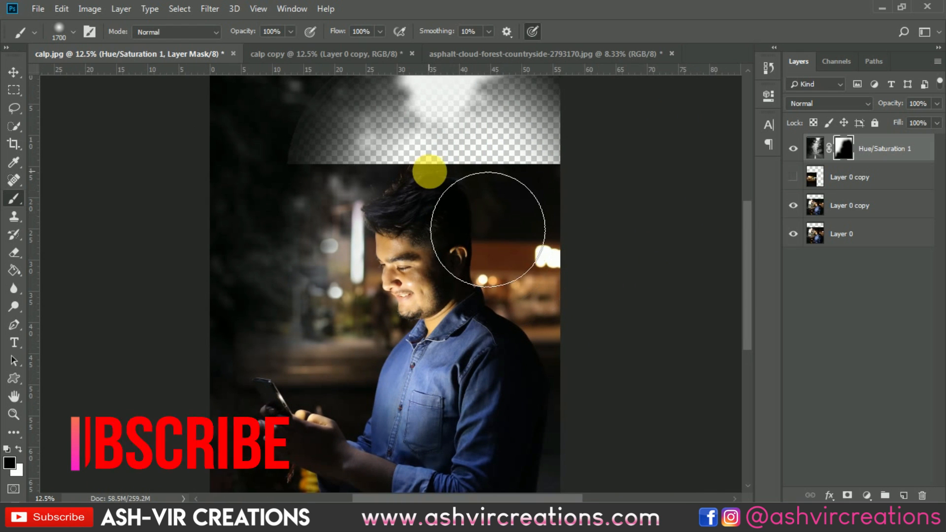
pyautogui.scroll(-1, 165, 102)
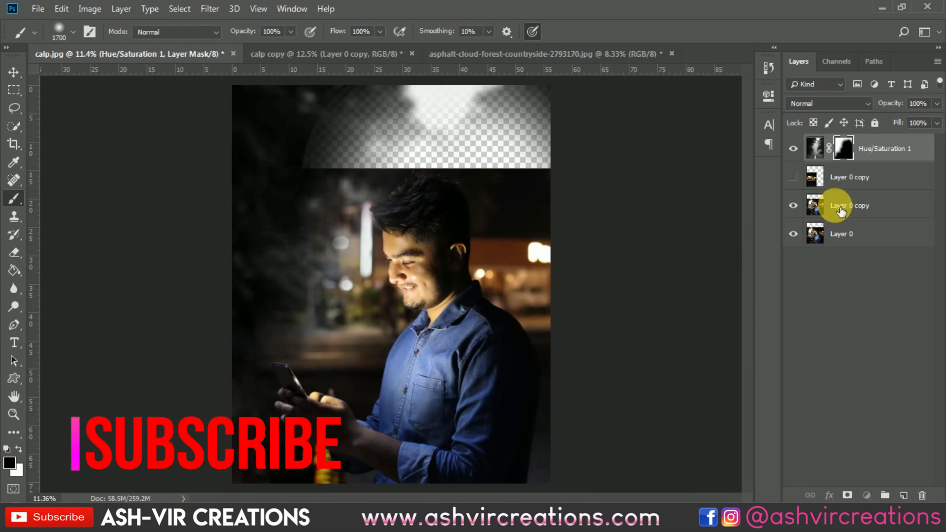
# Add a new layer filled with black using the Paint Bucket and move it beneath the visible man layer
pyautogui.click(840, 210)
pyautogui.click(904, 496)
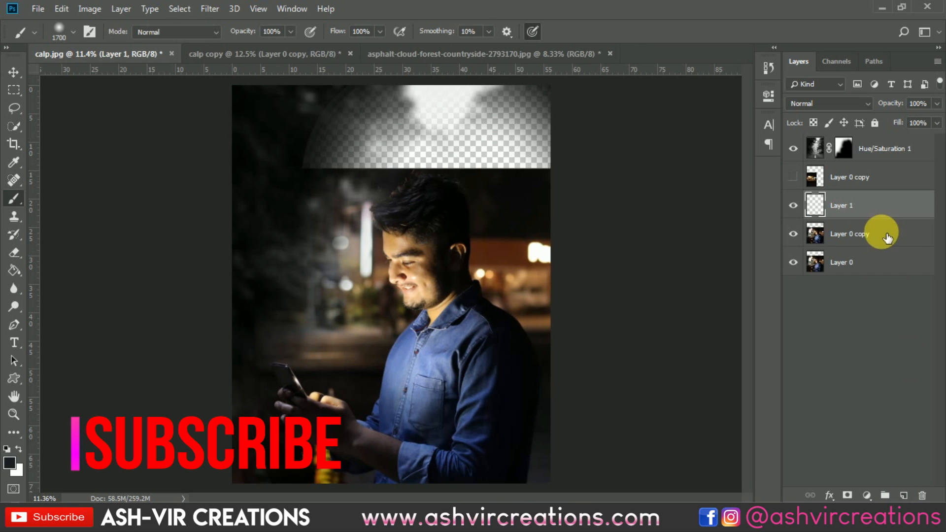
pyautogui.click(15, 251)
pyautogui.click(16, 271)
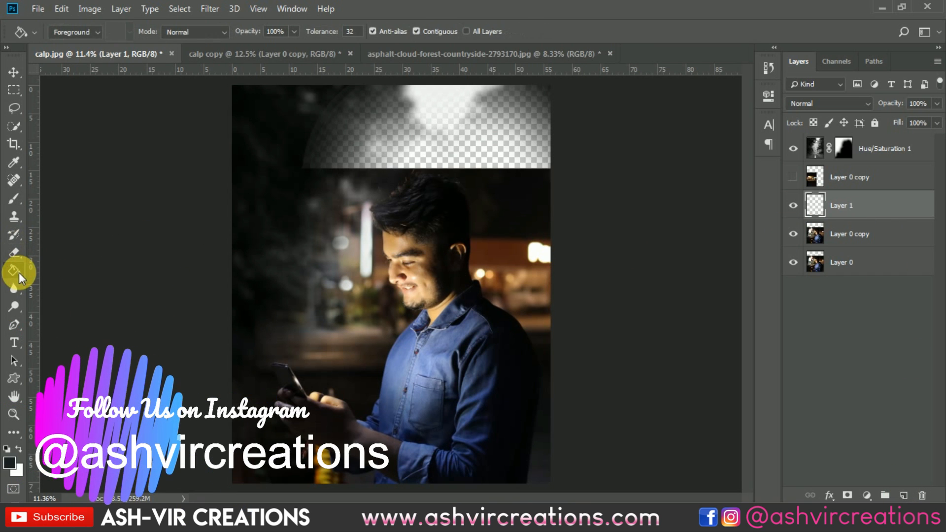
pyautogui.click(495, 158)
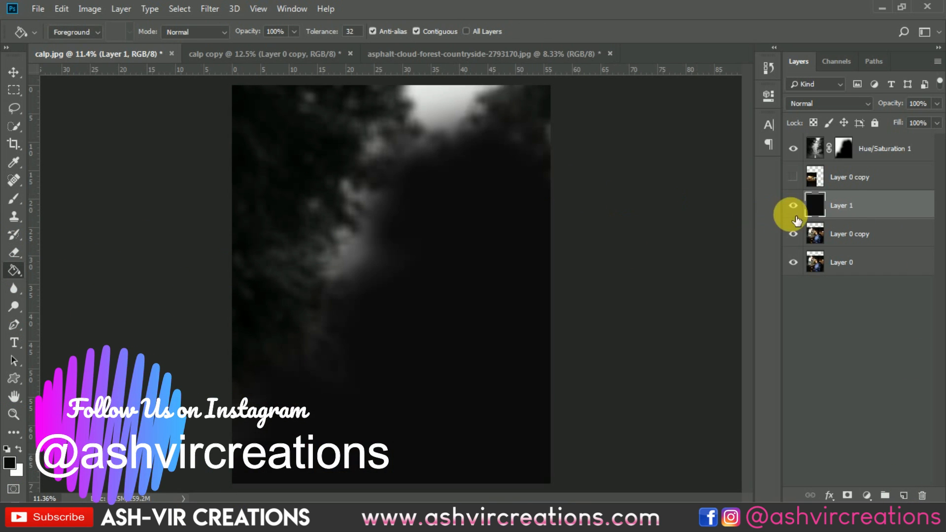
pyautogui.moveTo(838, 207); pyautogui.dragTo(844, 241)
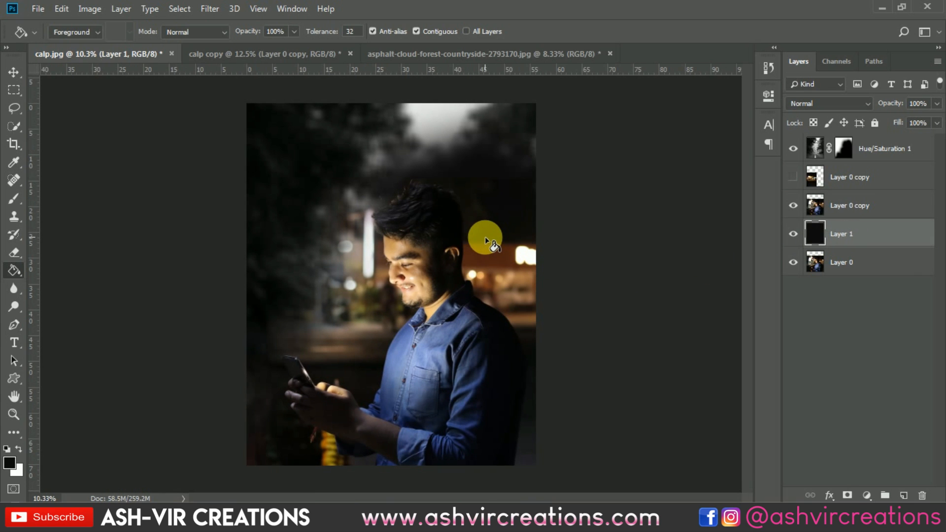
# Paint over the bright sky area at the top of the forest layer mask
pyautogui.click(793, 148)
pyautogui.click(793, 148)
pyautogui.click(844, 146)
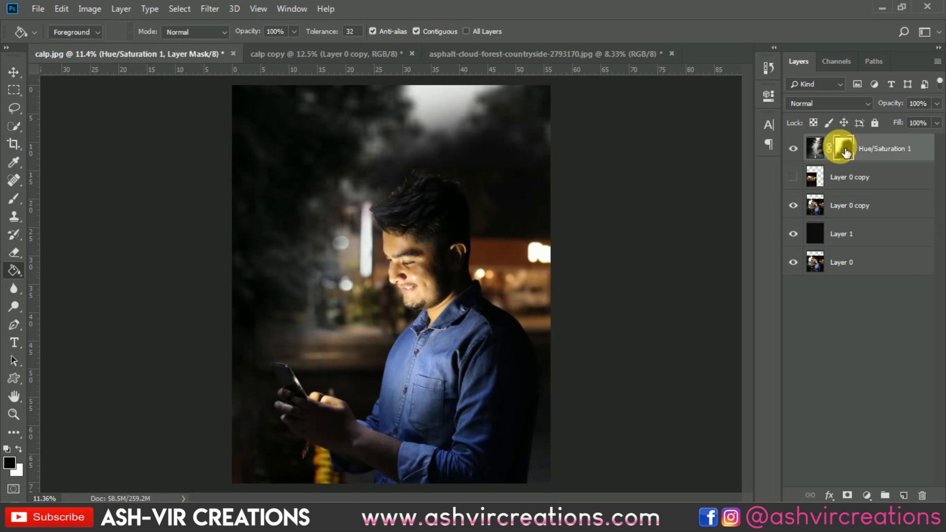
pyautogui.click(14, 198)
pyautogui.moveTo(476, 136)
pyautogui.mouseDown()
pyautogui.moveTo(530, 135)
pyautogui.moveTo(464, 167)
pyautogui.moveTo(456, 195)
pyautogui.moveTo(522, 133)
pyautogui.moveTo(539, 188)
pyautogui.moveTo(623, 180)
pyautogui.moveTo(559, 254)
pyautogui.moveTo(563, 180)
pyautogui.moveTo(622, 160)
pyautogui.mouseUp()
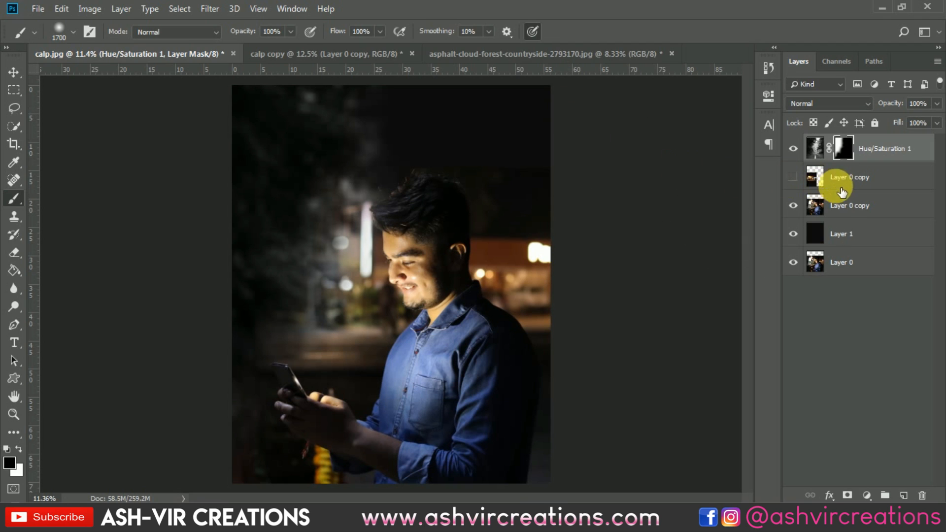
# Open beautiful-blur-bright-1289353.jpg and bring it into the calp document above the man layer
pyautogui.click(837, 204)
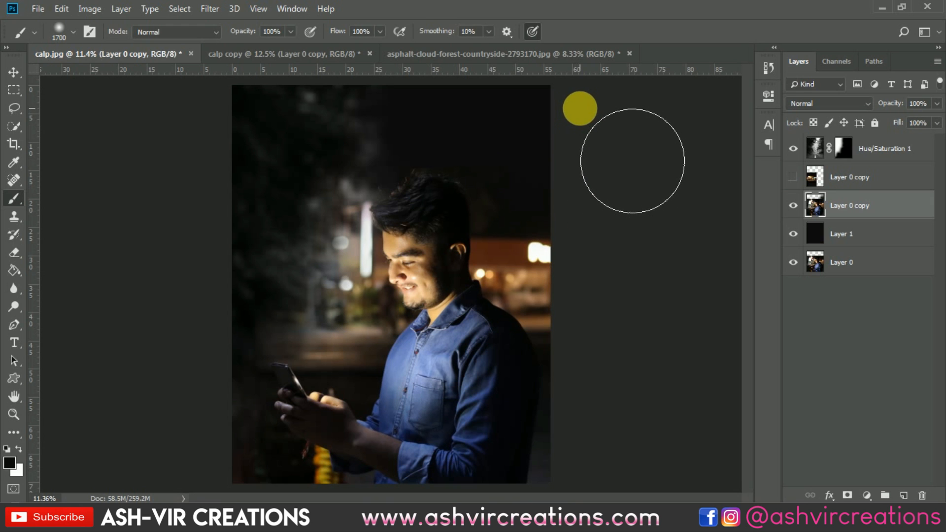
pyautogui.scroll(-1, 627, 157)
pyautogui.scroll(1, 627, 157)
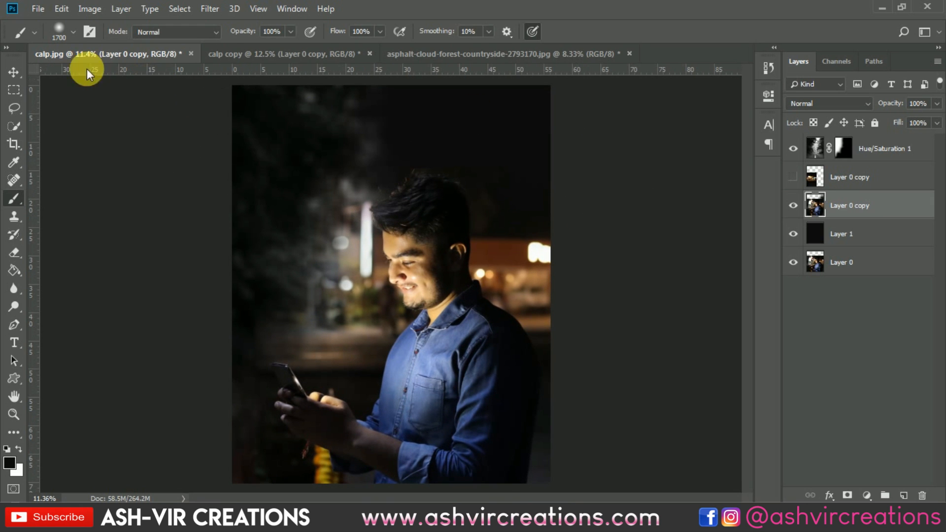
pyautogui.click(14, 72)
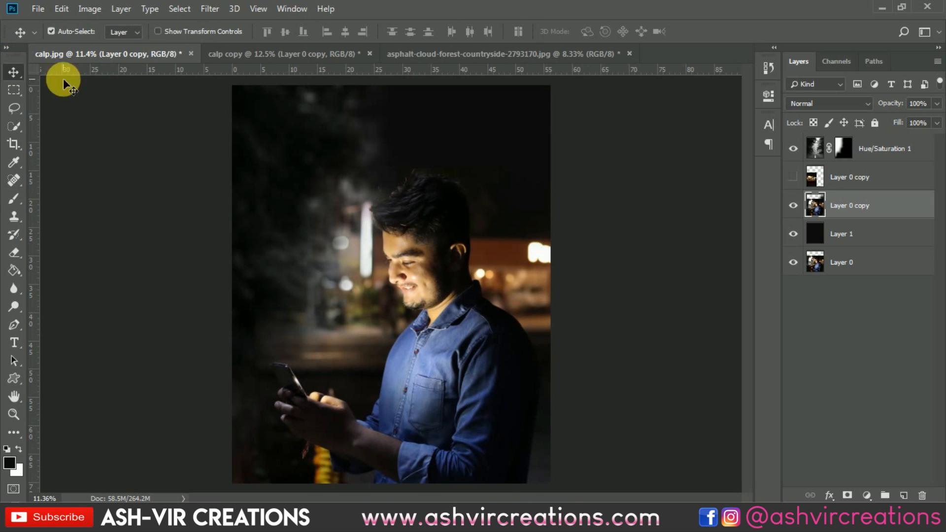
pyautogui.click(37, 9)
pyautogui.click(48, 37)
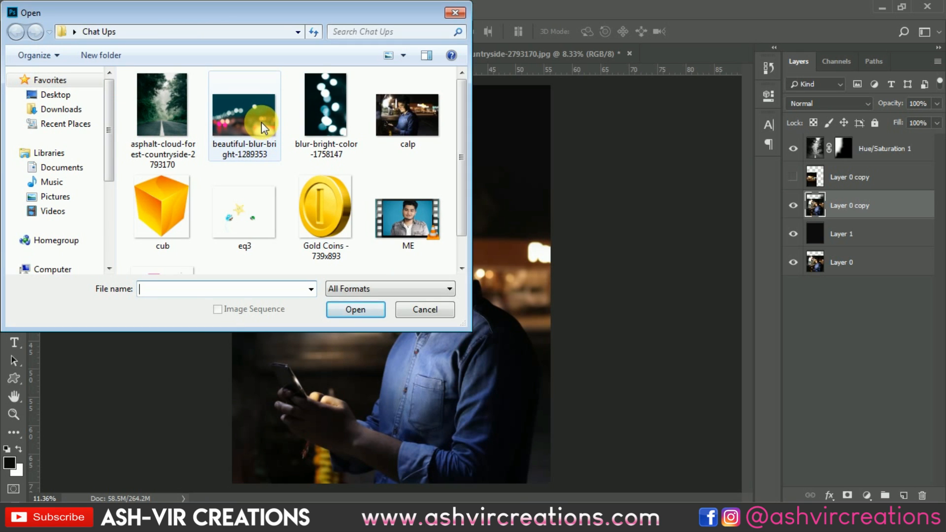
pyautogui.doubleClick(261, 122)
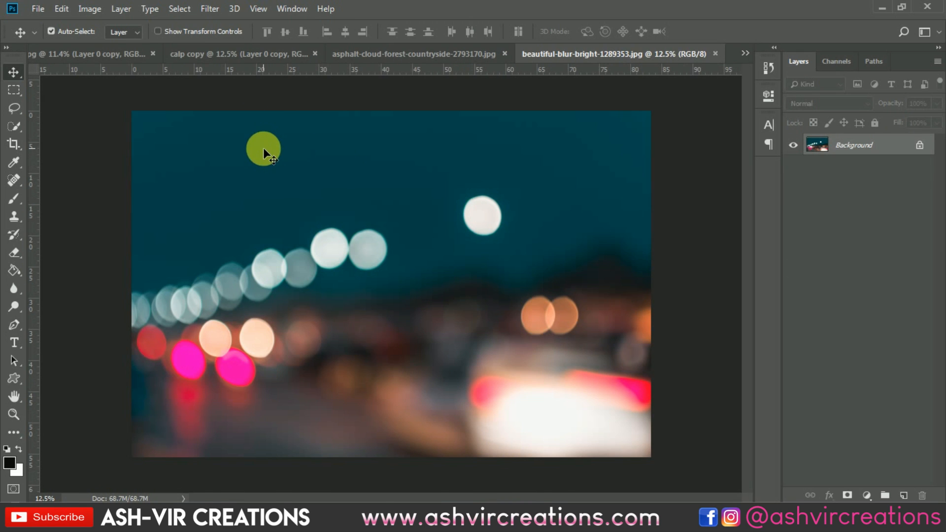
pyautogui.click(127, 58)
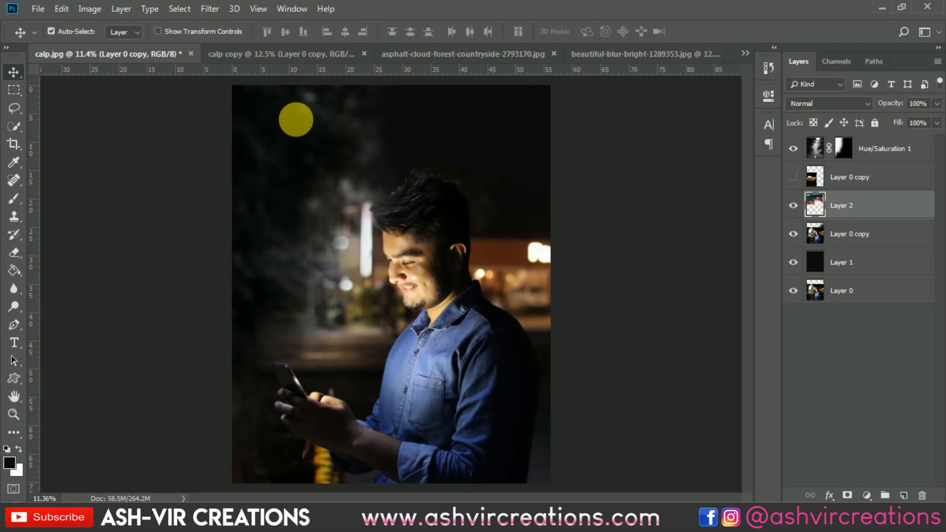
# Move the bokeh layer to the top of the stack and position it over the upper part of the canvas
pyautogui.moveTo(819, 201); pyautogui.dragTo(838, 140)
pyautogui.moveTo(398, 216); pyautogui.dragTo(551, 257)
pyautogui.moveTo(489, 237); pyautogui.dragTo(495, 235)
# Desaturate the bokeh layer's cyans to -100 saturation with Hue/Saturation
pyautogui.hotkey('ctrl', 'u')
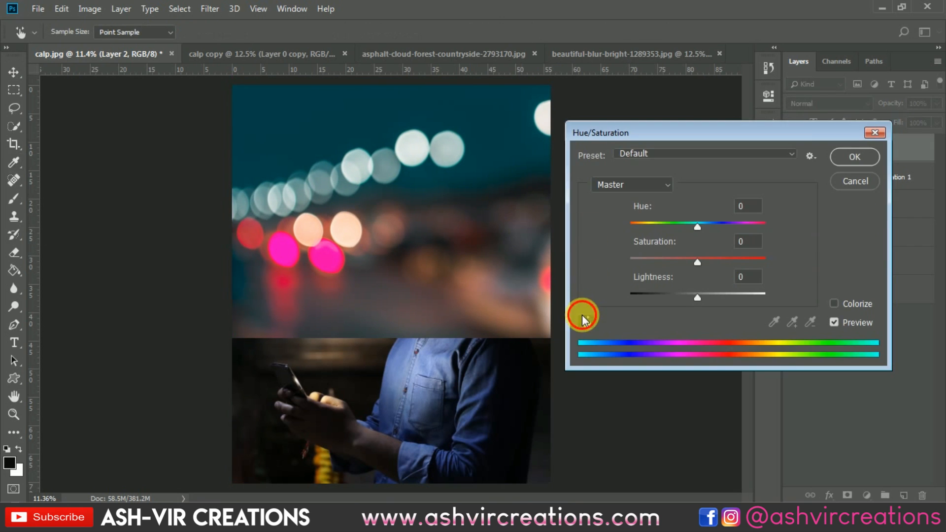
pyautogui.click(583, 320)
pyautogui.click(448, 95)
pyautogui.moveTo(697, 262); pyautogui.dragTo(563, 264)
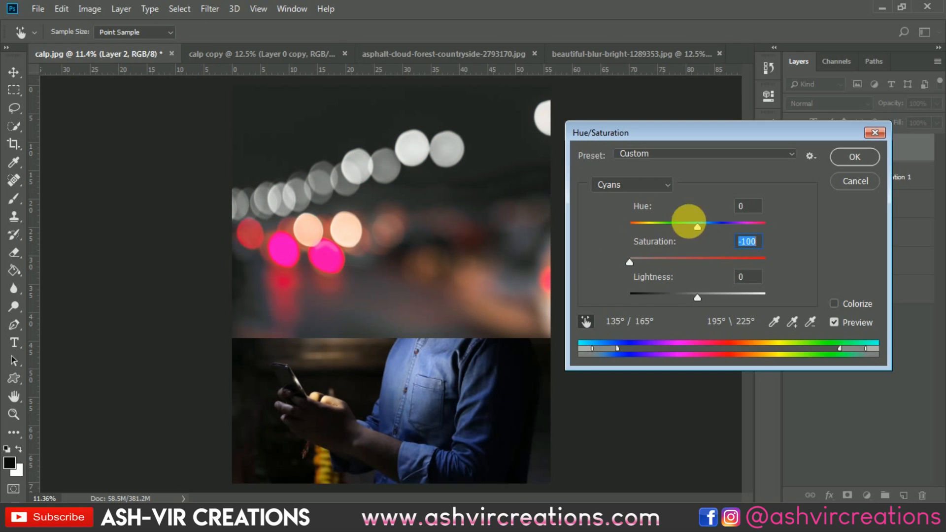
pyautogui.click(842, 157)
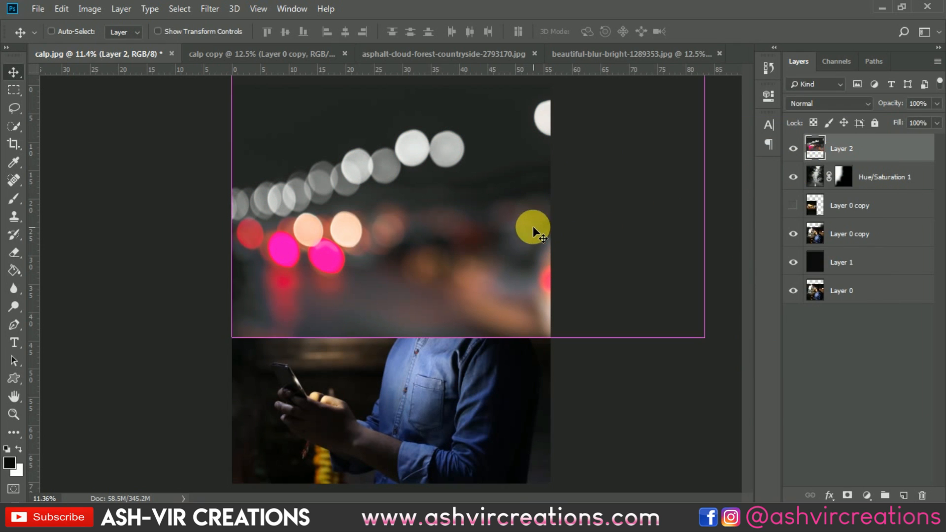
# Darken the bokeh layer with Levels by moving the black input point slightly inward
pyautogui.hotkey('ctrl', 'l')
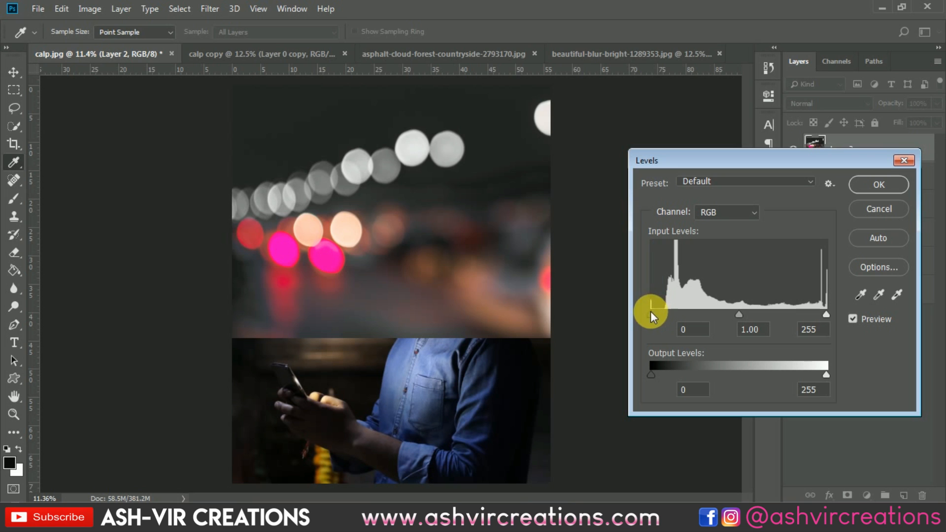
pyautogui.moveTo(651, 313); pyautogui.dragTo(663, 312)
pyautogui.click(853, 186)
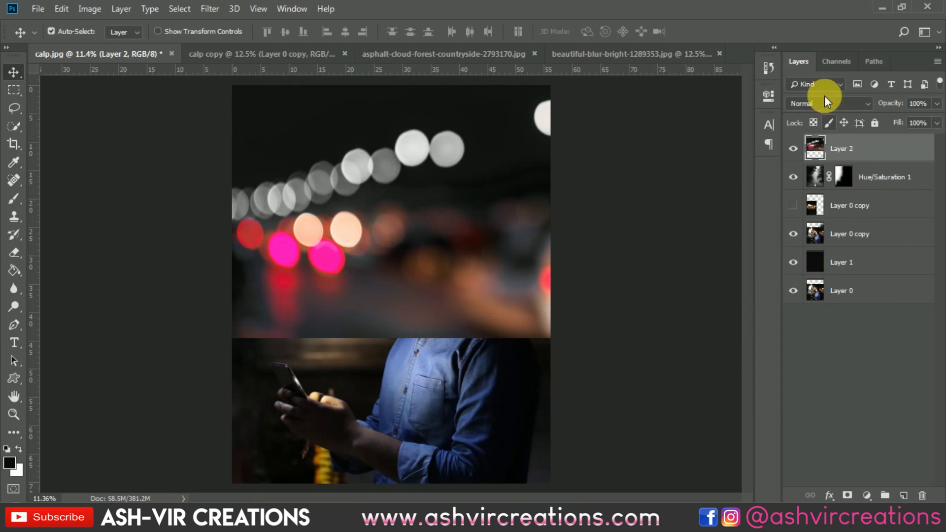
# Set the bokeh layer's blend mode to Screen
pyautogui.click(824, 103)
pyautogui.click(811, 217)
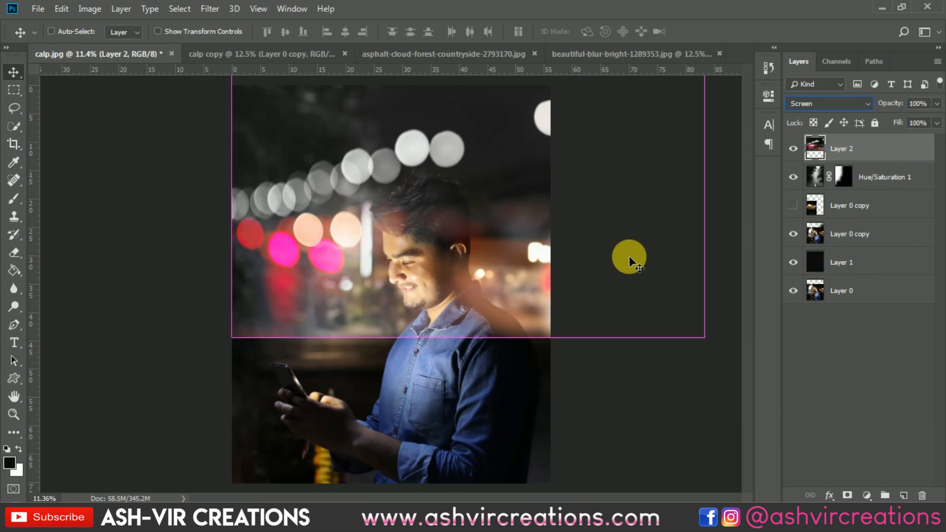
pyautogui.hotkey('ctrl', 'y')
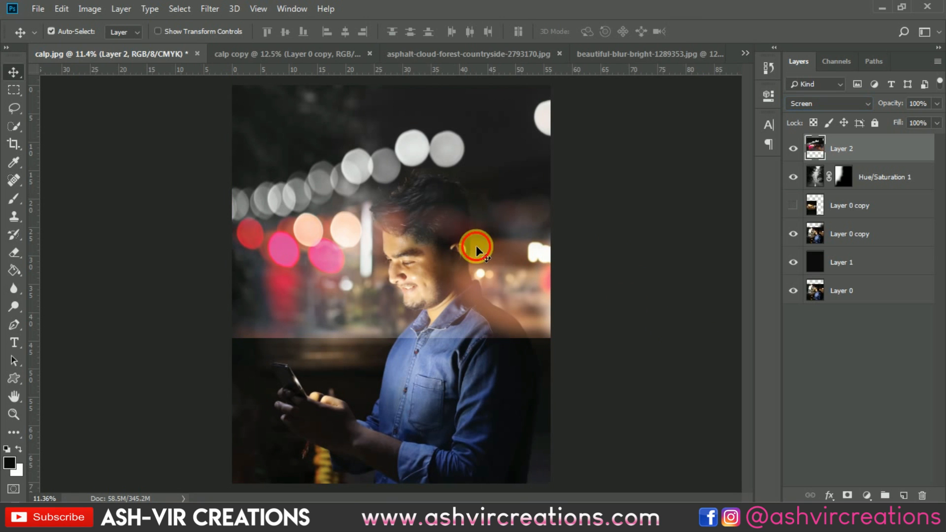
# Scale the bokeh layer down and place it over the left middle of the canvas
pyautogui.hotkey('ctrl', 't')
pyautogui.moveTo(710, 342); pyautogui.dragTo(446, 183)
pyautogui.moveTo(410, 139); pyautogui.dragTo(319, 327)
pyautogui.moveTo(396, 218); pyautogui.dragTo(363, 224)
pyautogui.doubleClick(291, 273)
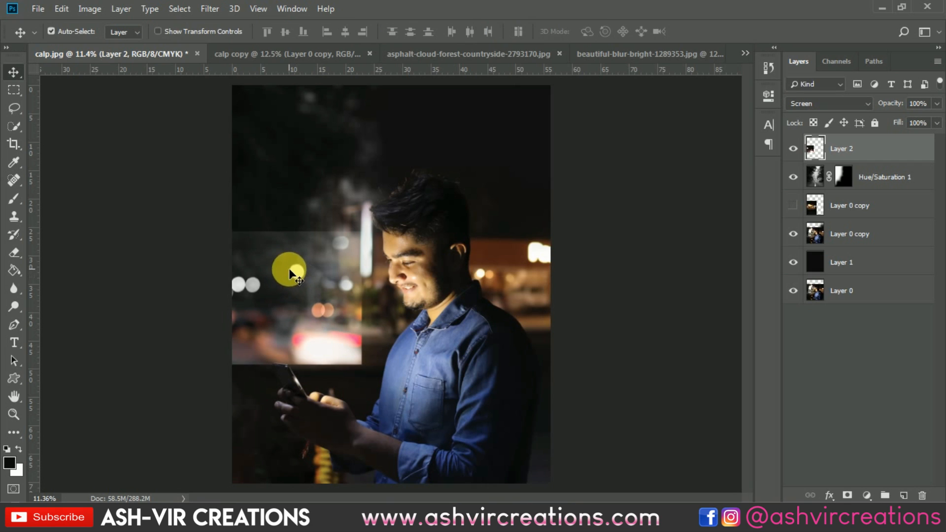
# Darken the bokeh layer with Levels, setting the black input level to 34
pyautogui.hotkey('ctrl', 'l')
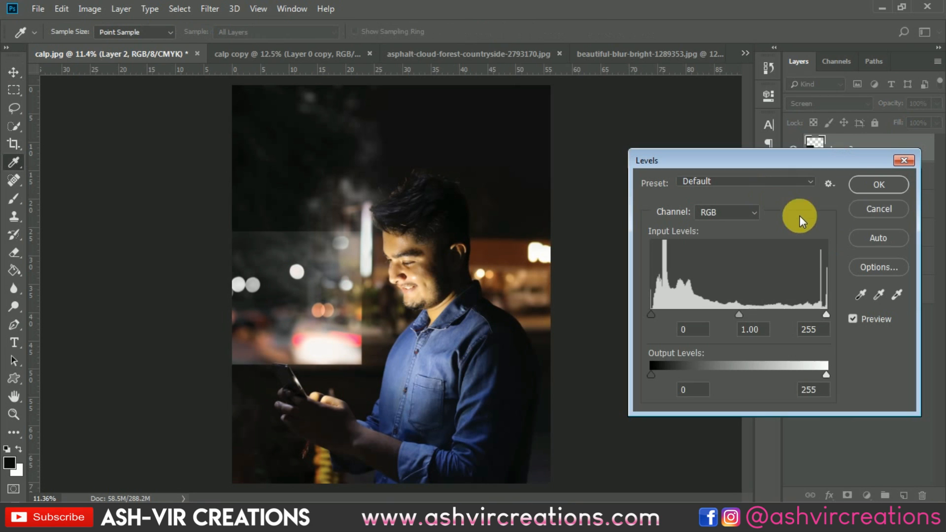
pyautogui.moveTo(658, 315); pyautogui.dragTo(675, 312)
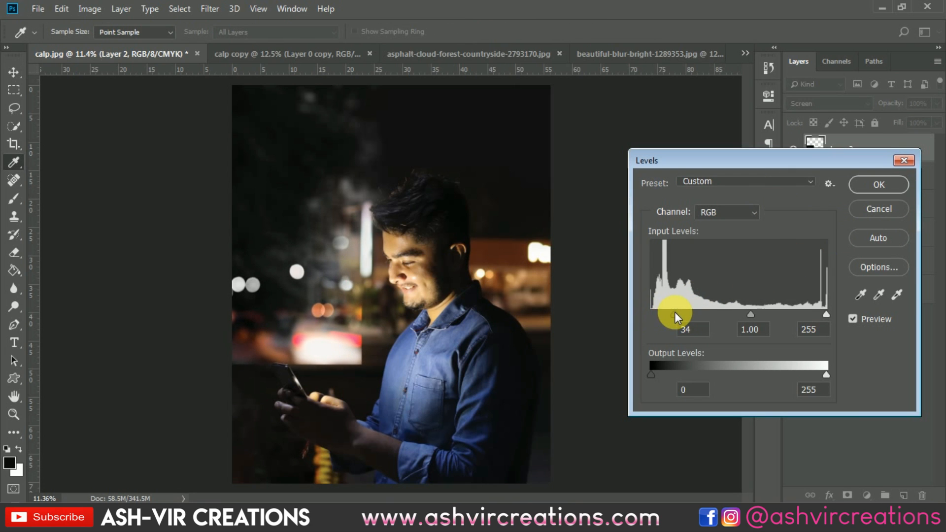
pyautogui.click(853, 188)
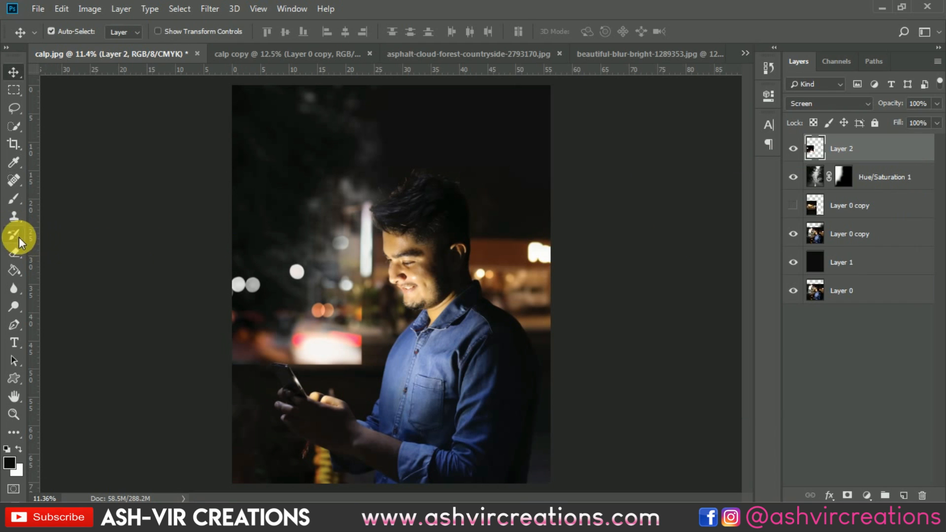
# Erase the hard edges of the scaled bokeh layer with a large soft Eraser
pyautogui.click(18, 256)
pyautogui.moveTo(399, 361)
pyautogui.mouseDown()
pyautogui.moveTo(411, 342)
pyautogui.moveTo(403, 381)
pyautogui.moveTo(240, 400)
pyautogui.moveTo(448, 426)
pyautogui.moveTo(466, 391)
pyautogui.moveTo(405, 282)
pyautogui.moveTo(367, 266)
pyautogui.moveTo(395, 176)
pyautogui.mouseUp()
pyautogui.click(793, 149)
pyautogui.click(793, 149)
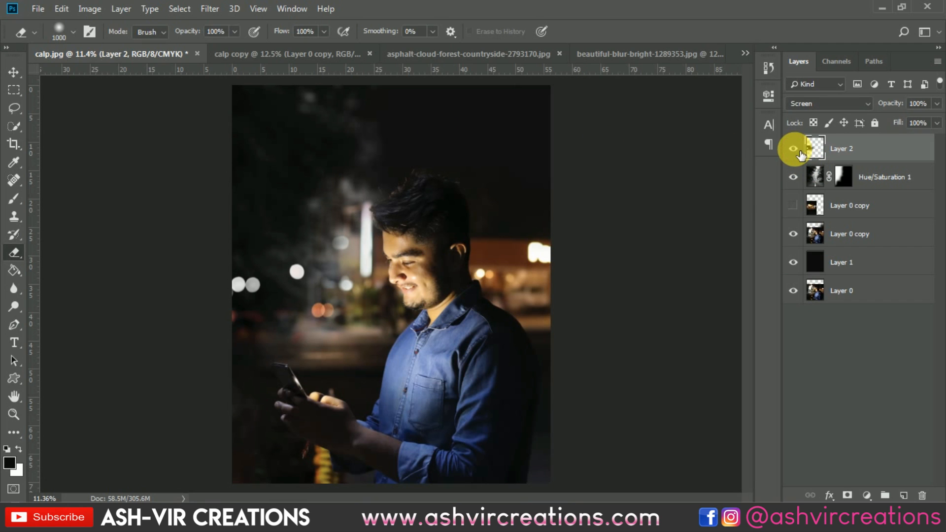
# Show the hidden upper Layer 0 copy and move it left so it lines up with the man
pyautogui.click(794, 204)
pyautogui.click(794, 204)
pyautogui.click(794, 204)
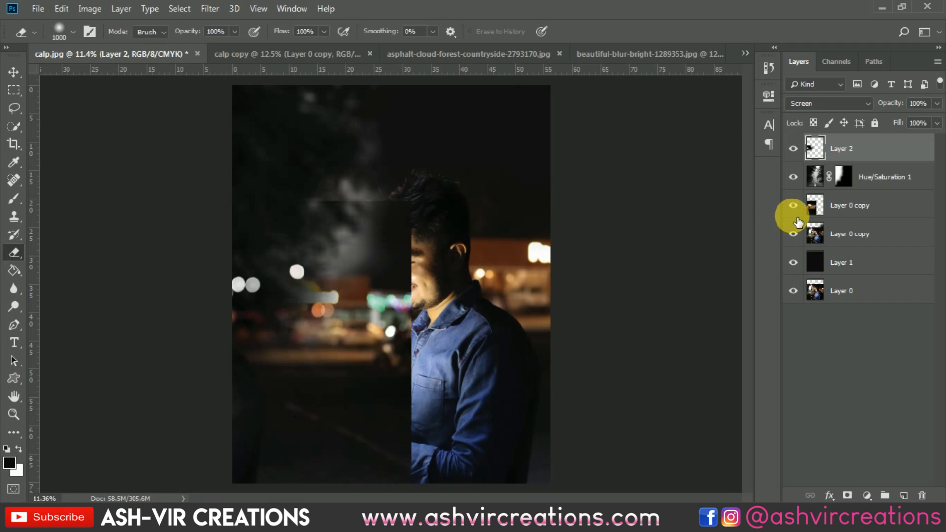
pyautogui.click(794, 204)
pyautogui.click(794, 204)
pyautogui.moveTo(462, 327); pyautogui.dragTo(493, 359)
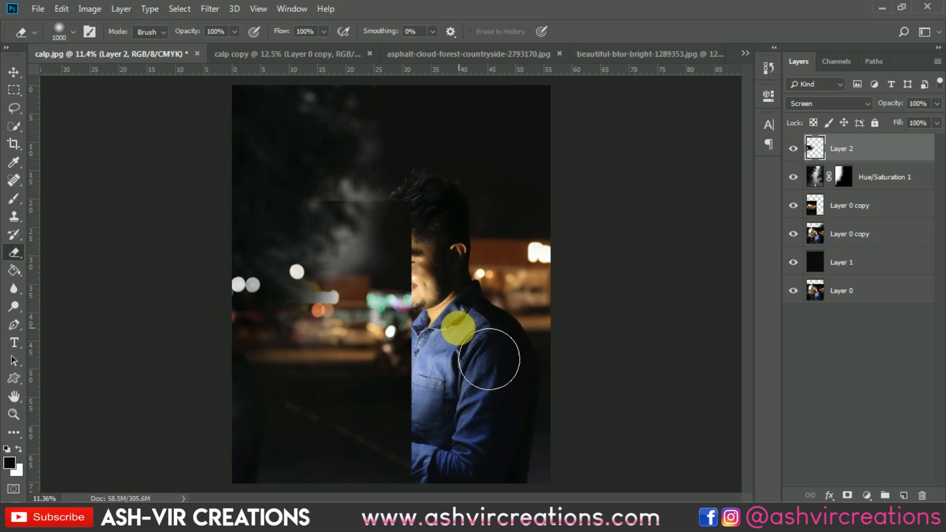
pyautogui.press('v')
pyautogui.moveTo(382, 354); pyautogui.dragTo(341, 333)
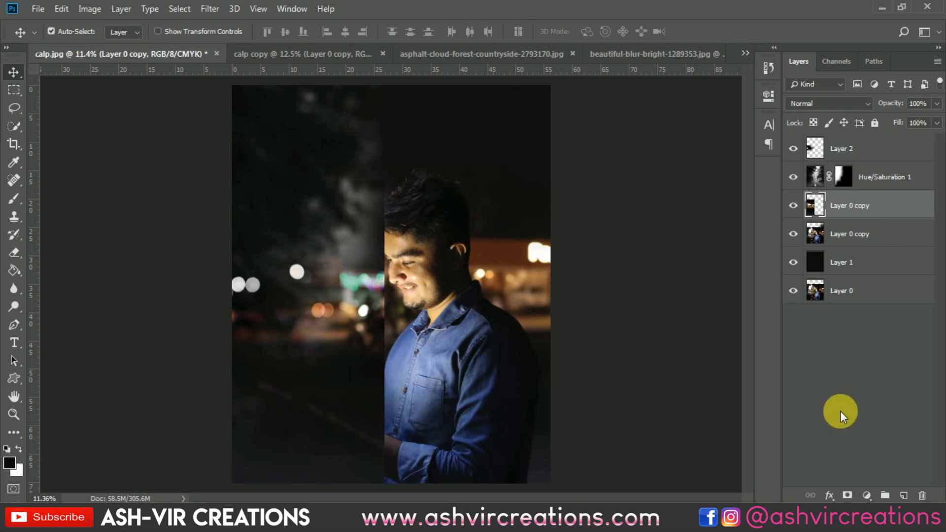
# Add a layer mask to the upper Layer 0 copy and paint black around the man to blend it
pyautogui.click(847, 495)
pyautogui.click(14, 198)
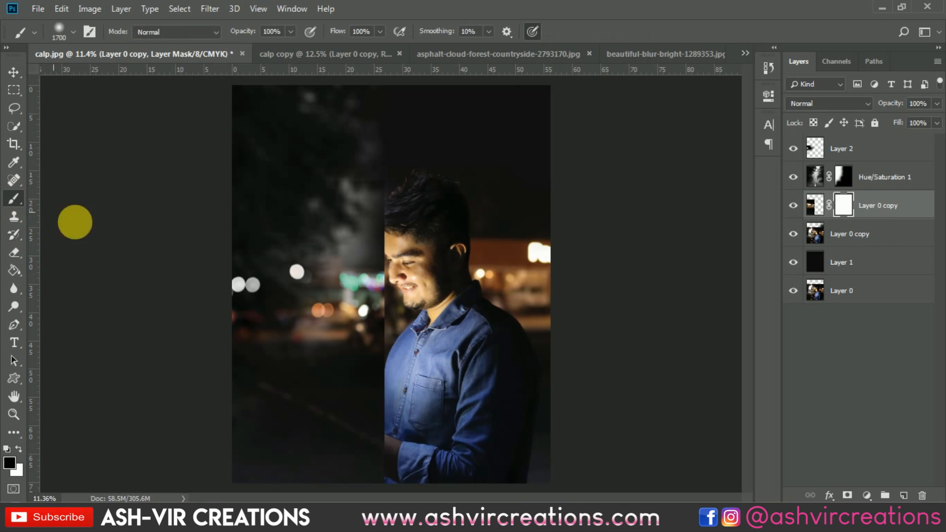
pyautogui.moveTo(413, 275)
pyautogui.mouseDown()
pyautogui.moveTo(416, 219)
pyautogui.moveTo(417, 230)
pyautogui.moveTo(401, 183)
pyautogui.moveTo(477, 239)
pyautogui.moveTo(431, 332)
pyautogui.moveTo(443, 331)
pyautogui.moveTo(362, 422)
pyautogui.moveTo(276, 422)
pyautogui.moveTo(280, 414)
pyautogui.moveTo(289, 423)
pyautogui.moveTo(258, 473)
pyautogui.moveTo(316, 451)
pyautogui.moveTo(322, 436)
pyautogui.moveTo(282, 389)
pyautogui.moveTo(338, 433)
pyautogui.moveTo(422, 448)
pyautogui.moveTo(311, 415)
pyautogui.moveTo(519, 463)
pyautogui.mouseUp()
pyautogui.press('[')
pyautogui.press('[')
pyautogui.press('[')
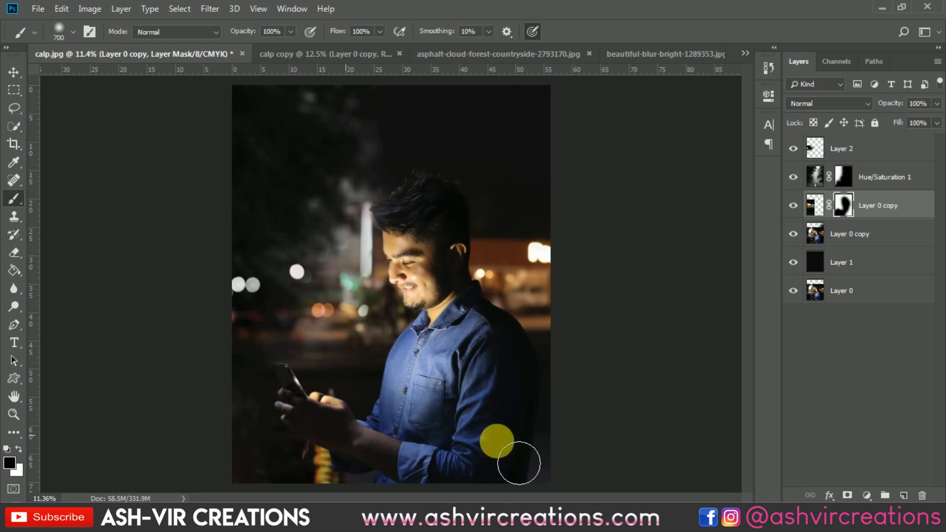
# Toggle the masked man layer's visibility to compare the blend before and after
pyautogui.click(793, 205)
pyautogui.click(793, 206)
pyautogui.click(796, 206)
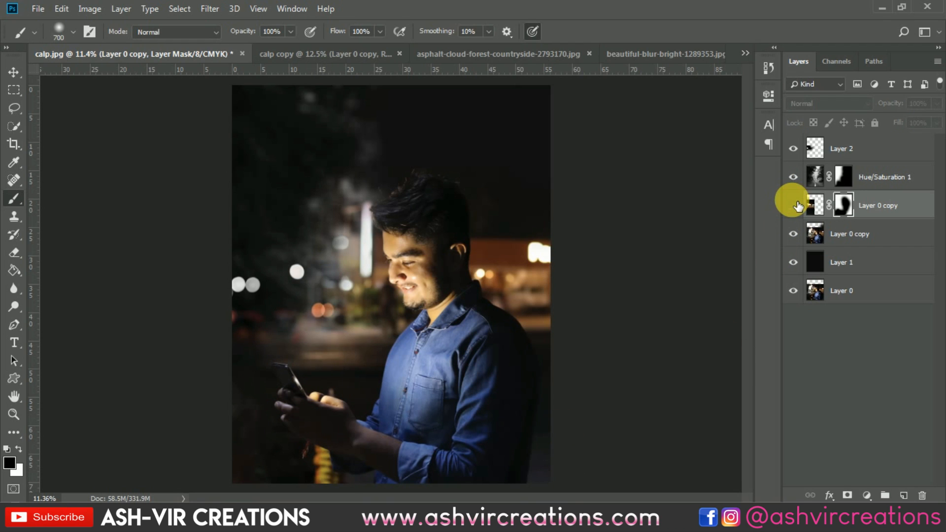
pyautogui.click(795, 206)
pyautogui.click(793, 206)
pyautogui.click(793, 206)
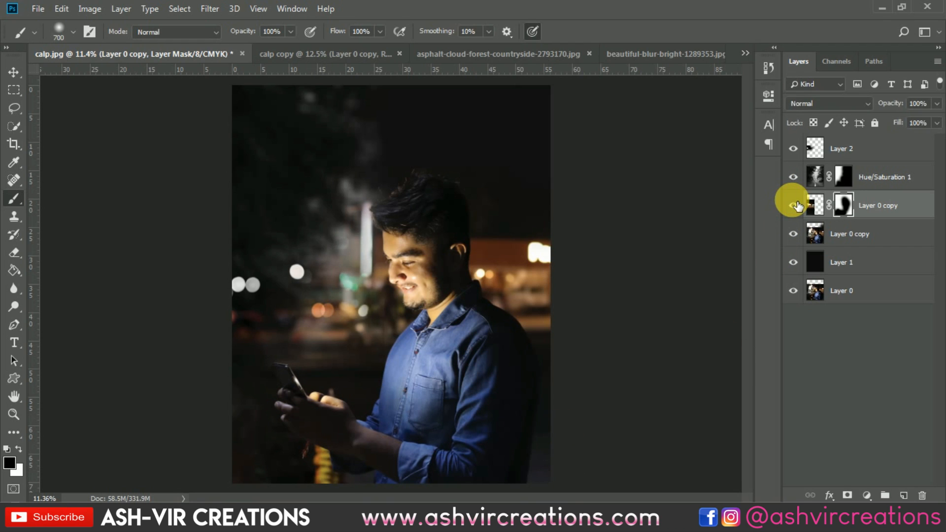
pyautogui.click(792, 204)
pyautogui.click(792, 204)
pyautogui.scroll(-1, 456, 205)
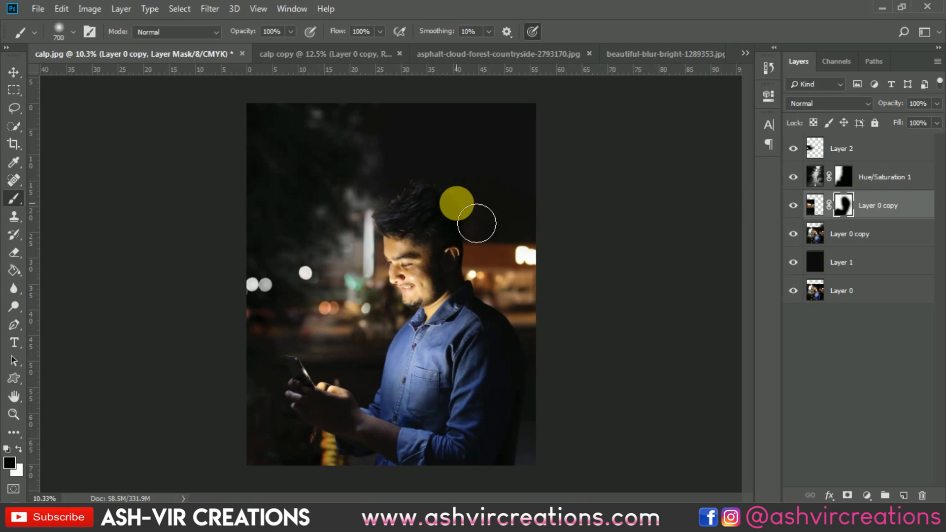
pyautogui.scroll(2, 455, 202)
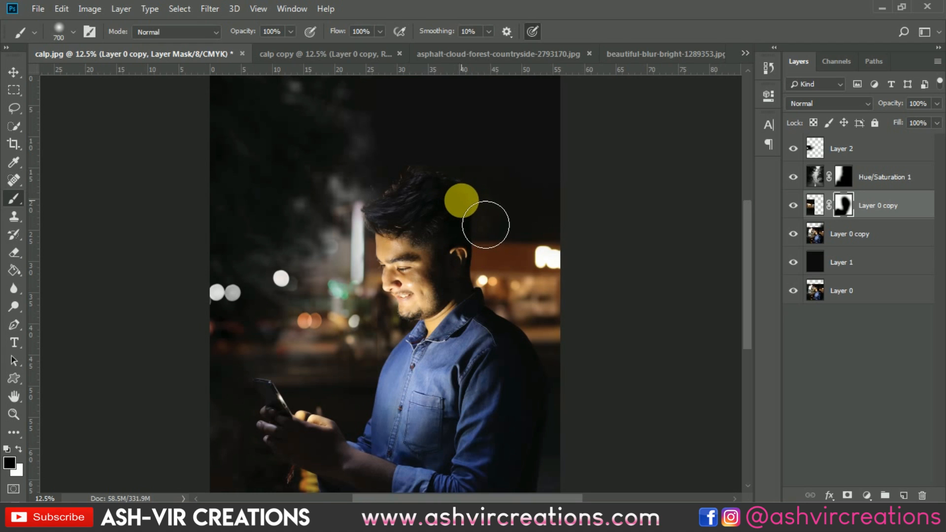
# Duplicate the bokeh layer and move the copy up above the man's head
pyautogui.press('v')
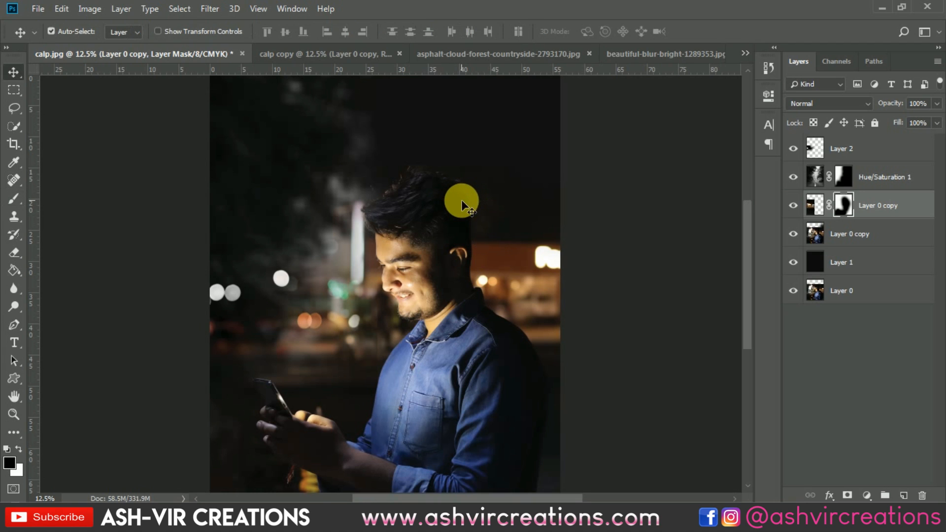
pyautogui.rightClick(818, 206)
pyautogui.click(907, 180)
pyautogui.click(803, 150)
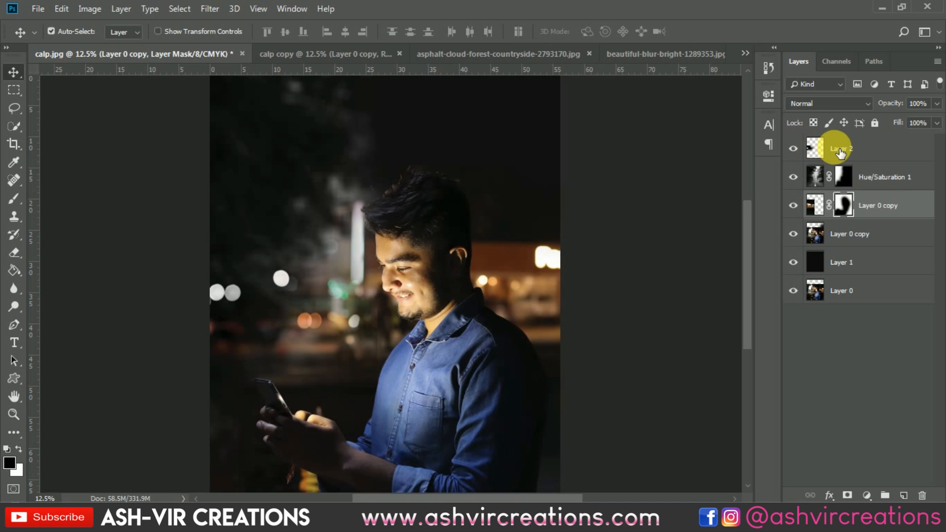
pyautogui.moveTo(291, 270); pyautogui.dragTo(457, 224)
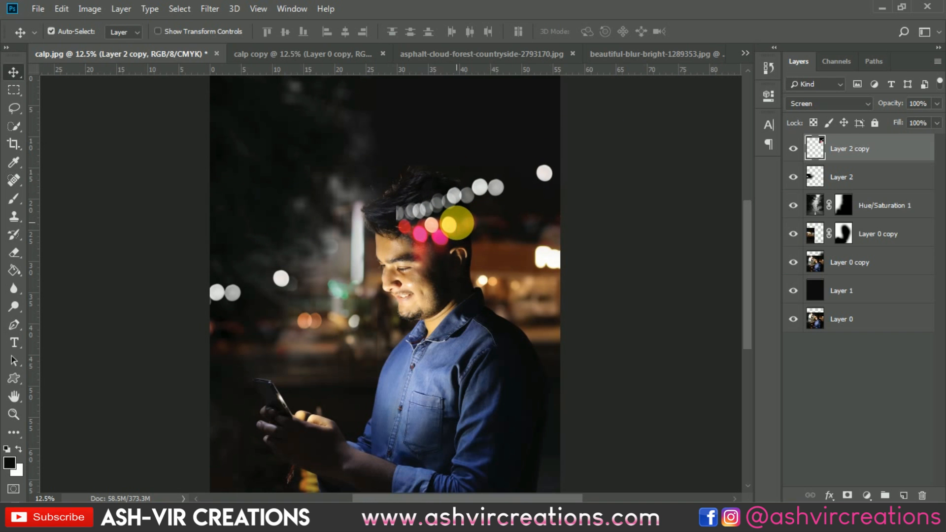
# Nudge the bokeh copy slightly higher and toggle its visibility to compare
pyautogui.scroll(3, 450, 196)
pyautogui.moveTo(496, 192); pyautogui.dragTo(510, 176)
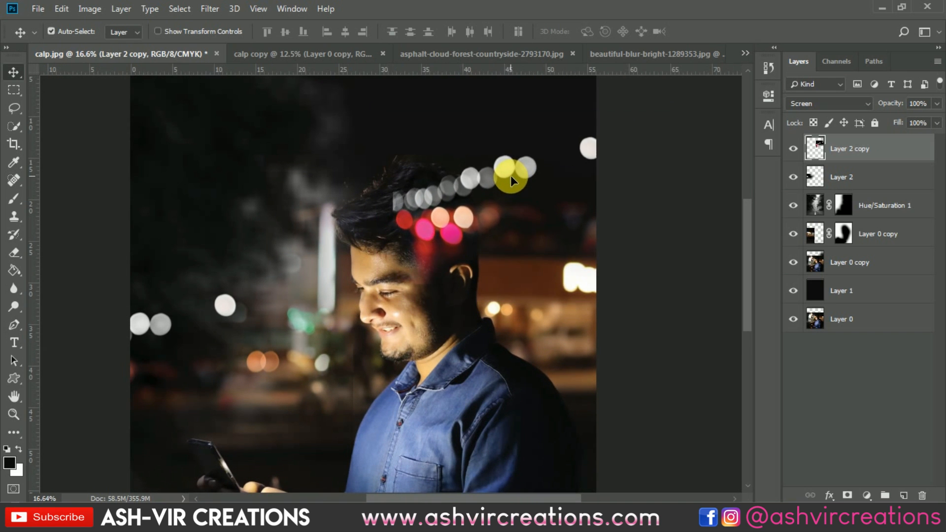
pyautogui.click(793, 148)
pyautogui.click(846, 261)
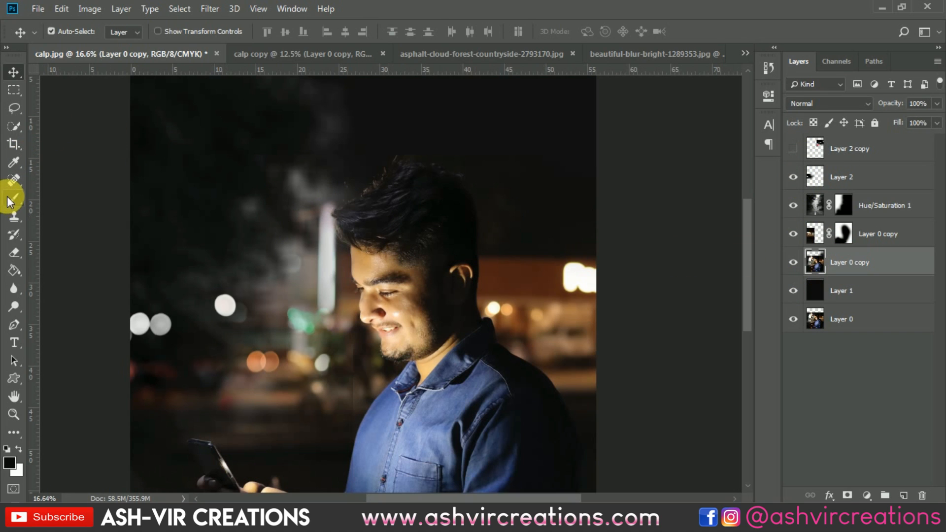
pyautogui.click(794, 148)
pyautogui.click(865, 146)
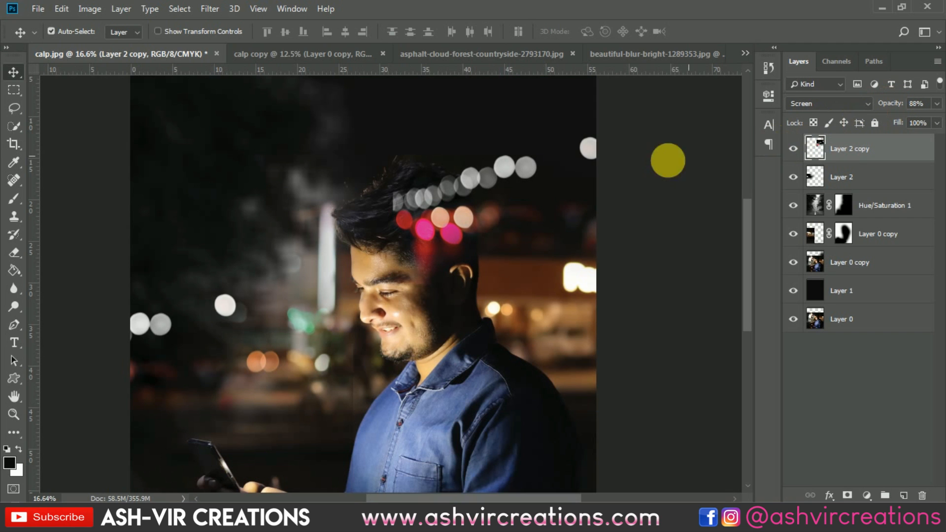
# Erase the bokeh copy's lights that overlap the man's head with a smaller Eraser
pyautogui.click(13, 252)
pyautogui.moveTo(391, 205)
pyautogui.mouseDown()
pyautogui.moveTo(406, 201)
pyautogui.moveTo(418, 221)
pyautogui.moveTo(431, 222)
pyautogui.moveTo(428, 237)
pyautogui.mouseUp()
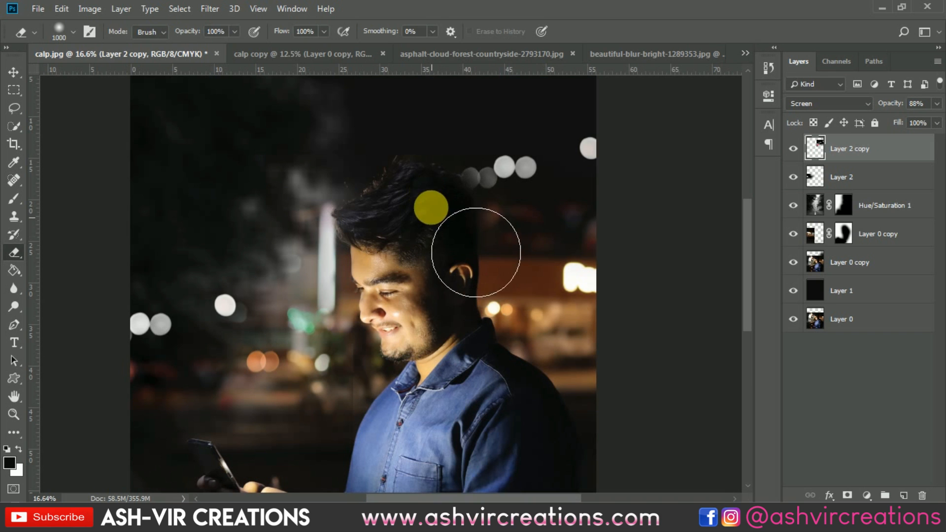
pyautogui.scroll(2, 433, 202)
pyautogui.press('[')
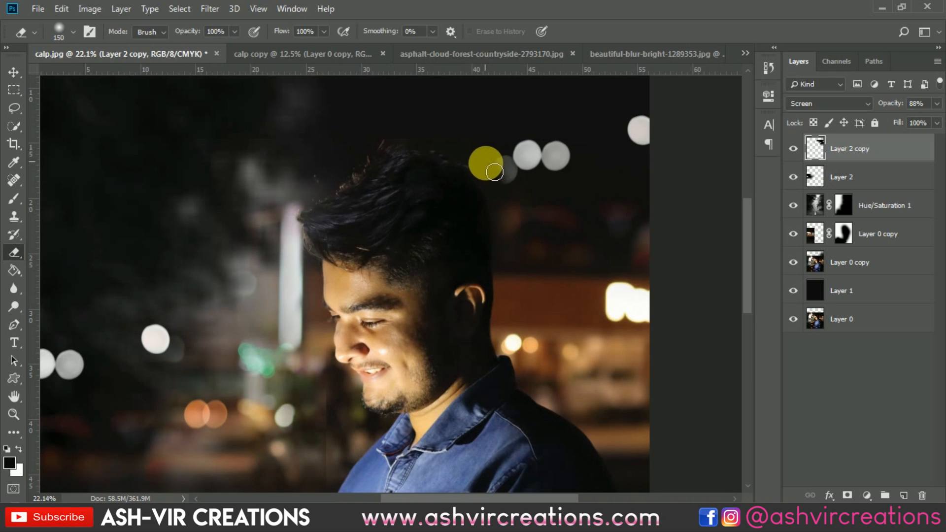
pyautogui.scroll(4, 502, 180)
pyautogui.moveTo(509, 180)
pyautogui.mouseDown()
pyautogui.moveTo(516, 202)
pyautogui.moveTo(525, 172)
pyautogui.moveTo(542, 208)
pyautogui.moveTo(514, 177)
pyautogui.moveTo(505, 268)
pyautogui.moveTo(538, 305)
pyautogui.moveTo(551, 266)
pyautogui.moveTo(551, 298)
pyautogui.mouseUp()
pyautogui.scroll(-5, 511, 260)
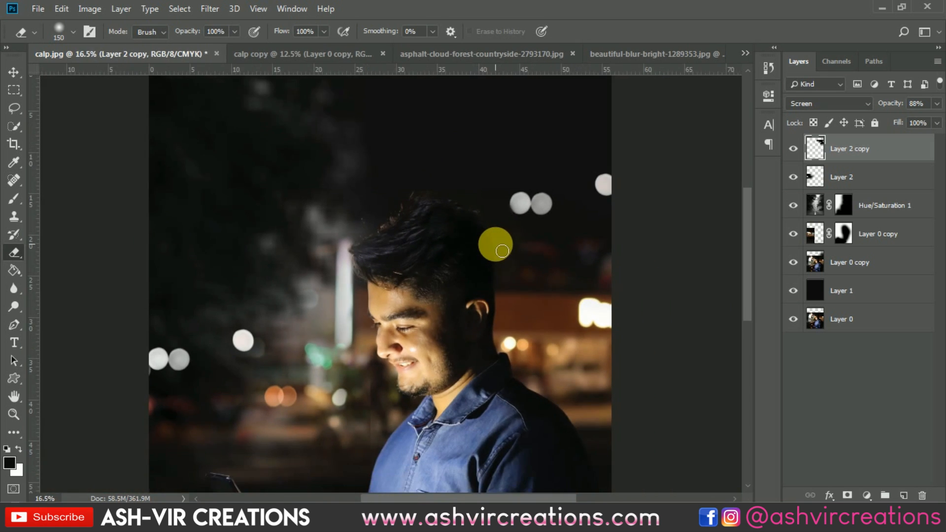
# Select the original bokeh layer and set its opacity to 100%
pyautogui.press('v')
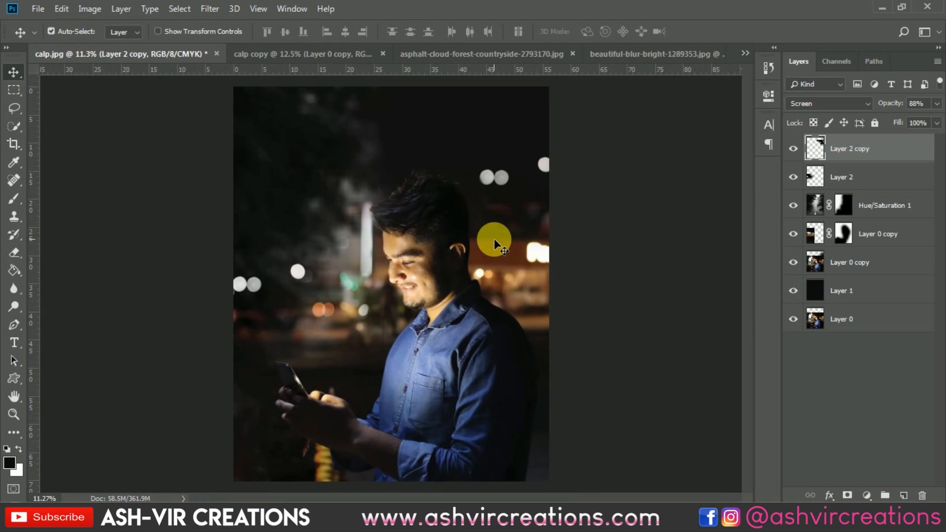
pyautogui.click(251, 279)
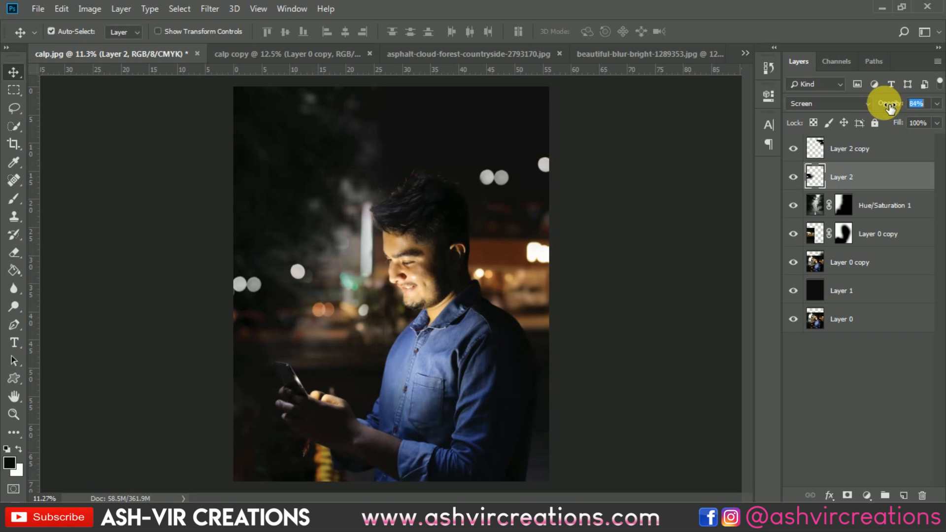
pyautogui.moveTo(889, 109); pyautogui.dragTo(910, 113)
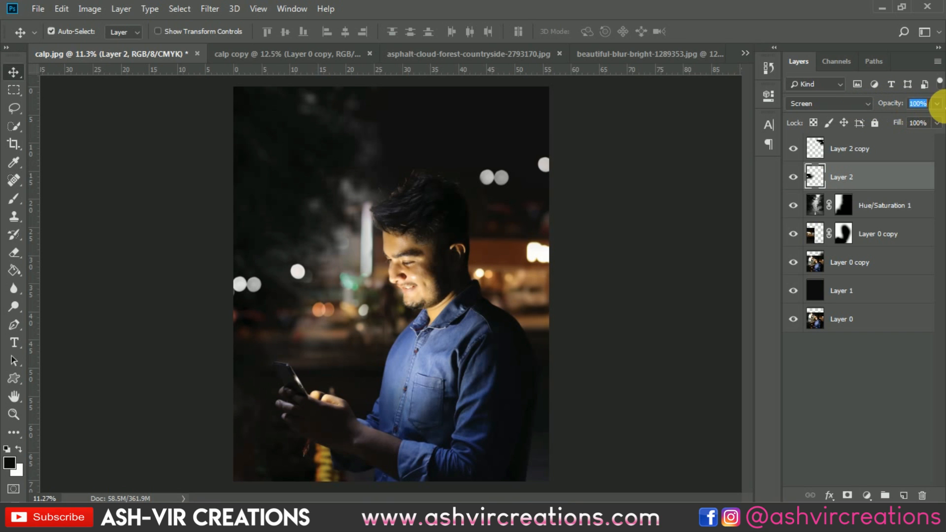
pyautogui.scroll(-1, 468, 220)
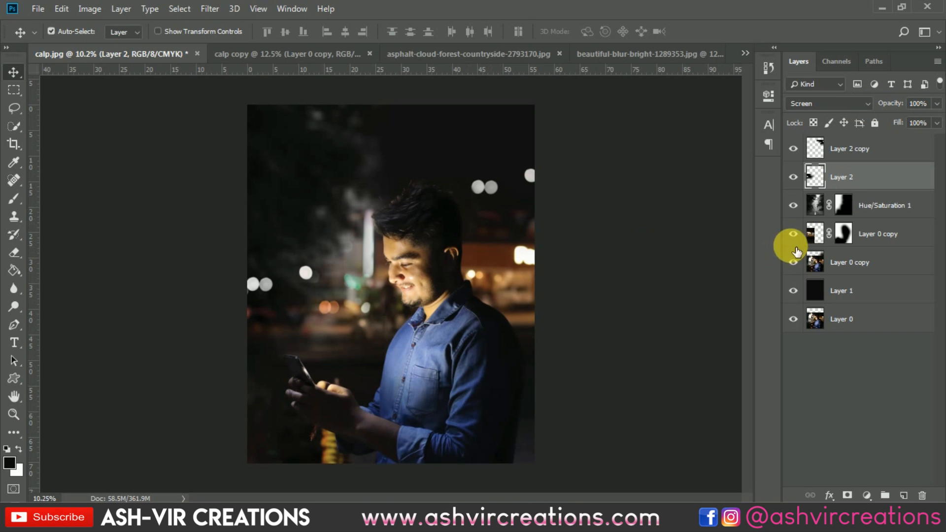
# Toggle the Hue/Saturation layer's visibility to inspect the masked man layer beneath it
pyautogui.click(794, 206)
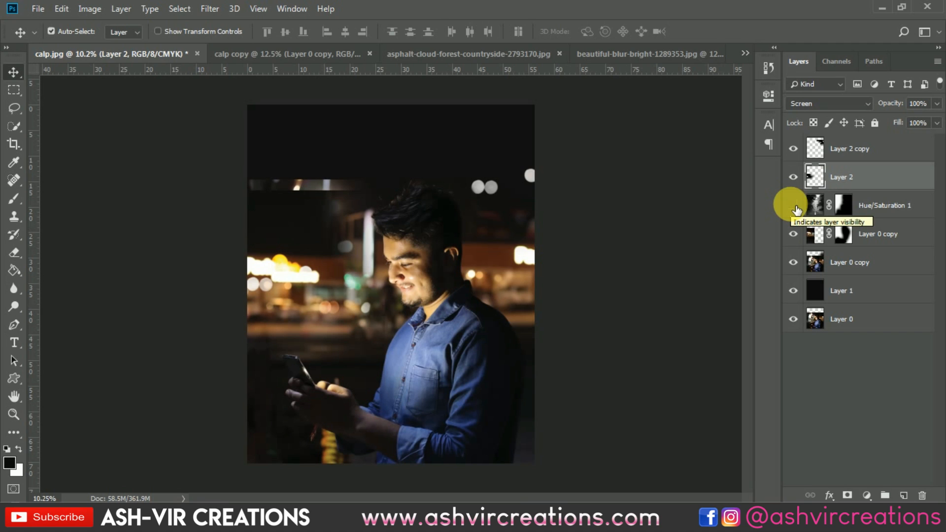
pyautogui.click(815, 236)
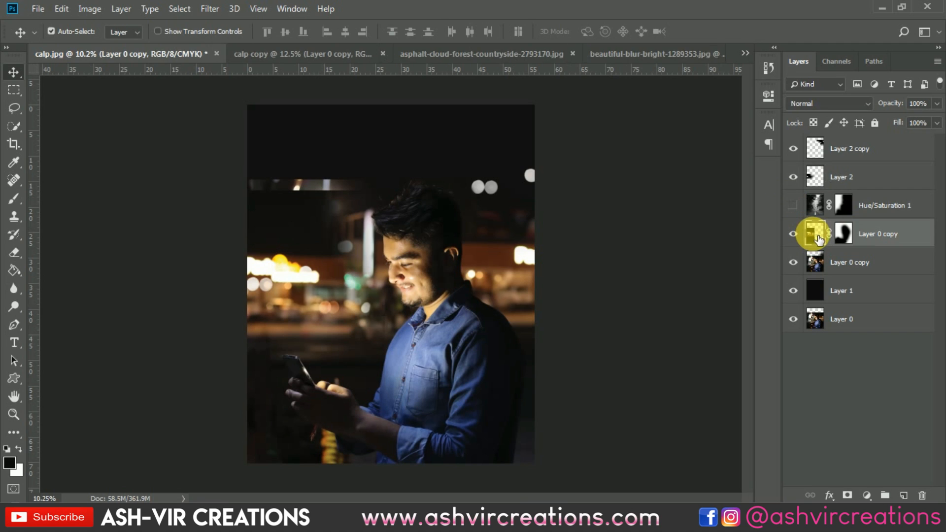
pyautogui.hotkey('ctrl', 't')
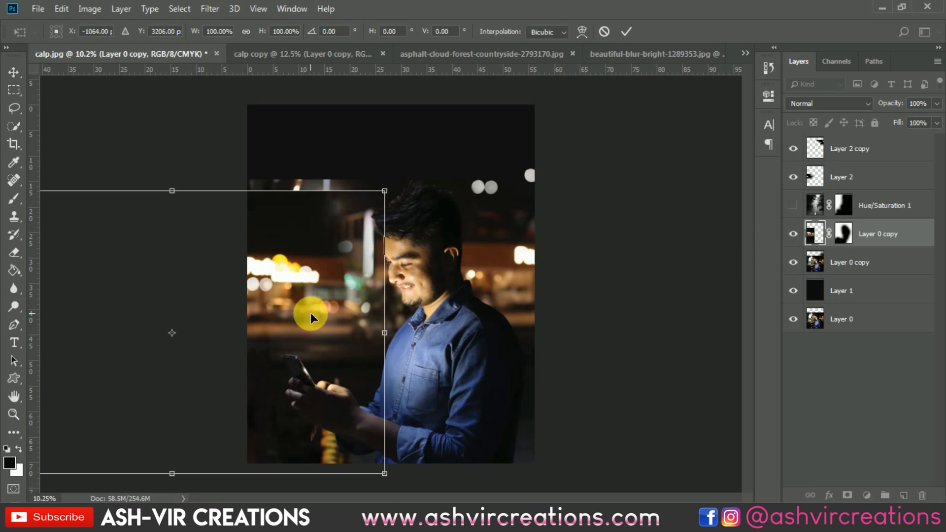
pyautogui.press('Return')
pyautogui.click(794, 205)
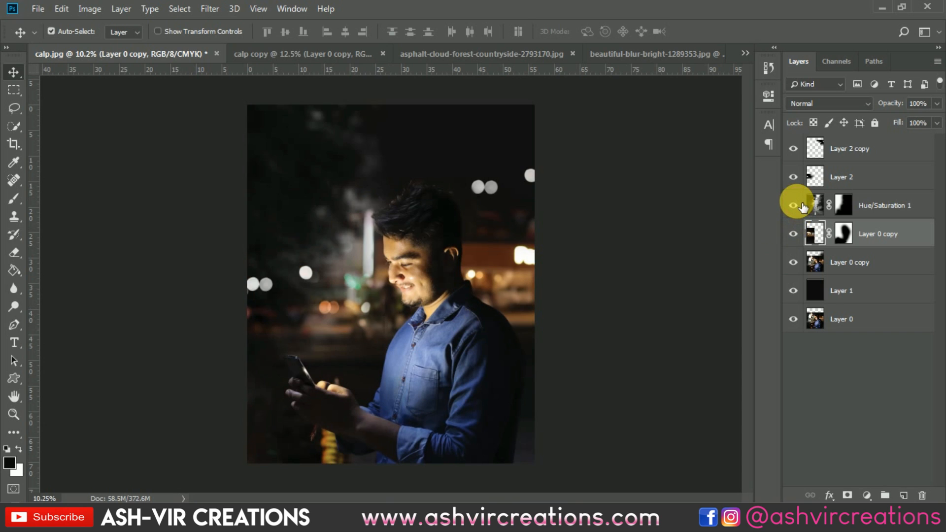
pyautogui.click(801, 205)
pyautogui.click(817, 202)
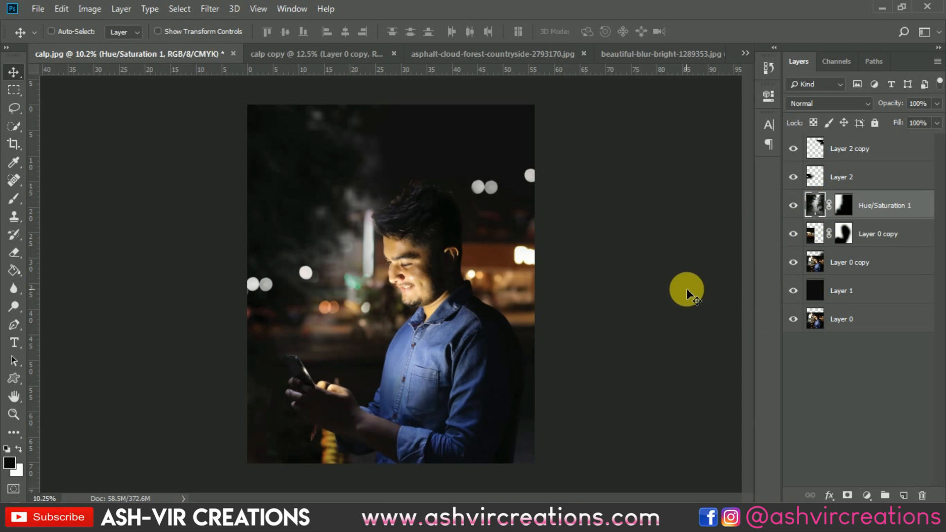
pyautogui.hotkey('ctrl', 'l')
pyautogui.moveTo(654, 312)
pyautogui.mouseDown()
pyautogui.moveTo(663, 312)
pyautogui.moveTo(638, 317)
pyautogui.mouseUp()
pyautogui.write('1')
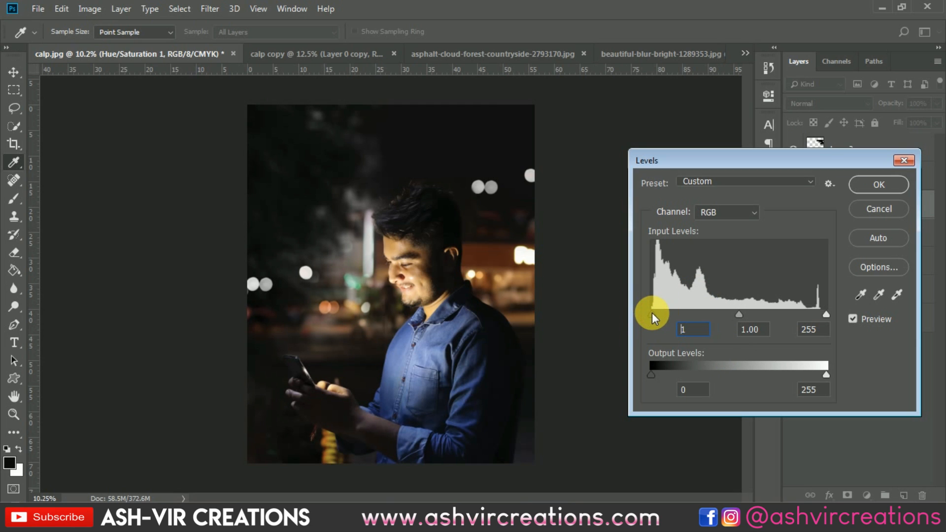
pyautogui.click(872, 187)
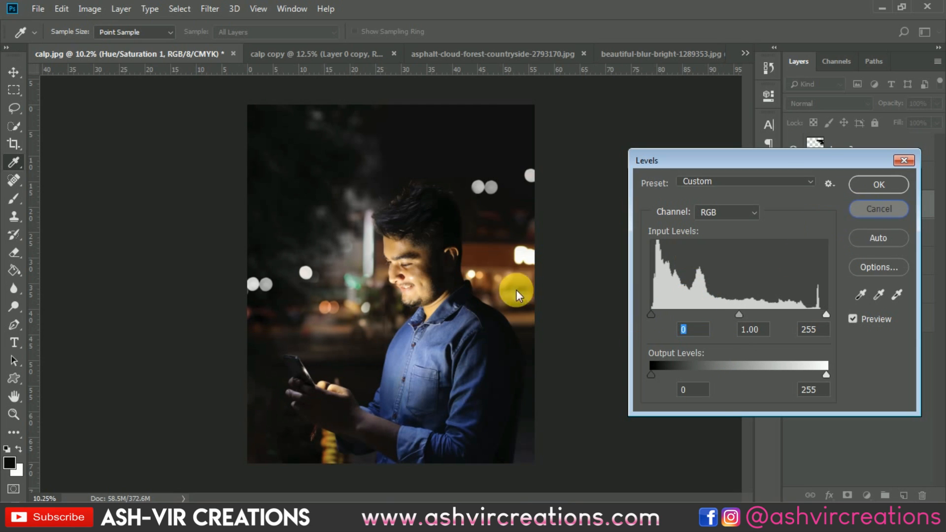
pyautogui.scroll(4, 287, 276)
pyautogui.scroll(-4, 288, 276)
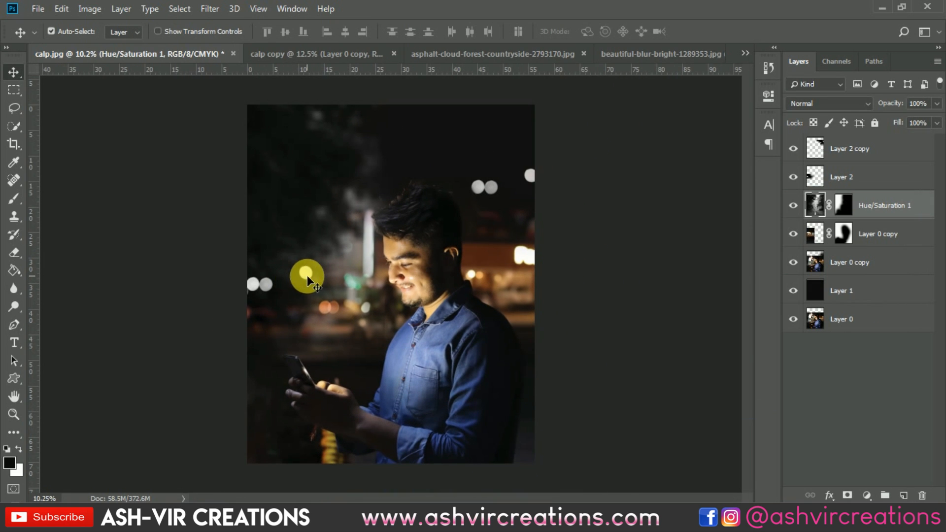
# Close the calp copy document without saving its changes
pyautogui.click(40, 11)
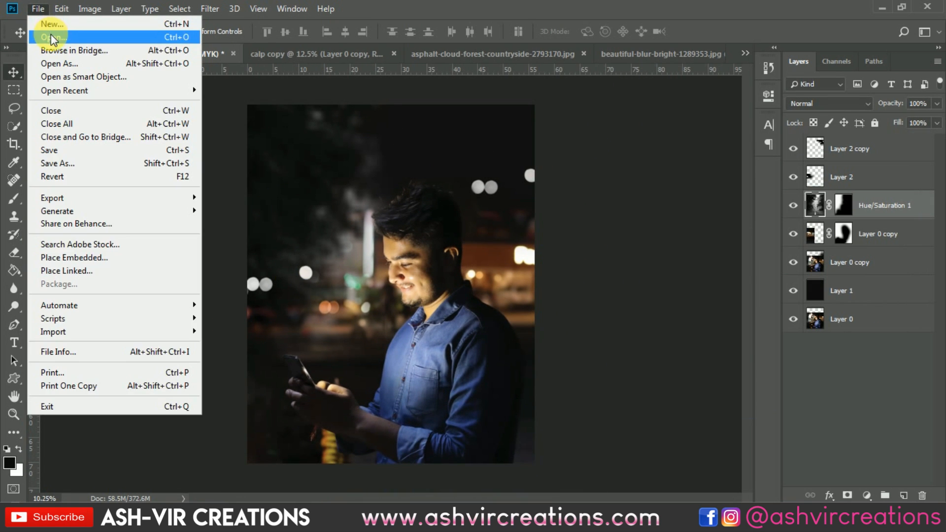
pyautogui.click(332, 87)
pyautogui.click(348, 54)
pyautogui.click(369, 53)
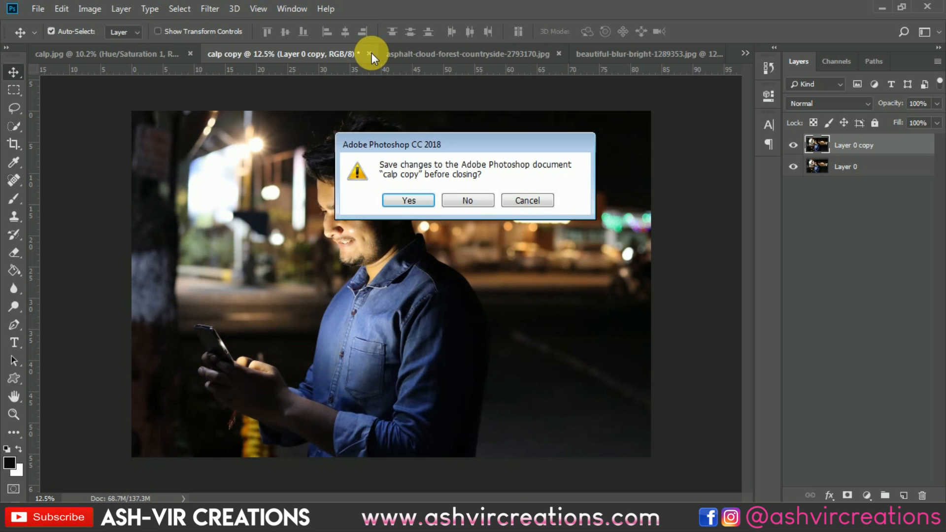
pyautogui.click(471, 200)
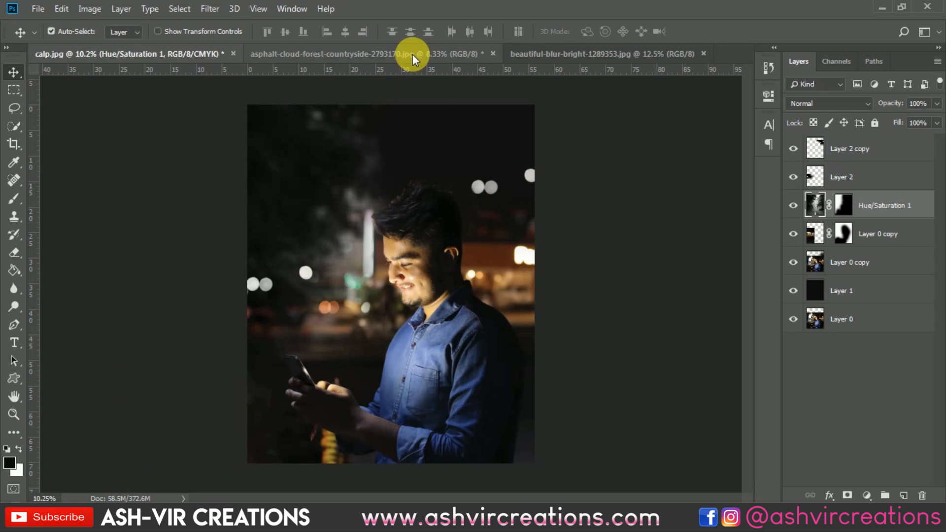
# Close the forest and bokeh source documents without saving
pyautogui.click(434, 54)
pyautogui.click(492, 55)
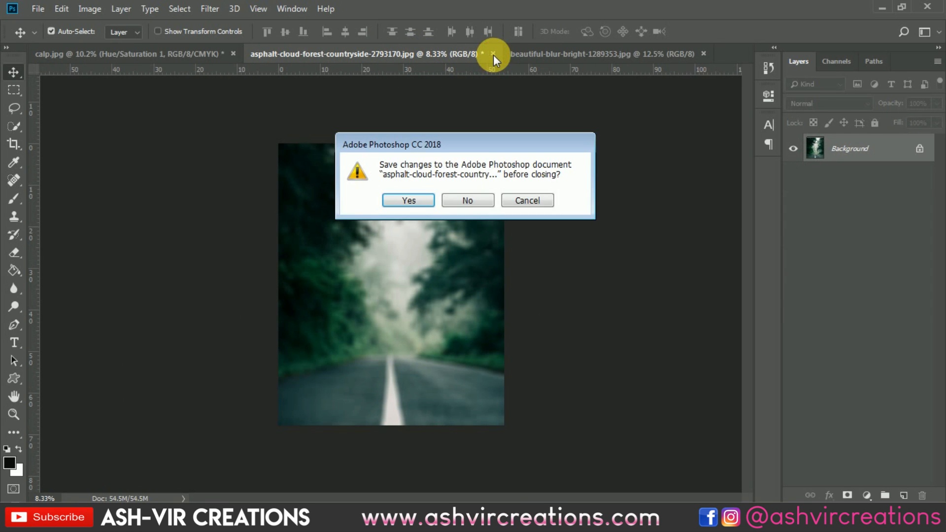
pyautogui.click(471, 199)
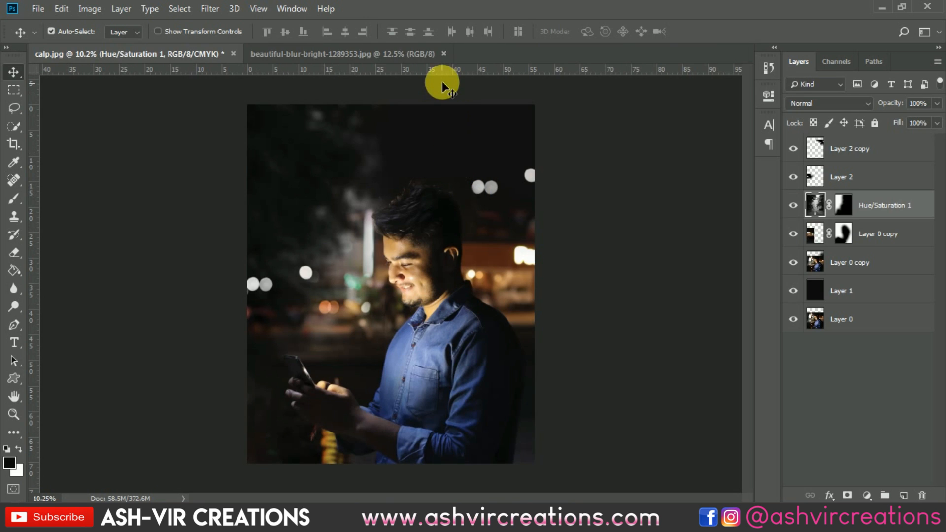
pyautogui.click(395, 55)
pyautogui.click(442, 54)
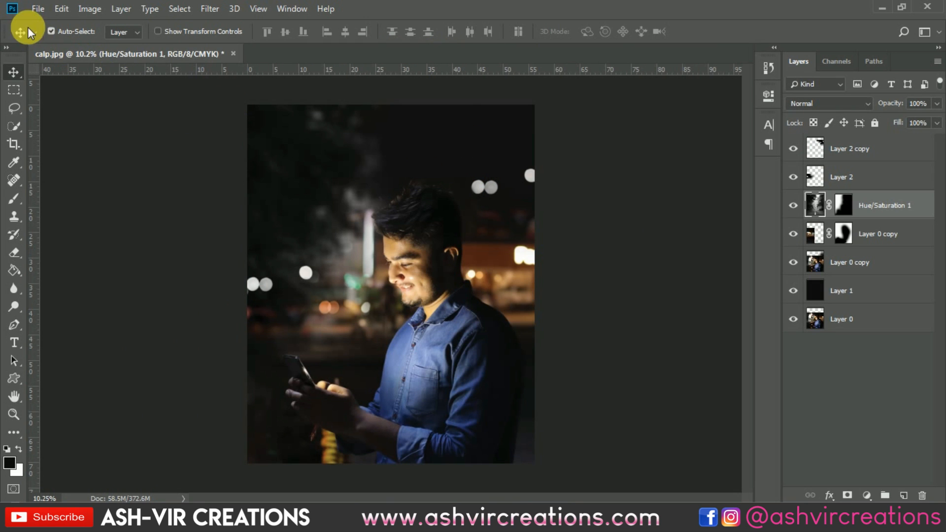
# Open eq3.png and drag its game icons layer into the calp composite
pyautogui.click(38, 9)
pyautogui.click(45, 34)
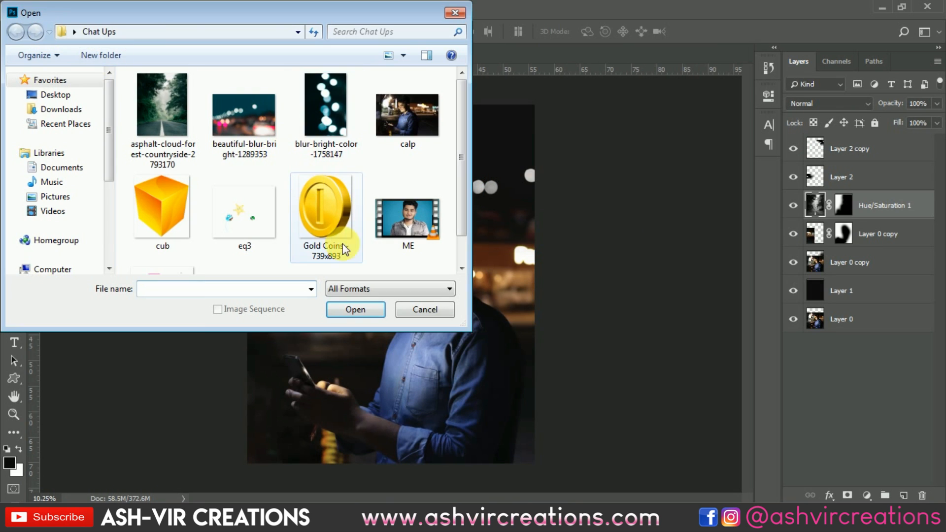
pyautogui.moveTo(470, 329); pyautogui.dragTo(539, 385)
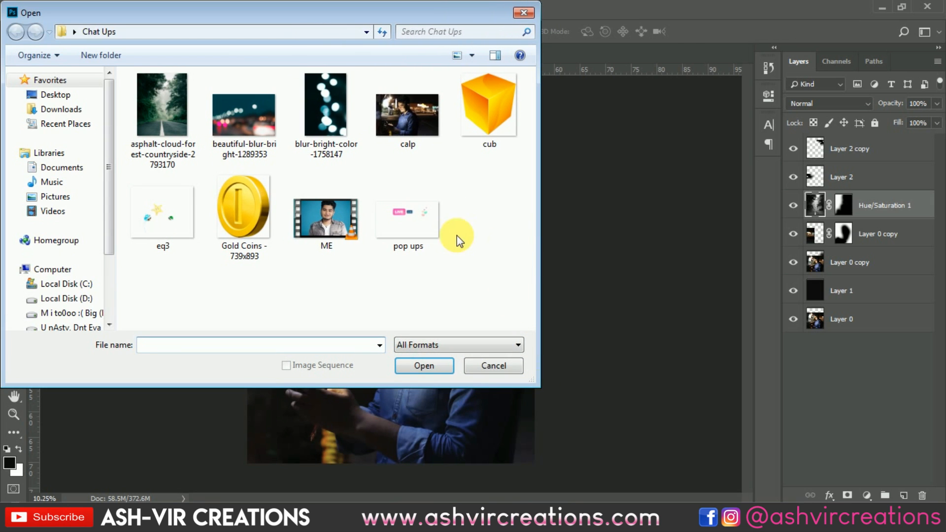
pyautogui.click(170, 209)
pyautogui.doubleClick(170, 208)
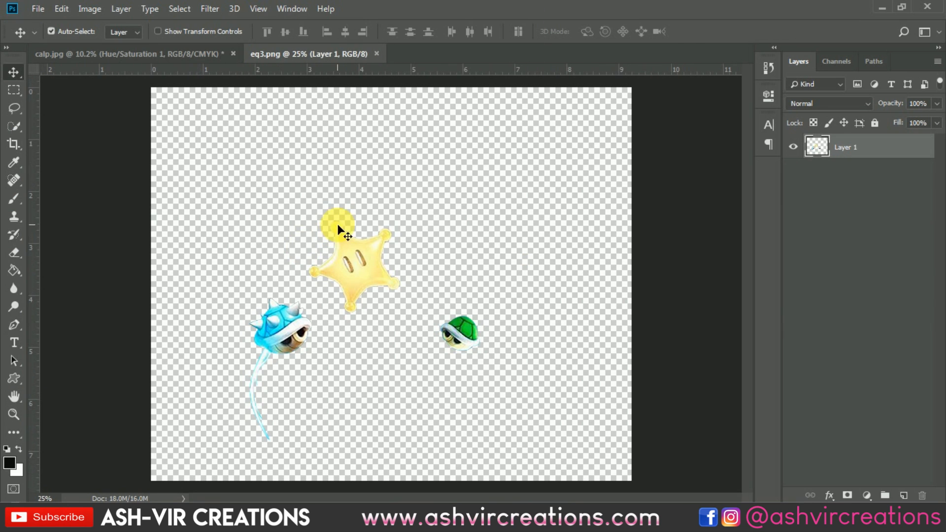
pyautogui.moveTo(354, 267); pyautogui.dragTo(189, 70)
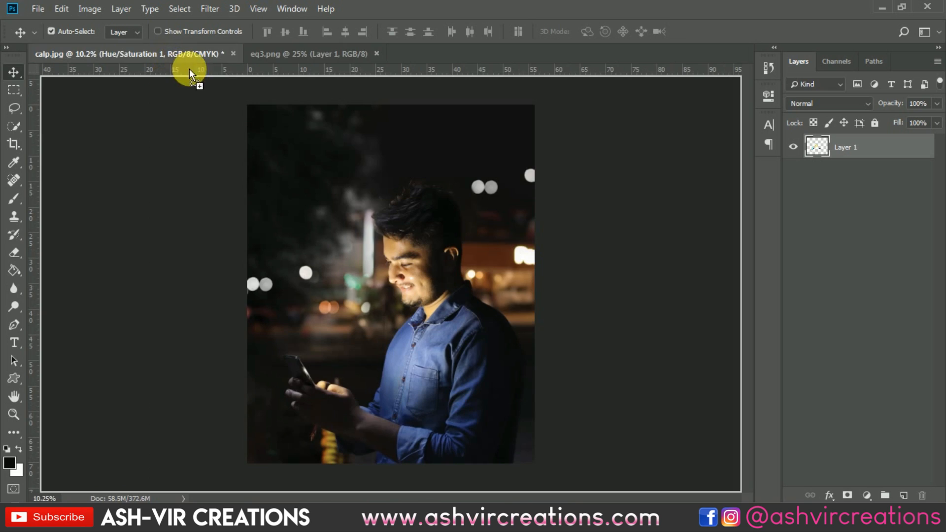
pyautogui.moveTo(350, 176); pyautogui.dragTo(414, 215)
pyautogui.scroll(4, 327, 279)
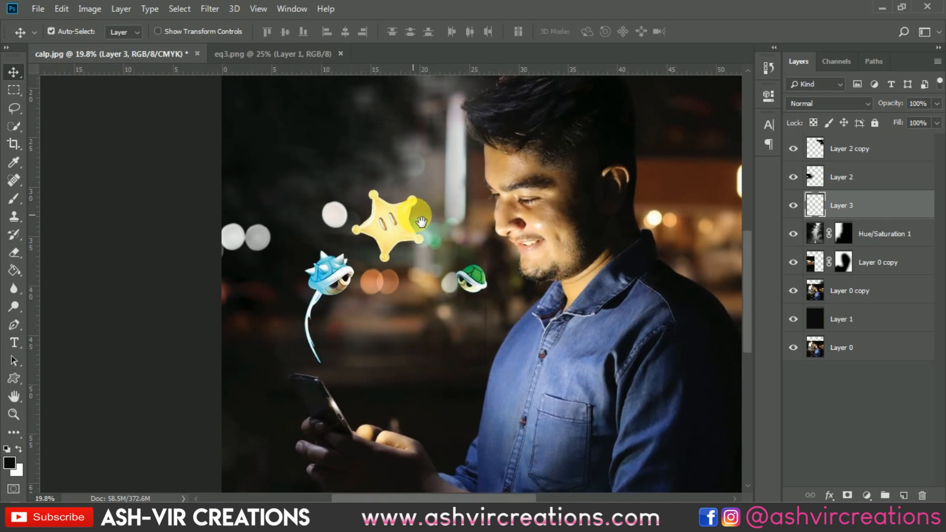
# Pick the Clone Stamp tool with a 432 px soft brush and add a new empty layer above Layer 2 copy
pyautogui.scroll(-4, 629, 217)
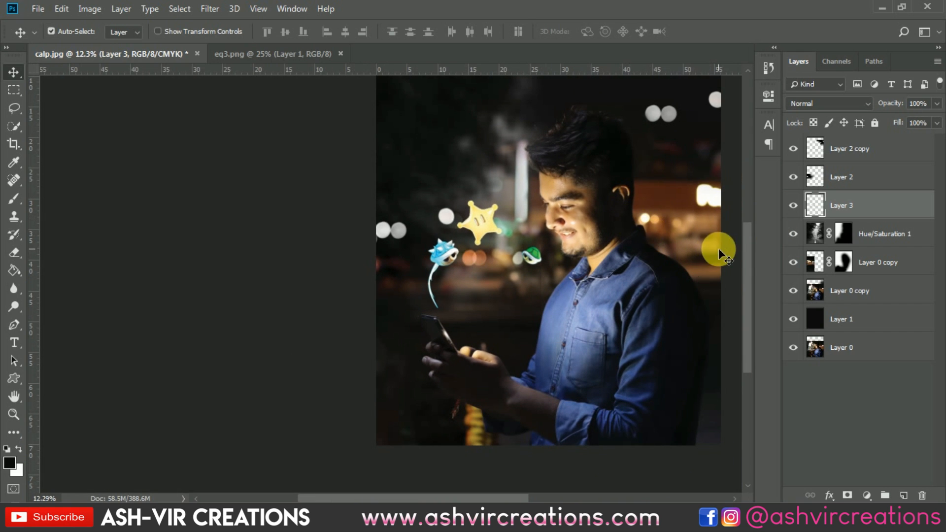
pyautogui.click(836, 290)
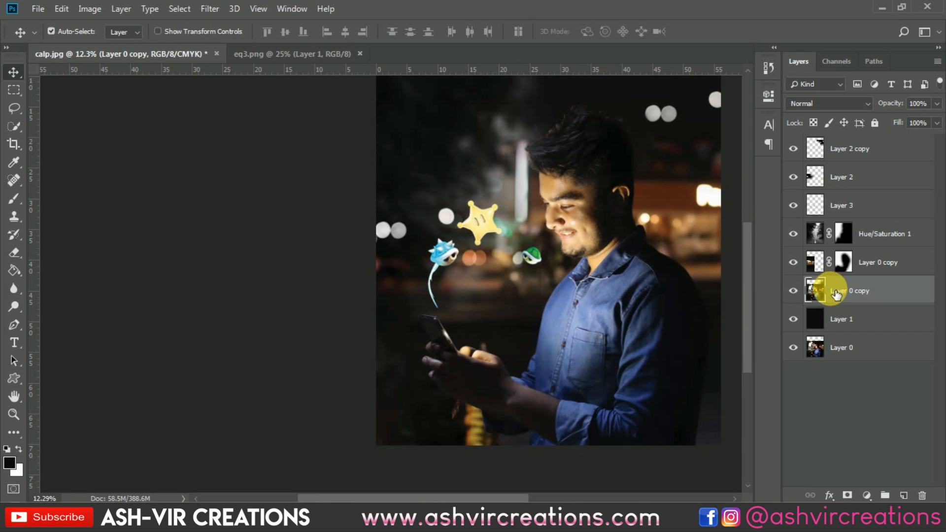
pyautogui.click(15, 217)
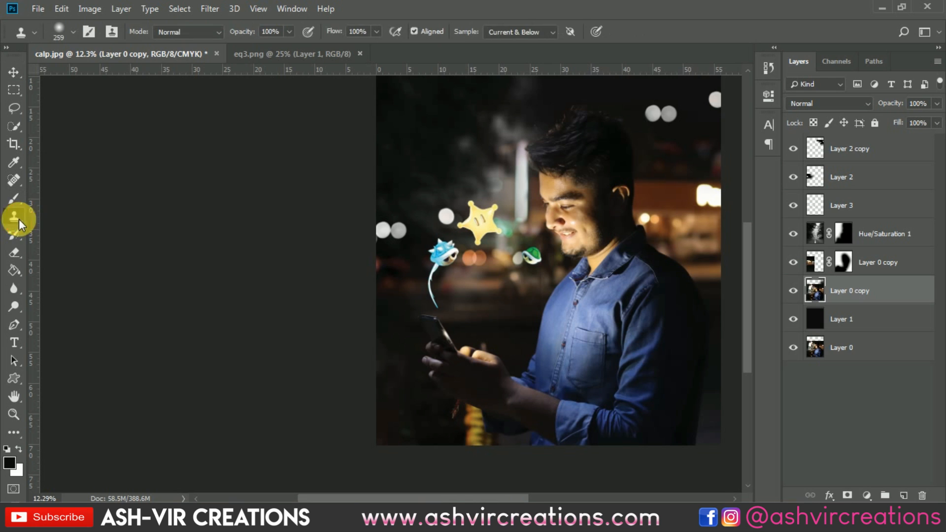
pyautogui.rightClick(720, 206)
pyautogui.click(816, 223)
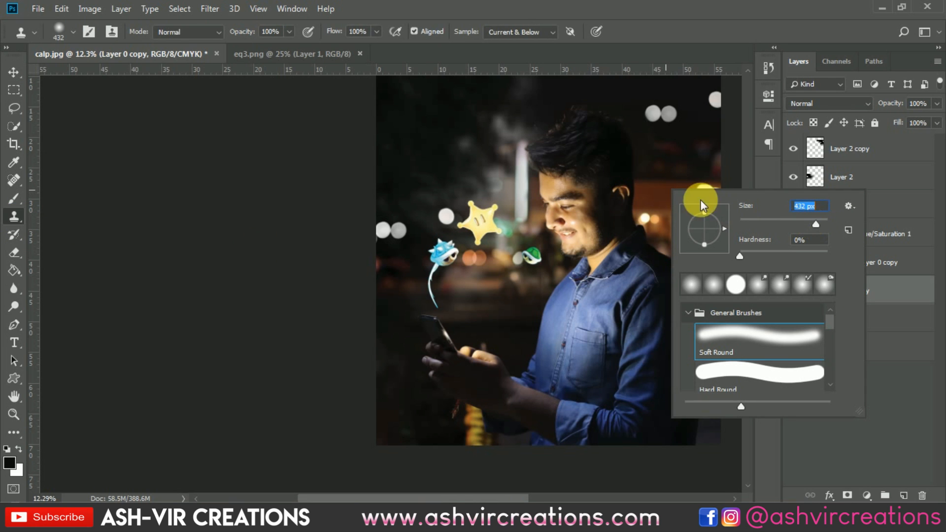
pyautogui.click(668, 186)
pyautogui.scroll(-1, 672, 209)
pyautogui.moveTo(672, 209); pyautogui.dragTo(501, 267)
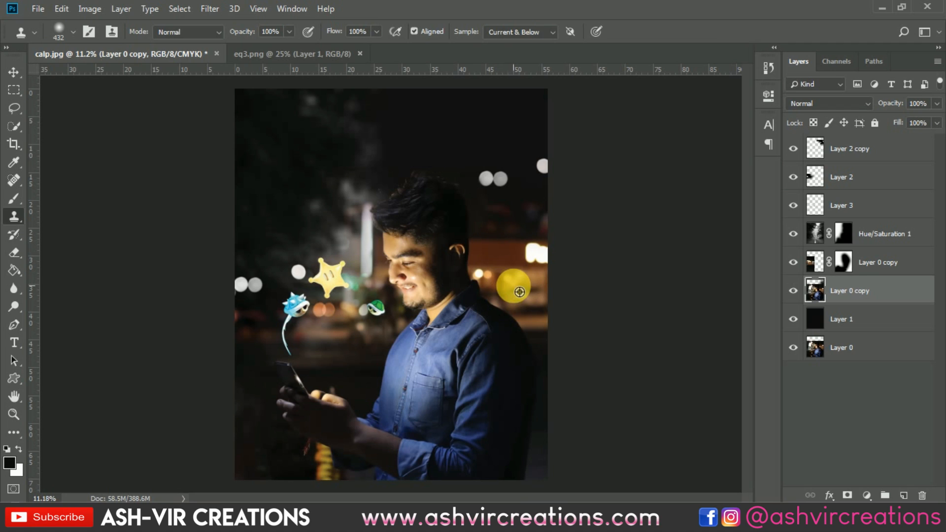
pyautogui.click(875, 146)
pyautogui.click(910, 495)
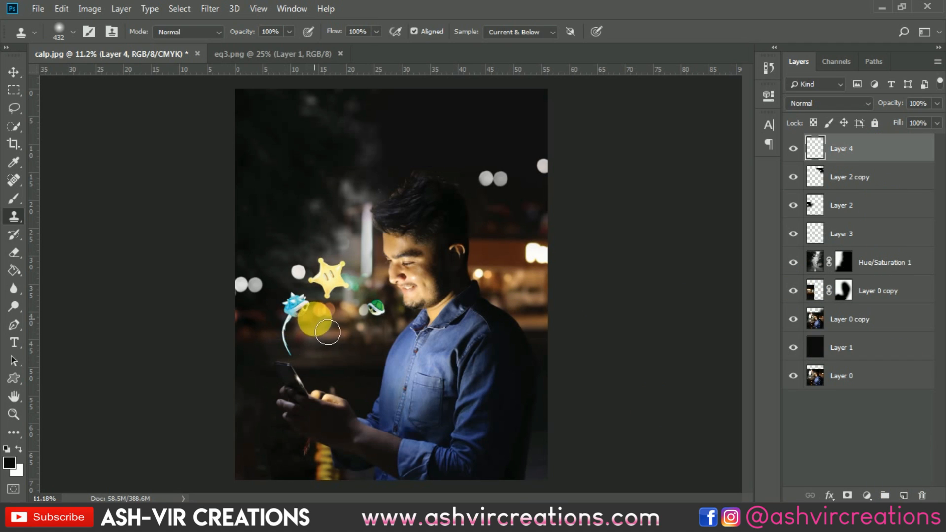
# Try cloning strokes on the new layer beside the blue shell, undoing both attempts
pyautogui.moveTo(301, 277)
pyautogui.mouseDown()
pyautogui.moveTo(298, 270)
pyautogui.moveTo(276, 289)
pyautogui.mouseUp()
pyautogui.hotkey('ctrl', 'z')
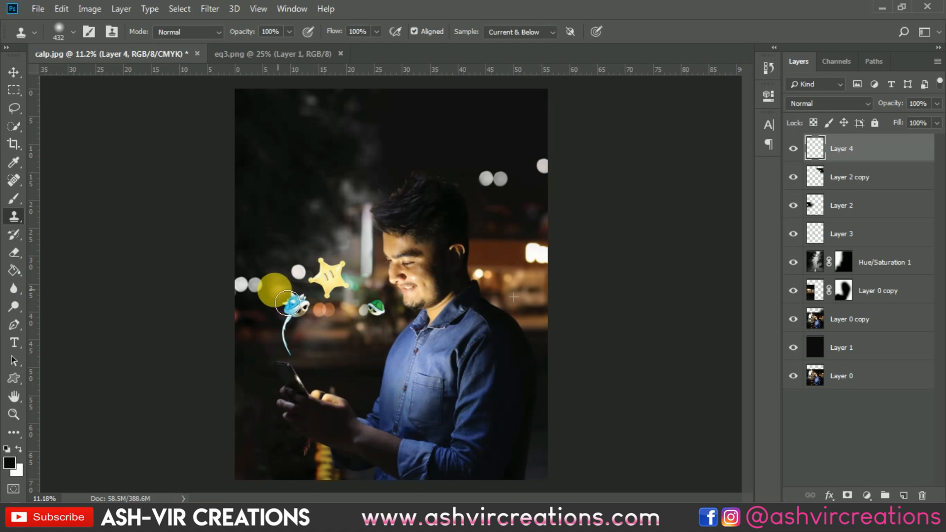
pyautogui.moveTo(256, 297)
pyautogui.mouseDown()
pyautogui.moveTo(252, 276)
pyautogui.moveTo(301, 301)
pyautogui.moveTo(315, 282)
pyautogui.moveTo(289, 284)
pyautogui.mouseUp()
pyautogui.hotkey('ctrl', 'z')
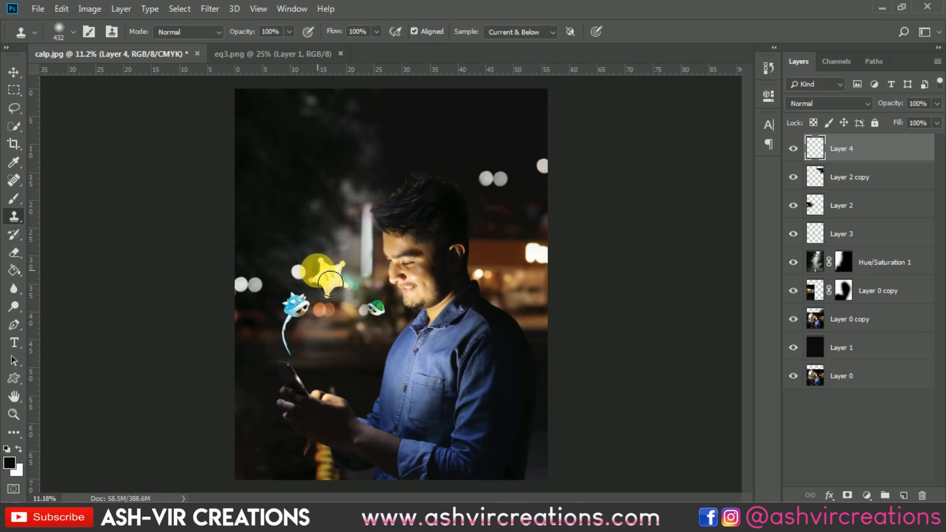
# Hide the original bokeh layer and move the icons layer up toward the man's face
pyautogui.press('v')
pyautogui.scroll(2, 310, 274)
pyautogui.scroll(4, 309, 271)
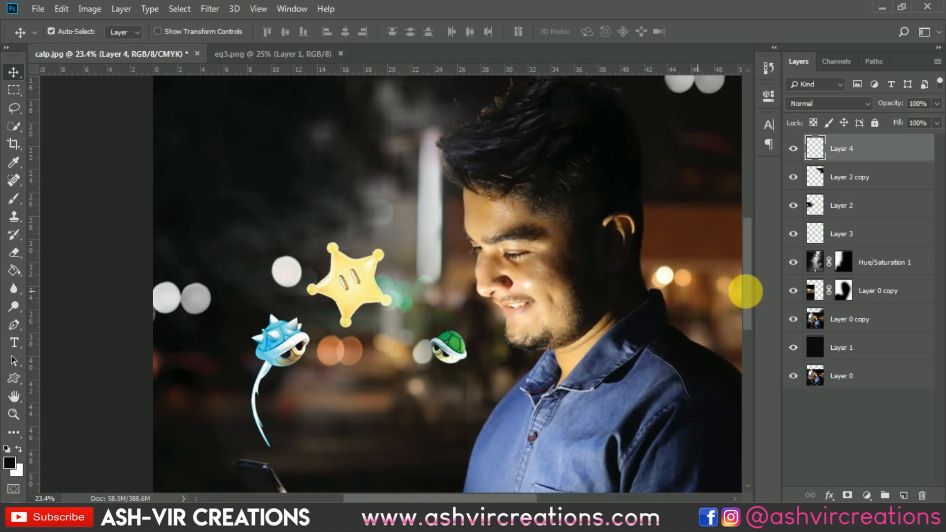
pyautogui.click(793, 207)
pyautogui.scroll(-3, 416, 299)
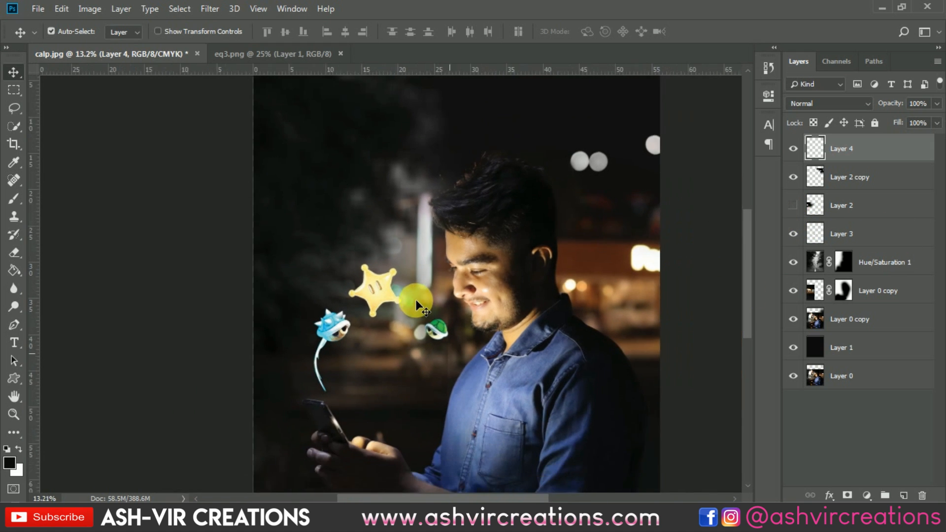
pyautogui.moveTo(408, 311); pyautogui.dragTo(360, 198)
pyautogui.click(416, 242)
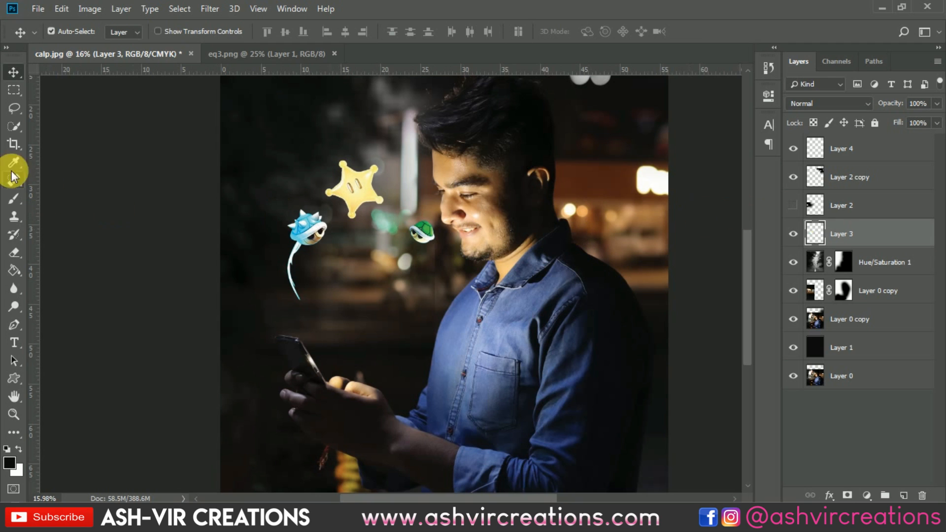
# Lasso the green shell, cut it to its own layer and move it down near the phone
pyautogui.click(13, 108)
pyautogui.moveTo(392, 249)
pyautogui.mouseDown()
pyautogui.moveTo(406, 215)
pyautogui.moveTo(436, 221)
pyautogui.moveTo(415, 259)
pyautogui.mouseUp()
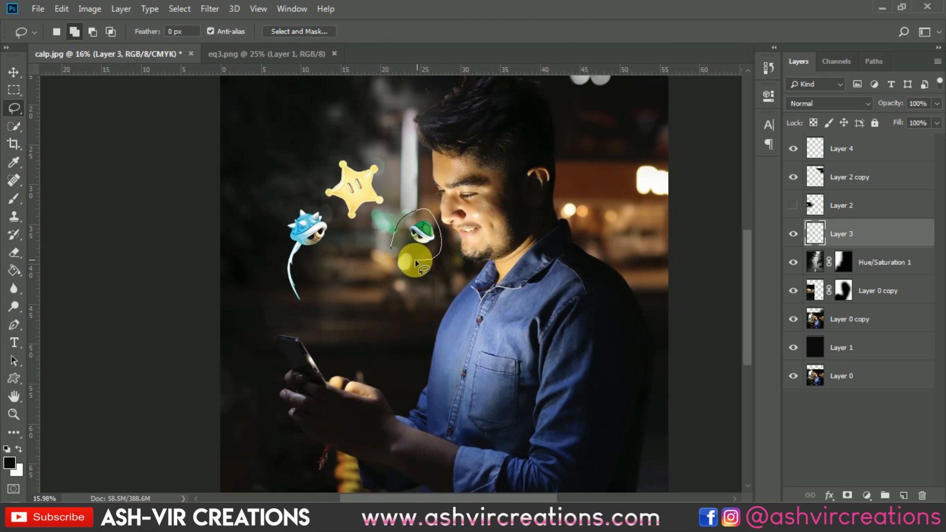
pyautogui.rightClick(419, 242)
pyautogui.click(458, 338)
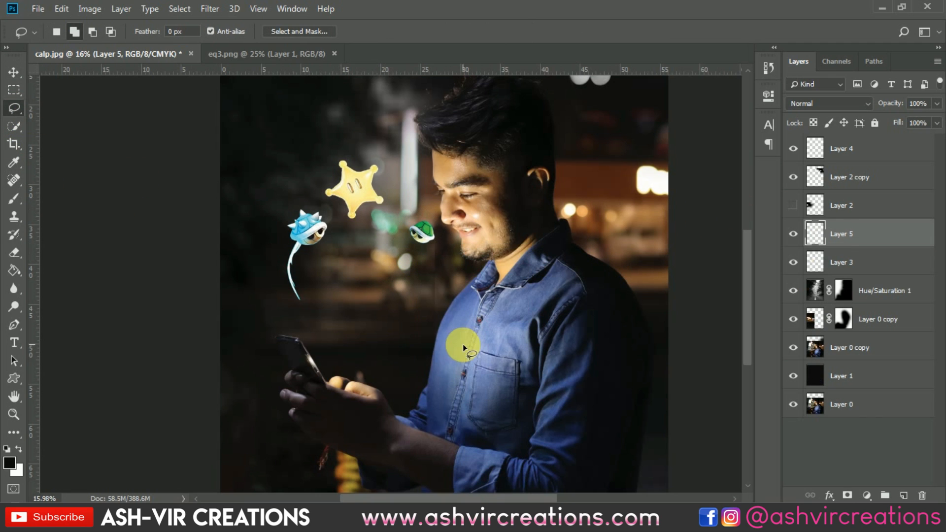
pyautogui.press('v')
pyautogui.click(429, 239)
pyautogui.moveTo(429, 239); pyautogui.dragTo(356, 317)
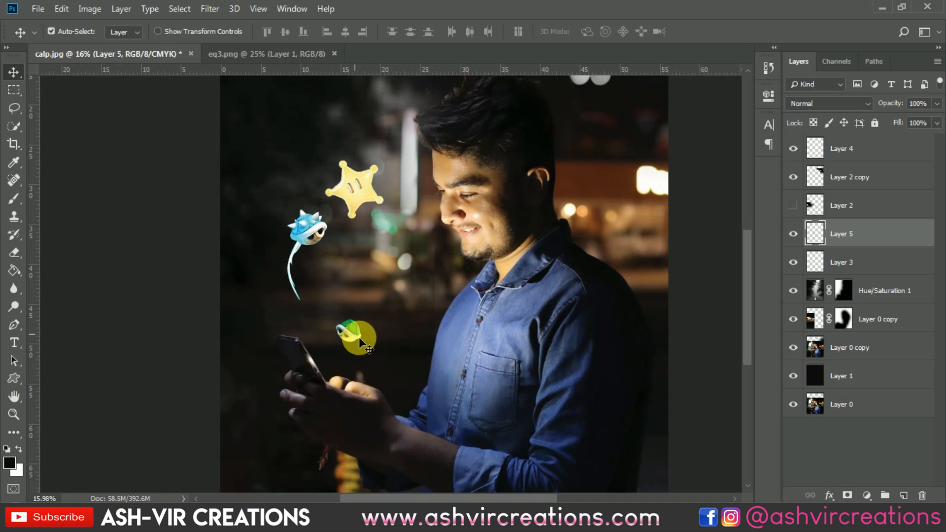
# Open the reference image s.jpg to compare the intended icon layout
pyautogui.click(455, 515)
pyautogui.doubleClick(78, 161)
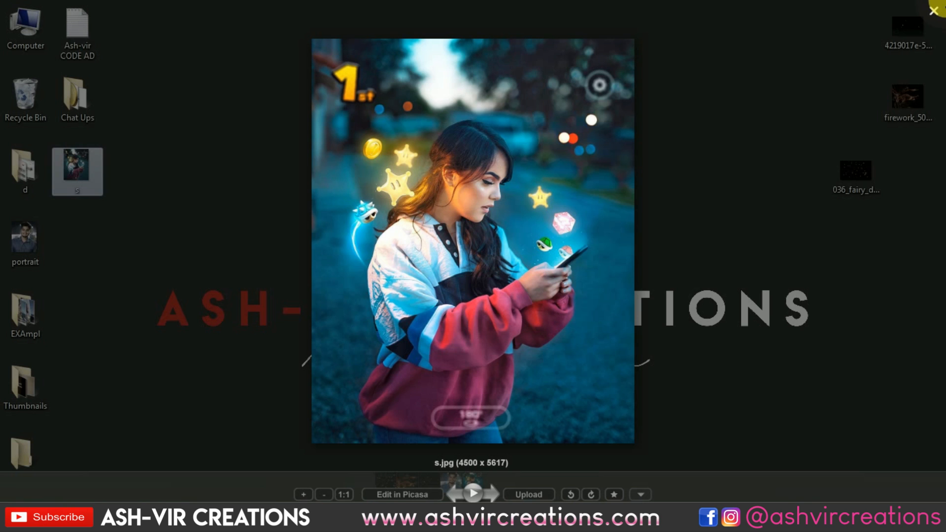
pyautogui.click(934, 9)
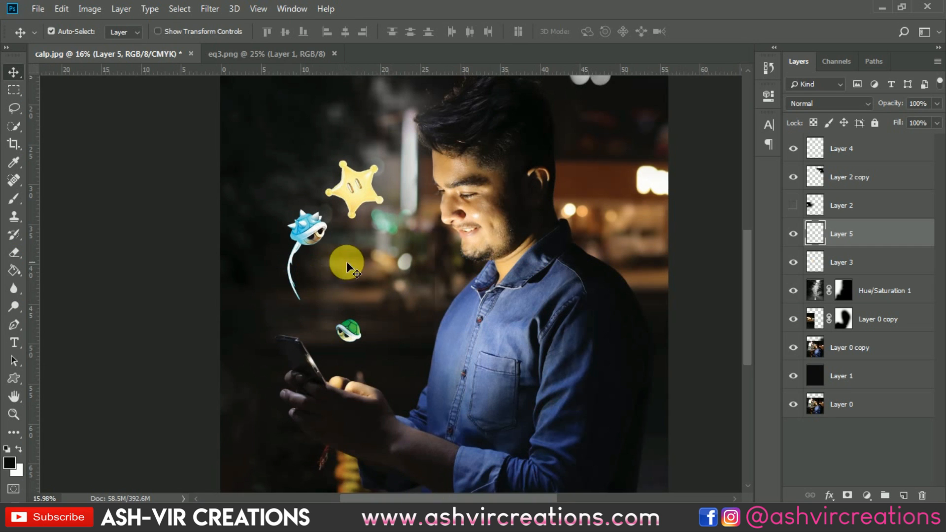
# Nudge the icons layer slightly to the right
pyautogui.scroll(5, 347, 263)
pyautogui.moveTo(373, 155)
pyautogui.mouseDown()
pyautogui.moveTo(373, 166)
pyautogui.moveTo(391, 156)
pyautogui.mouseUp()
pyautogui.scroll(-1, 390, 155)
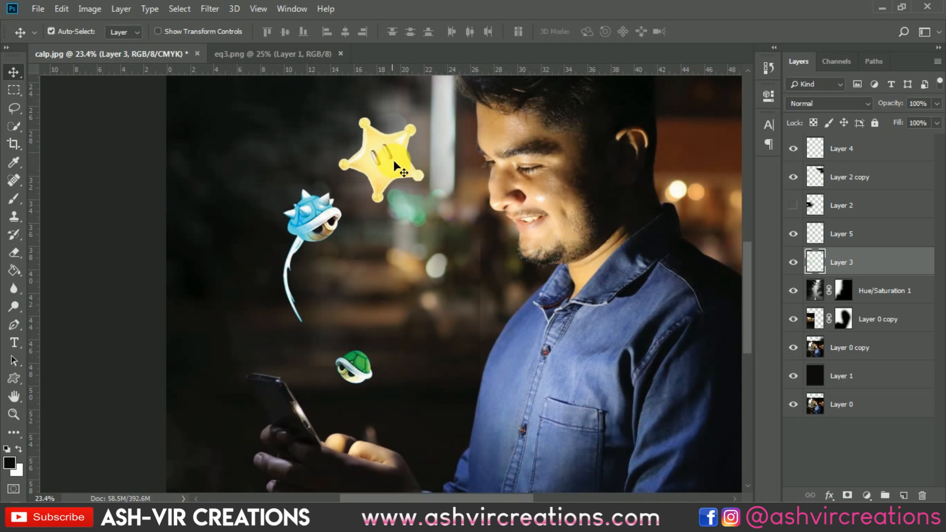
# Lasso the blue shell, cut it to its own layer and move it beside the man's chest
pyautogui.click(15, 110)
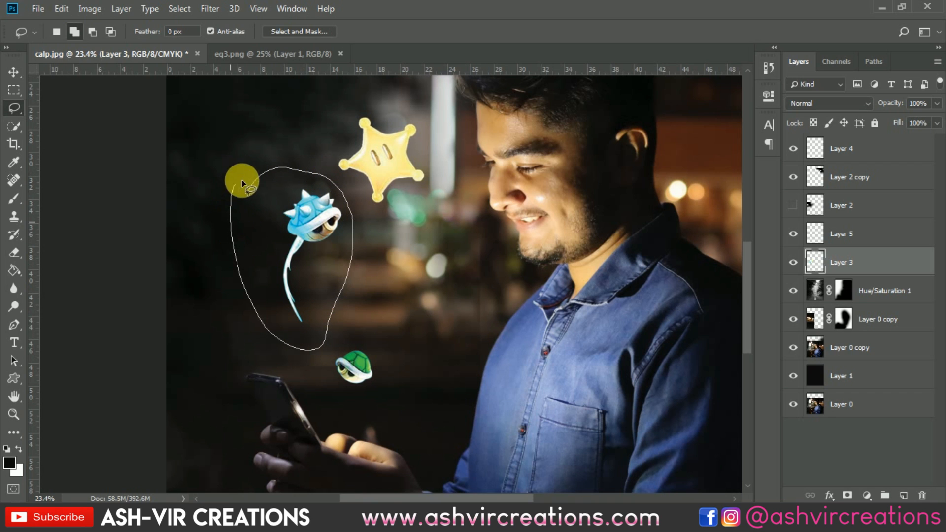
pyautogui.moveTo(241, 180); pyautogui.dragTo(243, 182)
pyautogui.rightClick(286, 216)
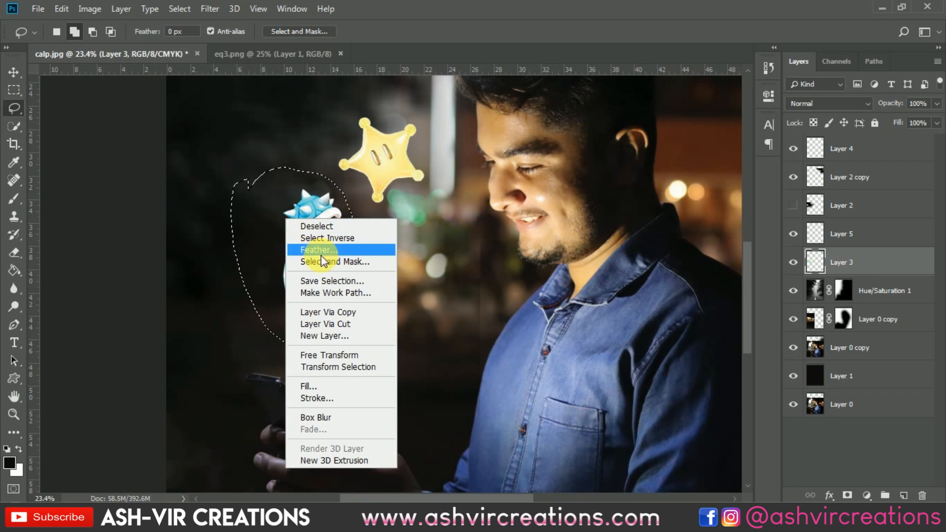
pyautogui.click(343, 323)
pyautogui.press('v')
pyautogui.moveTo(312, 225); pyautogui.dragTo(454, 317)
# Free-transform the blue shell: flip it horizontally, rotate it about 17 degrees and reposition it
pyautogui.hotkey('ctrl', 't')
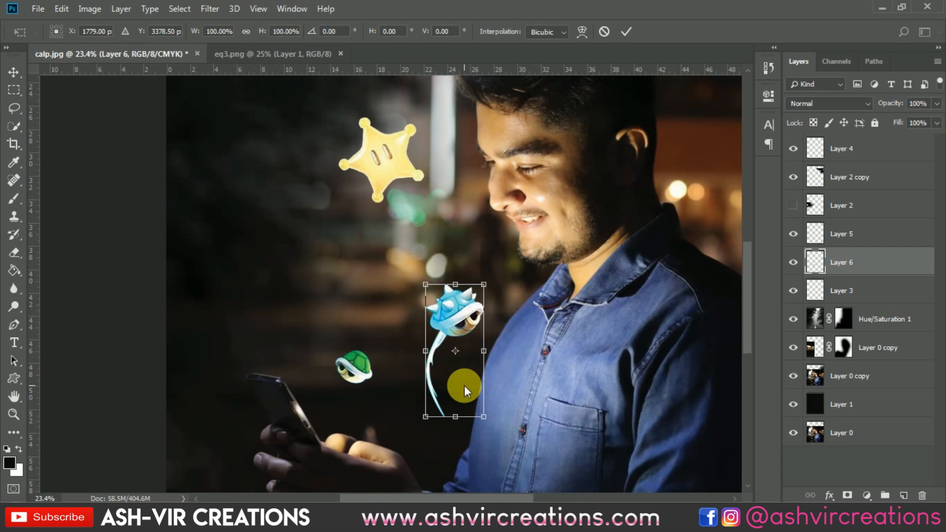
pyautogui.rightClick(464, 385)
pyautogui.click(487, 364)
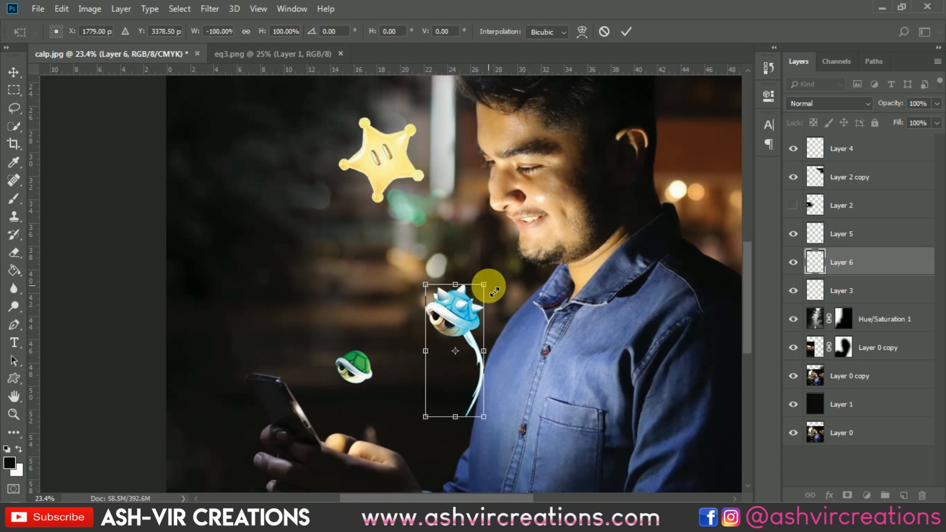
pyautogui.moveTo(485, 285)
pyautogui.mouseDown()
pyautogui.moveTo(477, 301)
pyautogui.moveTo(492, 283)
pyautogui.moveTo(504, 317)
pyautogui.moveTo(498, 283)
pyautogui.mouseUp()
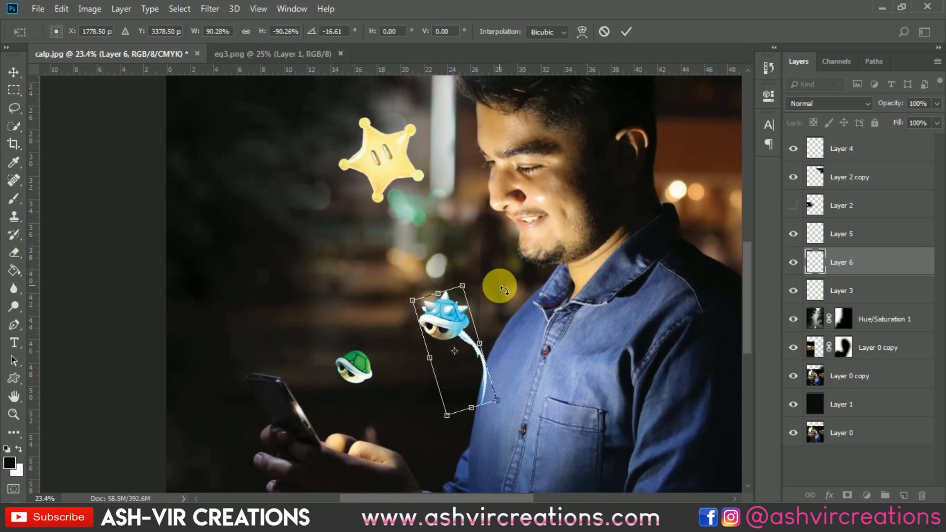
pyautogui.moveTo(459, 317); pyautogui.dragTo(448, 290)
pyautogui.press('Return')
pyautogui.scroll(-3, 466, 339)
pyautogui.scroll(3, 466, 339)
pyautogui.scroll(-1, 449, 291)
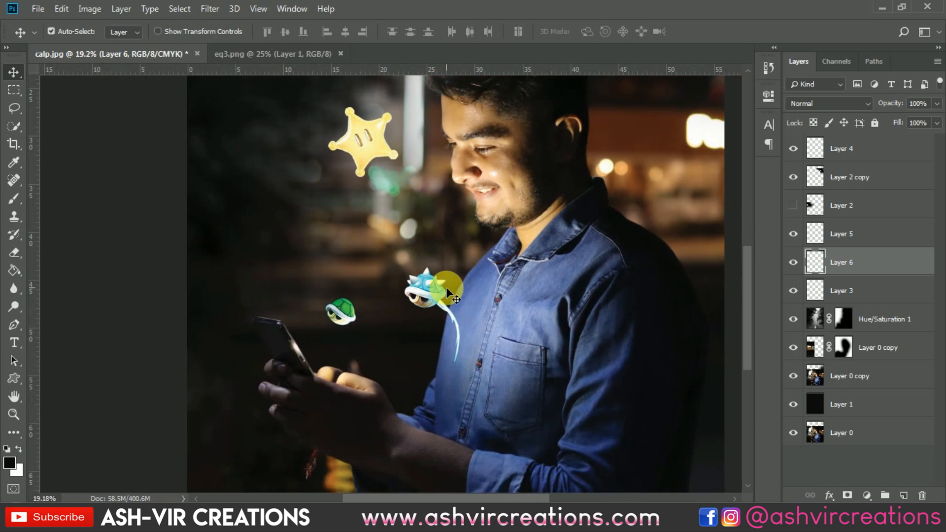
# Open the reference image s.jpg as a separate document and fit it to the screen
pyautogui.click(340, 304)
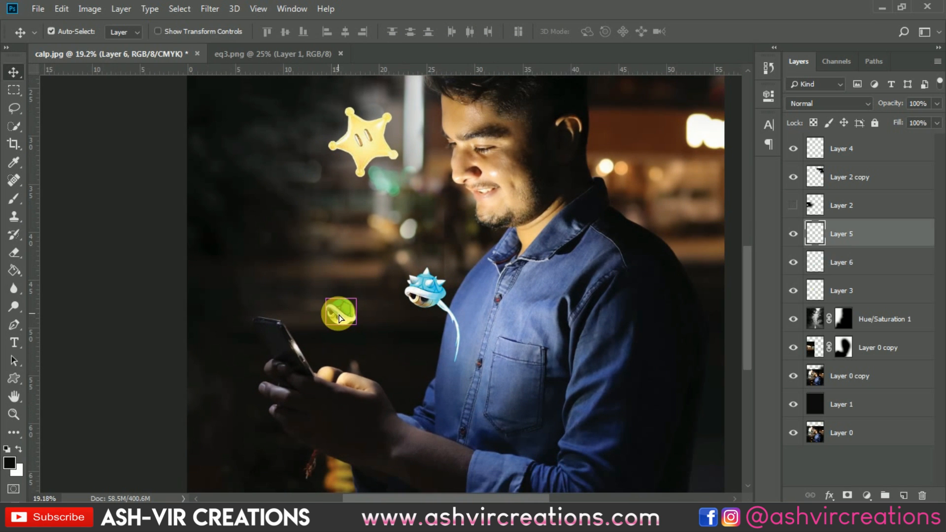
pyautogui.click(451, 512)
pyautogui.doubleClick(94, 172)
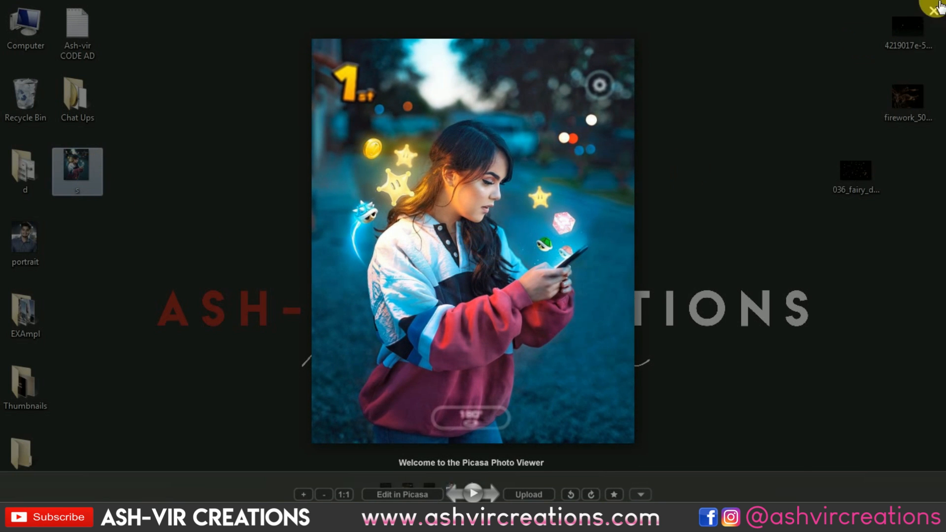
pyautogui.click(933, 11)
pyautogui.moveTo(454, 420); pyautogui.dragTo(531, 12)
pyautogui.hotkey('ctrl', '0')
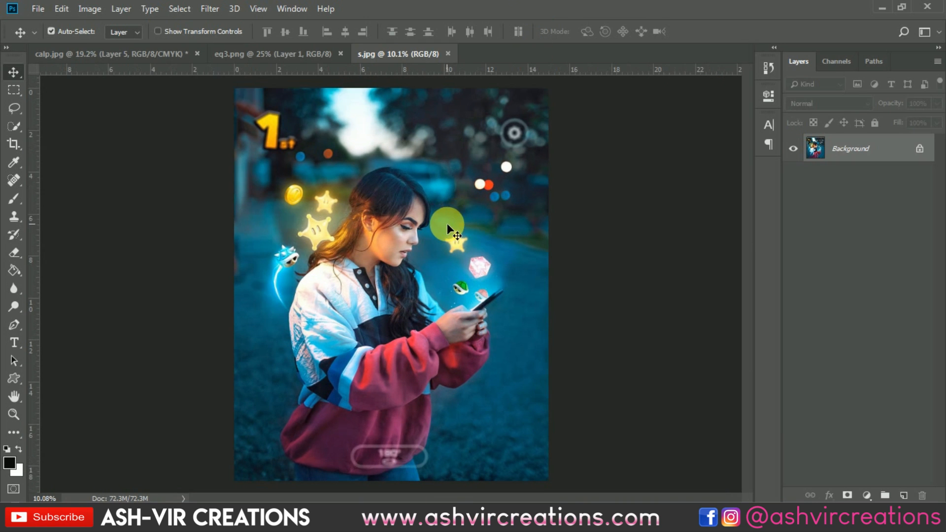
# Switch between the composite and the reference image to compare icon placement
pyautogui.click(146, 55)
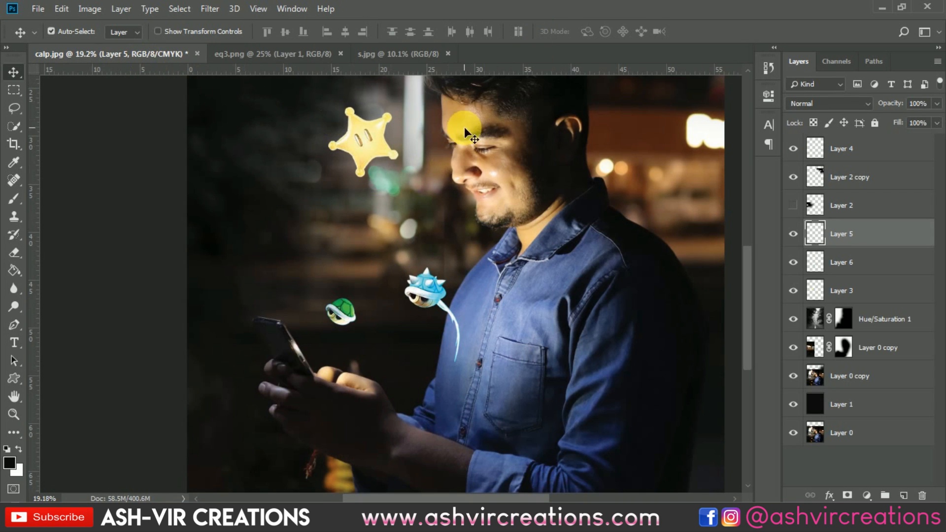
pyautogui.scroll(-4, 394, 167)
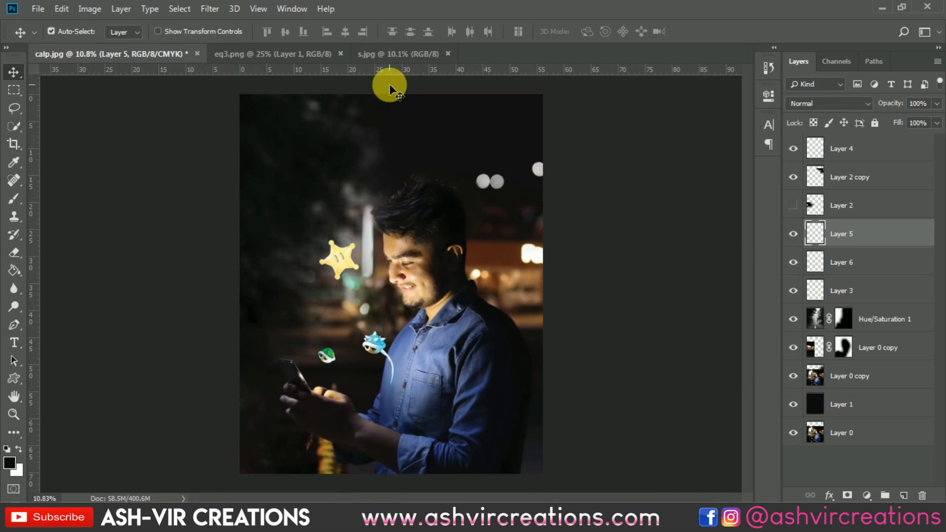
pyautogui.click(400, 55)
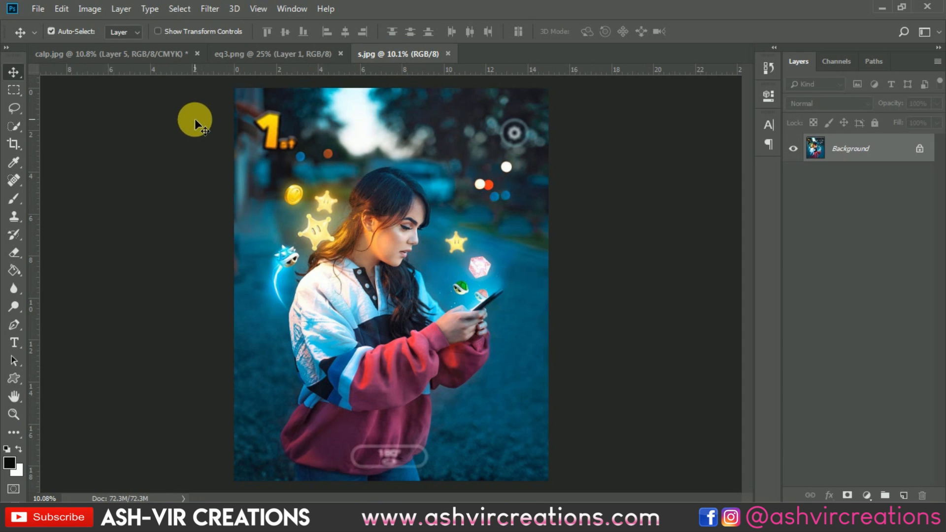
pyautogui.click(135, 52)
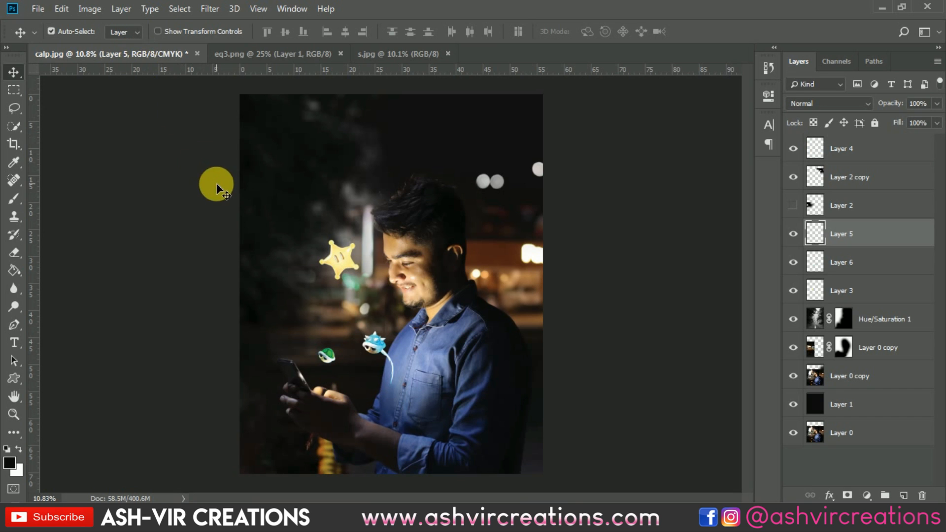
pyautogui.click(375, 60)
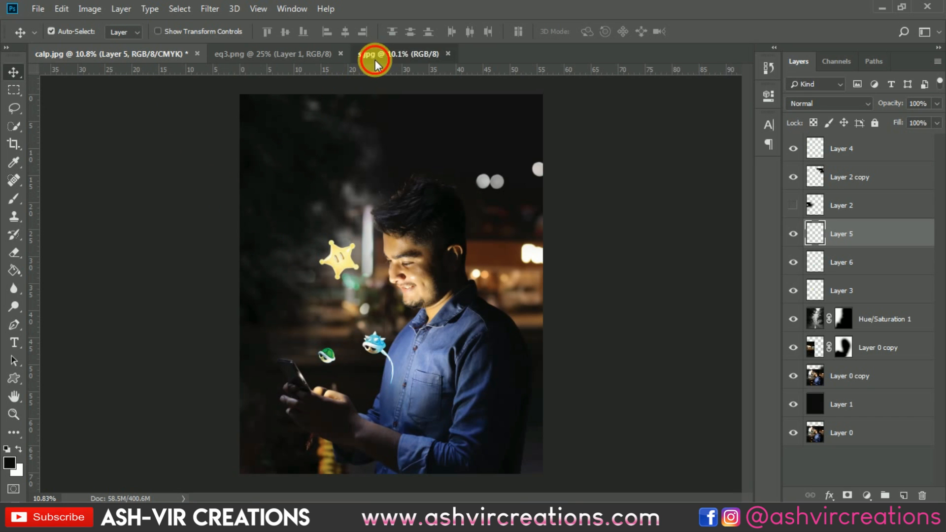
pyautogui.click(96, 54)
pyautogui.scroll(2, 296, 315)
# Scale the star down to about 73% with Free Transform
pyautogui.click(335, 246)
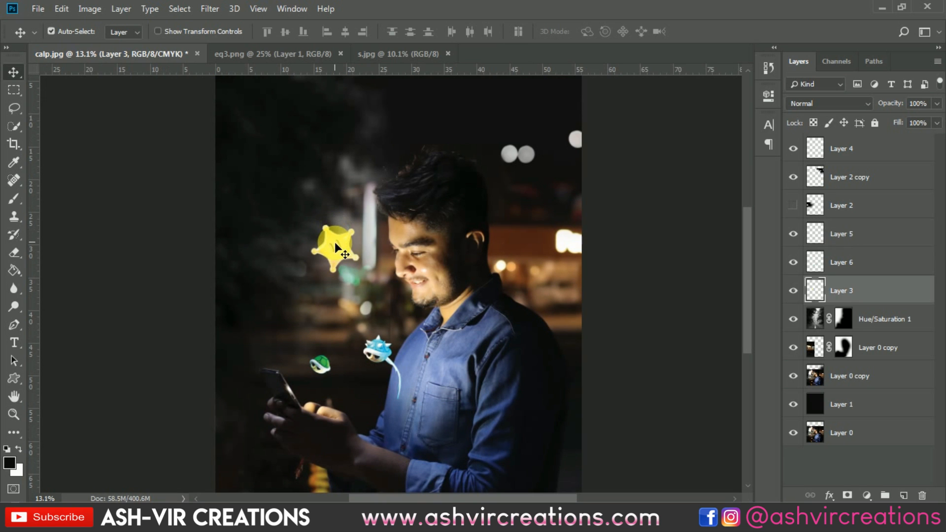
pyautogui.scroll(2, 335, 249)
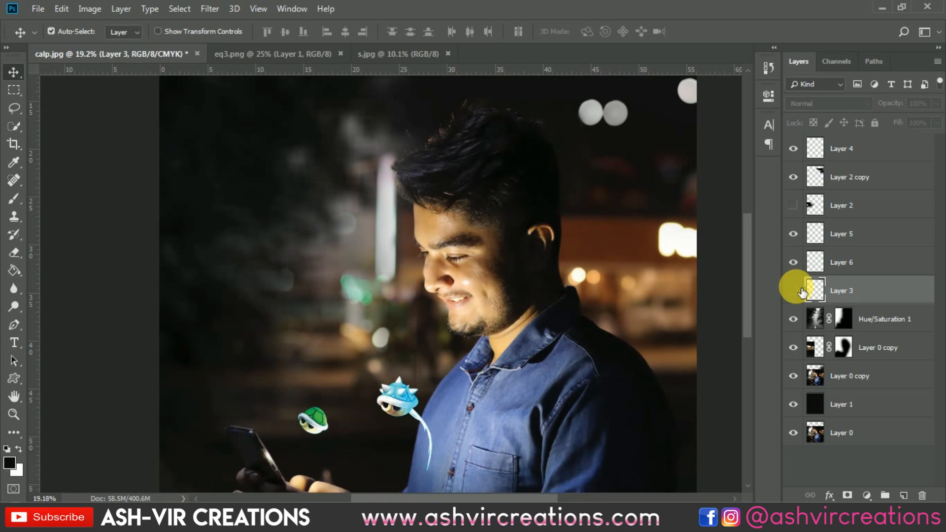
pyautogui.hotkey('ctrl', 't')
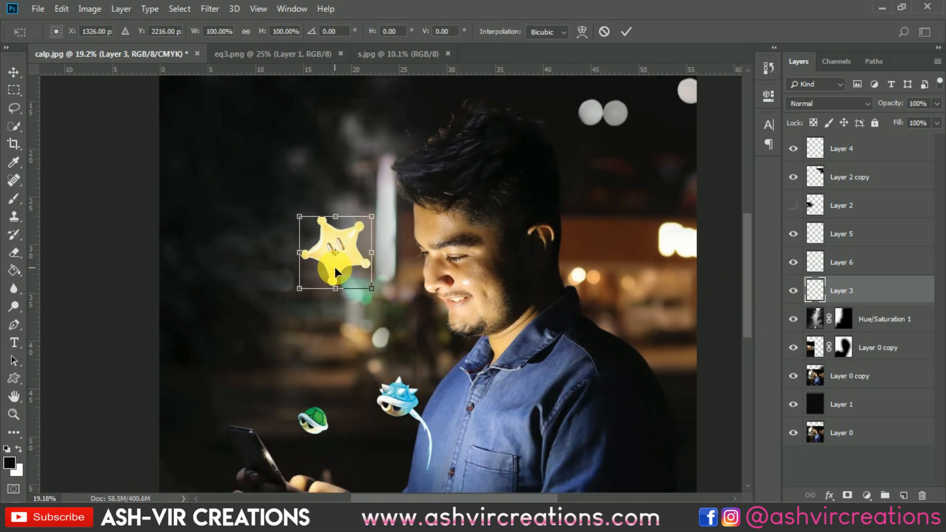
pyautogui.moveTo(372, 289); pyautogui.dragTo(361, 278)
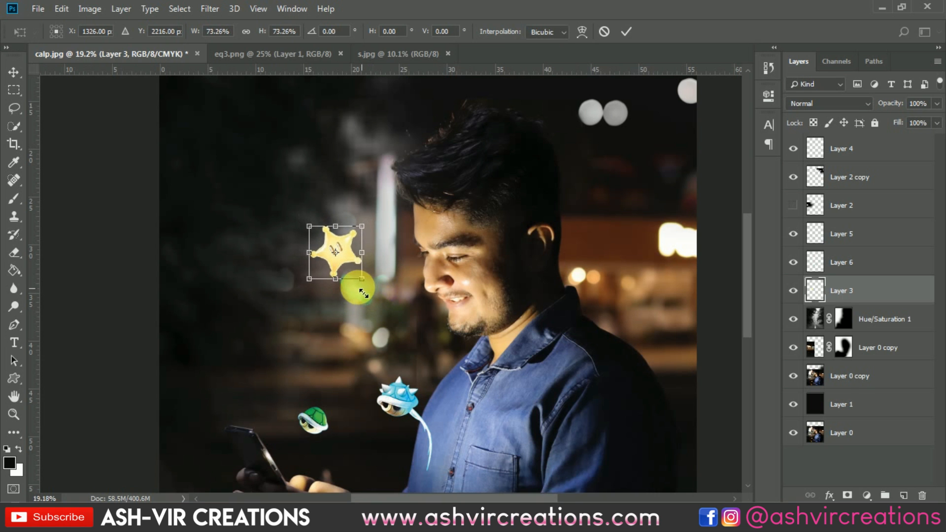
pyautogui.press('Return')
# Apply Levels to the star, setting the black input level to 37
pyautogui.scroll(4, 330, 250)
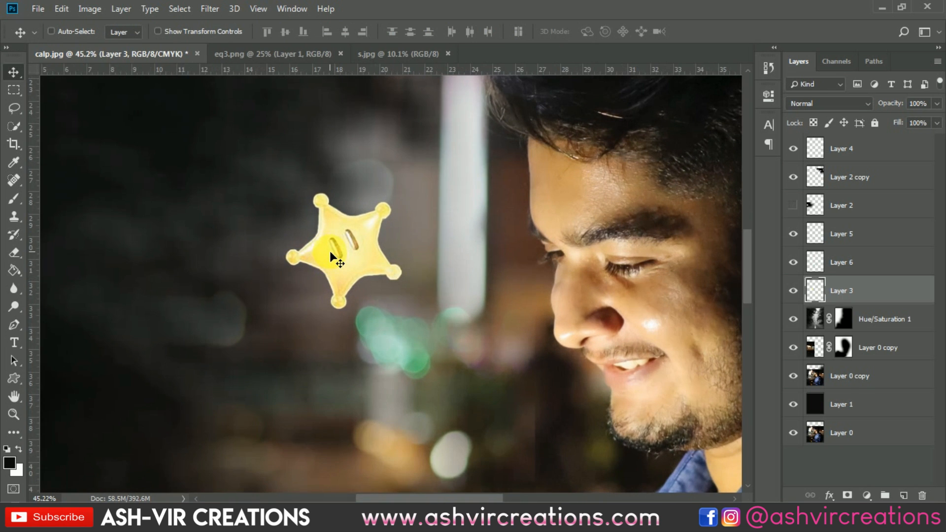
pyautogui.hotkey('ctrl', 'l')
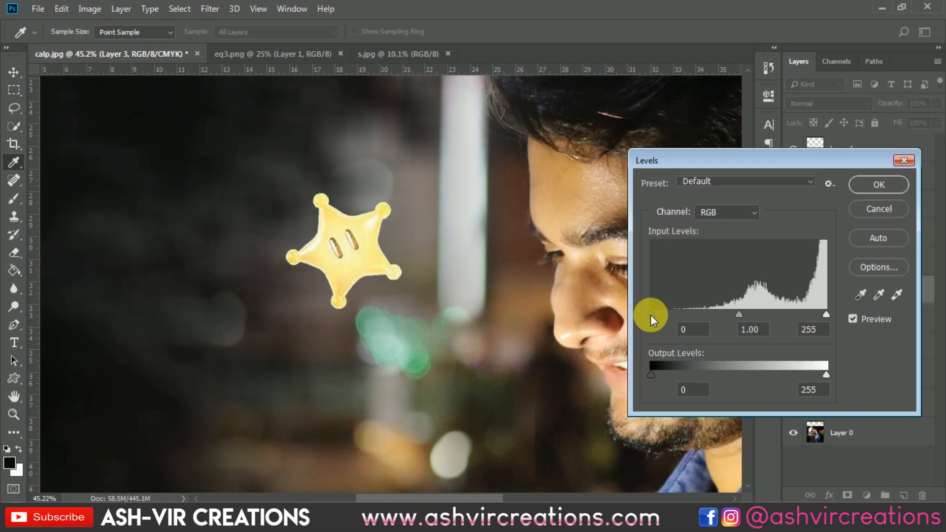
pyautogui.moveTo(650, 314); pyautogui.dragTo(673, 308)
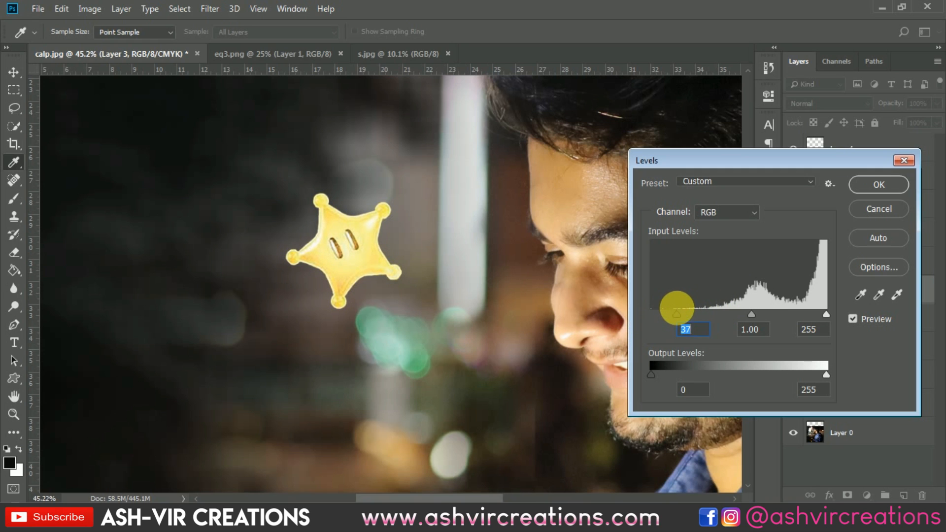
pyautogui.click(857, 184)
pyautogui.scroll(-4, 283, 287)
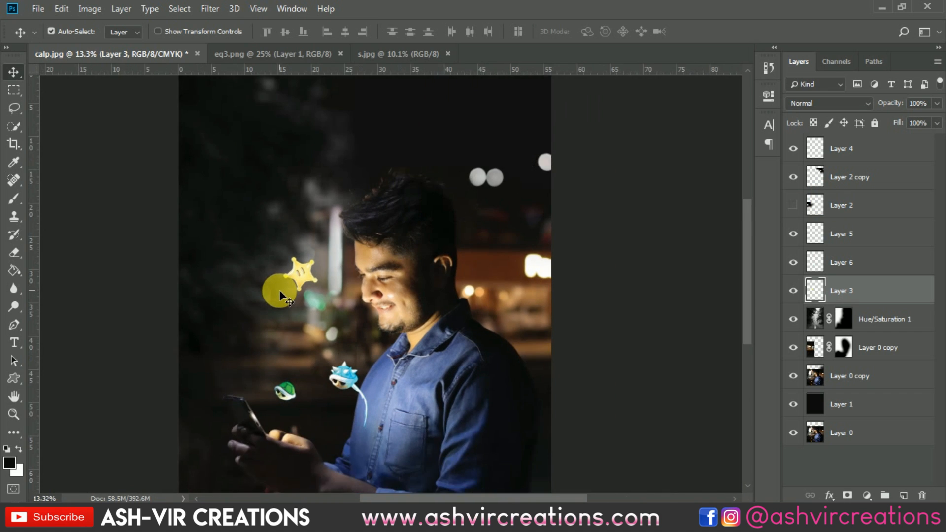
pyautogui.scroll(2, 279, 289)
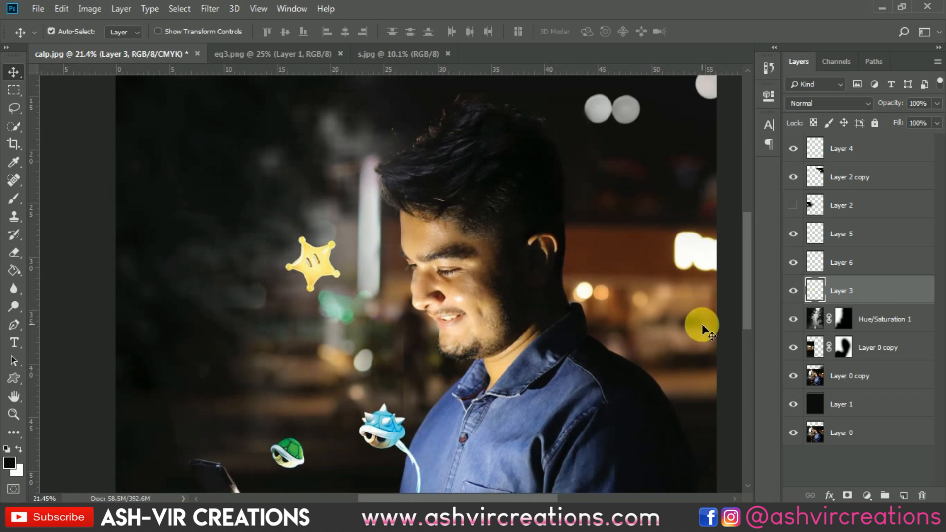
# Add an Outer Glow to the star layer with size 109 px and glow color ffdb32 sampled from the star
pyautogui.rightClick(848, 290)
pyautogui.click(728, 19)
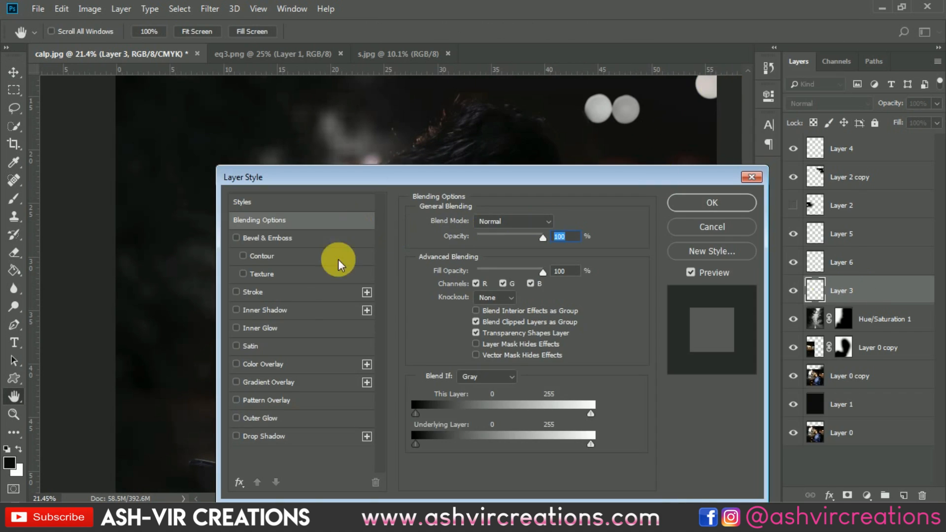
pyautogui.moveTo(345, 178); pyautogui.dragTo(623, 152)
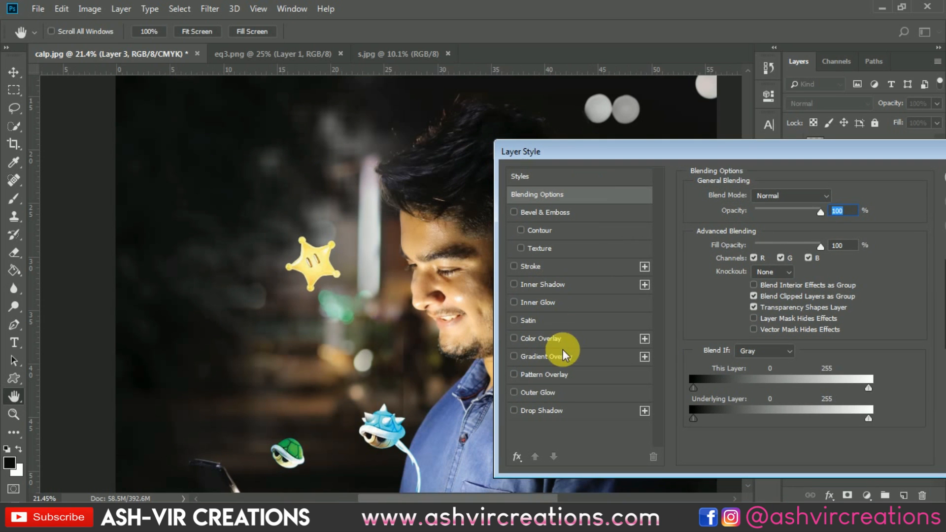
pyautogui.click(537, 392)
pyautogui.moveTo(755, 314); pyautogui.dragTo(775, 314)
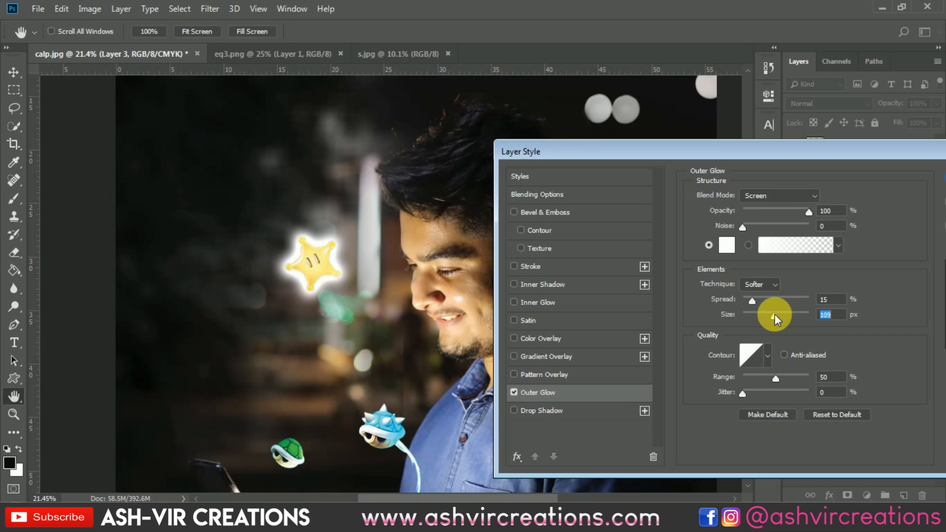
pyautogui.click(727, 245)
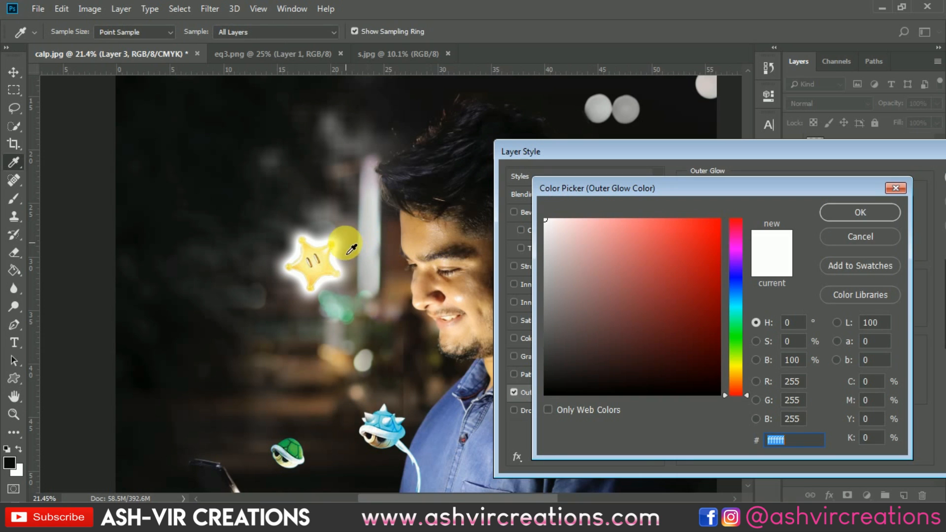
pyautogui.click(325, 253)
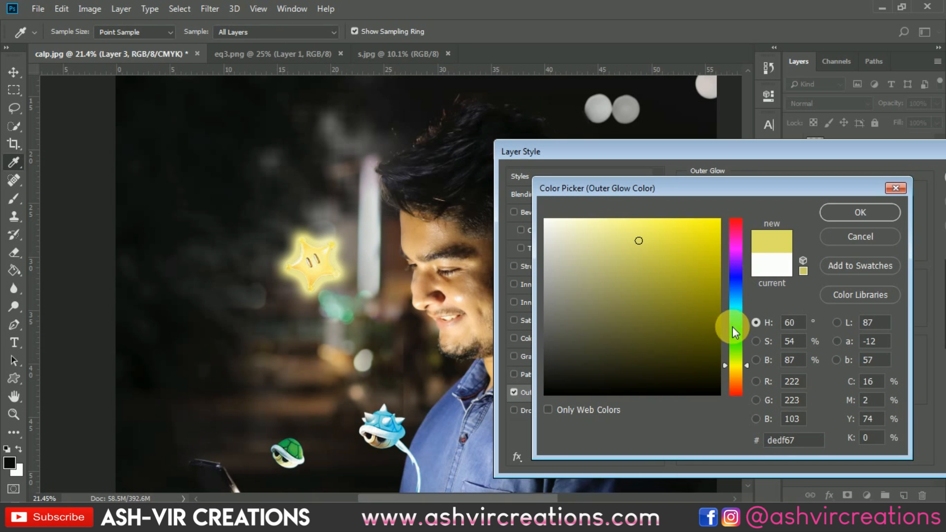
pyautogui.click(737, 368)
pyautogui.moveTo(738, 369); pyautogui.dragTo(737, 370)
pyautogui.click(693, 219)
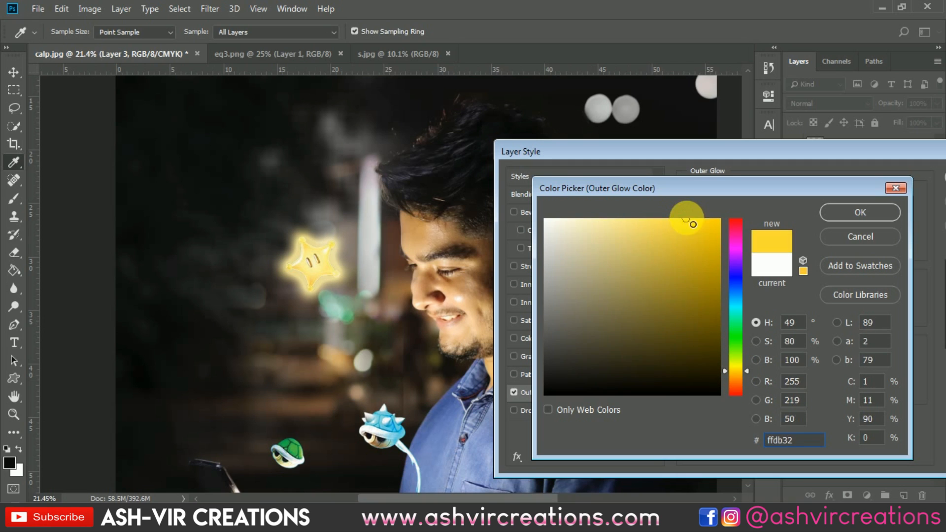
pyautogui.click(838, 214)
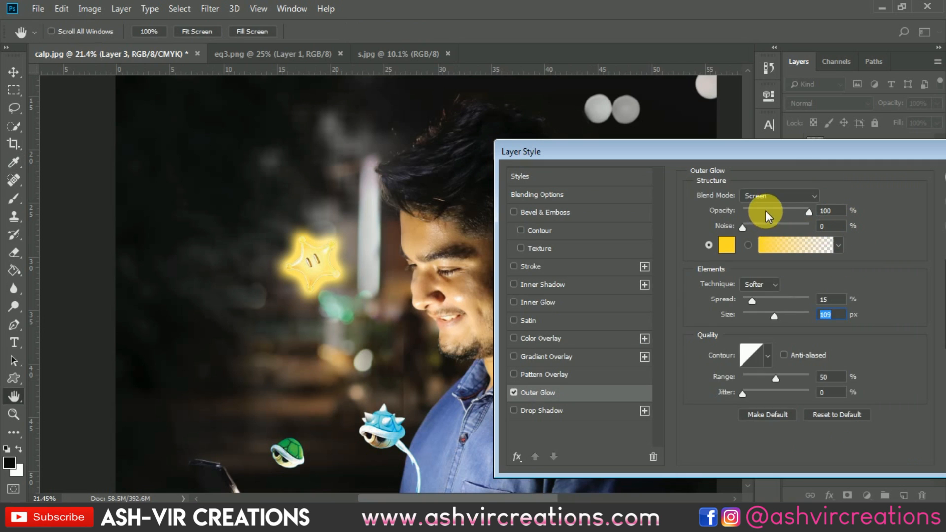
# Set the outer glow's opacity to 41% and spread to 3%, then confirm the layer style
pyautogui.moveTo(766, 211); pyautogui.dragTo(754, 209)
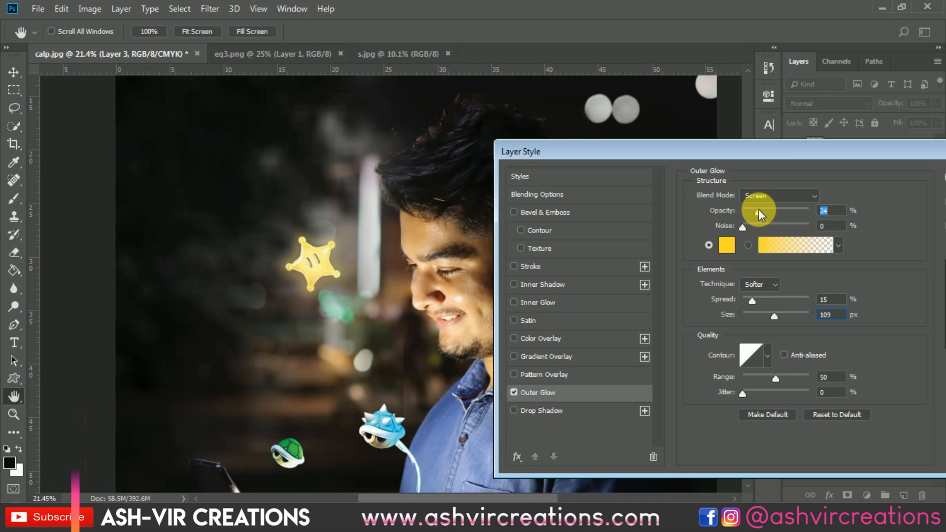
pyautogui.moveTo(752, 301); pyautogui.dragTo(743, 299)
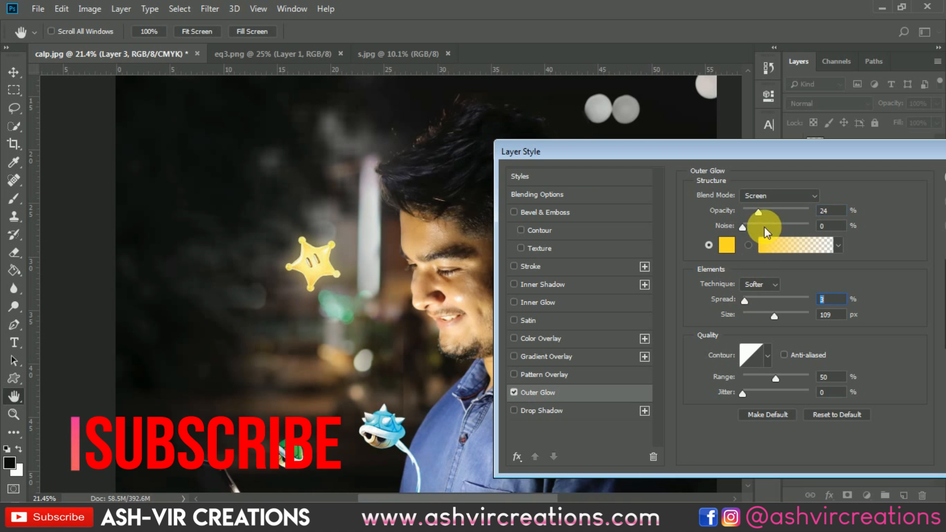
pyautogui.click(772, 210)
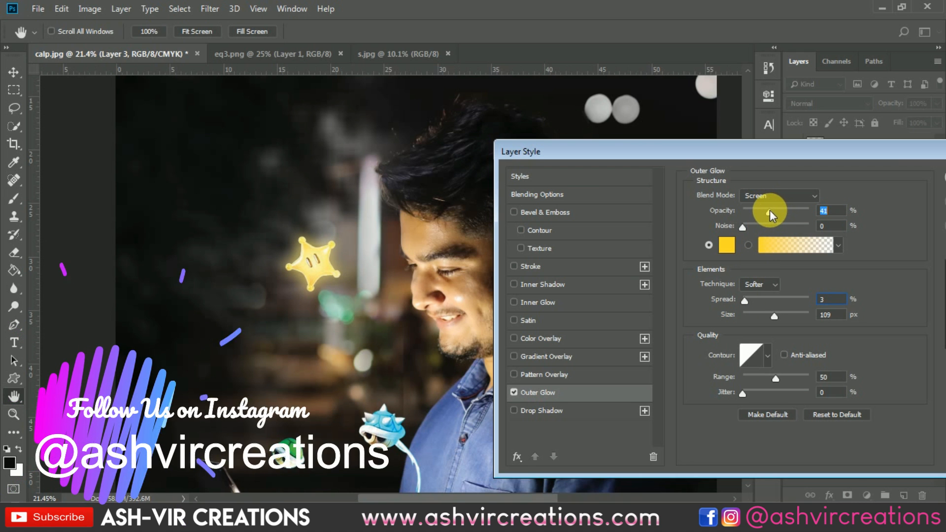
pyautogui.moveTo(801, 154); pyautogui.dragTo(585, 194)
pyautogui.click(774, 217)
# Nudge the star slightly to the right
pyautogui.scroll(4, 297, 266)
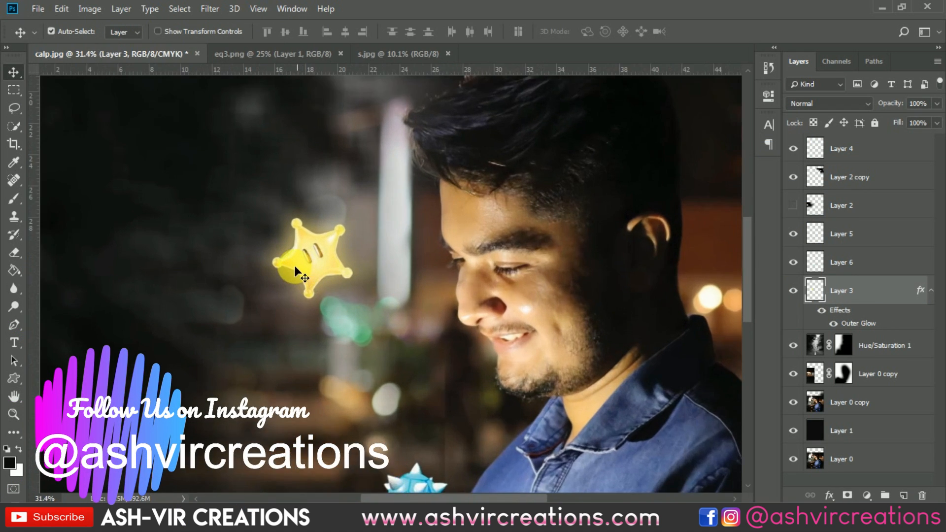
pyautogui.scroll(-3, 295, 261)
pyautogui.moveTo(322, 273); pyautogui.dragTo(335, 270)
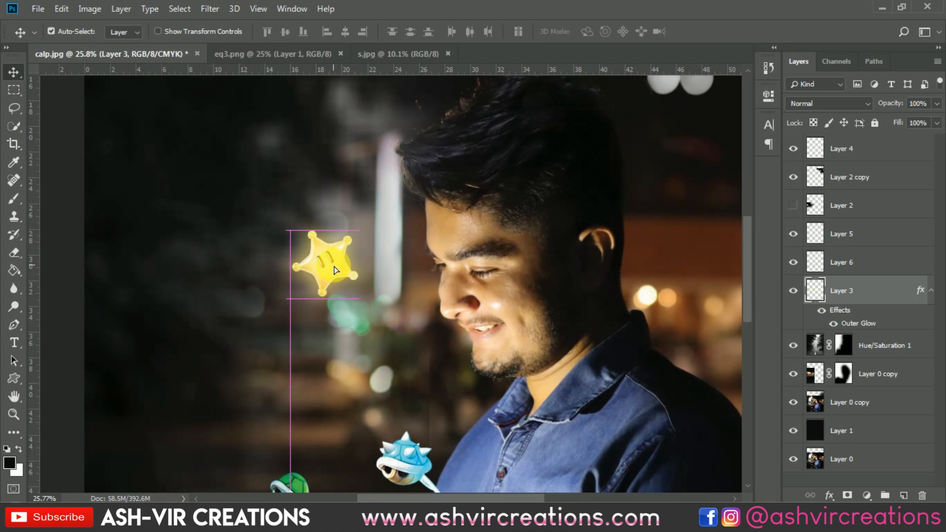
pyautogui.scroll(-5, 356, 288)
pyautogui.scroll(3, 356, 288)
pyautogui.moveTo(432, 335); pyautogui.dragTo(448, 237)
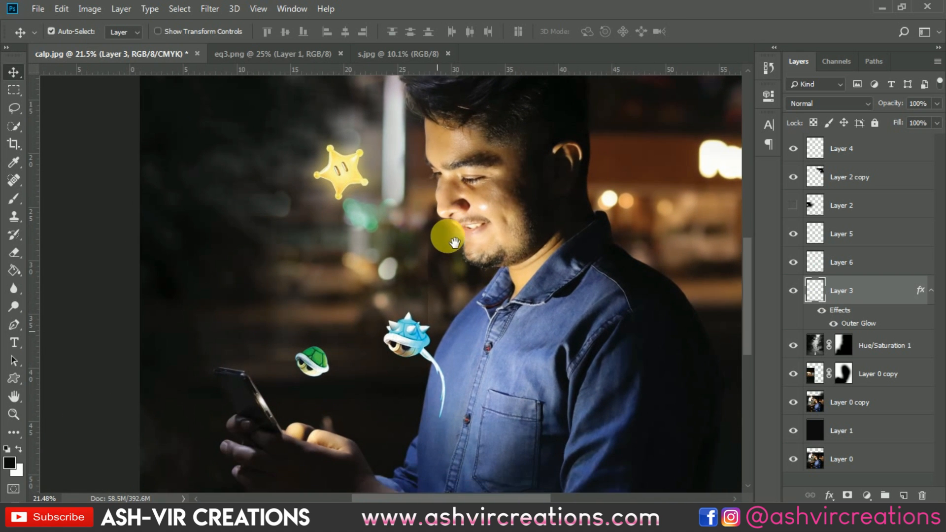
# Move the blue shell up a little
pyautogui.scroll(1, 373, 285)
pyautogui.scroll(1, 400, 336)
pyautogui.click(441, 363)
pyautogui.moveTo(442, 361); pyautogui.dragTo(432, 295)
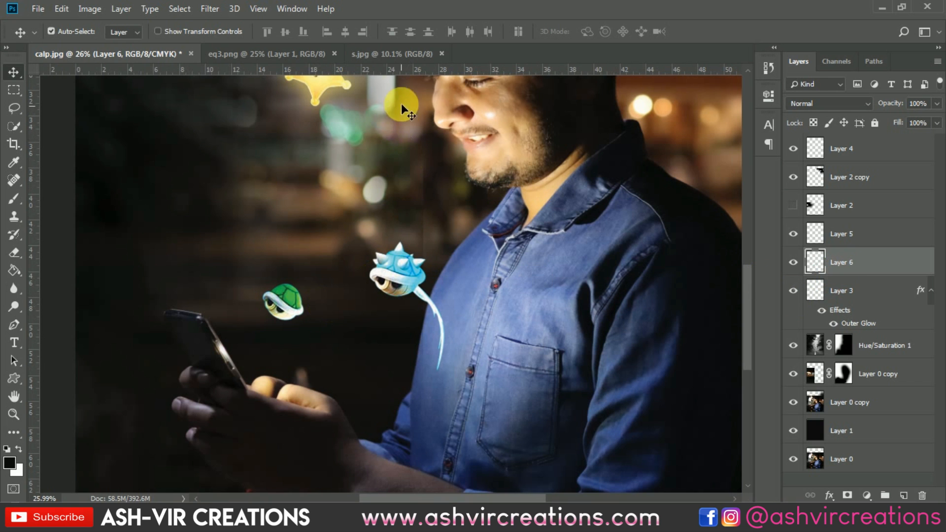
# Duplicate the green shell and place the copy above and left of the original
pyautogui.click(398, 55)
pyautogui.click(99, 55)
pyautogui.rightClick(283, 297)
pyautogui.click(289, 303)
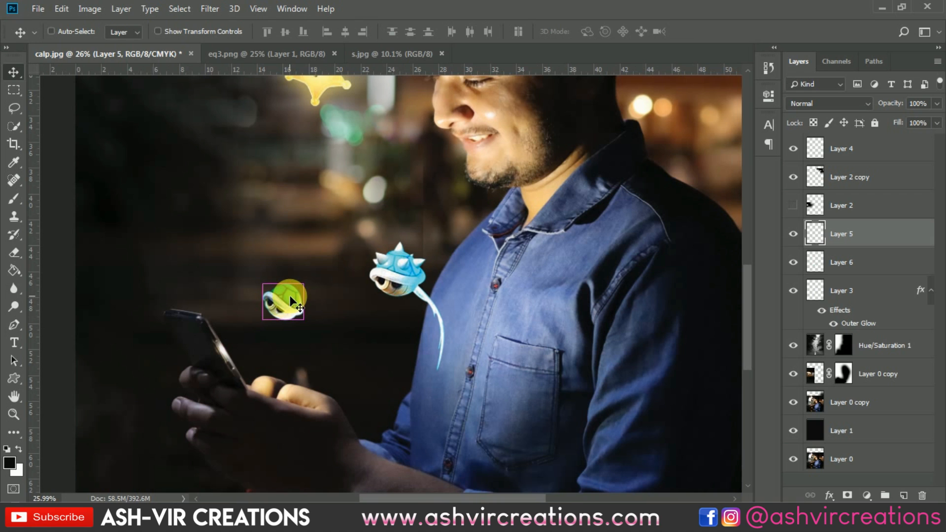
pyautogui.moveTo(290, 294); pyautogui.dragTo(246, 278)
# Shift the shell copy's hue to -147 with Hue/Saturation to make it red
pyautogui.hotkey('ctrl', 'u')
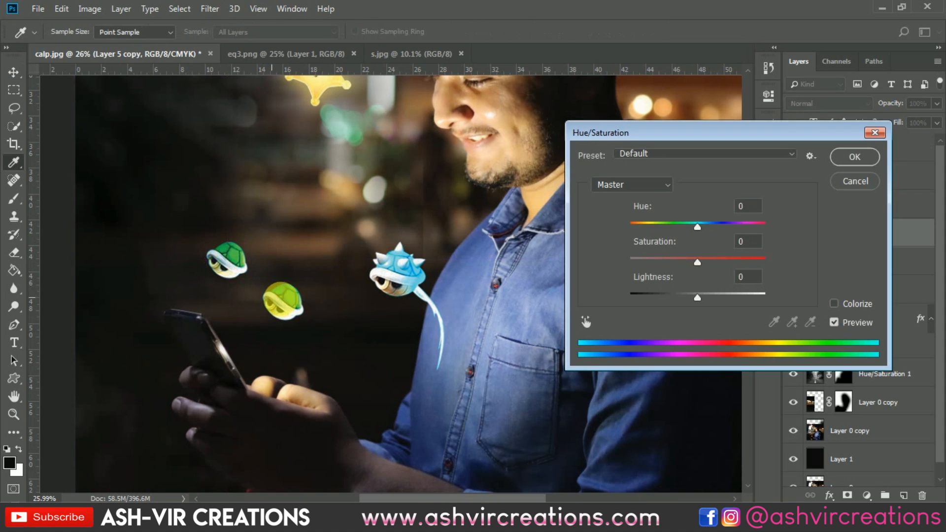
pyautogui.moveTo(681, 226); pyautogui.dragTo(638, 226)
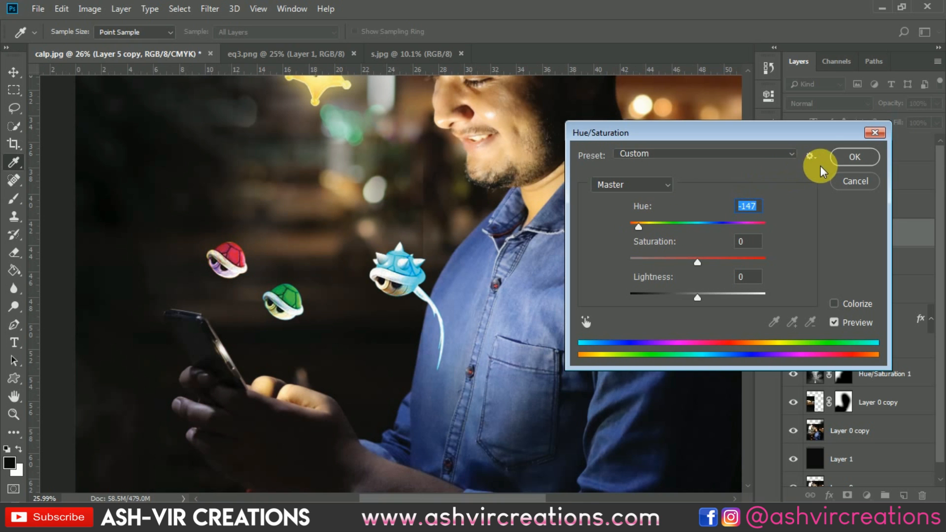
pyautogui.click(855, 157)
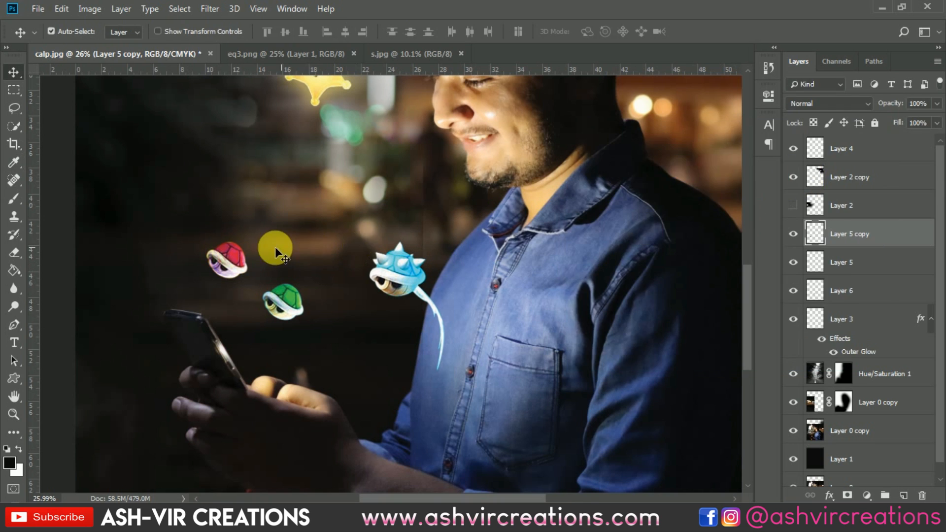
# Move the red shell copy down so it sits just above the phone's top edge
pyautogui.scroll(3, 247, 249)
pyautogui.hotkey('ctrl', 't')
pyautogui.moveTo(246, 234); pyautogui.dragTo(250, 360)
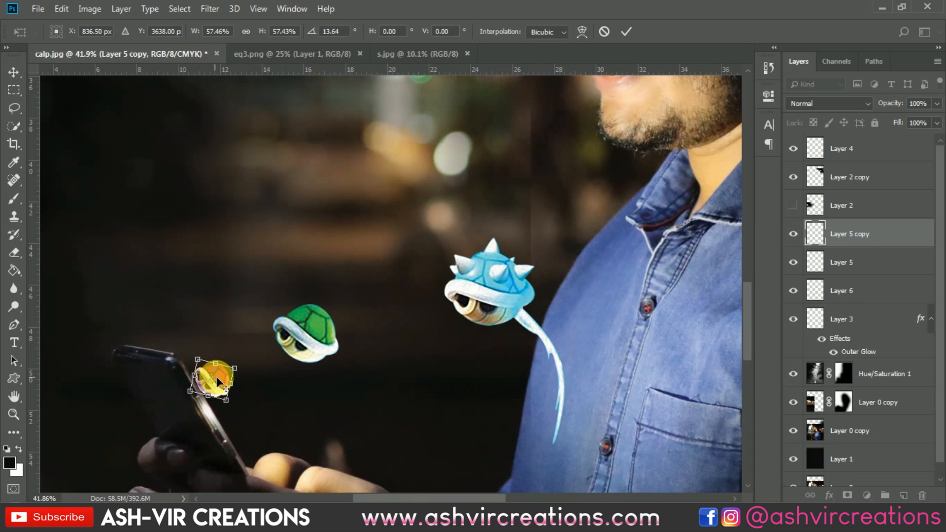
pyautogui.press('Return')
# Move the green shell down and to the right, nearer the phone
pyautogui.scroll(3, 220, 376)
pyautogui.scroll(3, 220, 376)
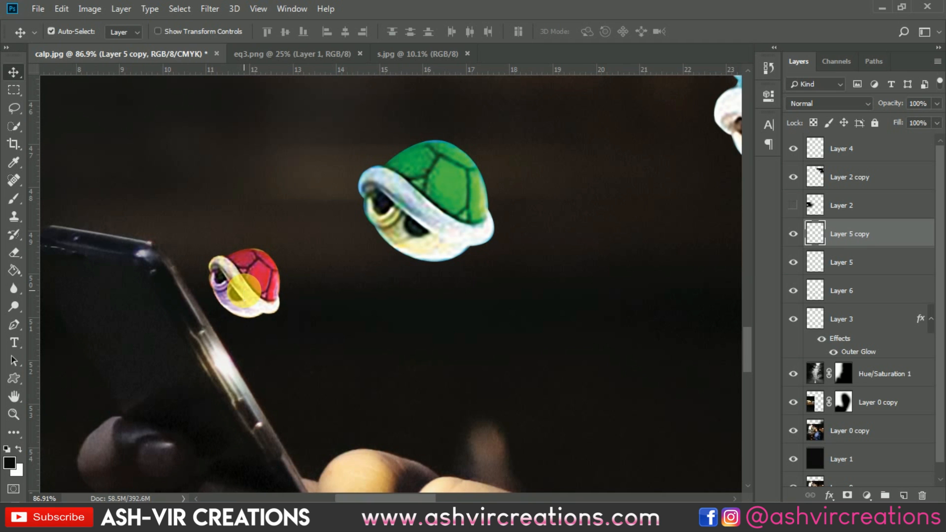
pyautogui.moveTo(418, 202); pyautogui.dragTo(486, 273)
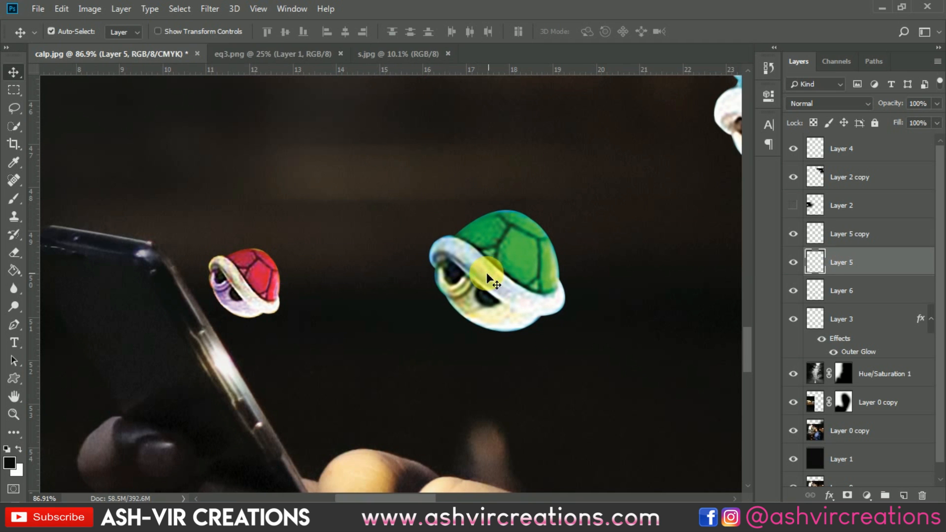
pyautogui.click(237, 277)
# Draw a closed pen path fanning upward from the phone's screen edge over the shells to the shirt
pyautogui.scroll(-2, 270, 283)
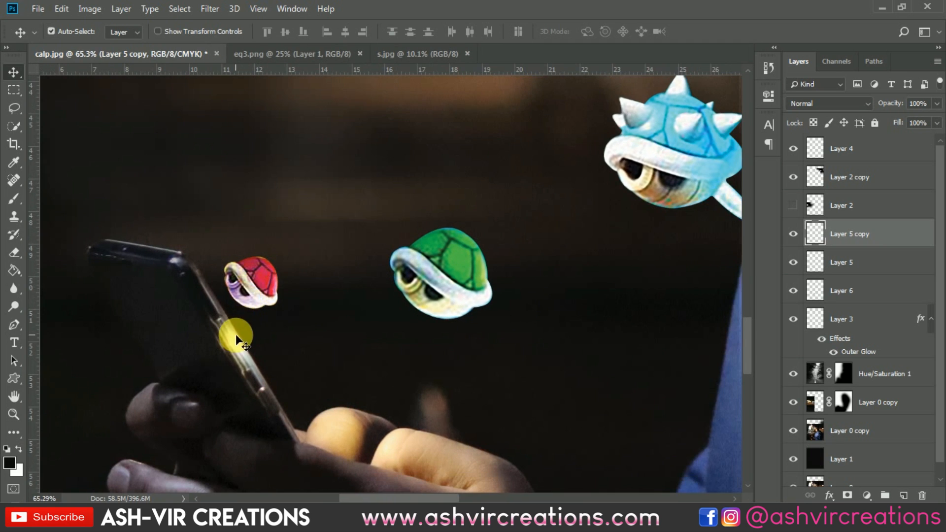
pyautogui.click(365, 365)
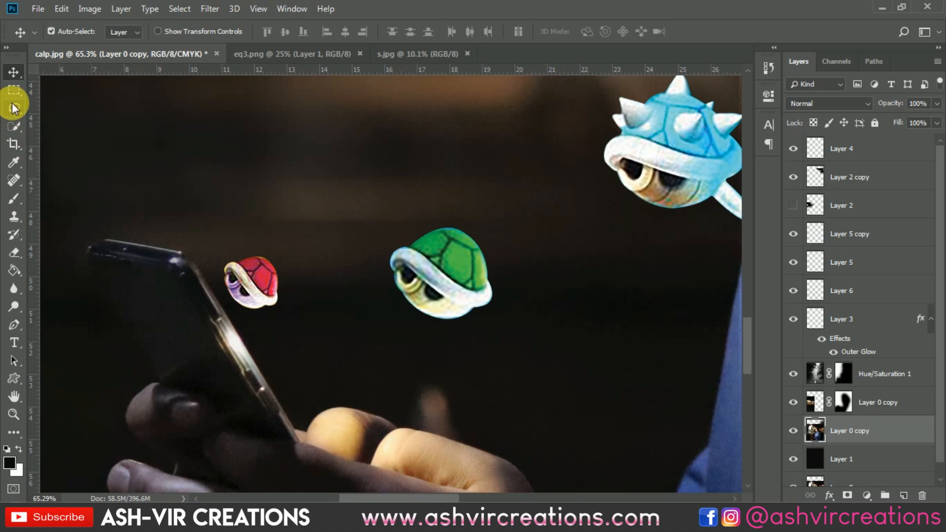
pyautogui.click(14, 325)
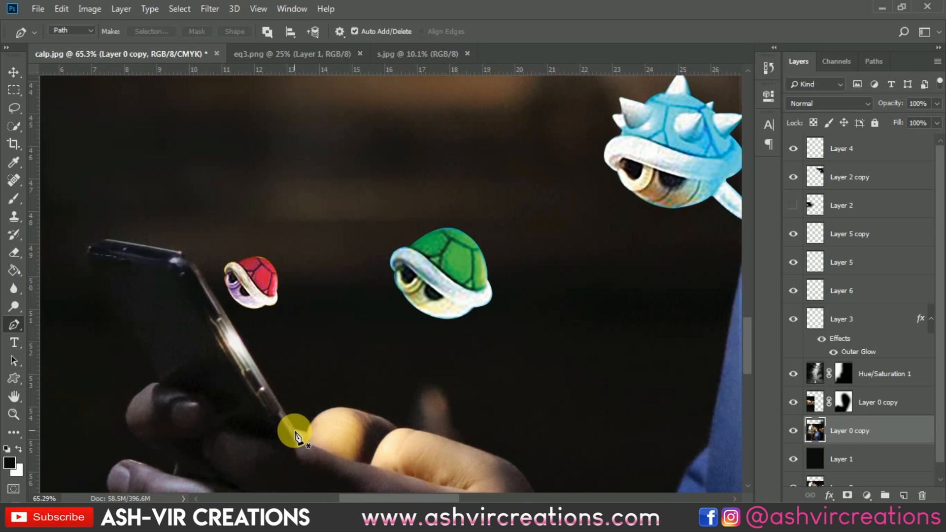
pyautogui.scroll(3, 205, 302)
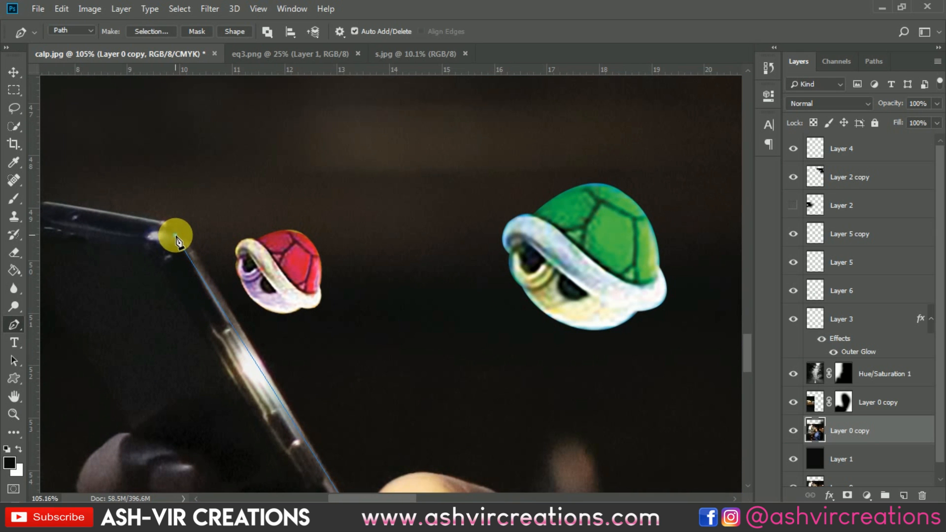
pyautogui.moveTo(177, 242); pyautogui.dragTo(283, 265)
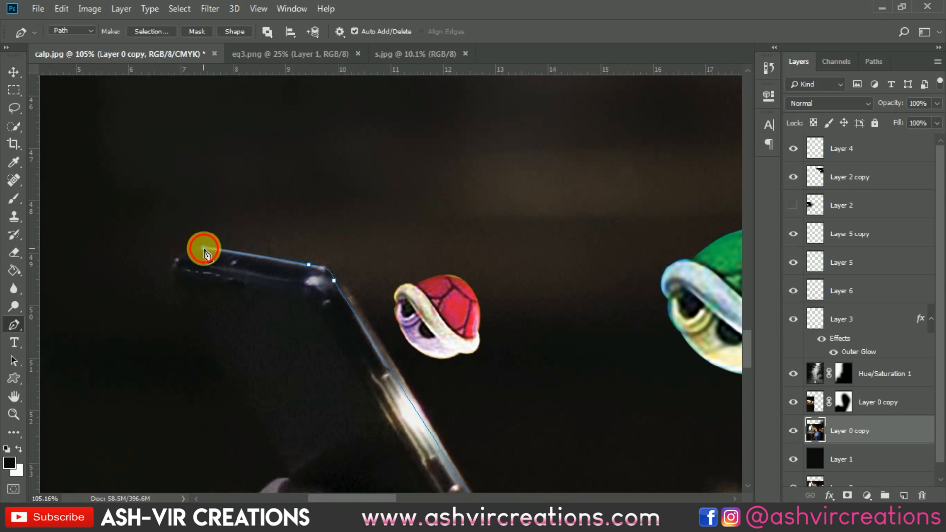
pyautogui.scroll(-3, 203, 249)
pyautogui.scroll(-7, 342, 181)
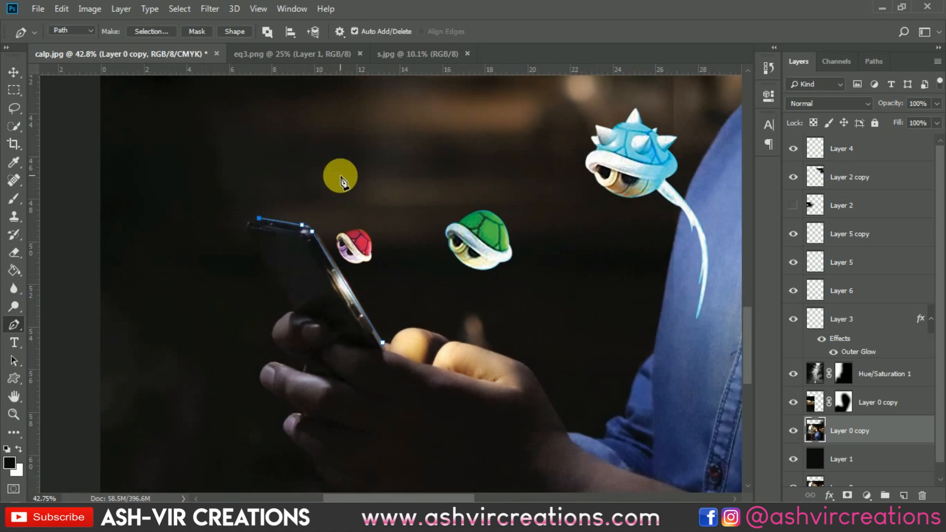
pyautogui.moveTo(353, 191); pyautogui.dragTo(309, 288)
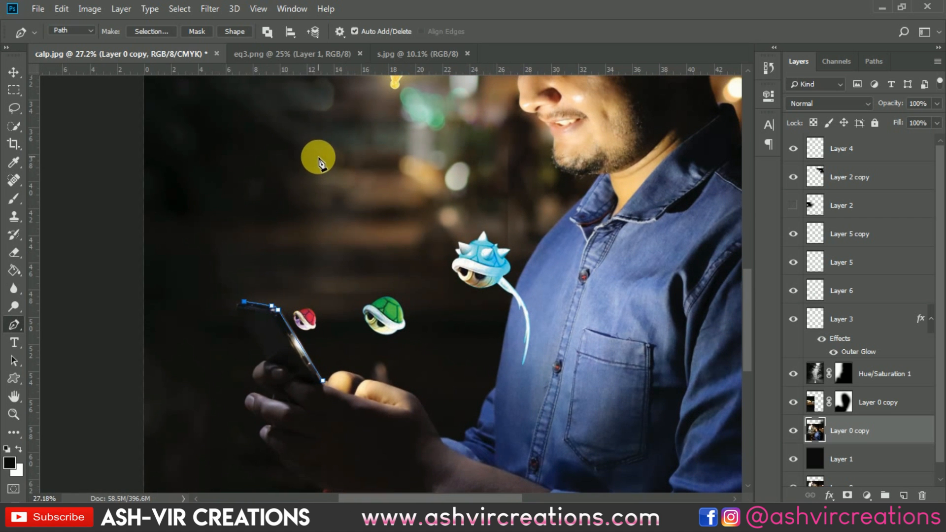
pyautogui.scroll(-3, 318, 156)
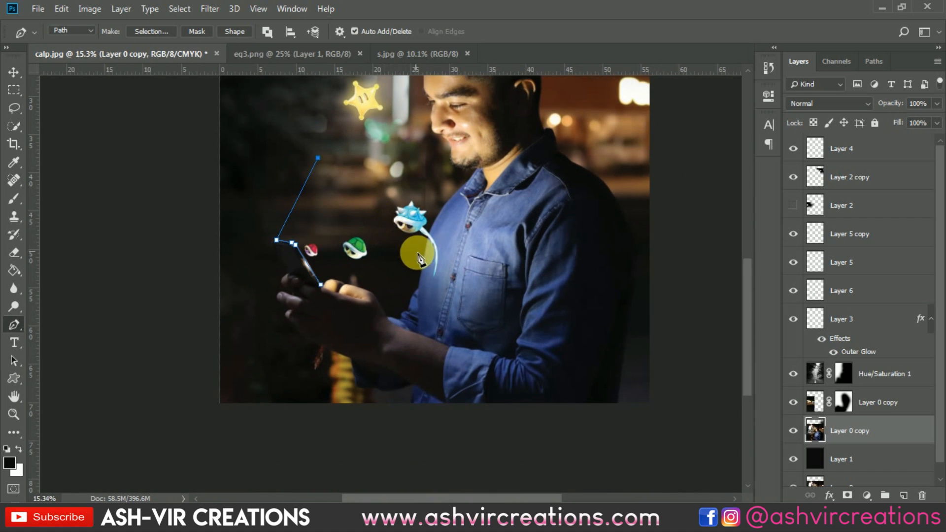
pyautogui.click(468, 226)
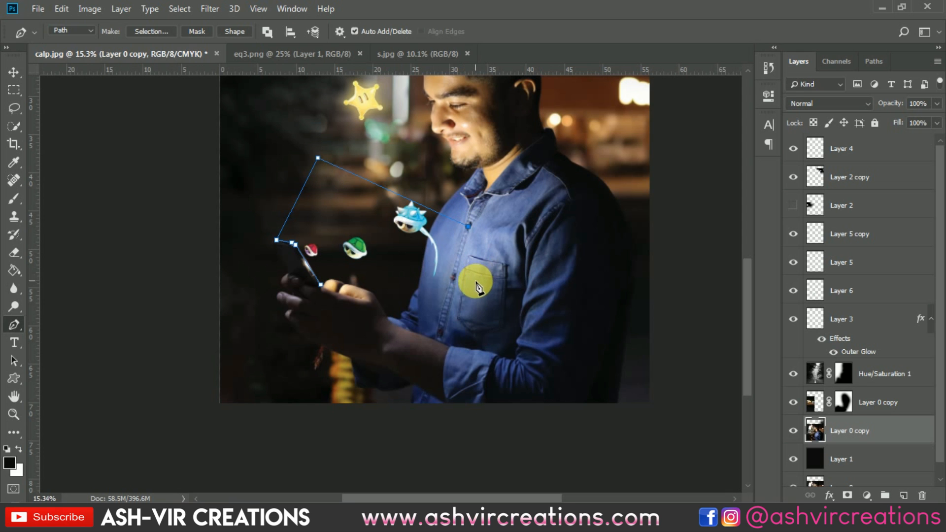
pyautogui.click(431, 277)
pyautogui.scroll(1, 381, 293)
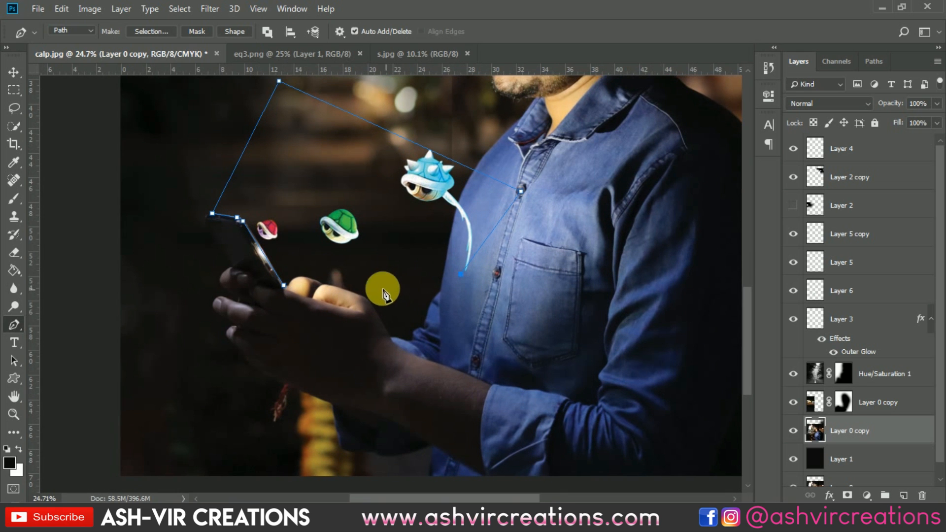
pyautogui.click(360, 315)
pyautogui.click(284, 287)
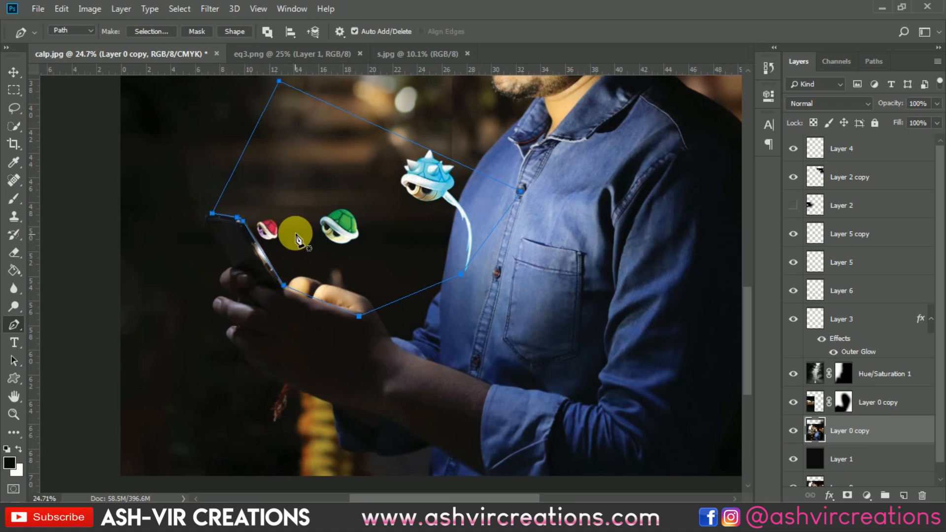
# Turn the pen path into a selection with a feather radius of 0 pixels
pyautogui.rightClick(306, 226)
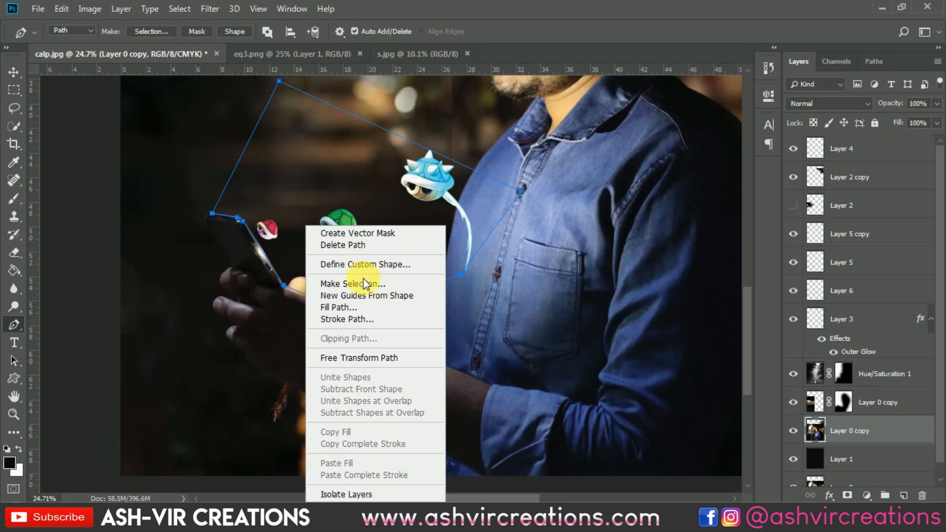
pyautogui.click(365, 285)
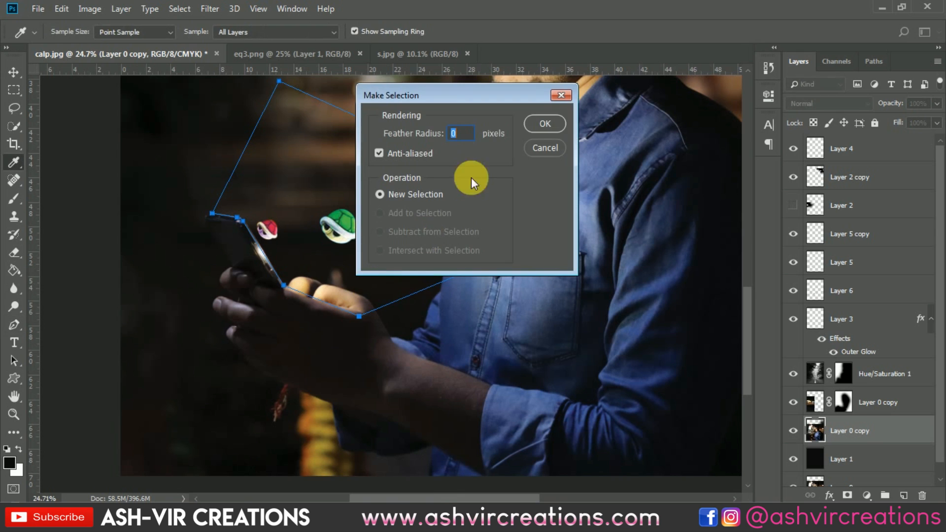
pyautogui.click(541, 126)
# Add a new empty layer at the top of the layer stack
pyautogui.scroll(-1, 857, 290)
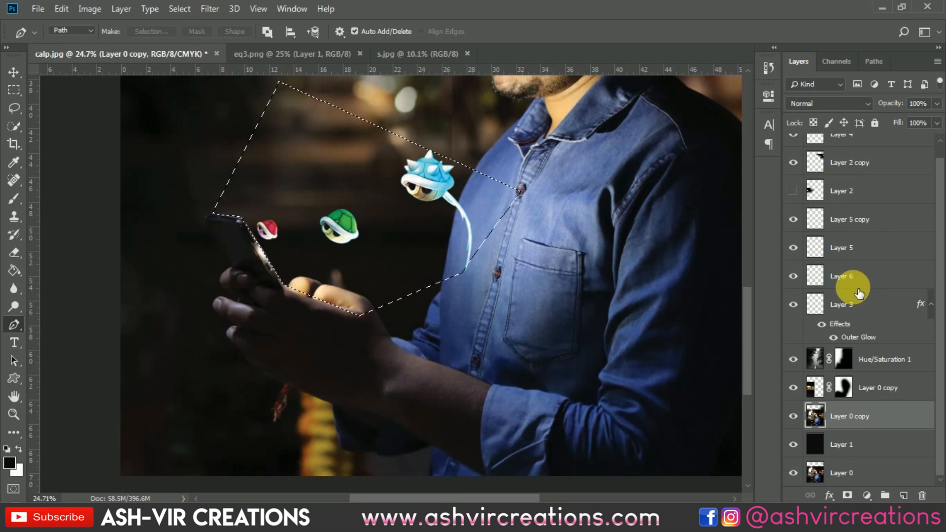
pyautogui.scroll(1, 857, 291)
pyautogui.click(855, 148)
pyautogui.click(905, 494)
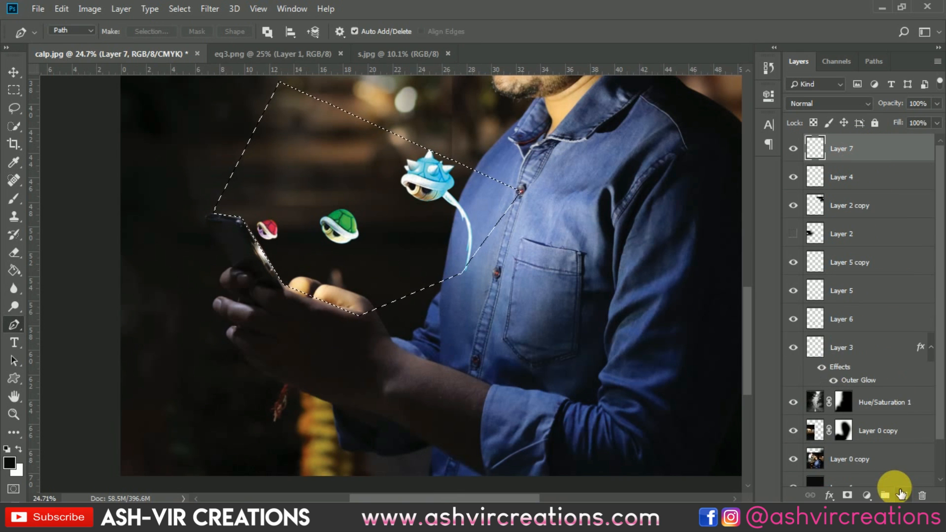
# Paint white with a large soft brush, about 2400 px, inside the selection to form a light beam, then deselect
pyautogui.click(13, 199)
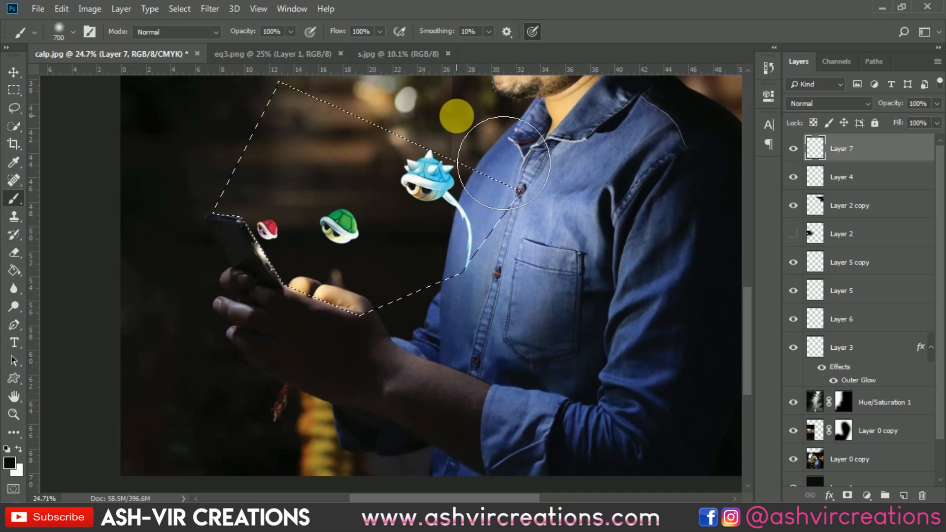
pyautogui.click(19, 449)
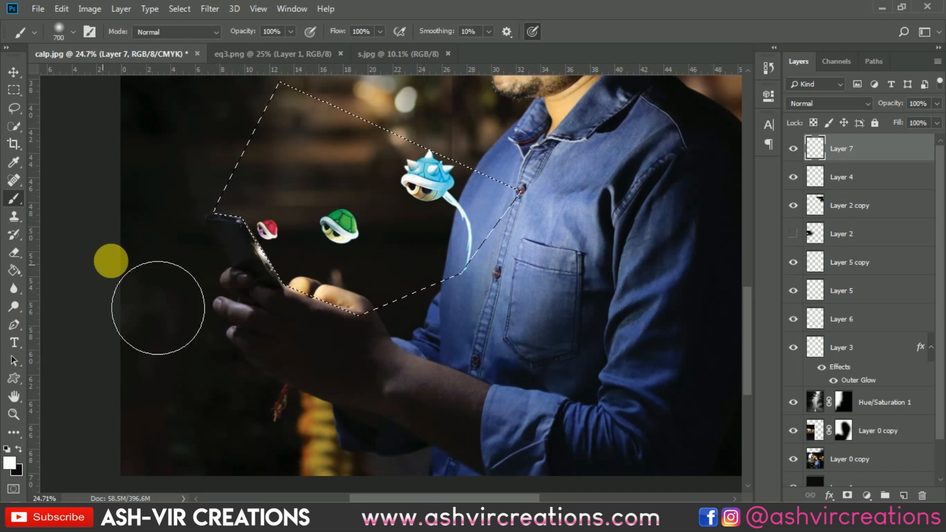
pyautogui.scroll(-3, 295, 276)
pyautogui.moveTo(321, 297)
pyautogui.mouseDown()
pyautogui.moveTo(296, 337)
pyautogui.moveTo(317, 448)
pyautogui.moveTo(323, 432)
pyautogui.moveTo(339, 446)
pyautogui.moveTo(333, 438)
pyautogui.mouseUp()
pyautogui.press('[')
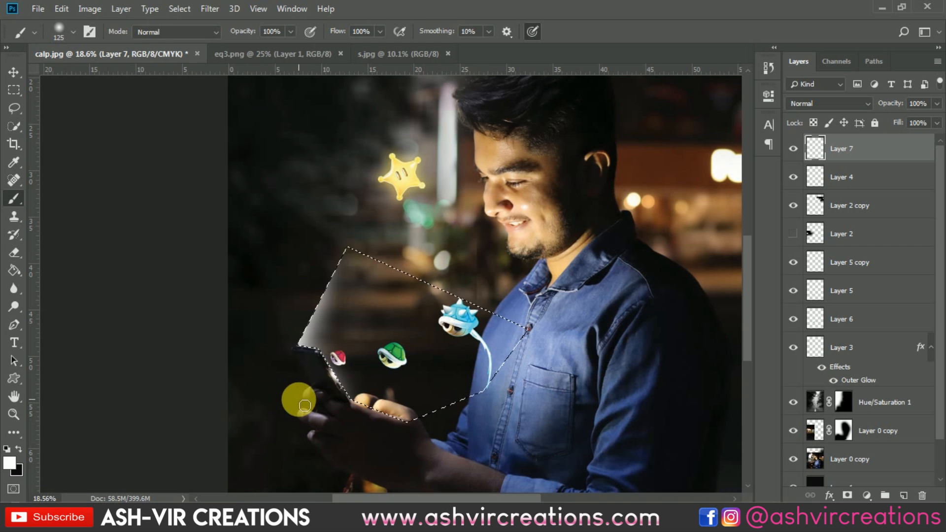
pyautogui.press(']')
pyautogui.press(']')
pyautogui.press(']')
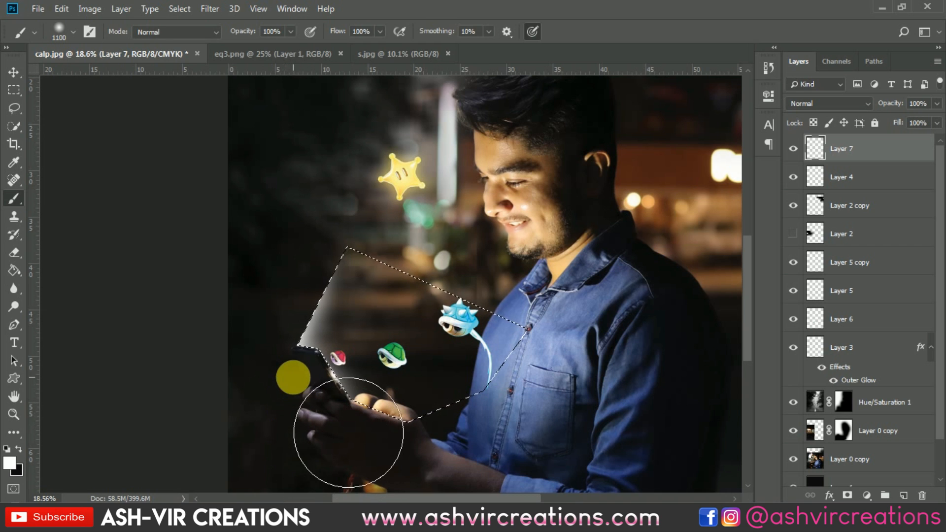
pyautogui.moveTo(362, 443)
pyautogui.mouseDown()
pyautogui.moveTo(323, 456)
pyautogui.moveTo(349, 531)
pyautogui.mouseUp()
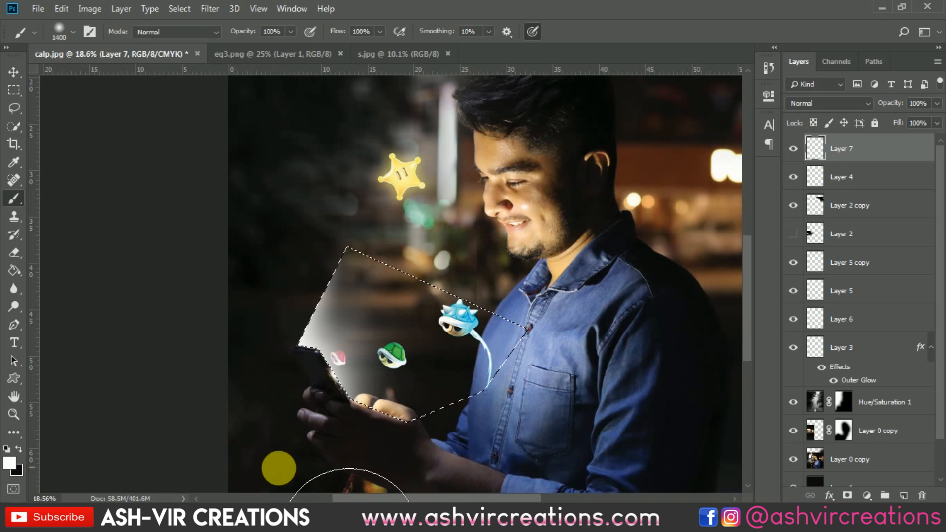
pyautogui.press(']')
pyautogui.press(']')
pyautogui.press(']')
pyautogui.press(']')
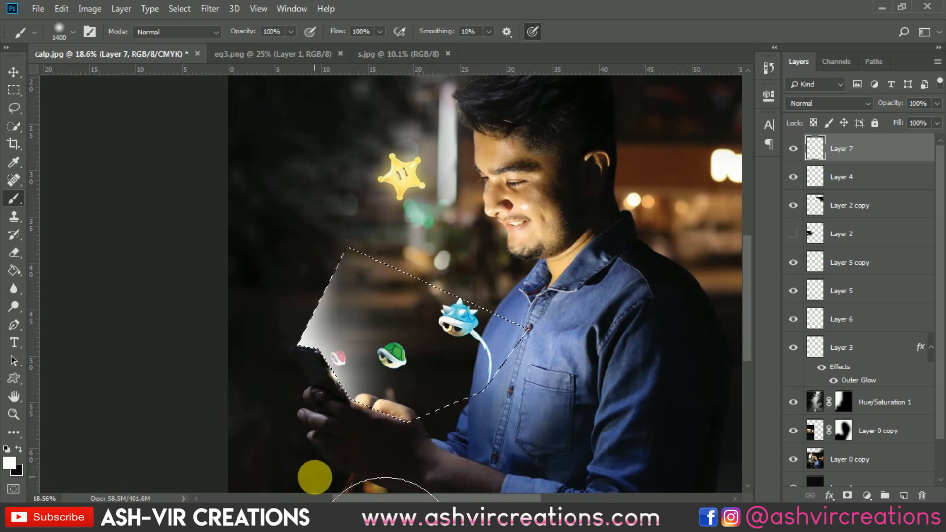
pyautogui.keyDown('alt'); pyautogui.scroll(-2, 485, 476); pyautogui.keyUp('alt')
pyautogui.press(']')
pyautogui.press(']')
pyautogui.press(']')
pyautogui.press(']')
pyautogui.press(']')
pyautogui.press(']')
pyautogui.press(']')
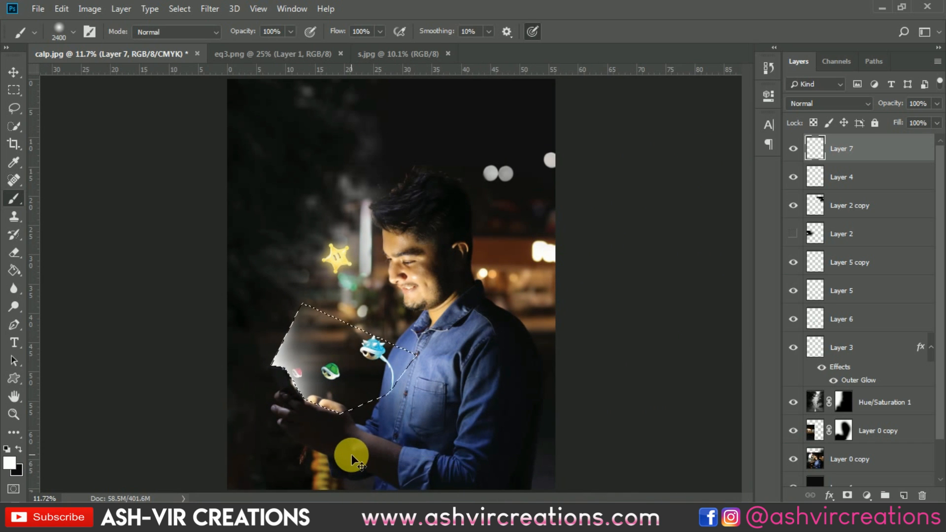
pyautogui.hotkey('ctrl', 'd')
# Toggle the light beam layer's visibility to compare the scene with and without the glow
pyautogui.keyDown('alt'); pyautogui.scroll(2, 252, 399); pyautogui.keyUp('alt')
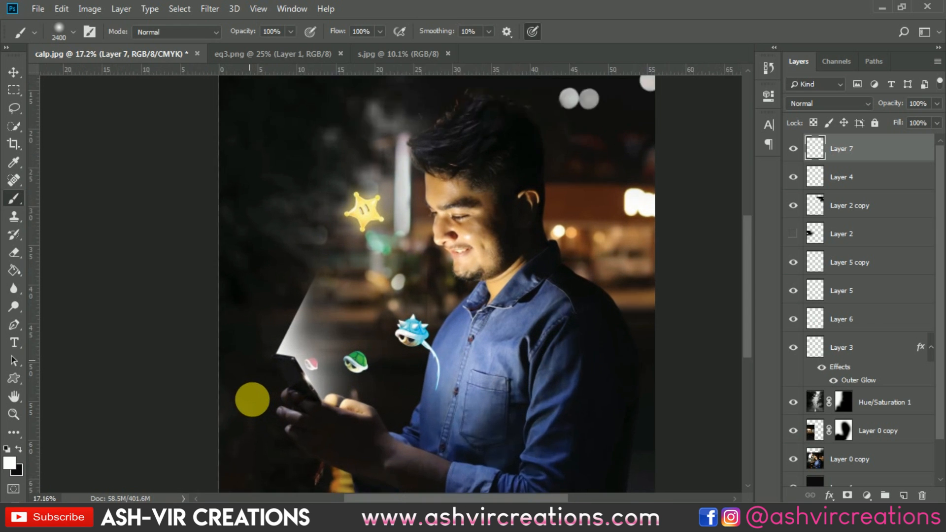
pyautogui.keyDown('alt'); pyautogui.scroll(1, 252, 399); pyautogui.keyUp('alt')
pyautogui.hotkey('ctrl', 'shift', 'd')
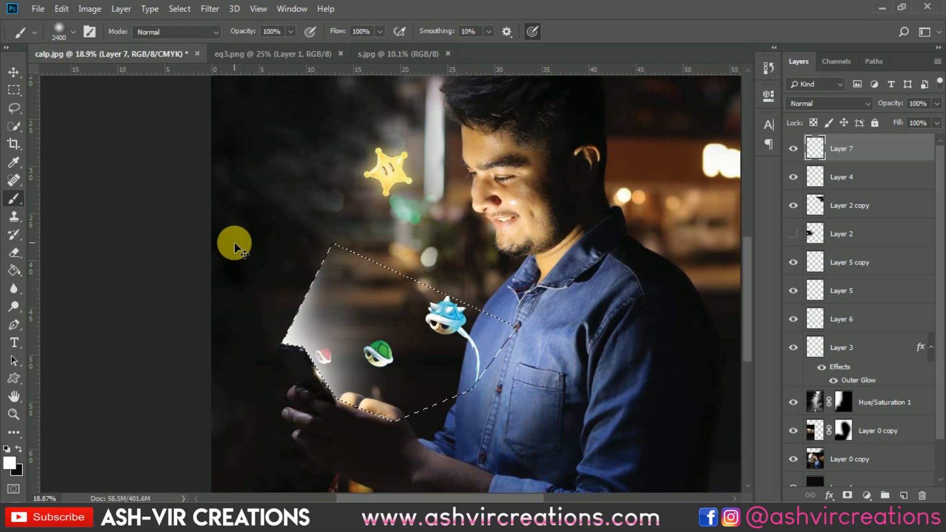
pyautogui.hotkey('ctrl', 'd')
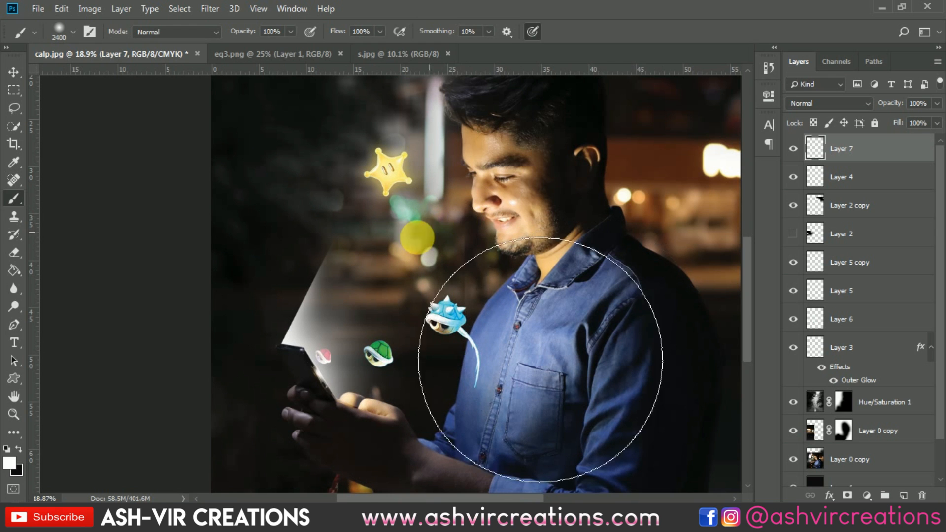
pyautogui.scroll(5, 315, 282)
pyautogui.scroll(-3, 288, 277)
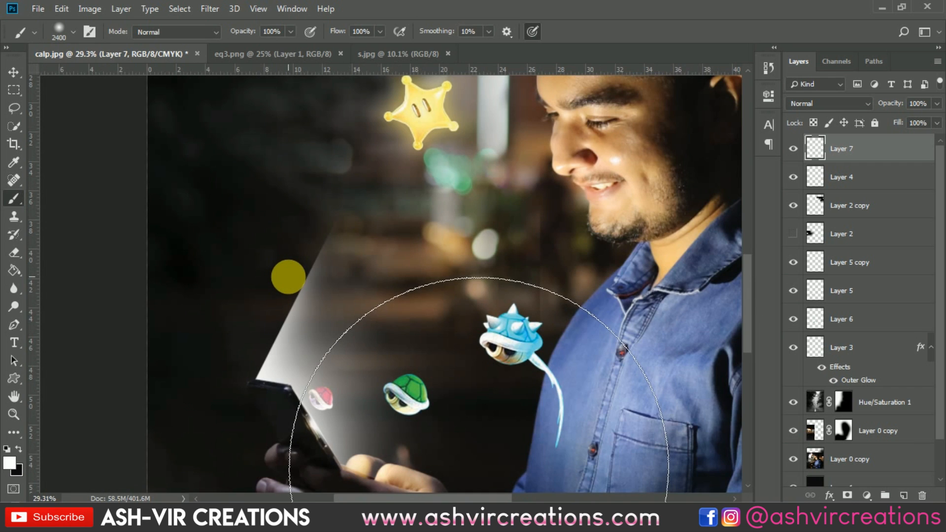
pyautogui.press('v')
pyautogui.moveTo(369, 292); pyautogui.dragTo(361, 207)
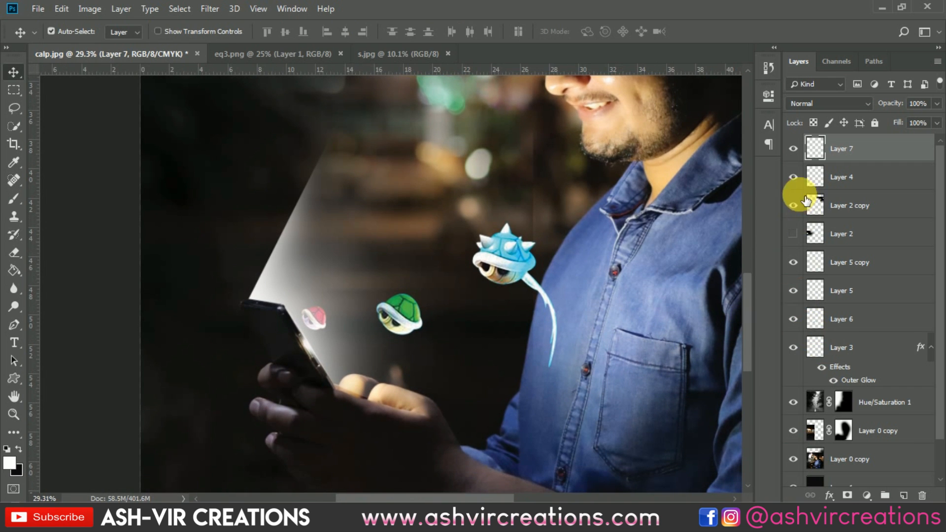
pyautogui.click(794, 149)
pyautogui.click(794, 149)
pyautogui.click(794, 149)
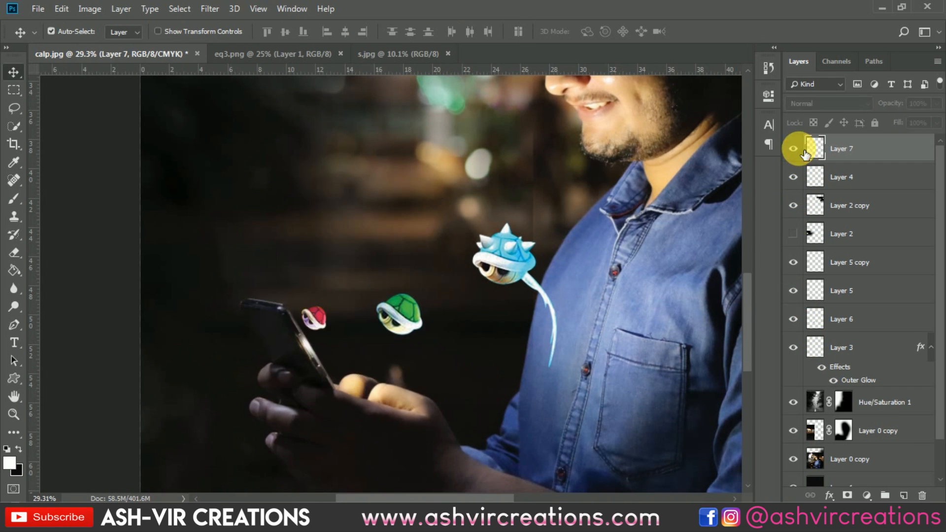
pyautogui.click(797, 150)
# Erase the light beam where it spills over the man's fingers
pyautogui.scroll(5, 321, 404)
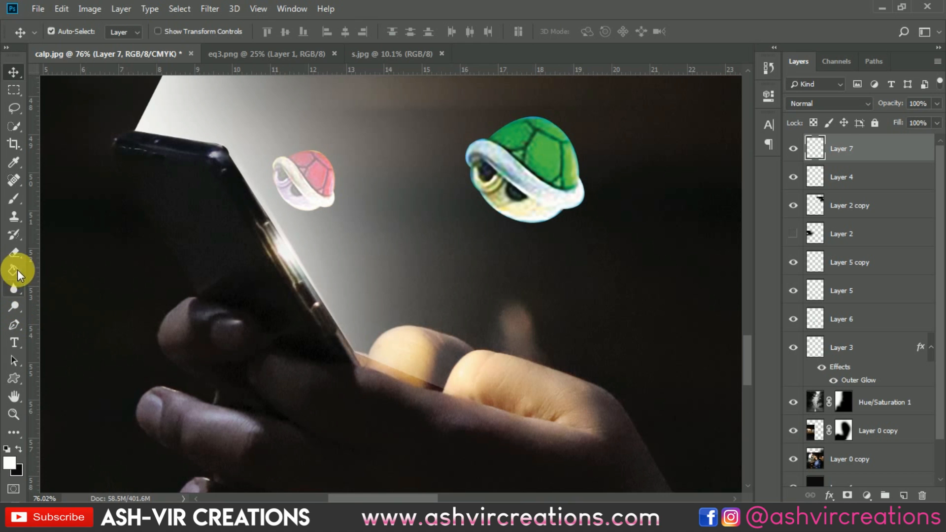
pyautogui.click(14, 199)
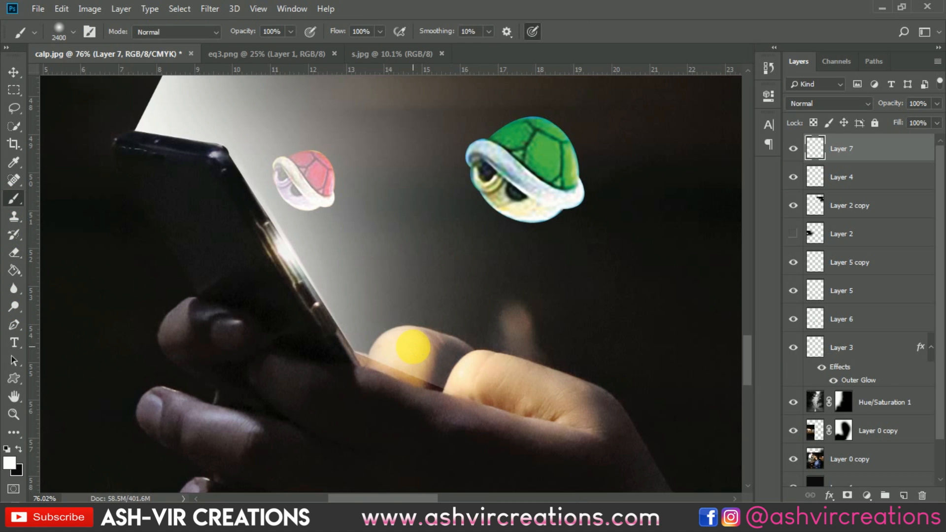
pyautogui.press('e')
pyautogui.moveTo(414, 411); pyautogui.dragTo(492, 455)
pyautogui.moveTo(460, 424)
pyautogui.mouseDown()
pyautogui.moveTo(423, 407)
pyautogui.moveTo(492, 439)
pyautogui.moveTo(518, 425)
pyautogui.mouseUp()
pyautogui.scroll(-4, 525, 436)
pyautogui.scroll(-5, 526, 436)
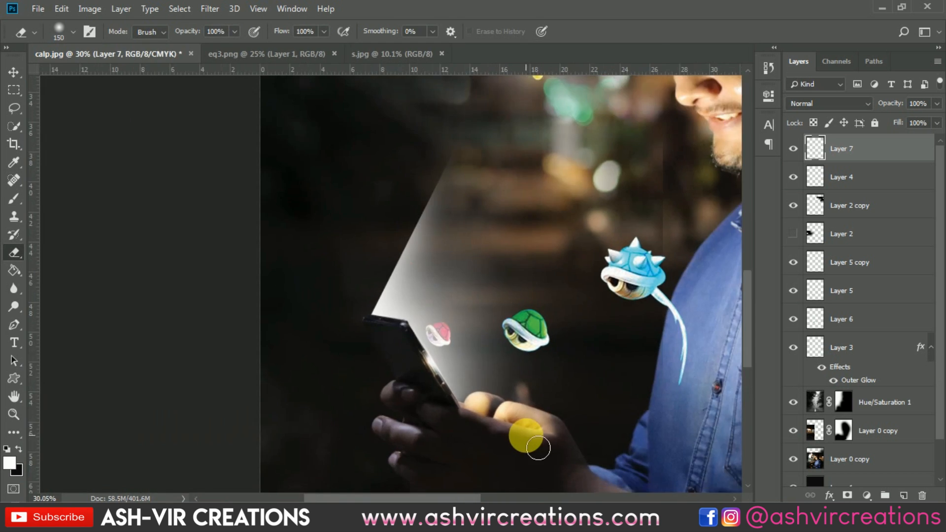
pyautogui.scroll(3, 333, 365)
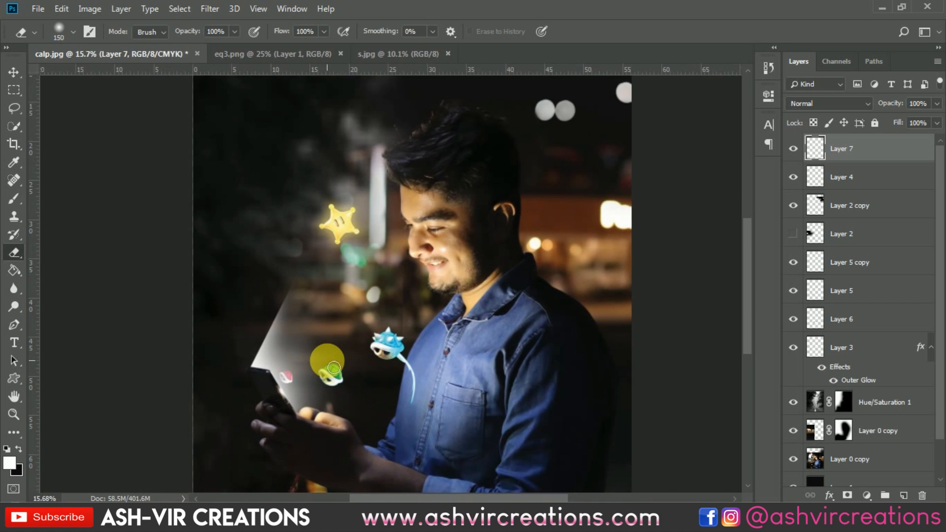
# Move the light beam layer down the stack so it sits just above the Hue/Saturation adjustment, below the icon layers
pyautogui.press('v')
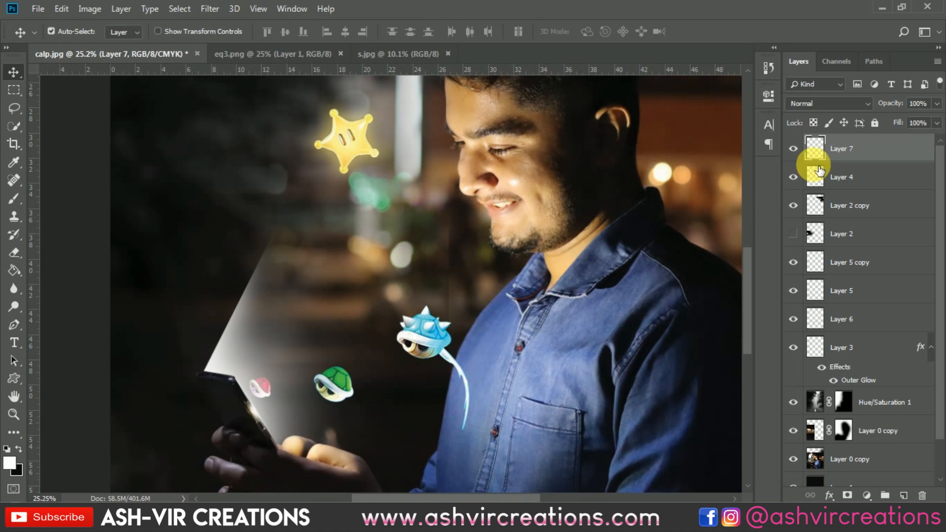
pyautogui.moveTo(841, 159); pyautogui.dragTo(857, 387)
# Nudge the small red shell slightly up and left toward the phone screen
pyautogui.scroll(2, 266, 389)
pyautogui.scroll(2, 266, 389)
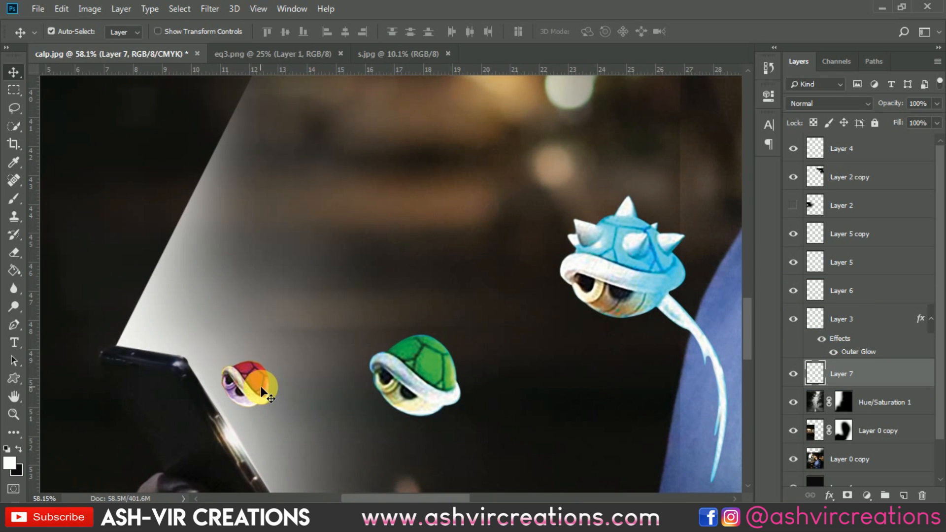
pyautogui.moveTo(255, 379); pyautogui.dragTo(242, 358)
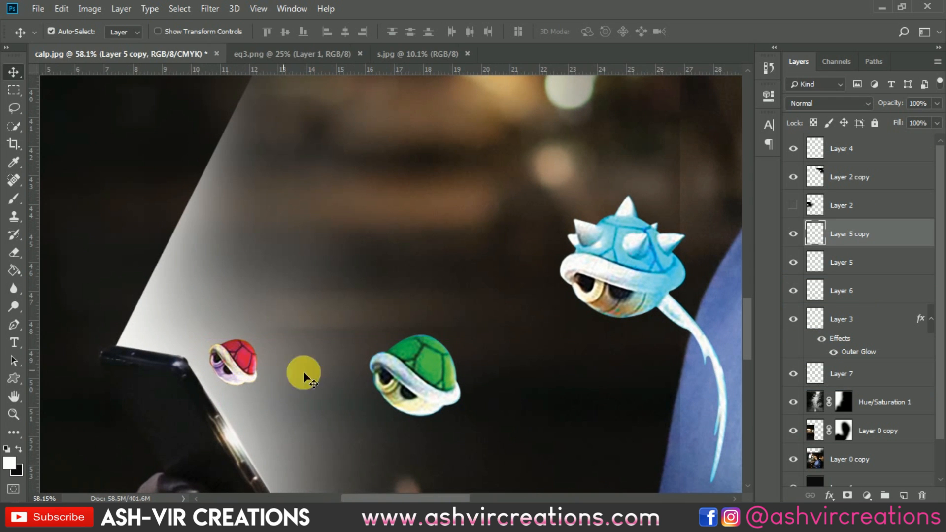
# Compare the composite with the reference photo and toggle the red shell layer's visibility
pyautogui.click(427, 56)
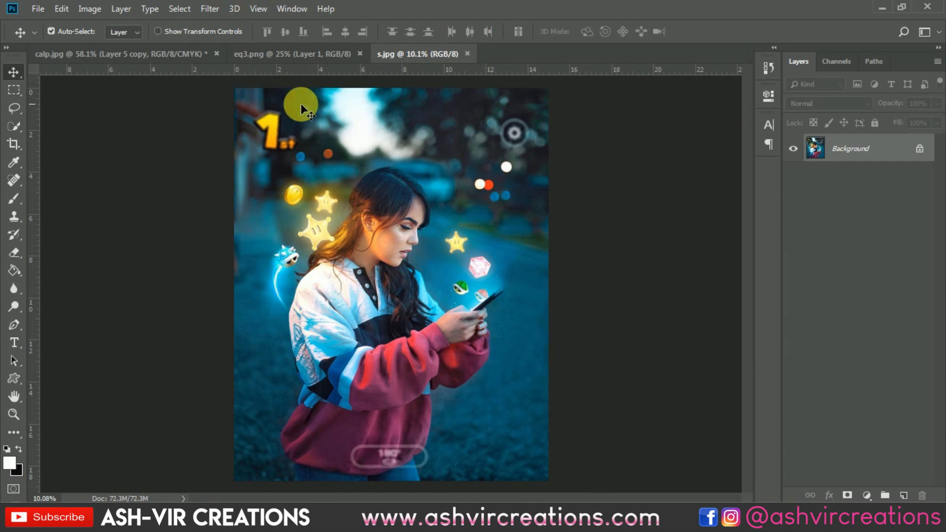
pyautogui.click(129, 55)
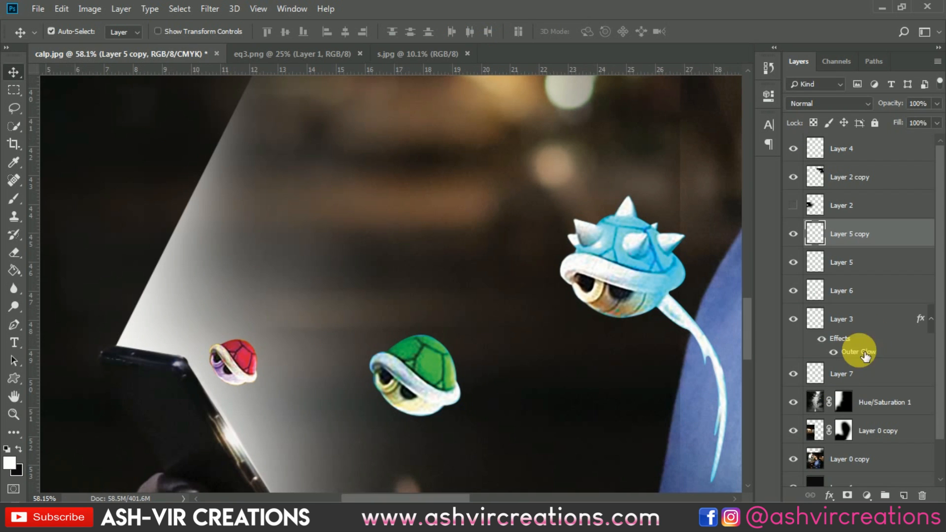
pyautogui.click(793, 234)
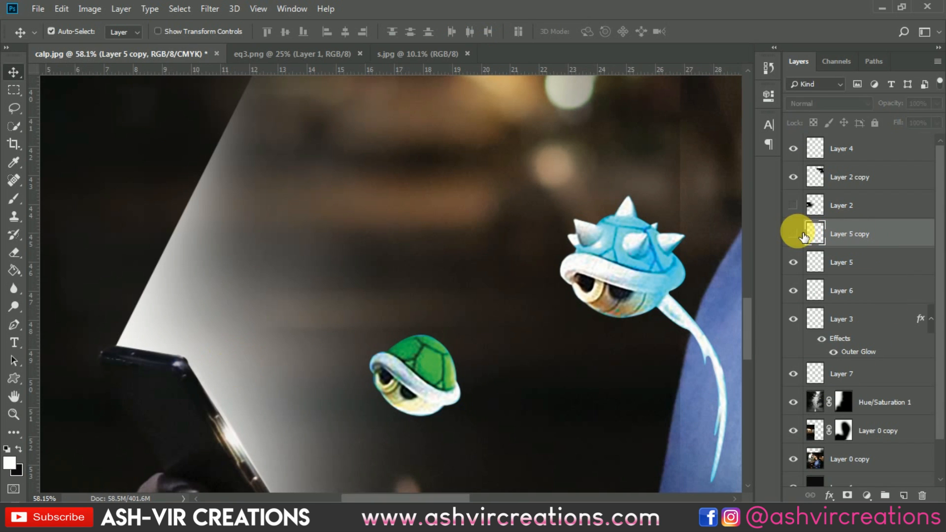
pyautogui.click(793, 233)
# Move the red shell layer beneath the light beam layer so the beam overlaps it
pyautogui.moveTo(844, 236); pyautogui.dragTo(848, 385)
pyautogui.scroll(2, 287, 372)
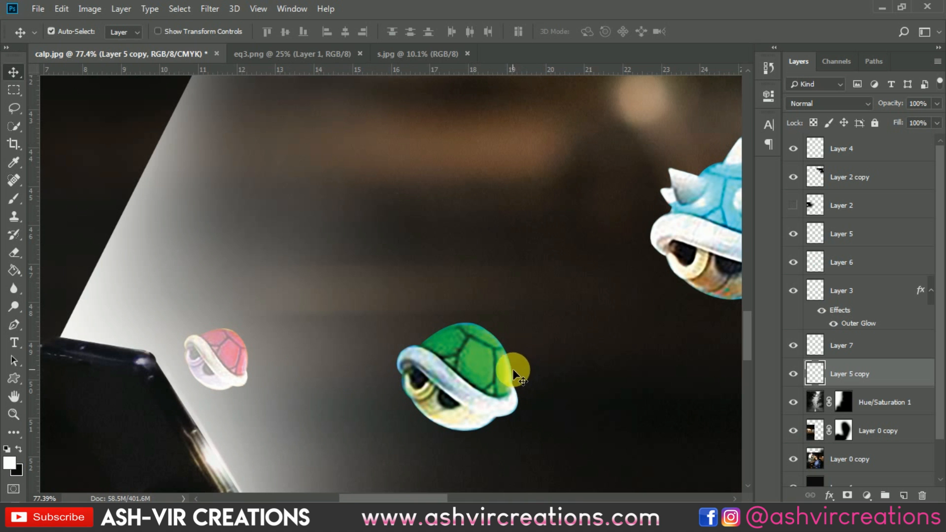
pyautogui.scroll(-2, 264, 375)
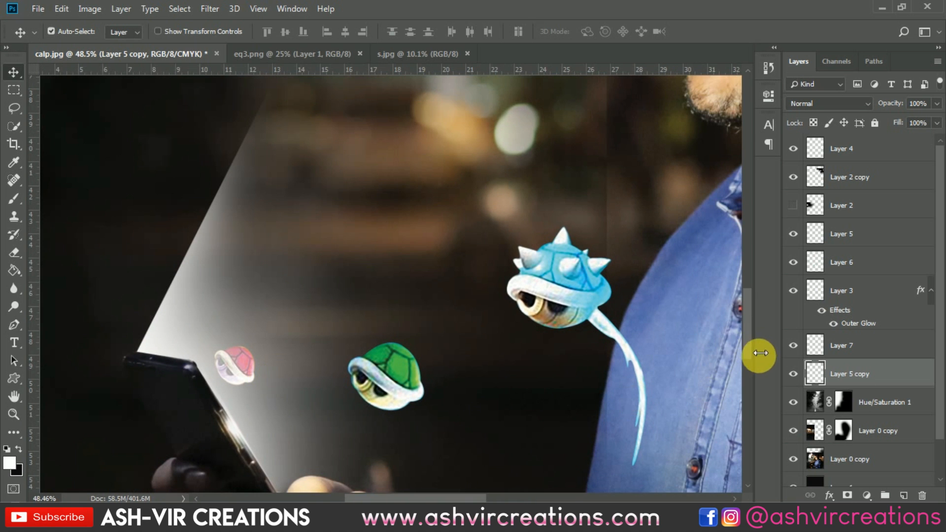
pyautogui.scroll(-2, 371, 309)
pyautogui.moveTo(457, 328); pyautogui.dragTo(438, 284)
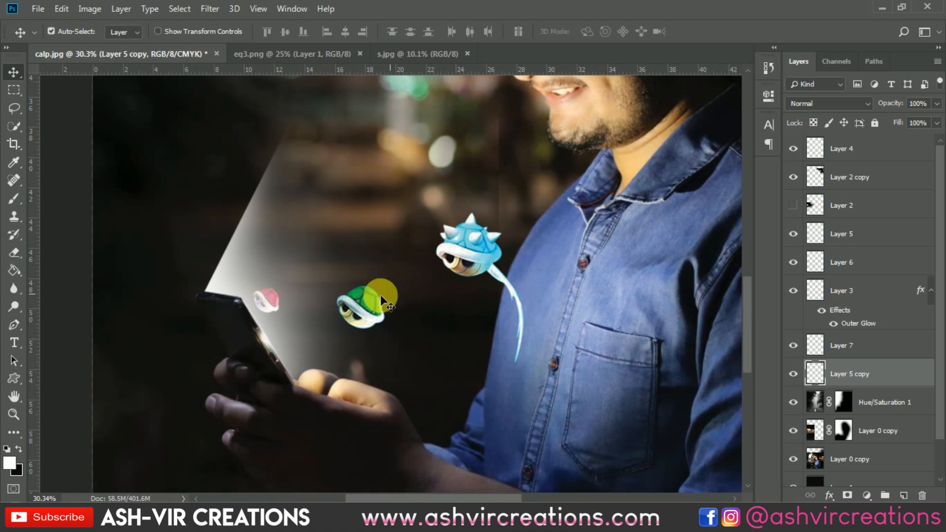
# Place the green shell layer beneath the red shell layer and shift the green shell slightly lower-left
pyautogui.click(372, 310)
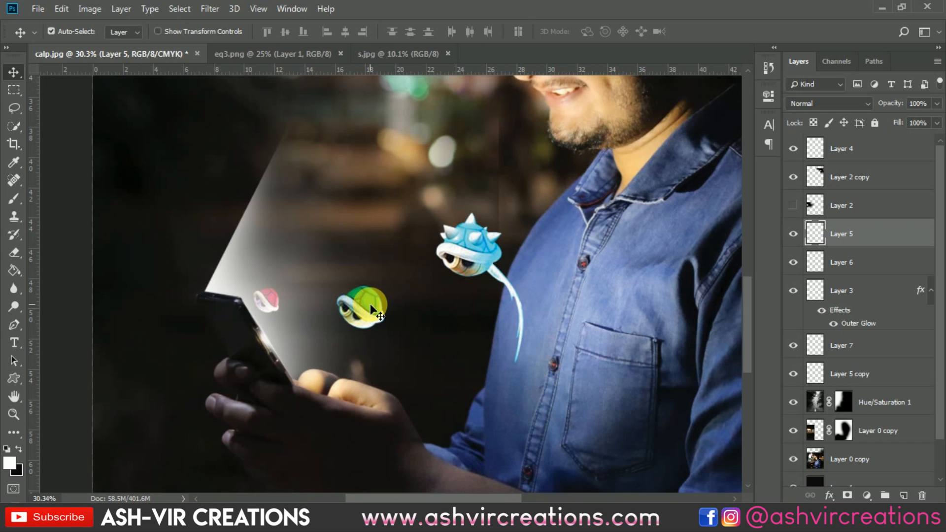
pyautogui.scroll(1, 370, 304)
pyautogui.moveTo(367, 310); pyautogui.dragTo(351, 315)
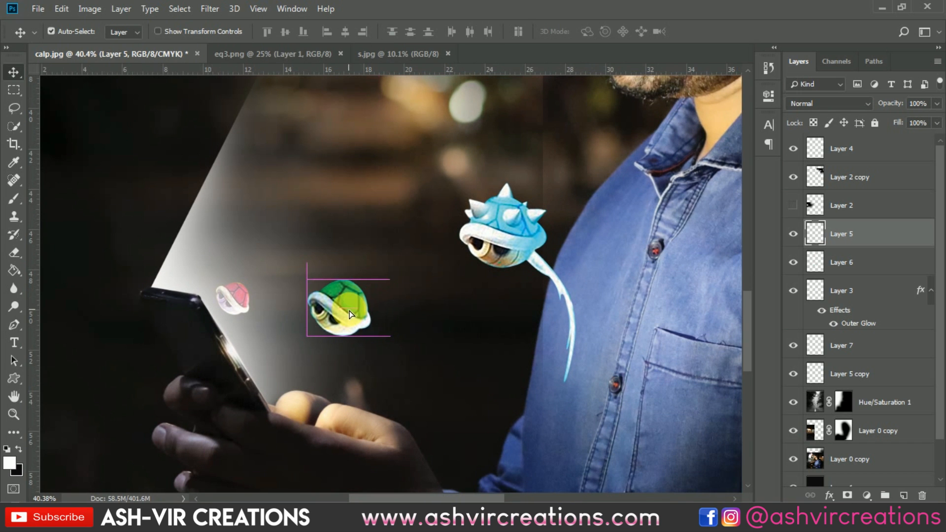
pyautogui.moveTo(883, 235); pyautogui.dragTo(862, 380)
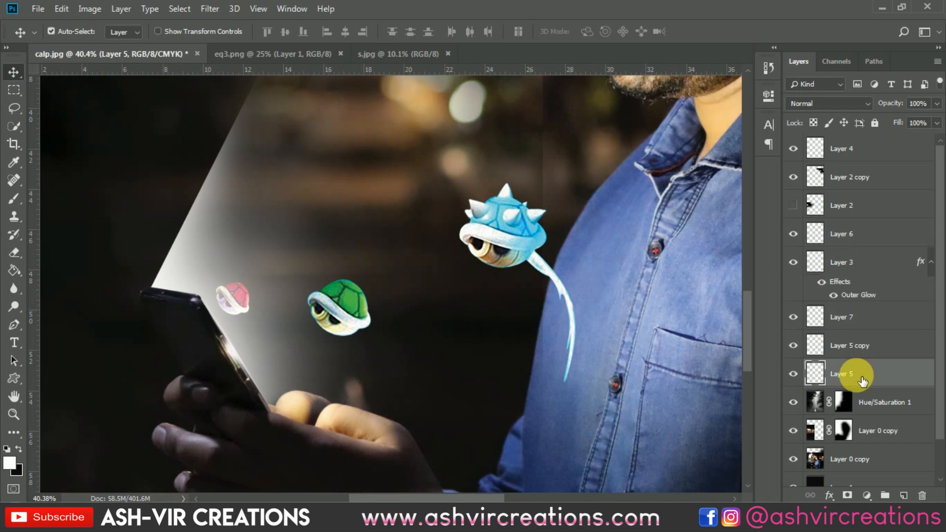
pyautogui.moveTo(347, 317); pyautogui.dragTo(333, 337)
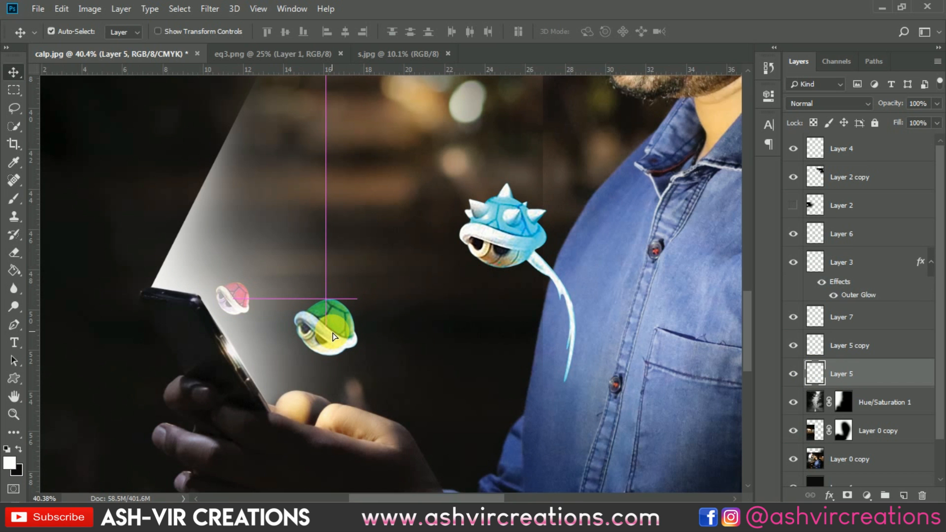
# Check the overall composition against the reference photo
pyautogui.scroll(-6, 366, 313)
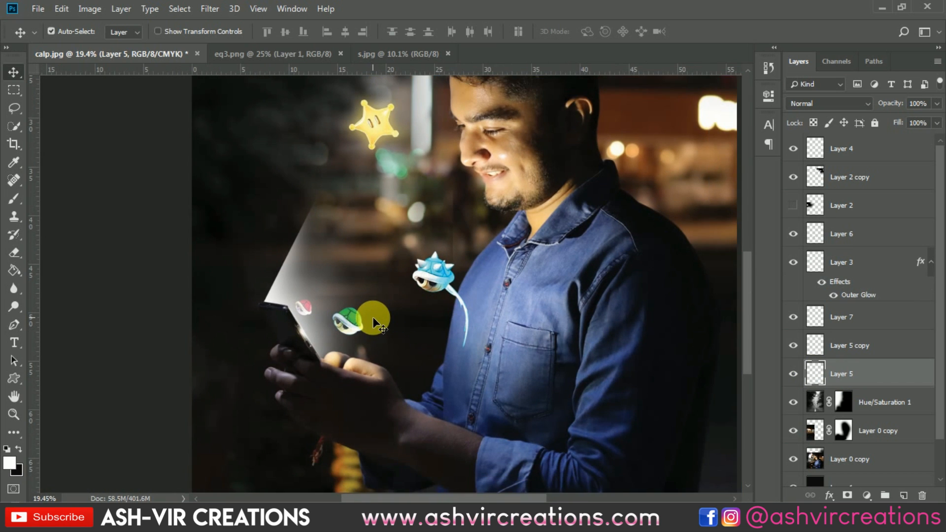
pyautogui.scroll(3, 372, 318)
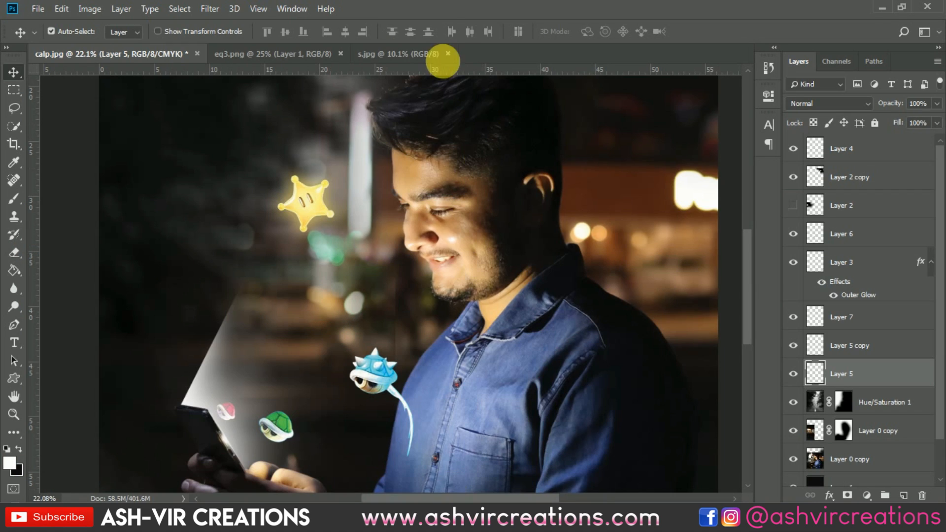
pyautogui.click(434, 55)
pyautogui.click(133, 57)
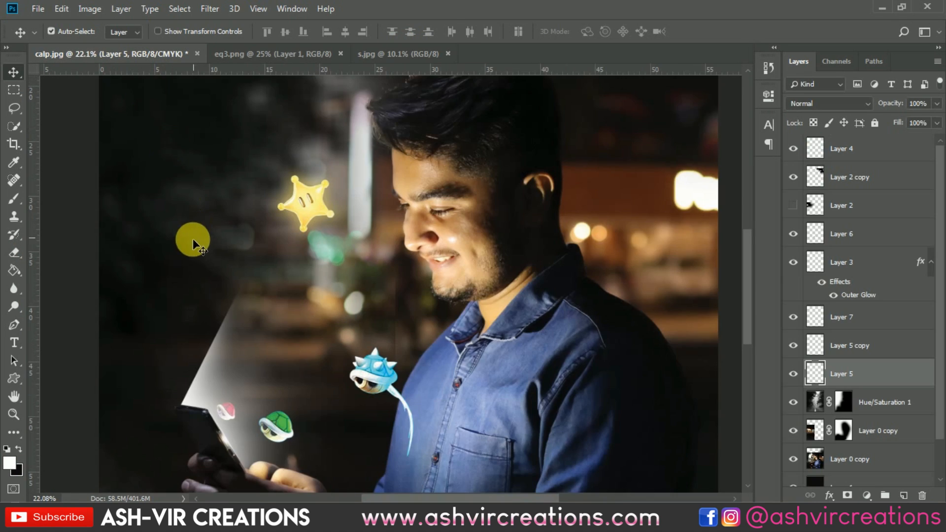
pyautogui.scroll(2, 276, 190)
# Select the light beam layer and set up a soft round Eraser at 35% opacity and 10% flow
pyautogui.click(271, 304)
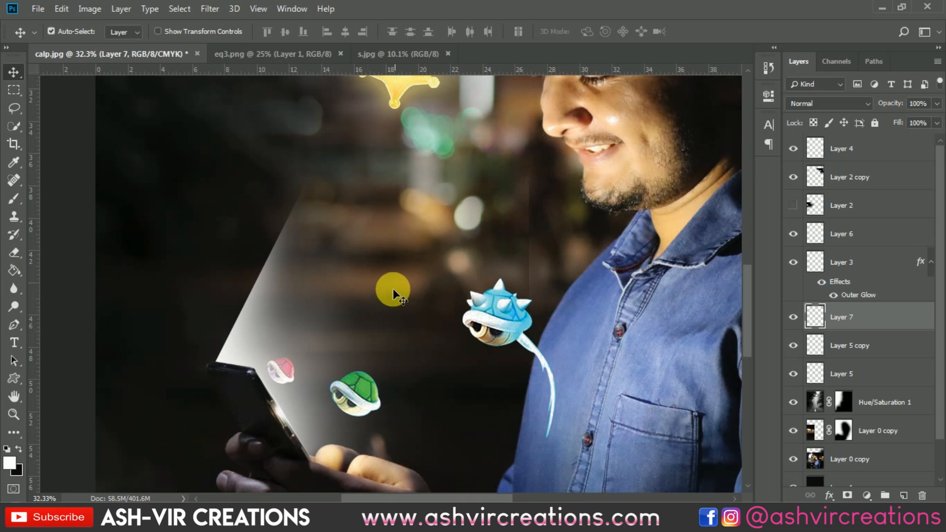
pyautogui.click(16, 247)
pyautogui.rightClick(171, 246)
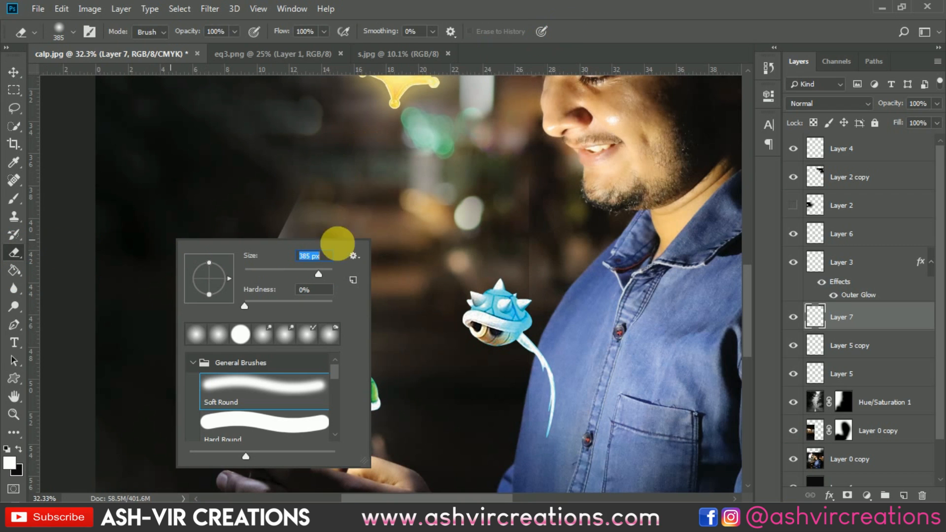
pyautogui.moveTo(185, 31); pyautogui.dragTo(141, 30)
pyautogui.moveTo(283, 32); pyautogui.dragTo(227, 33)
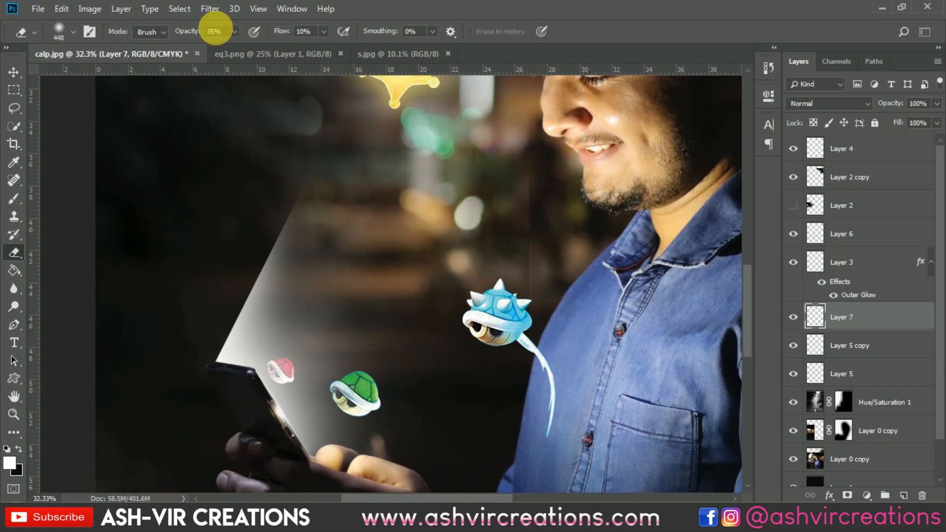
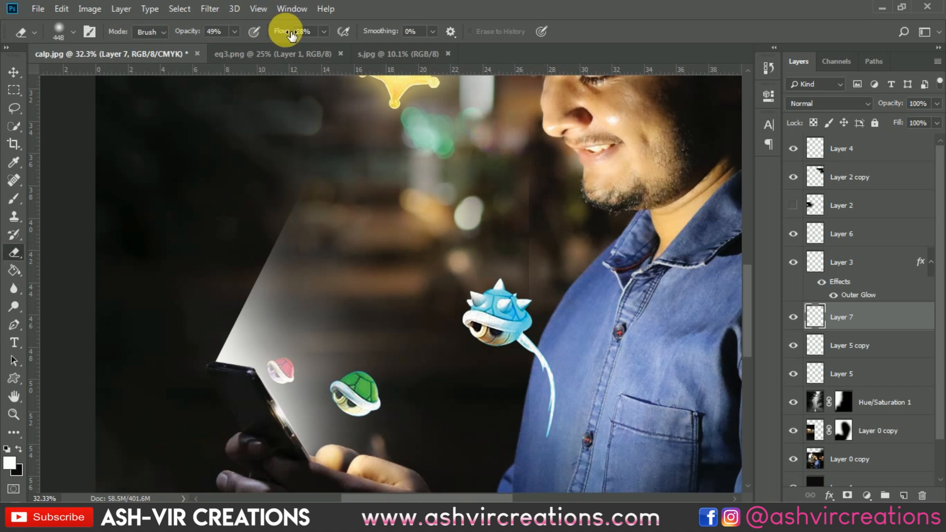
# Set the Eraser to 100% flow and 76% opacity and erase the top of the light beam
pyautogui.moveTo(288, 40); pyautogui.dragTo(363, 36)
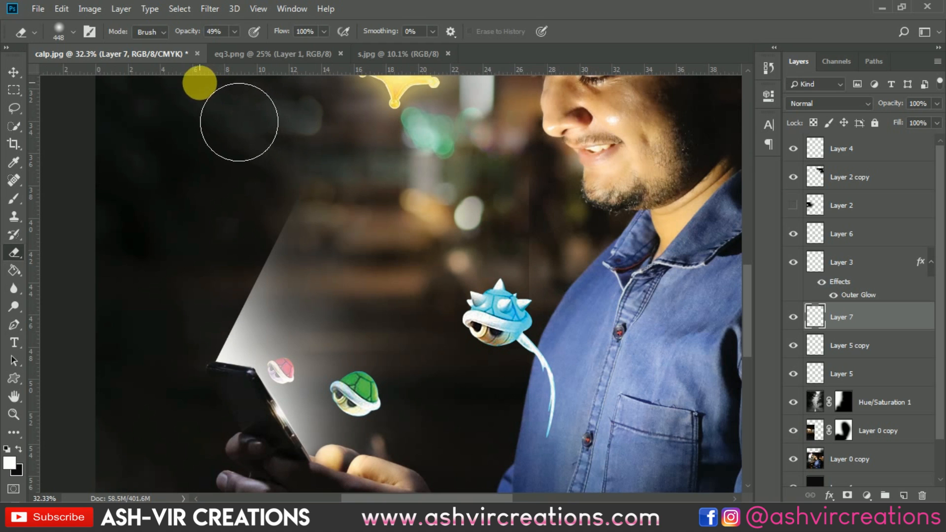
pyautogui.moveTo(196, 36)
pyautogui.mouseDown()
pyautogui.moveTo(177, 33)
pyautogui.moveTo(254, 40)
pyautogui.mouseUp()
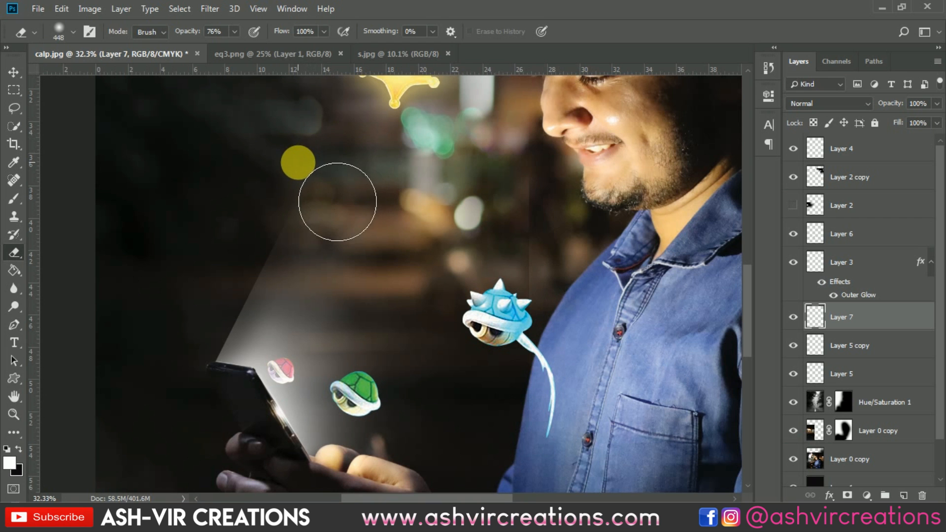
pyautogui.scroll(3, 297, 161)
pyautogui.moveTo(342, 233); pyautogui.dragTo(353, 127)
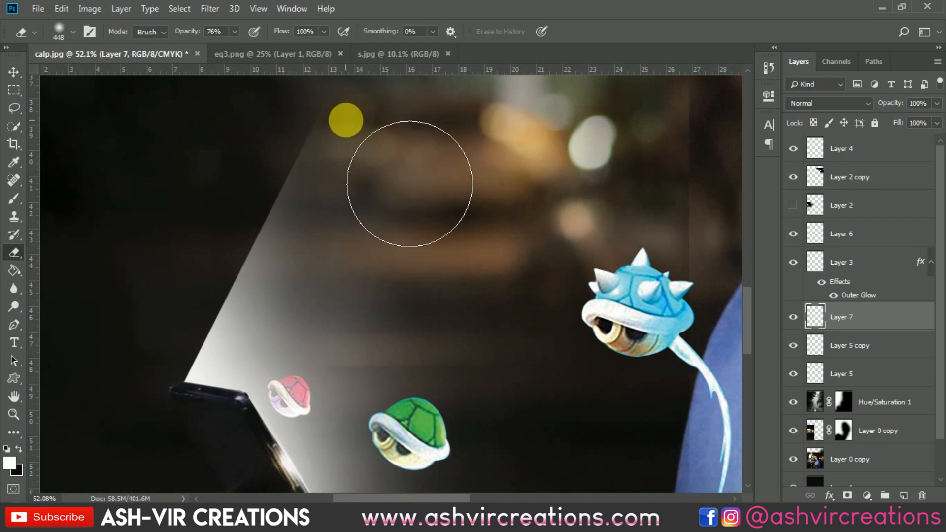
# Erase along the beam's upper edge with a 150 px brush, then undo that stroke
pyautogui.press('[')
pyautogui.press('[')
pyautogui.press('[')
pyautogui.press('[')
pyautogui.press('[')
pyautogui.press('[')
pyautogui.press('[')
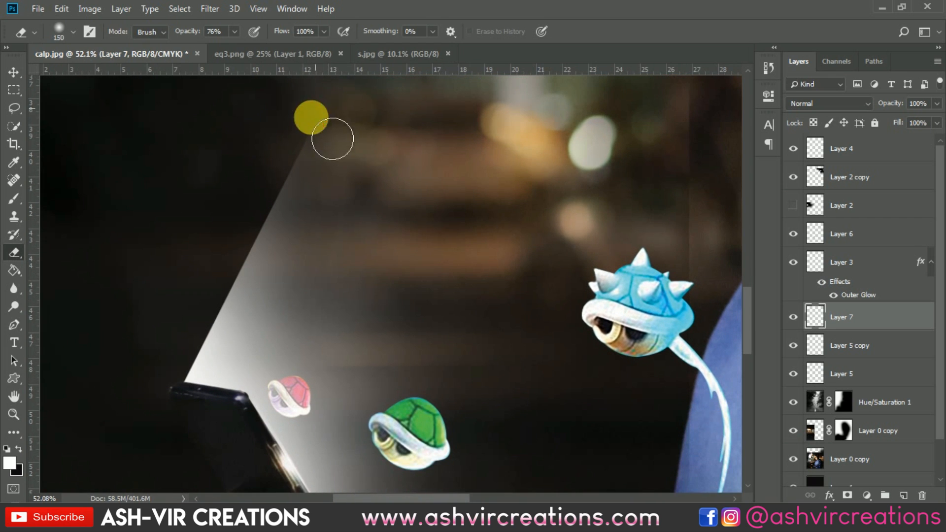
pyautogui.moveTo(333, 138); pyautogui.dragTo(261, 256)
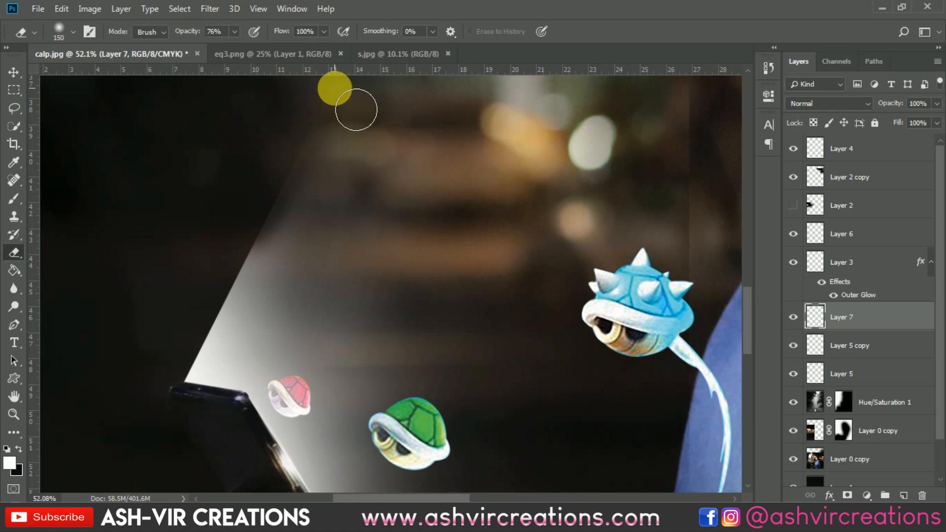
pyautogui.hotkey('ctrl', 'z')
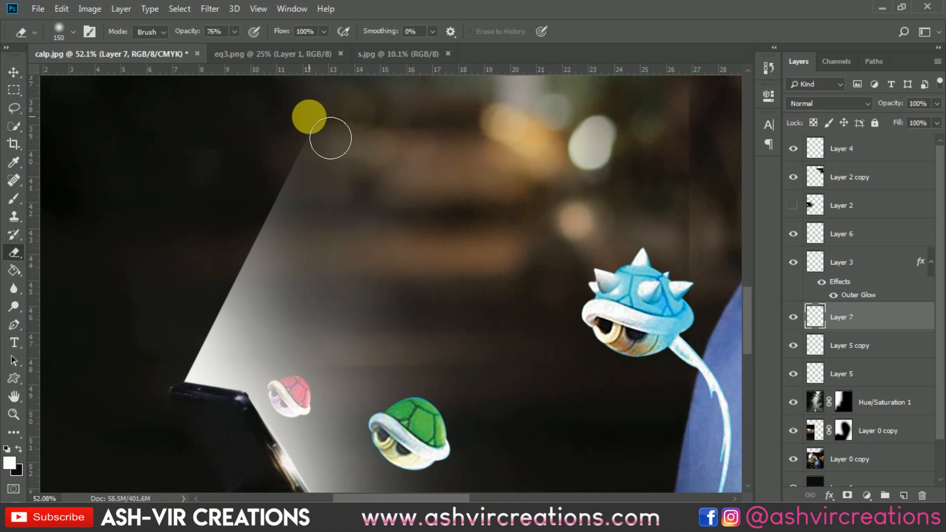
# Raise the Eraser opacity to 88% and fade the light beam's upper left edge with a smaller brush
pyautogui.press(']')
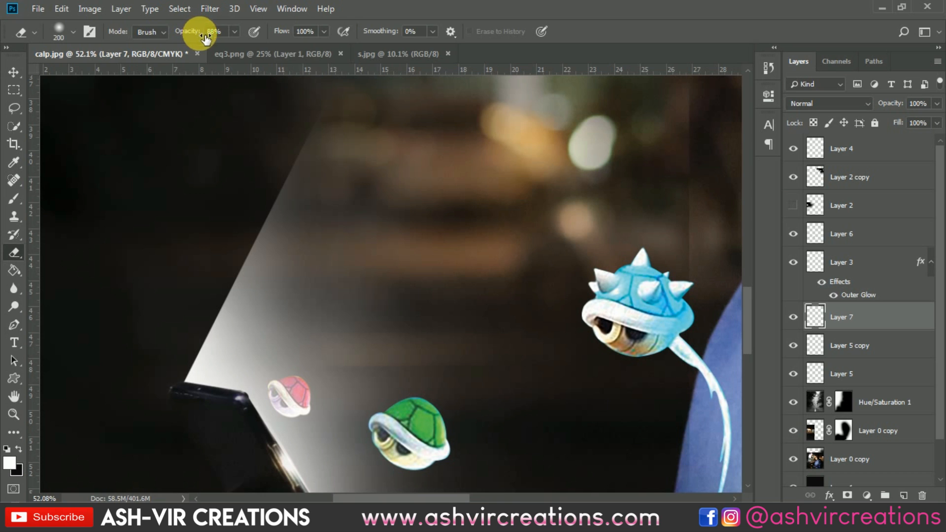
pyautogui.moveTo(344, 127)
pyautogui.mouseDown()
pyautogui.moveTo(304, 215)
pyautogui.moveTo(253, 286)
pyautogui.moveTo(223, 364)
pyautogui.moveTo(190, 407)
pyautogui.moveTo(376, 78)
pyautogui.mouseUp()
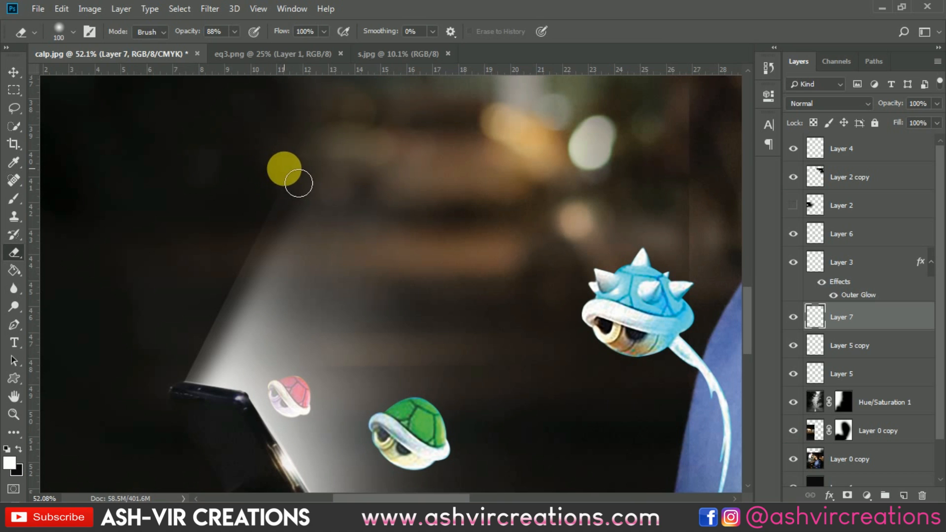
pyautogui.press('[')
pyautogui.moveTo(302, 143); pyautogui.dragTo(212, 300)
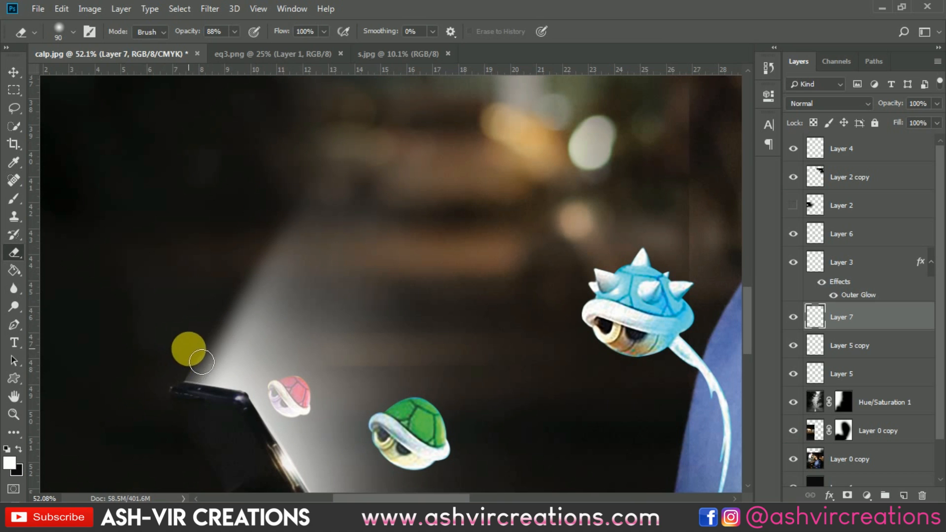
# Review the faded light beam up close and across the whole composition
pyautogui.scroll(4, 193, 307)
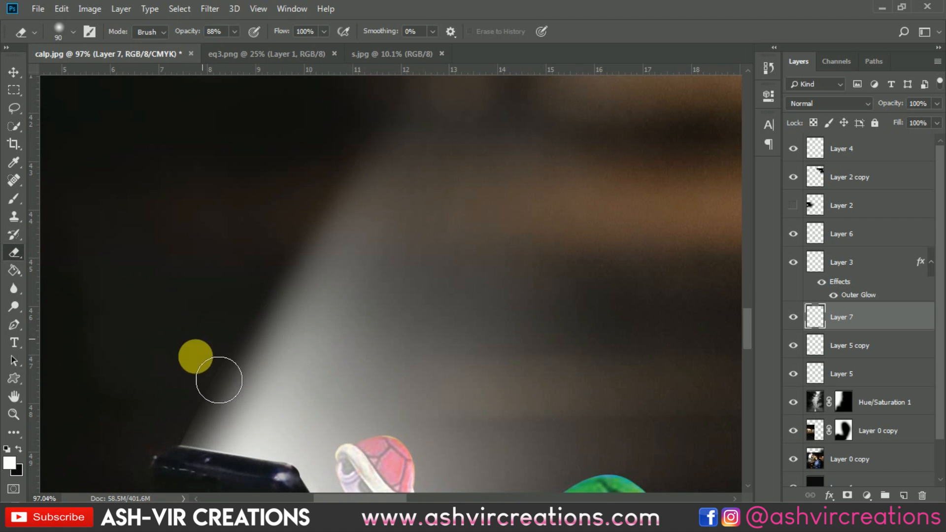
pyautogui.scroll(-2, 215, 327)
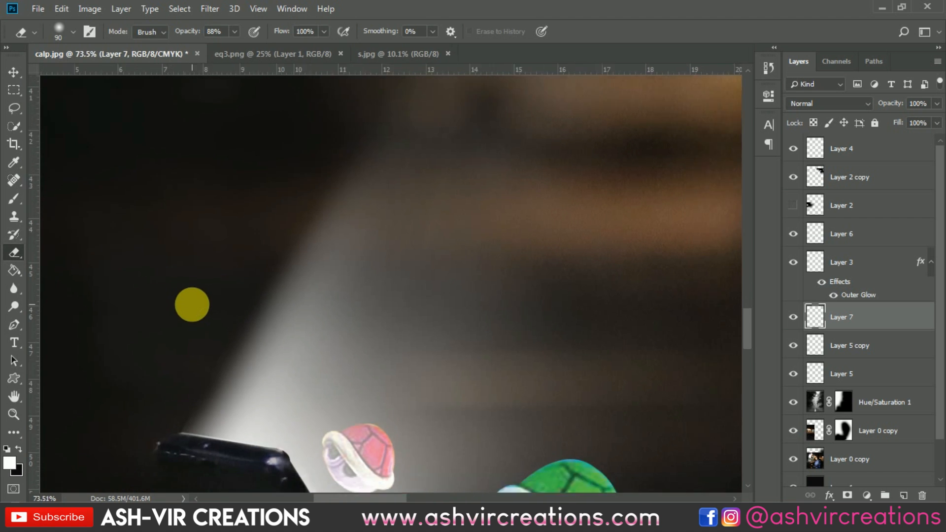
pyautogui.scroll(-9, 192, 305)
pyautogui.press(']')
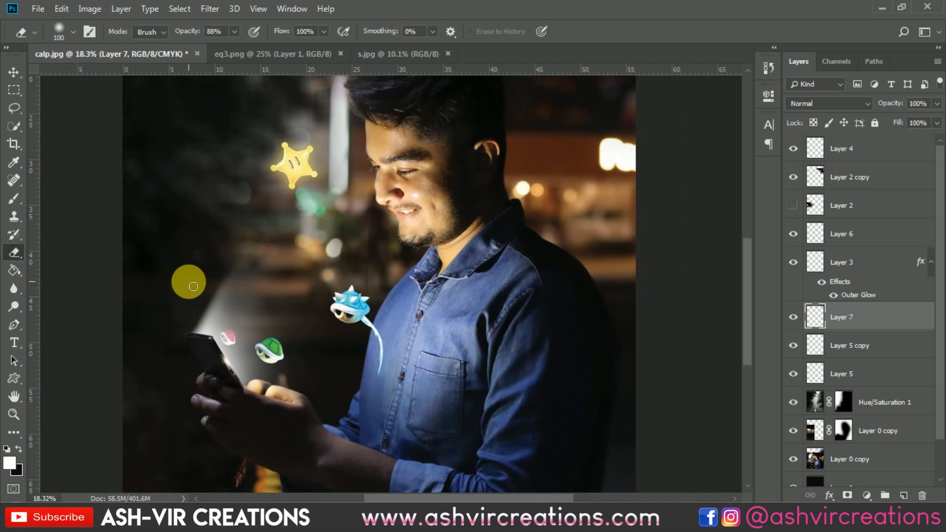
pyautogui.scroll(-2, 189, 282)
pyautogui.press('v')
pyautogui.scroll(3, 187, 253)
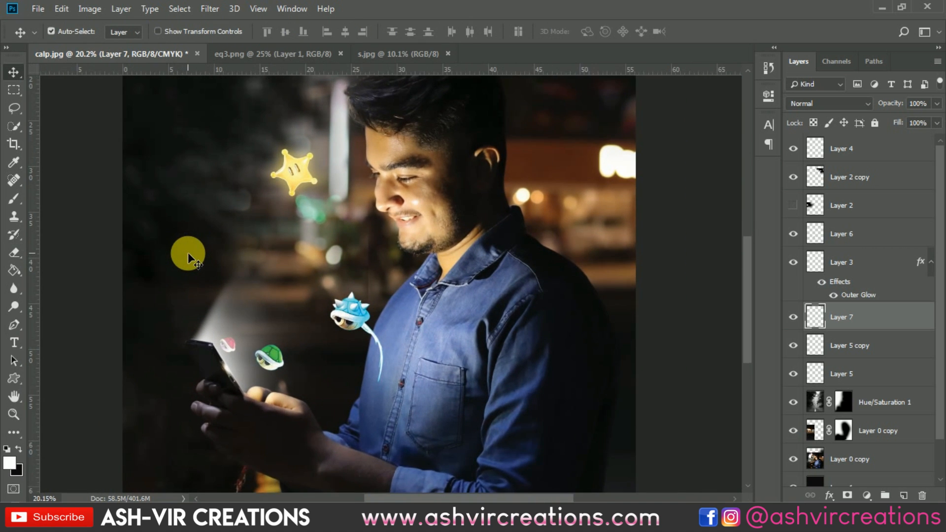
pyautogui.scroll(-3, 187, 253)
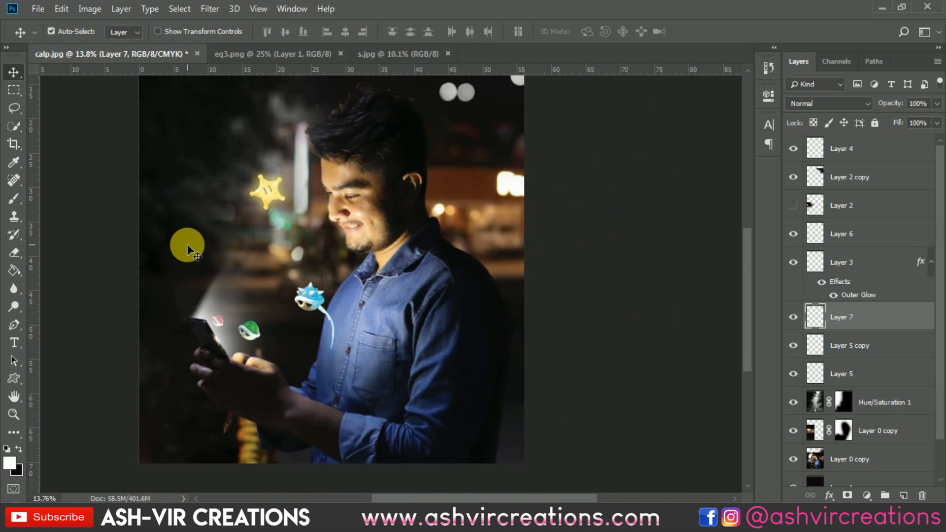
# Copy the star layer's Outer Glow style and paste it onto the blue shell layer
pyautogui.click(310, 298)
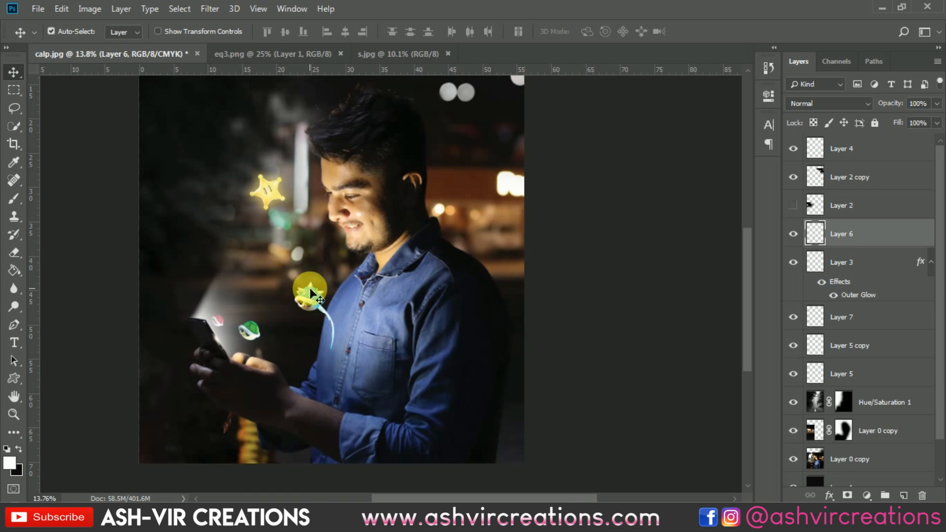
pyautogui.scroll(4, 310, 298)
pyautogui.click(842, 285)
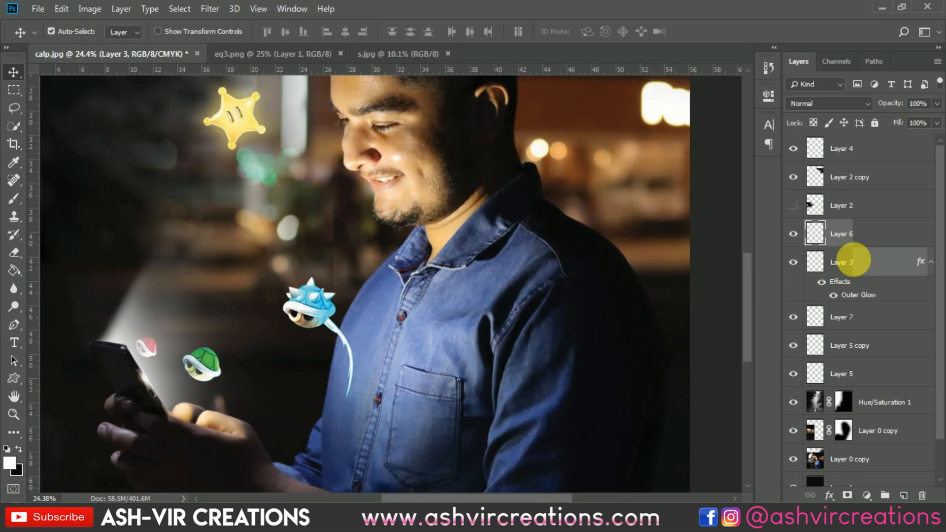
pyautogui.rightClick(810, 257)
pyautogui.click(716, 292)
pyautogui.click(841, 233)
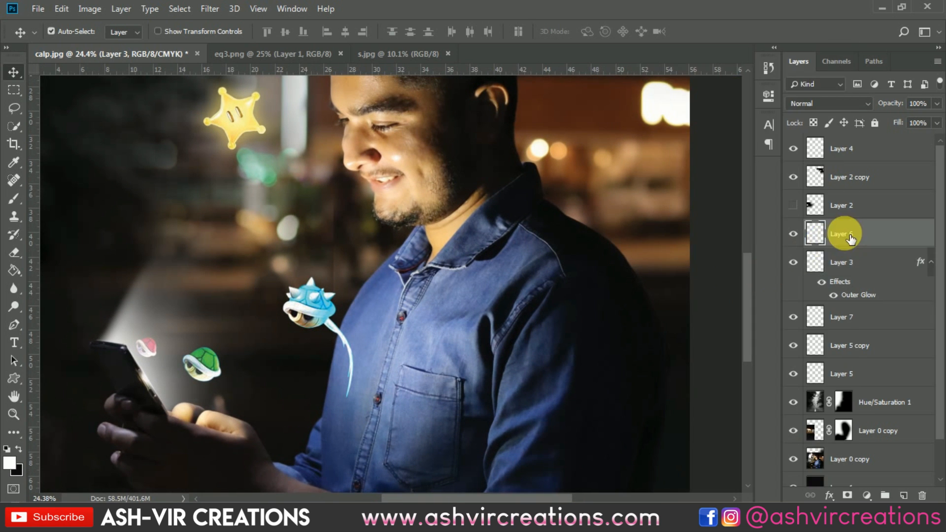
pyautogui.rightClick(791, 233)
pyautogui.click(709, 304)
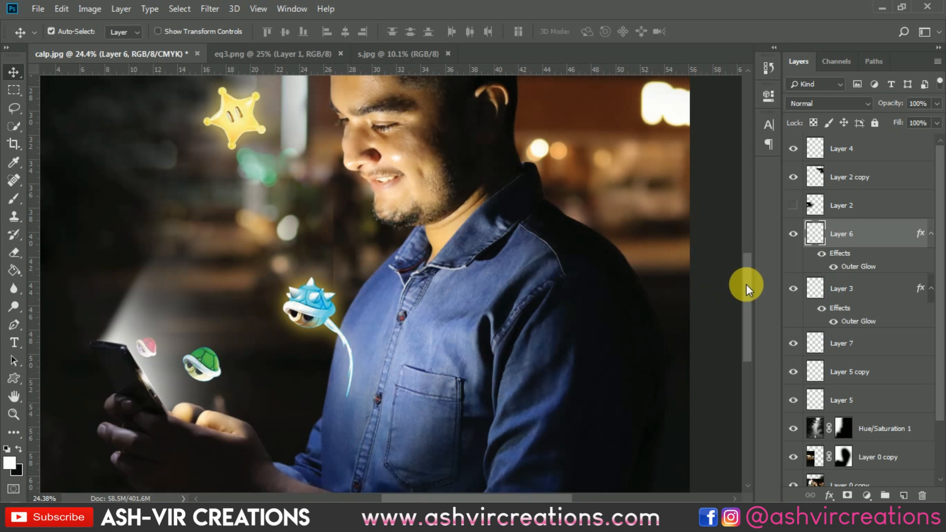
# Change the blue shell's Outer Glow color to a blue sampled from the shell itself
pyautogui.doubleClick(836, 252)
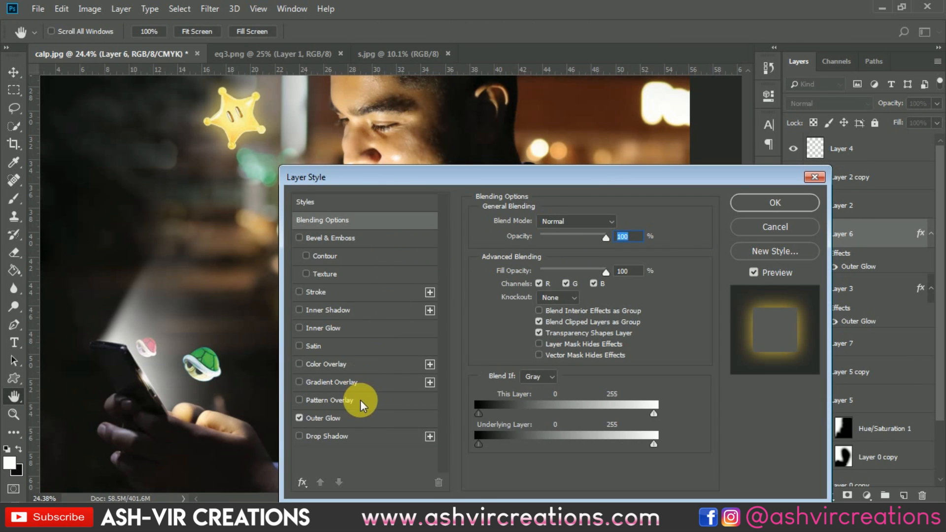
pyautogui.click(370, 416)
pyautogui.moveTo(519, 189); pyautogui.dragTo(820, 121)
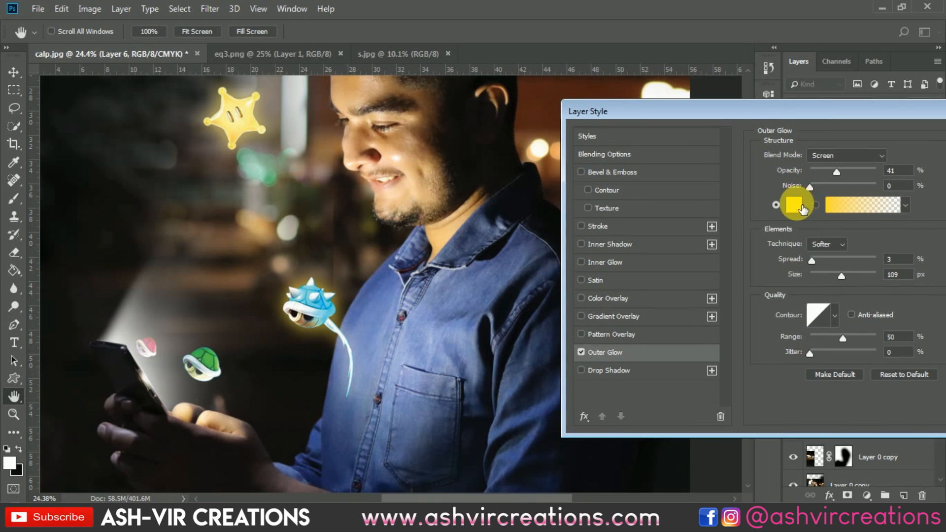
pyautogui.click(794, 204)
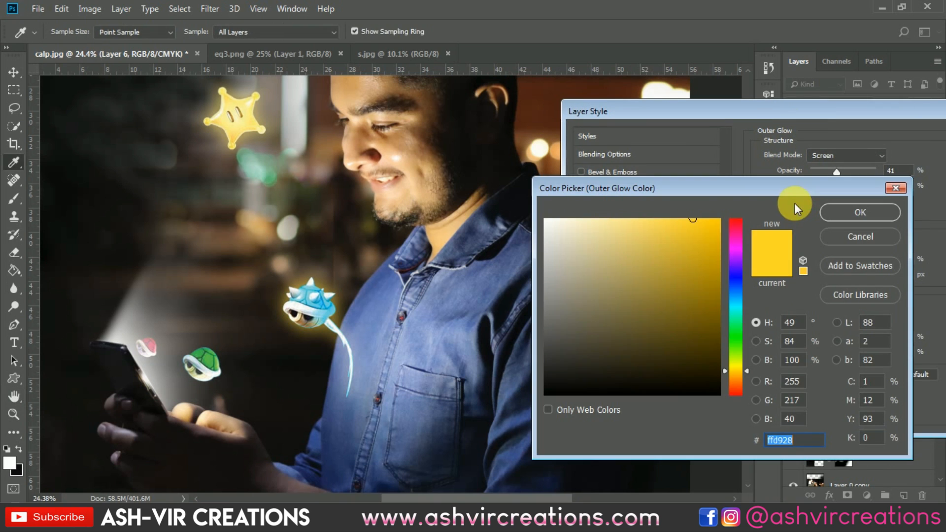
pyautogui.click(315, 298)
pyautogui.click(873, 209)
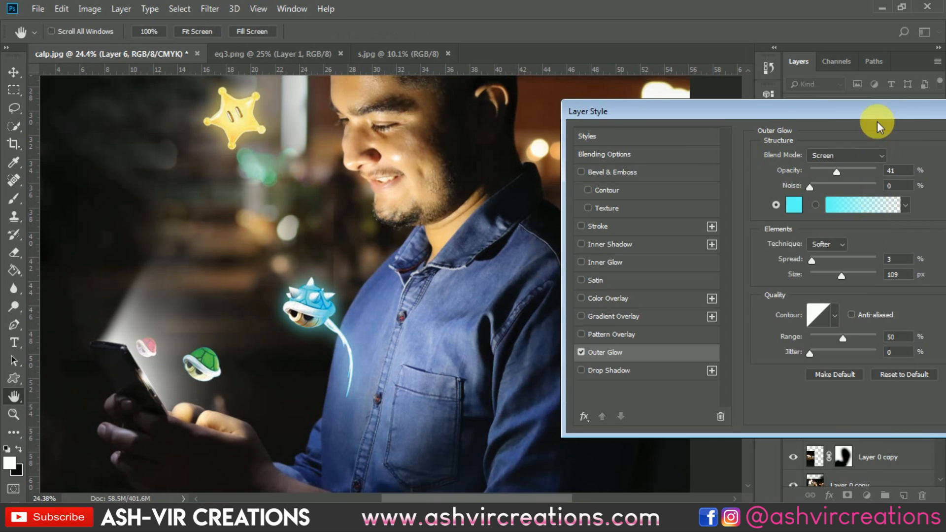
pyautogui.moveTo(876, 122); pyautogui.dragTo(657, 126)
pyautogui.click(827, 153)
# Drag the glow effect onto the light beam layer, then undo it
pyautogui.hotkey('ctrl', '0')
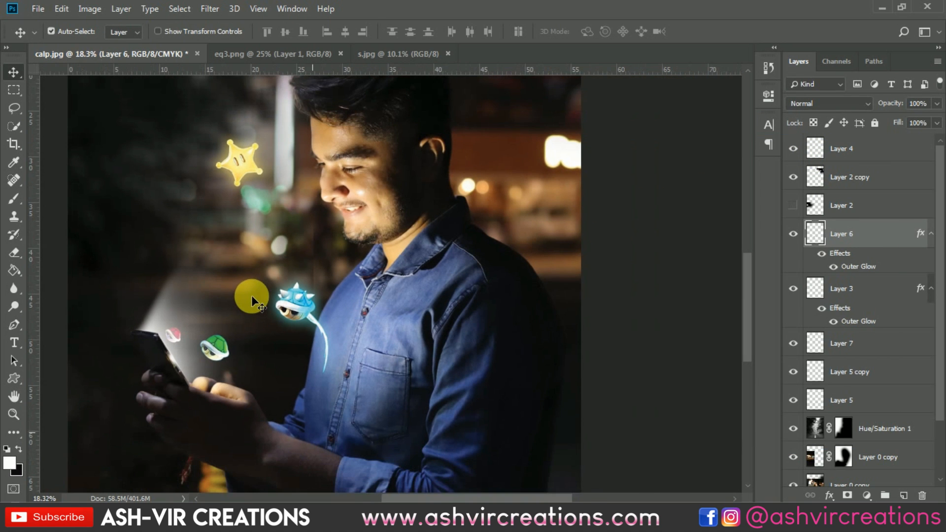
pyautogui.scroll(3, 217, 361)
pyautogui.click(226, 322)
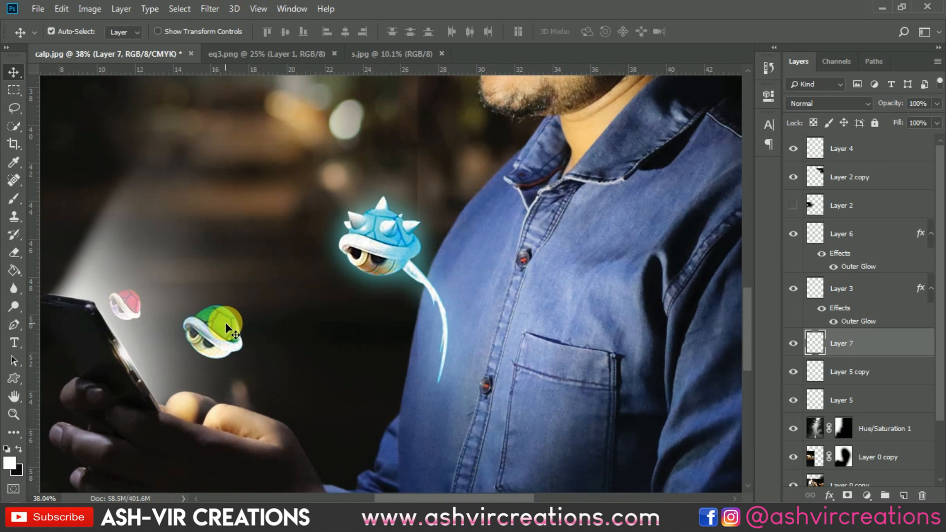
pyautogui.moveTo(827, 306); pyautogui.dragTo(857, 349)
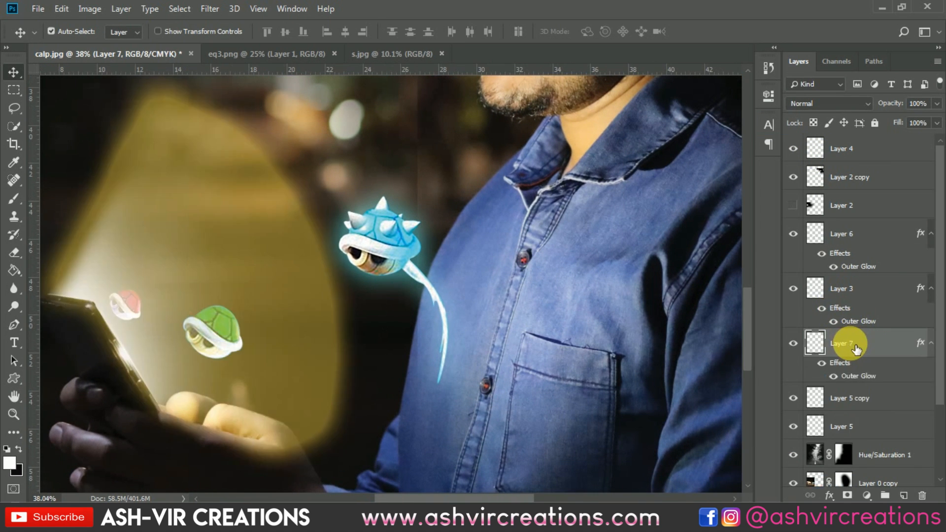
pyautogui.hotkey('ctrl', 'z')
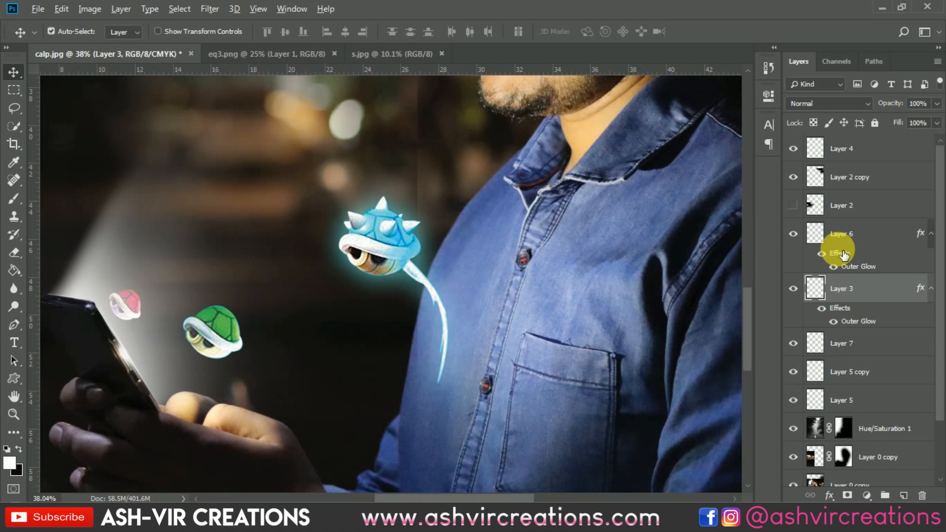
# Copy the blue shell's layer style and paste it onto the green shell layer
pyautogui.click(821, 253)
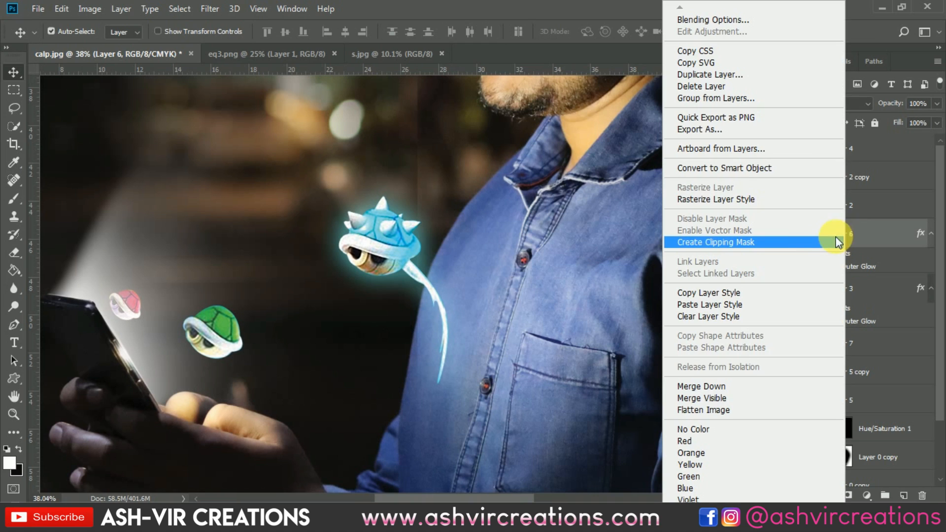
pyautogui.click(719, 293)
pyautogui.click(794, 344)
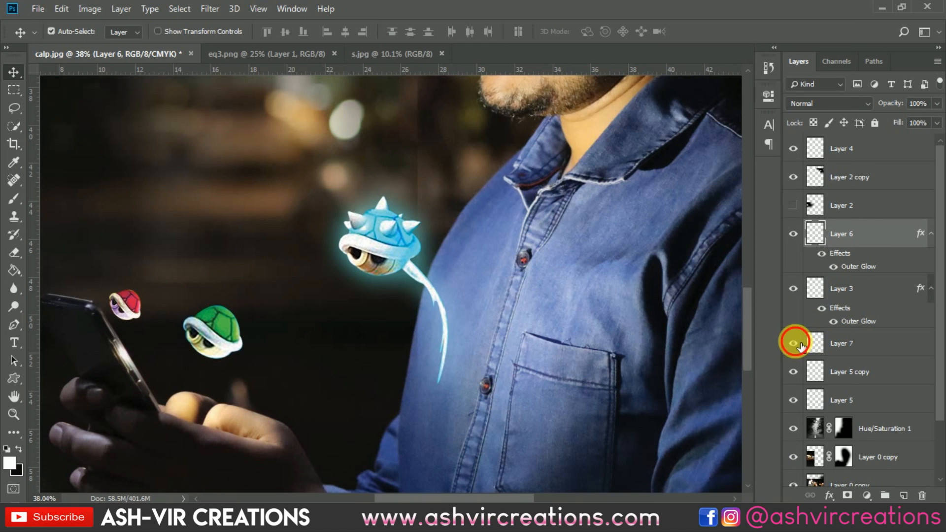
pyautogui.click(793, 372)
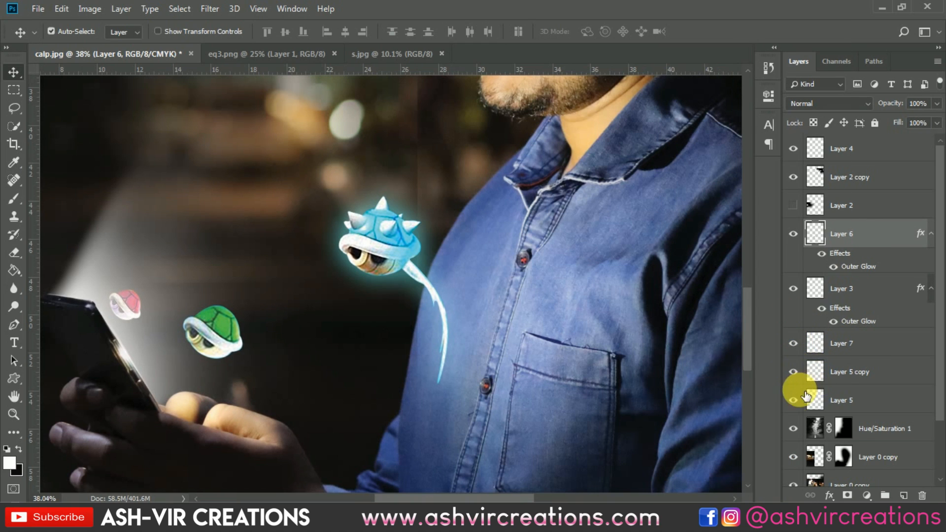
pyautogui.click(794, 400)
pyautogui.click(794, 400)
pyautogui.click(846, 399)
pyautogui.rightClick(845, 399)
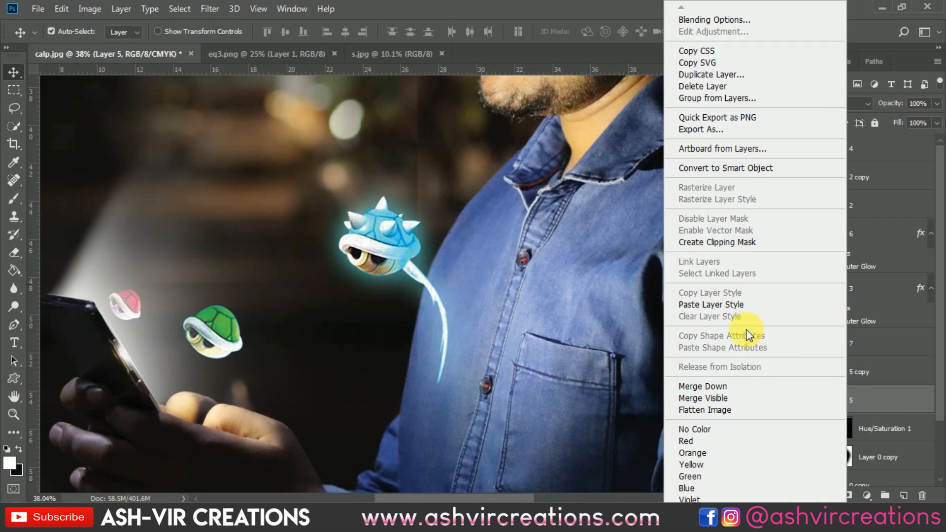
pyautogui.click(733, 305)
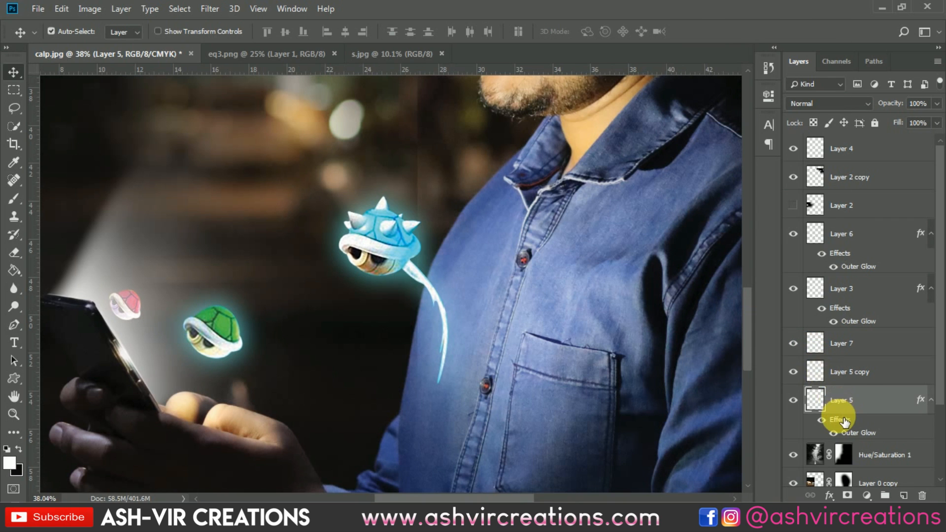
# Change the green shell's Outer Glow color to a green sampled from the shell itself
pyautogui.doubleClick(842, 422)
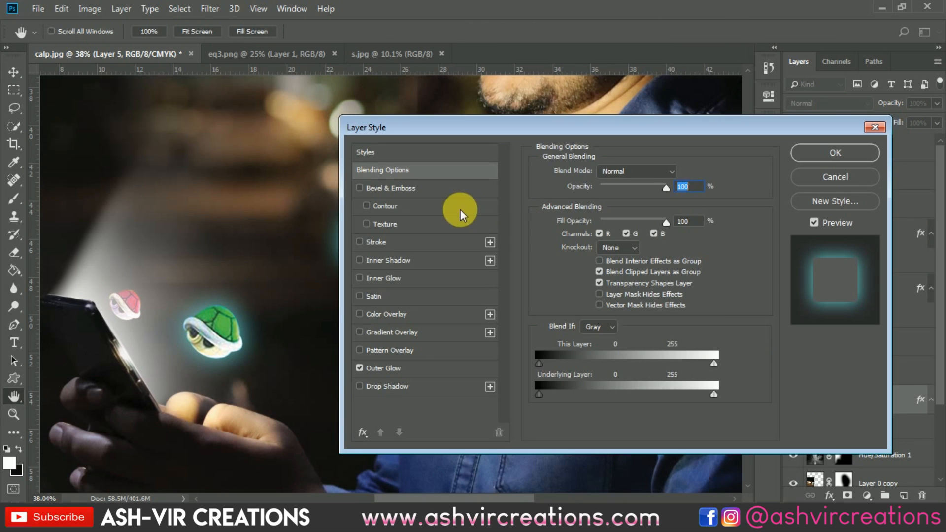
pyautogui.click(408, 370)
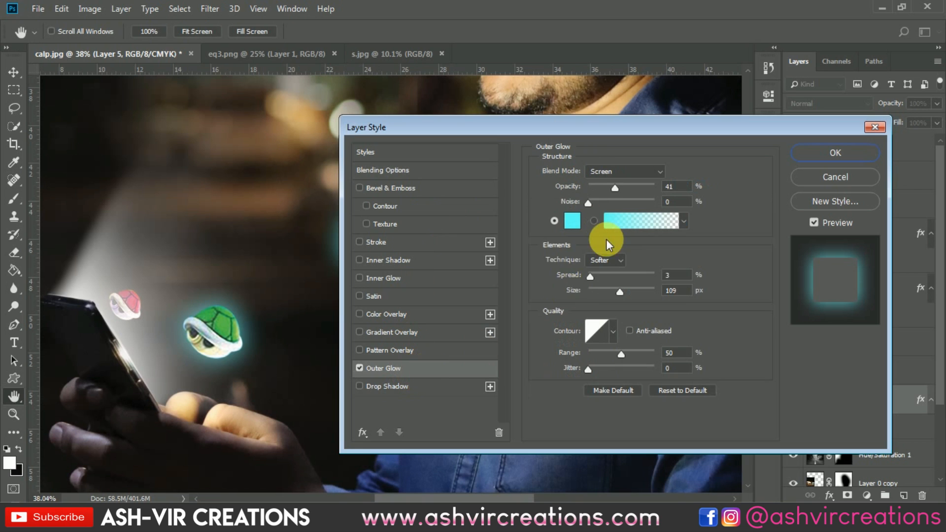
pyautogui.click(579, 217)
pyautogui.click(217, 325)
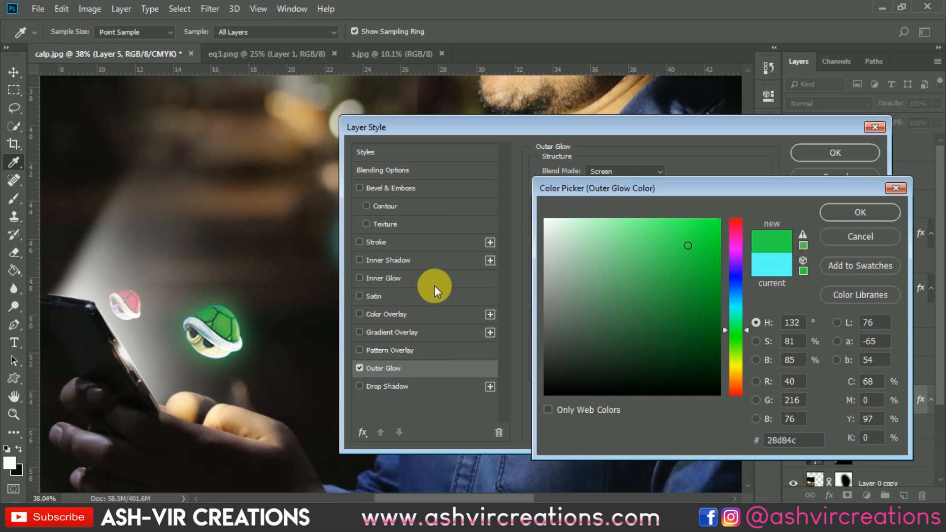
pyautogui.click(858, 212)
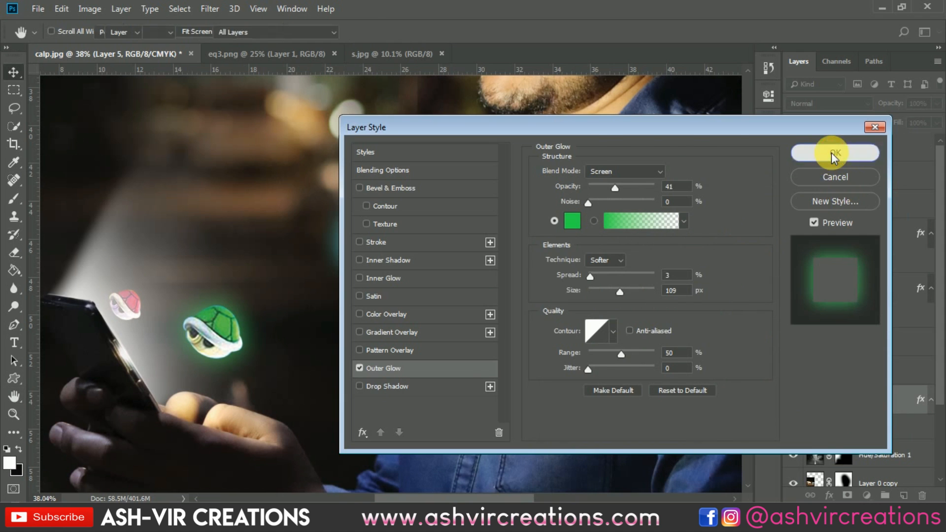
pyautogui.click(834, 152)
# Copy the green shell's Outer Glow effect onto the pink shell layer
pyautogui.press('v')
pyautogui.scroll(-3, 452, 283)
pyautogui.scroll(5, 304, 285)
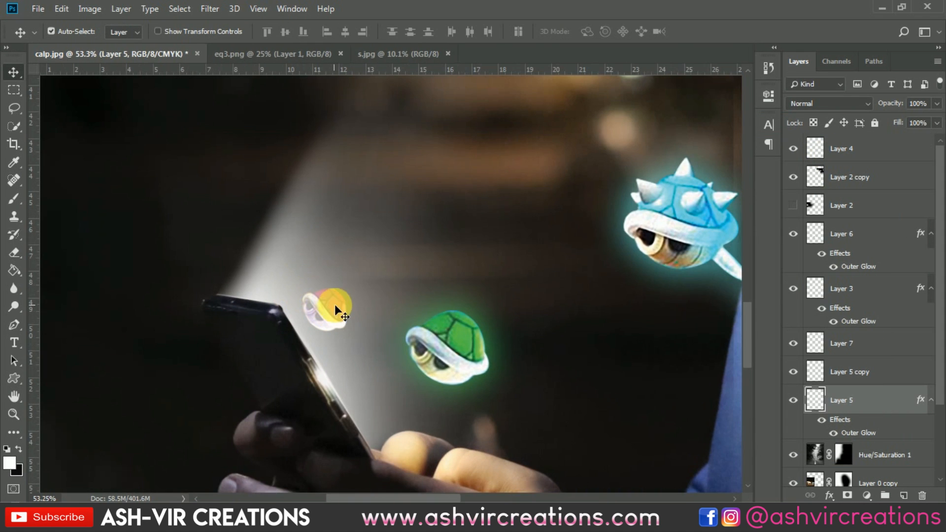
pyautogui.click(336, 302)
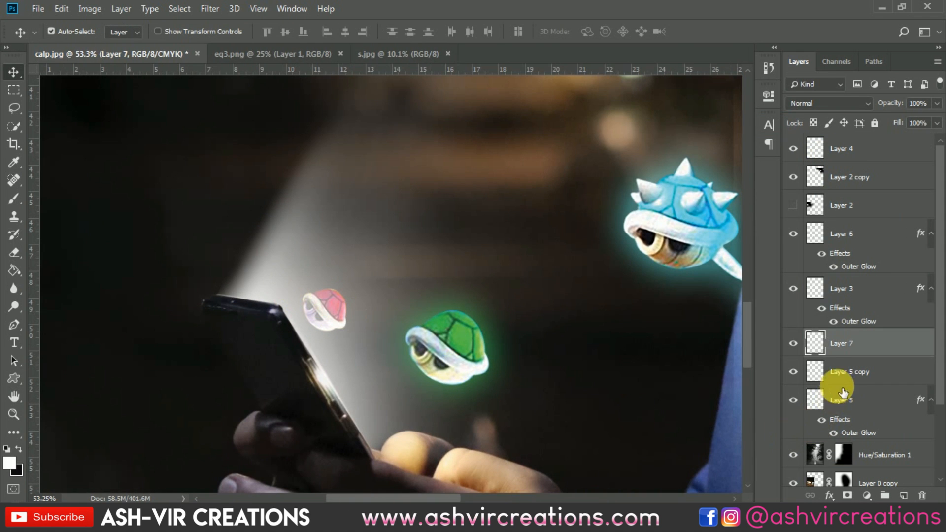
pyautogui.click(793, 347)
pyautogui.click(792, 348)
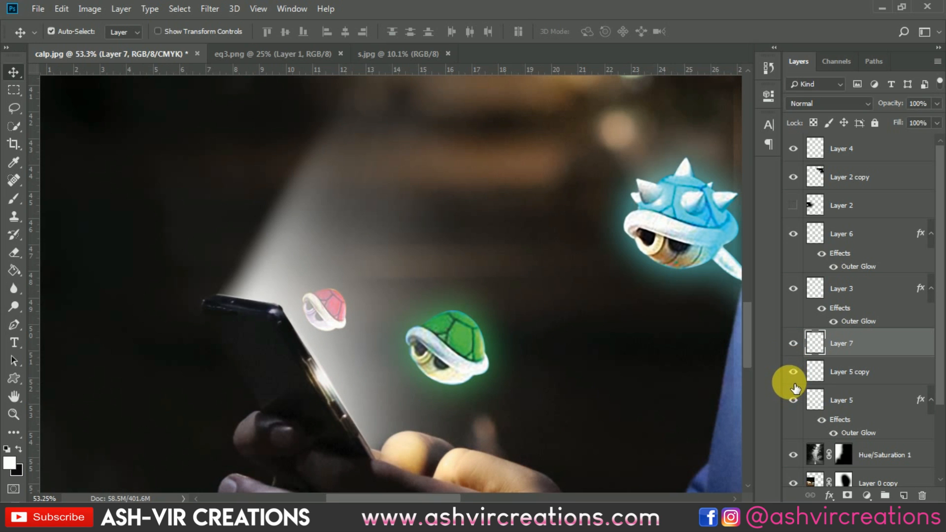
pyautogui.click(793, 372)
pyautogui.click(793, 372)
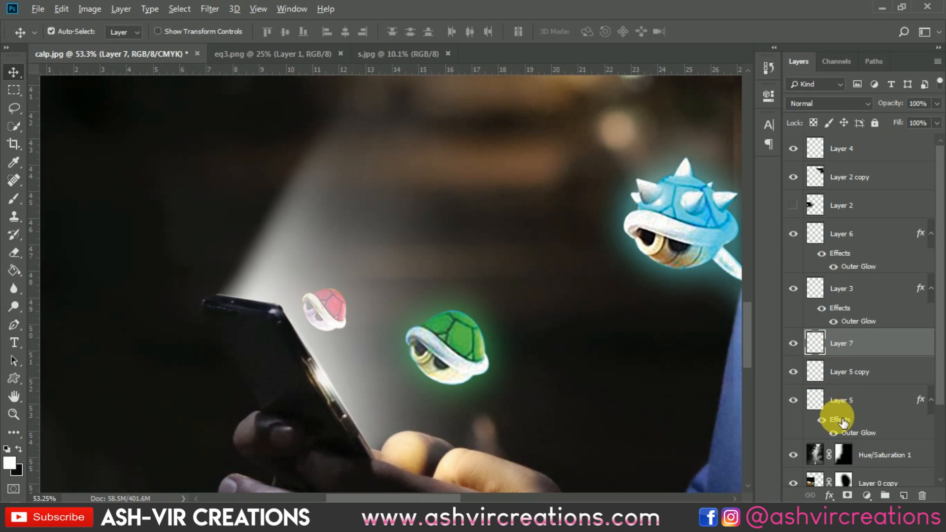
pyautogui.moveTo(840, 419); pyautogui.dragTo(860, 369)
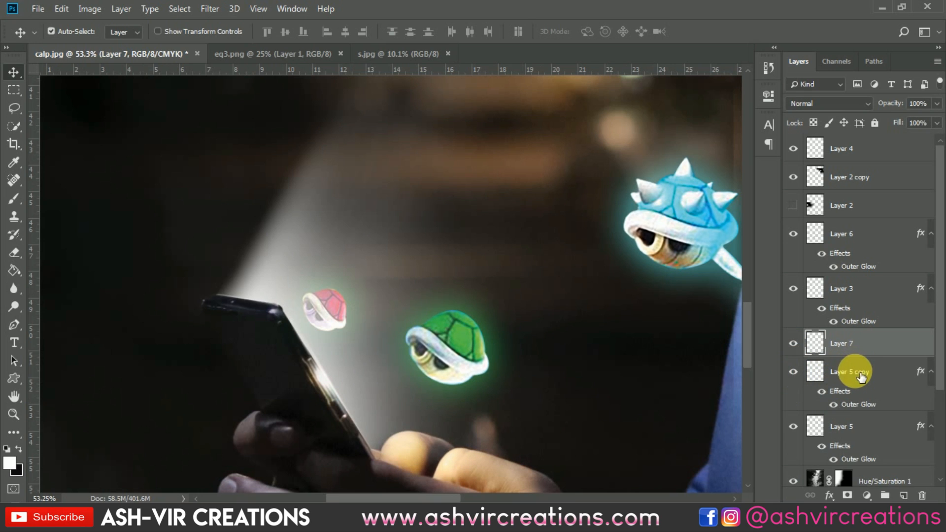
# Change the pink shell's Outer Glow color to a pink sampled from the shell itself
pyautogui.doubleClick(832, 387)
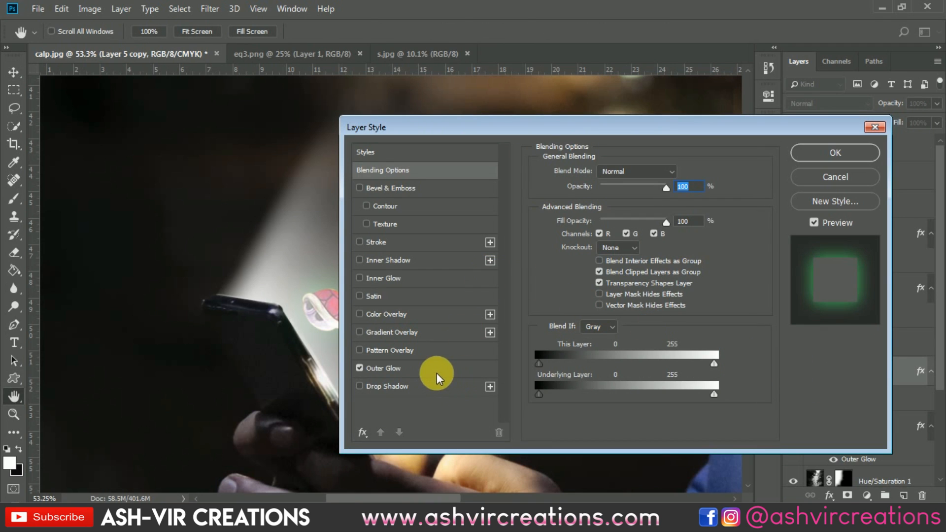
pyautogui.click(435, 372)
pyautogui.click(567, 216)
pyautogui.click(322, 310)
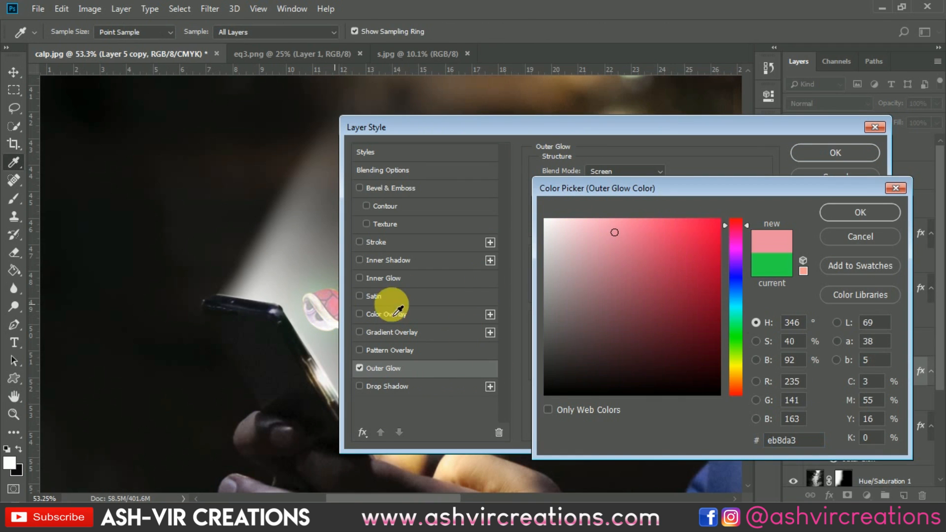
pyautogui.click(823, 215)
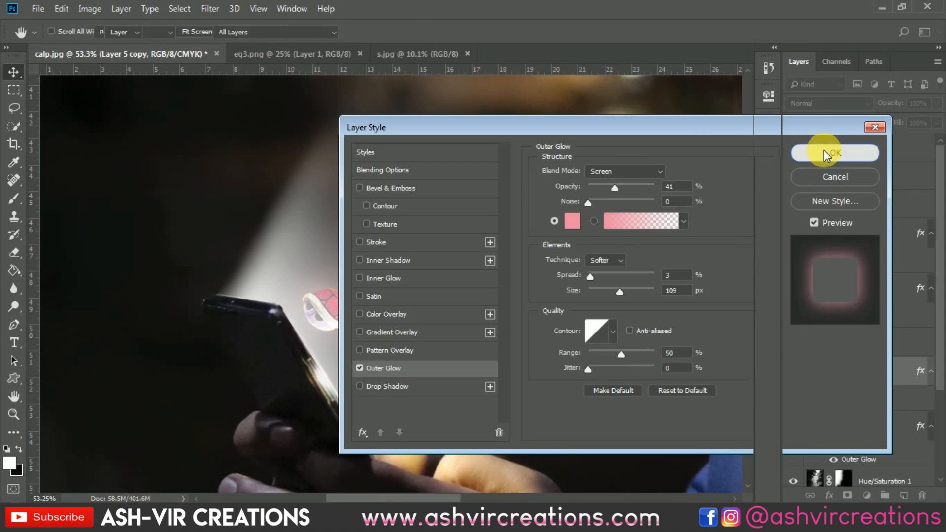
pyautogui.click(825, 151)
# Zoom in and out to review the glowing shells in the composite
pyautogui.scroll(3, 415, 327)
pyautogui.click(821, 391)
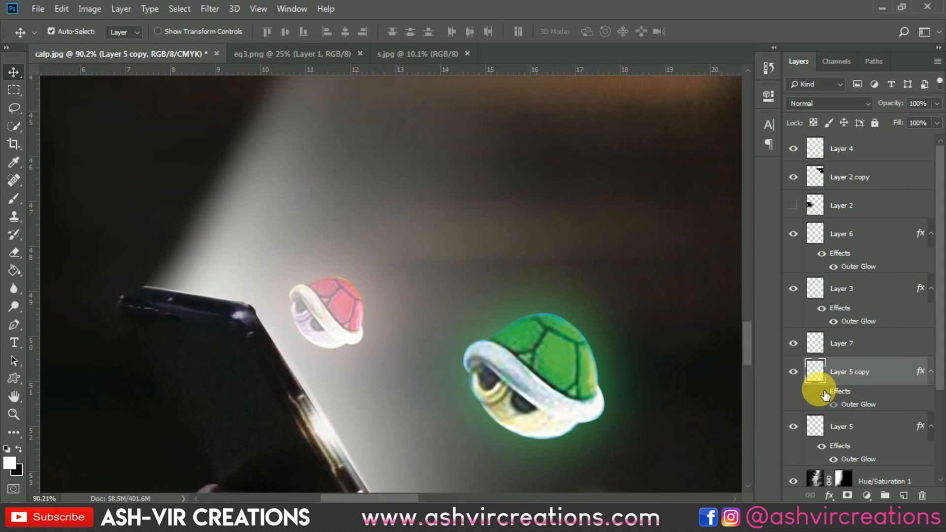
pyautogui.click(822, 390)
pyautogui.scroll(-1, 526, 323)
pyautogui.scroll(-10, 526, 321)
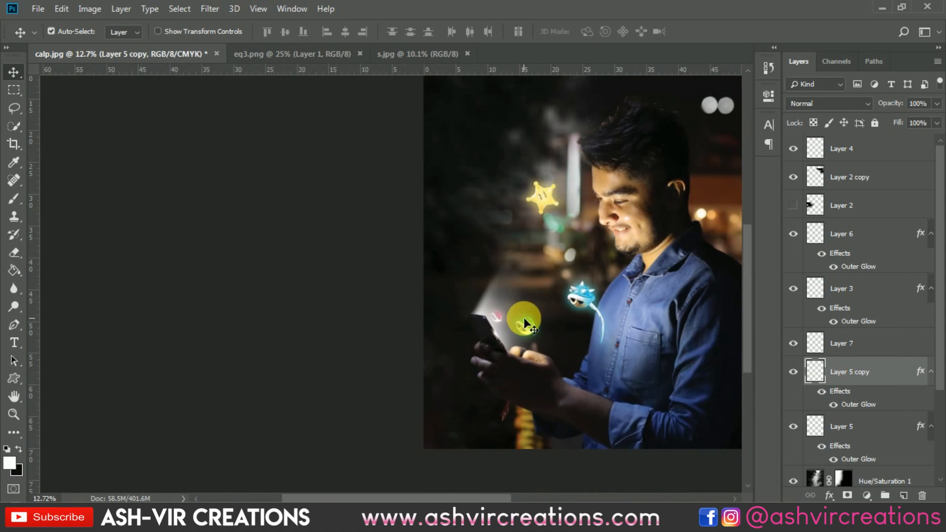
pyautogui.scroll(2, 454, 296)
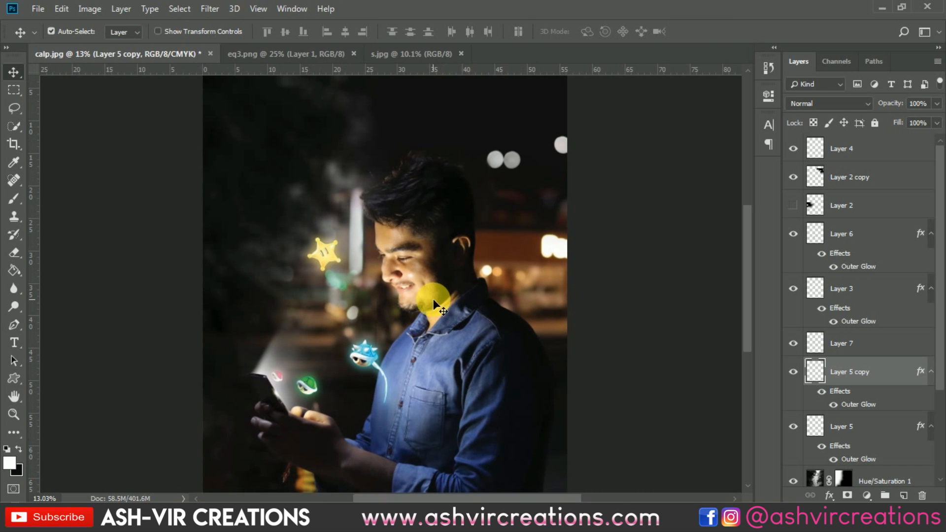
pyautogui.scroll(1, 427, 291)
pyautogui.scroll(-1, 425, 292)
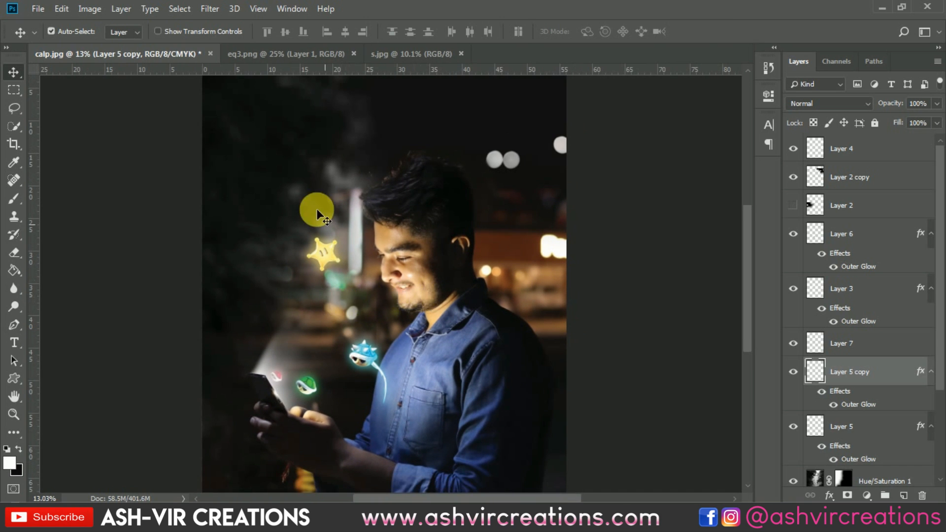
# Open the cub image file
pyautogui.click(44, 7)
pyautogui.click(51, 32)
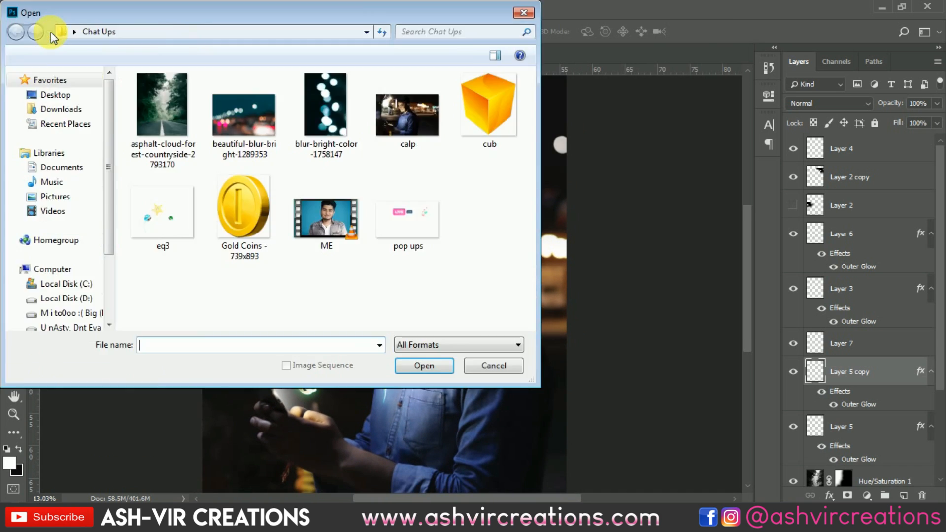
pyautogui.doubleClick(486, 107)
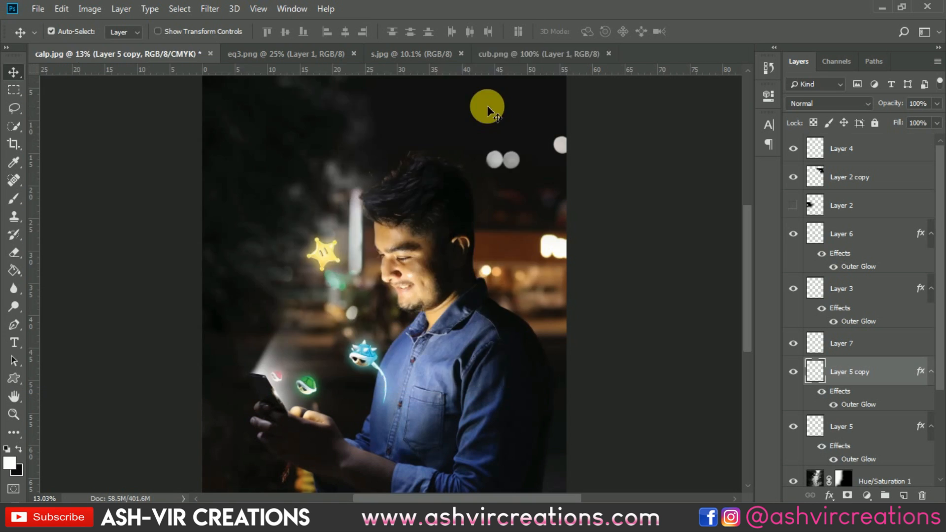
# Bring the orange cube into the composite and scale it down beside the star
pyautogui.moveTo(280, 136); pyautogui.dragTo(303, 211)
pyautogui.hotkey('ctrl', 't')
pyautogui.moveTo(334, 182)
pyautogui.mouseDown()
pyautogui.moveTo(322, 208)
pyautogui.moveTo(326, 197)
pyautogui.mouseUp()
pyautogui.press('Return')
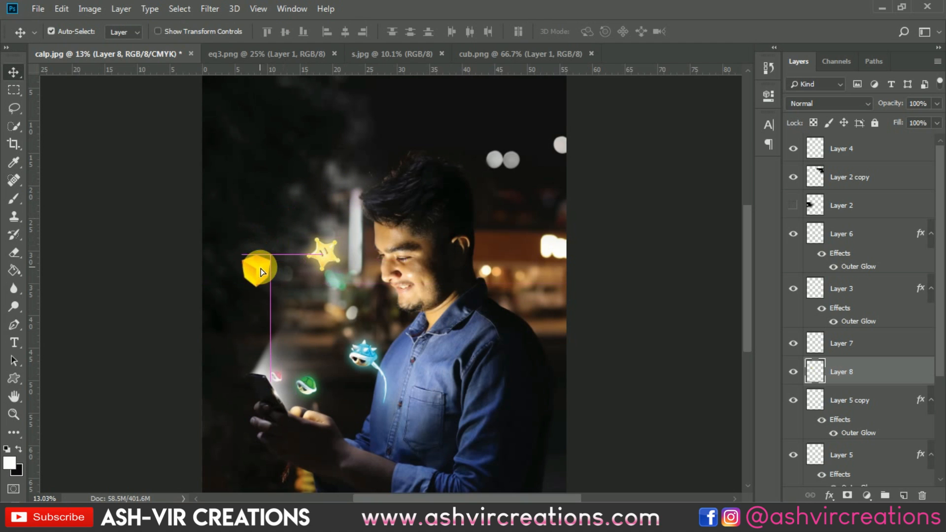
# Rotate the cube and reposition it to the left of the star
pyautogui.scroll(2, 271, 285)
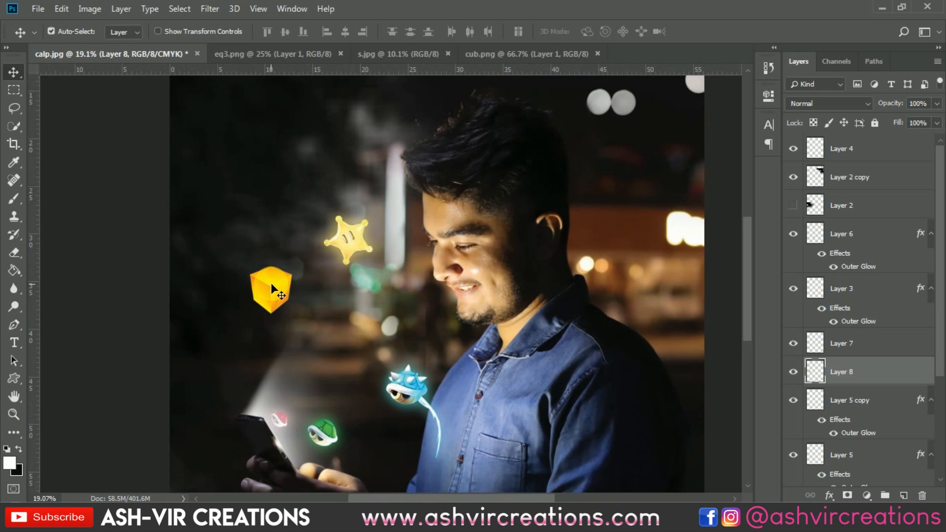
pyautogui.moveTo(271, 283); pyautogui.dragTo(282, 307)
pyautogui.hotkey('ctrl', 't')
pyautogui.moveTo(341, 322); pyautogui.dragTo(331, 281)
pyautogui.doubleClick(293, 312)
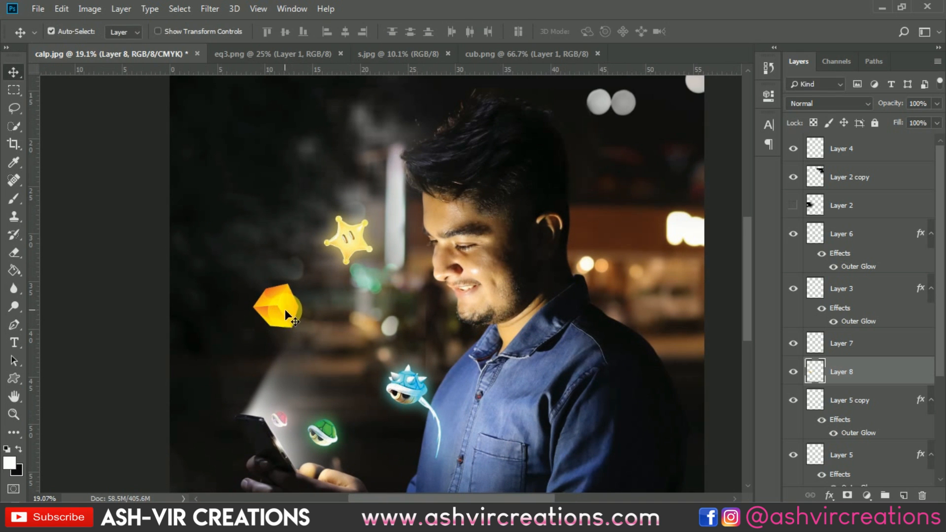
pyautogui.moveTo(285, 310); pyautogui.dragTo(293, 313)
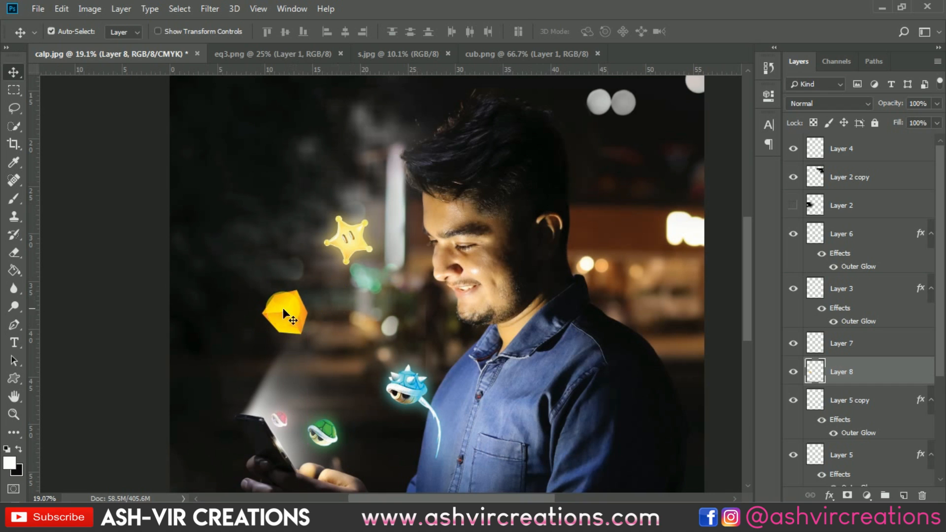
# Copy the star's layer style and paste it onto the cube layer
pyautogui.click(365, 244)
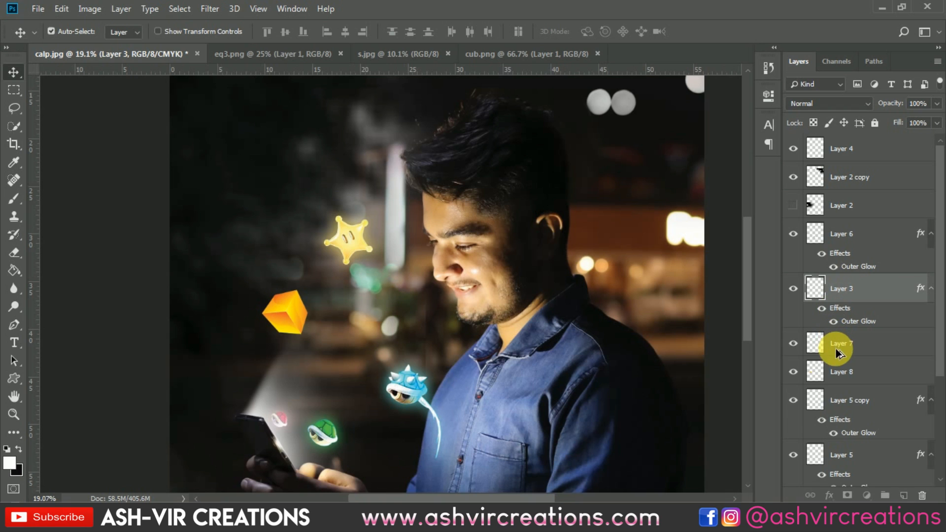
pyautogui.rightClick(840, 289)
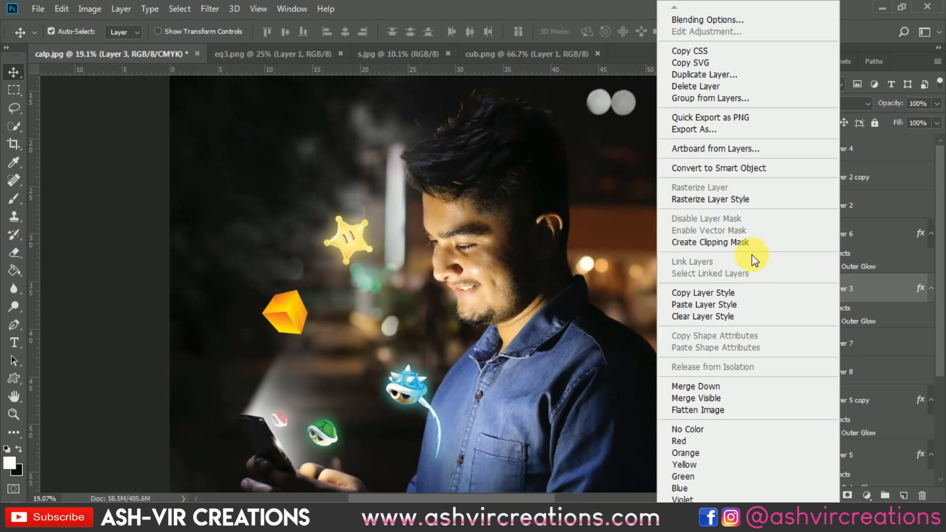
pyautogui.click(768, 293)
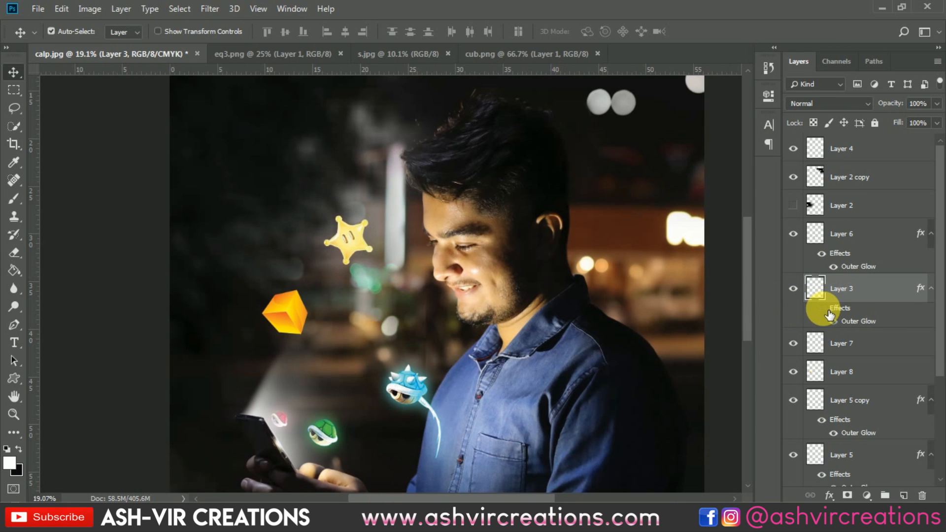
pyautogui.click(282, 311)
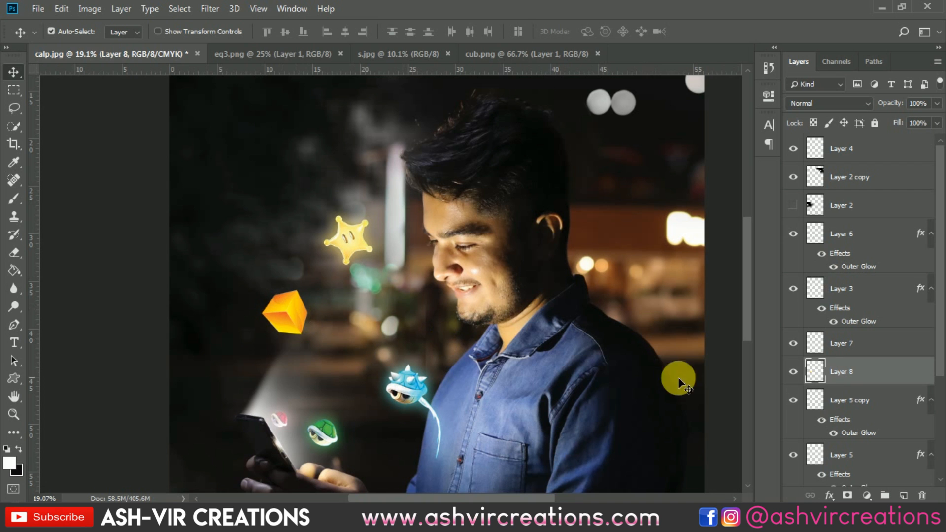
pyautogui.click(792, 371)
pyautogui.click(792, 371)
pyautogui.rightClick(838, 373)
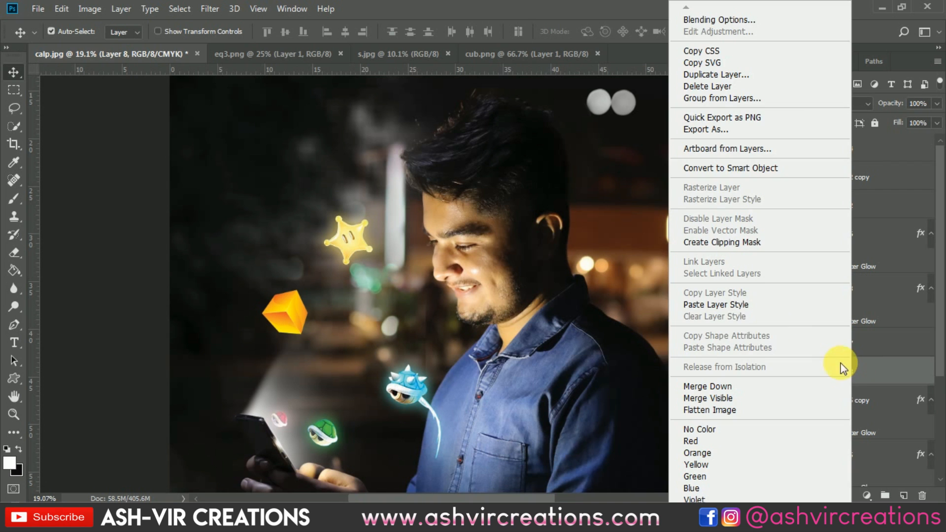
pyautogui.click(743, 305)
# Lower the cube's saturation to -3 with Hue/Saturation
pyautogui.scroll(2, 300, 309)
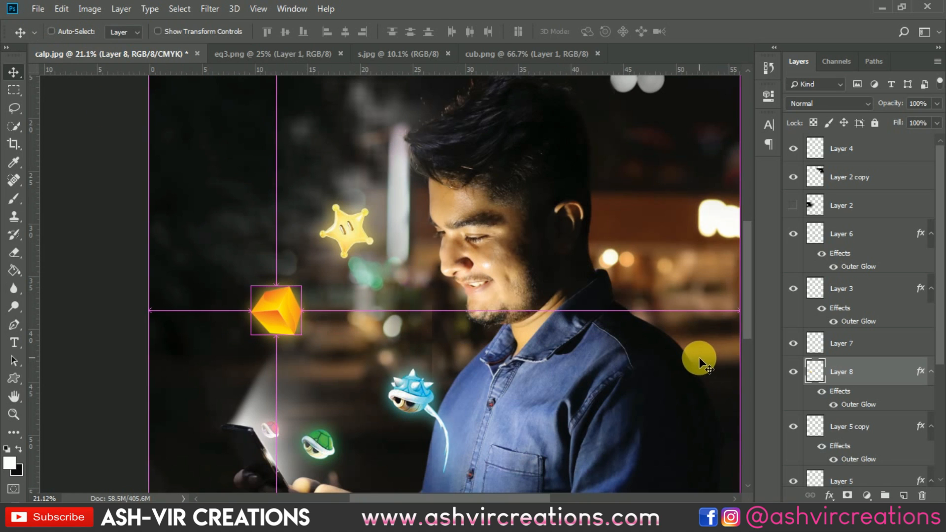
pyautogui.hotkey('ctrl', 'u')
pyautogui.moveTo(679, 261)
pyautogui.mouseDown()
pyautogui.moveTo(670, 260)
pyautogui.moveTo(695, 261)
pyautogui.mouseUp()
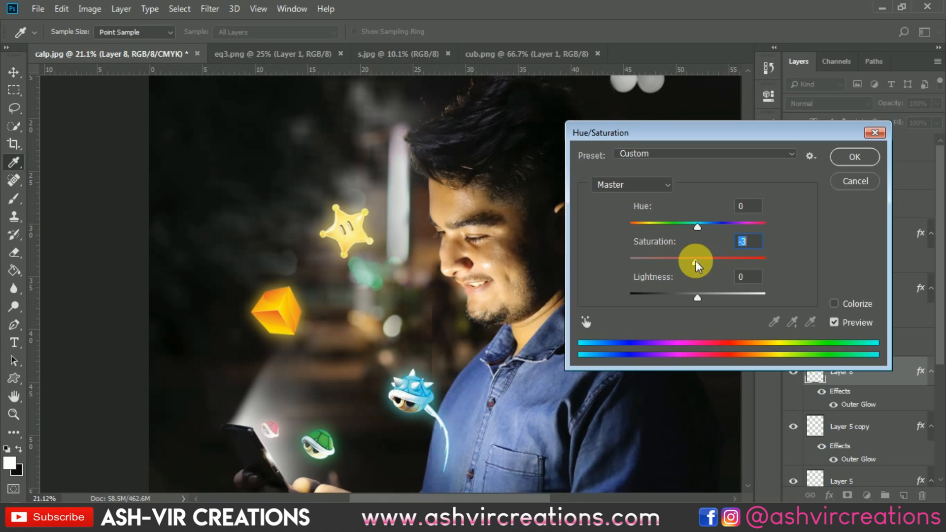
pyautogui.click(843, 161)
pyautogui.press('v')
# Compare the composite with the s.jpg reference image
pyautogui.scroll(-5, 326, 194)
pyautogui.scroll(1, 327, 194)
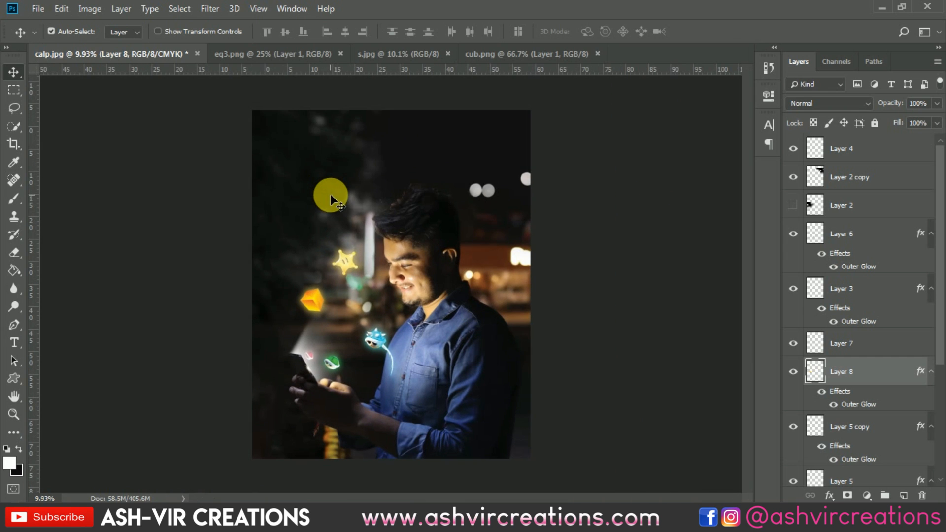
pyautogui.click(536, 48)
pyautogui.click(401, 58)
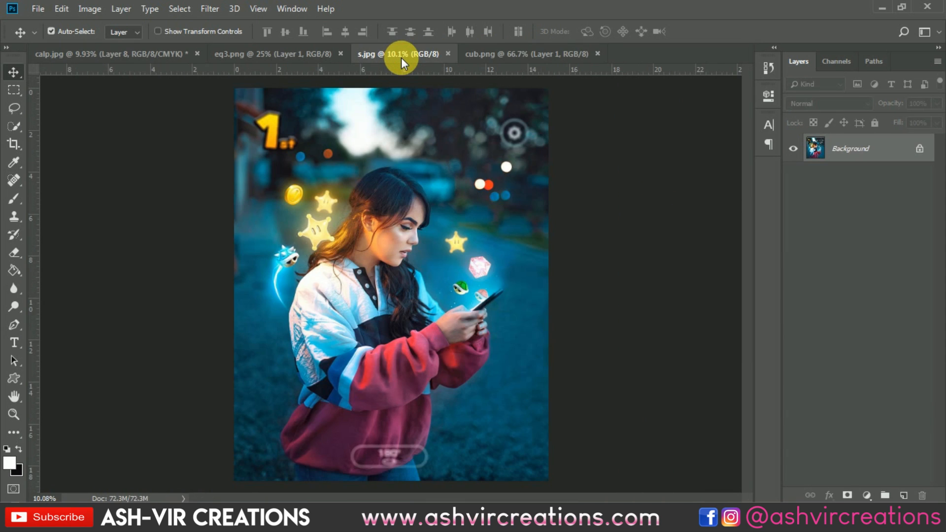
pyautogui.click(131, 54)
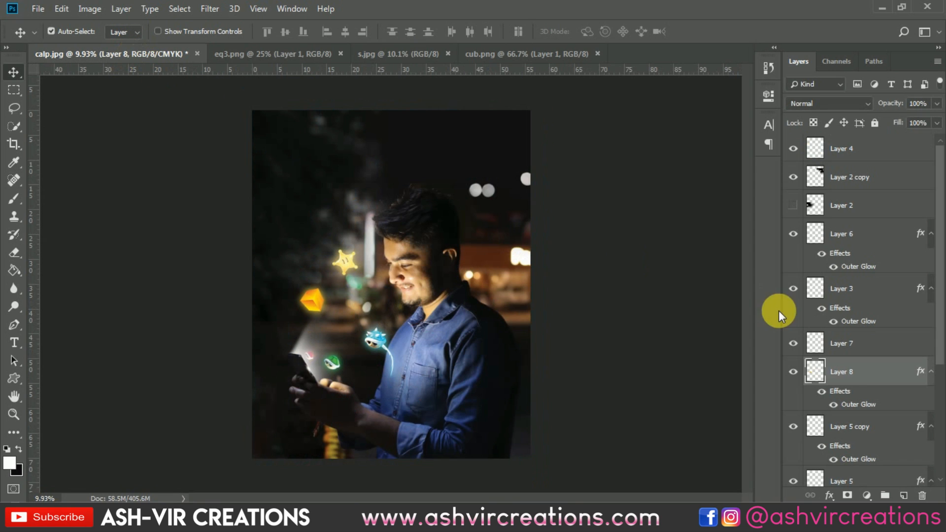
pyautogui.click(794, 371)
pyautogui.click(794, 371)
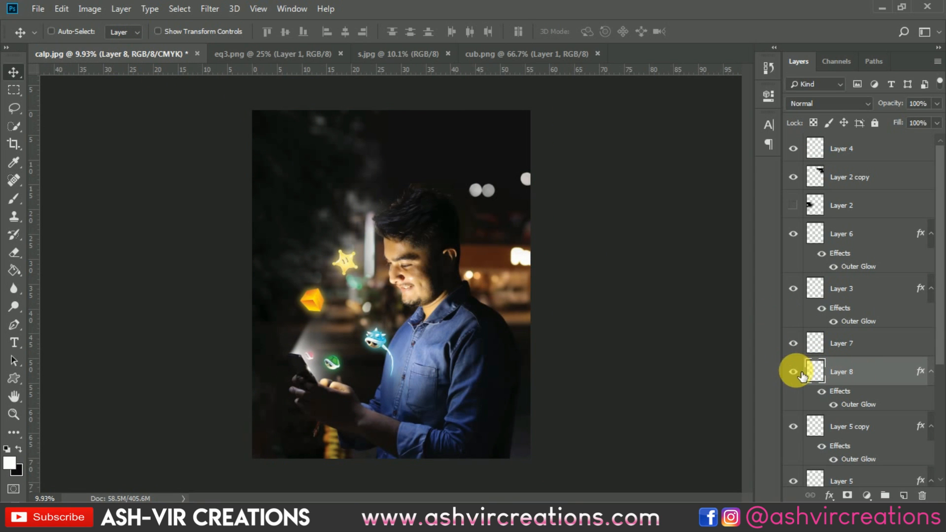
# Set the cube's hue to -120 and saturation to -7 with Hue/Saturation
pyautogui.hotkey('ctrl', 'u')
pyautogui.moveTo(699, 222); pyautogui.dragTo(646, 224)
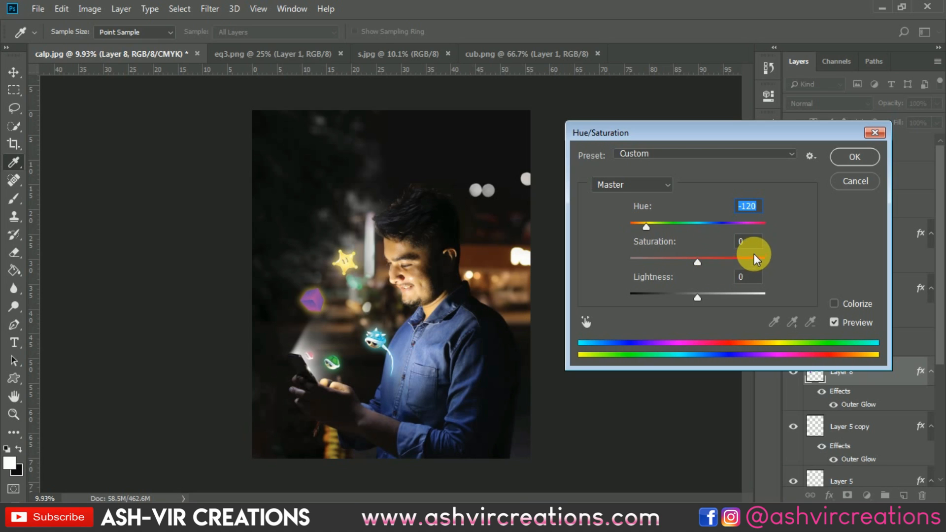
pyautogui.moveTo(704, 262); pyautogui.dragTo(700, 264)
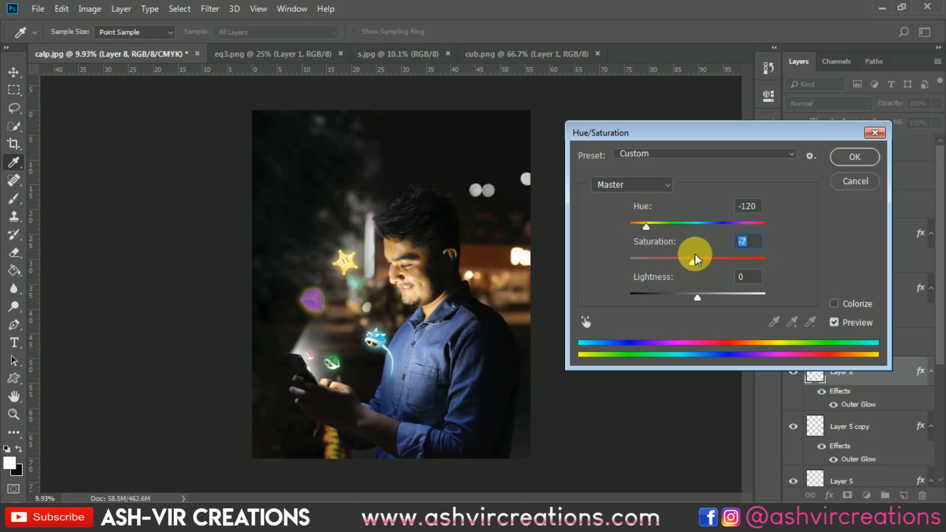
pyautogui.hotkey('ctrl', '+')
pyautogui.hotkey('ctrl', '+')
pyautogui.hotkey('ctrl', '+')
pyautogui.hotkey('ctrl', '+')
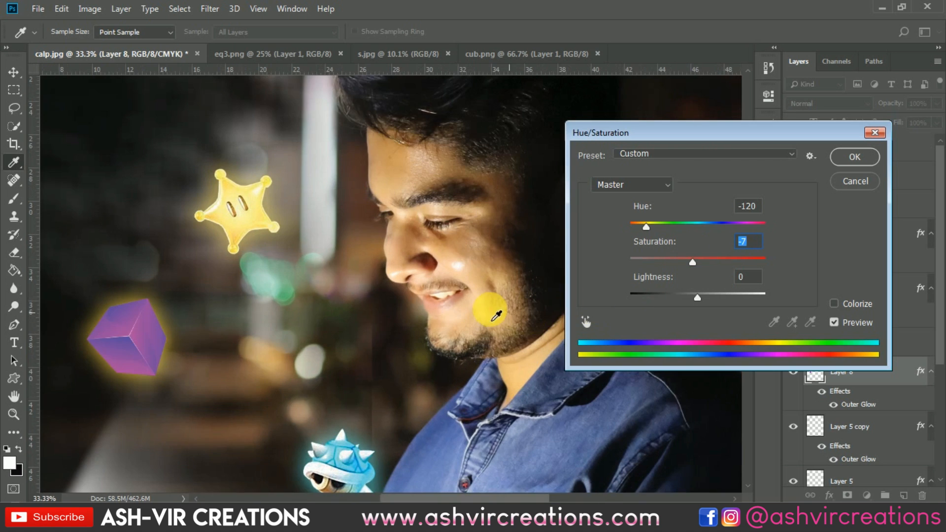
pyautogui.moveTo(313, 279); pyautogui.dragTo(551, 190)
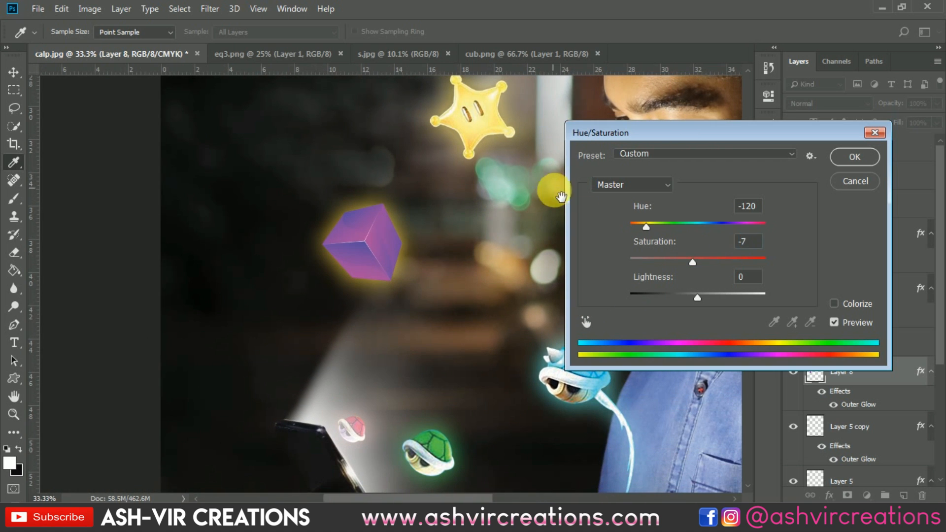
pyautogui.click(857, 156)
# Change the cube's outer glow colour to a purple sampled from the cube itself
pyautogui.doubleClick(837, 391)
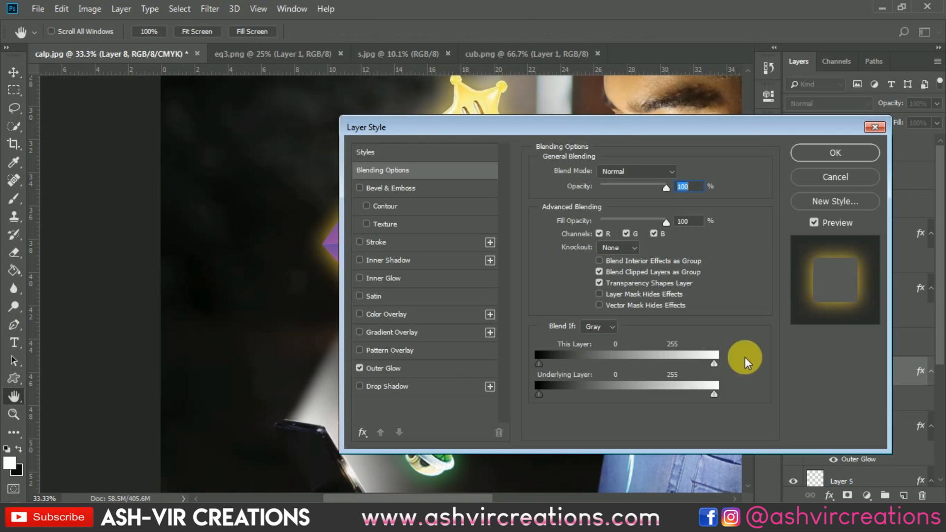
pyautogui.click(424, 371)
pyautogui.click(568, 219)
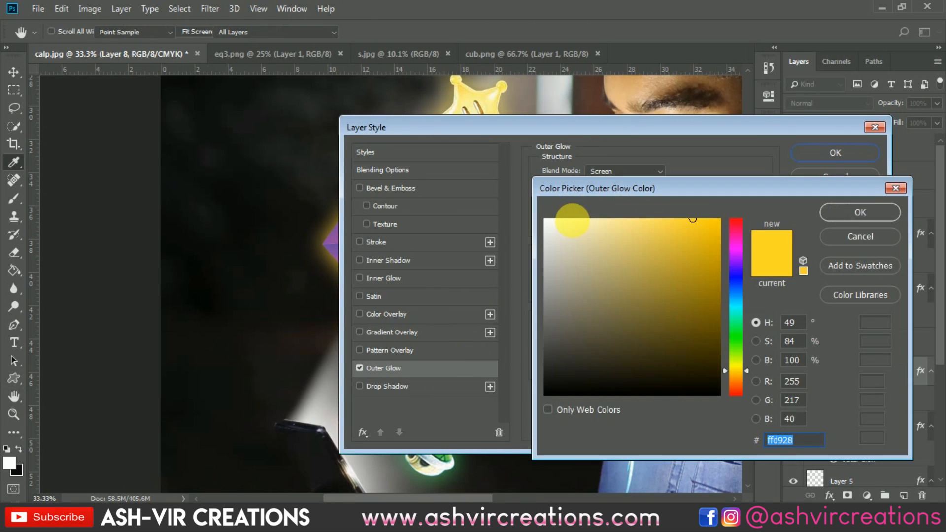
pyautogui.click(339, 234)
pyautogui.click(865, 209)
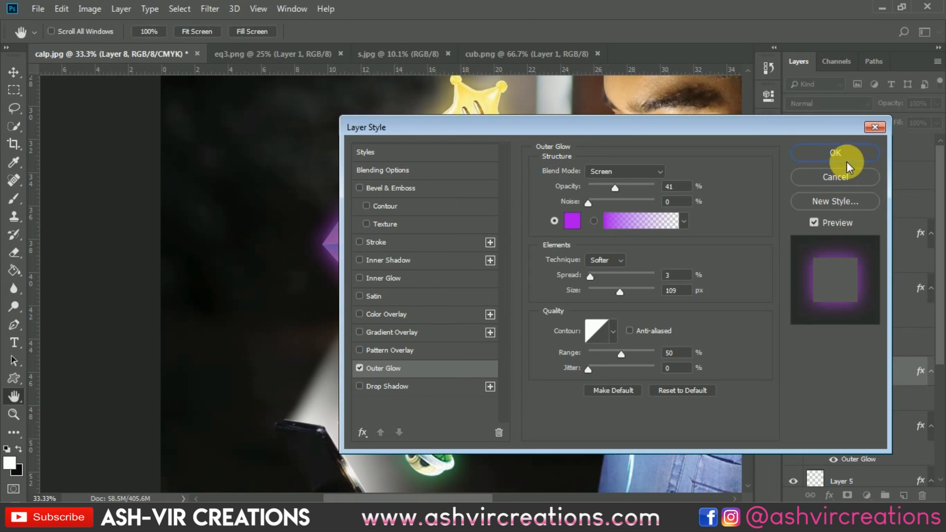
pyautogui.click(839, 153)
# View the cube and s.jpg reference images, then return to the composite
pyautogui.press('v')
pyautogui.scroll(-3, 389, 227)
pyautogui.scroll(-1, 373, 200)
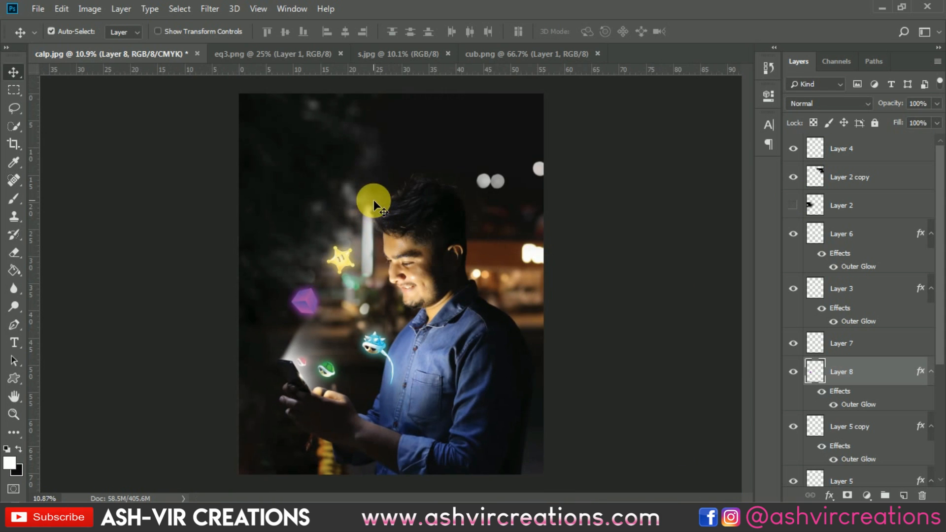
pyautogui.click(491, 55)
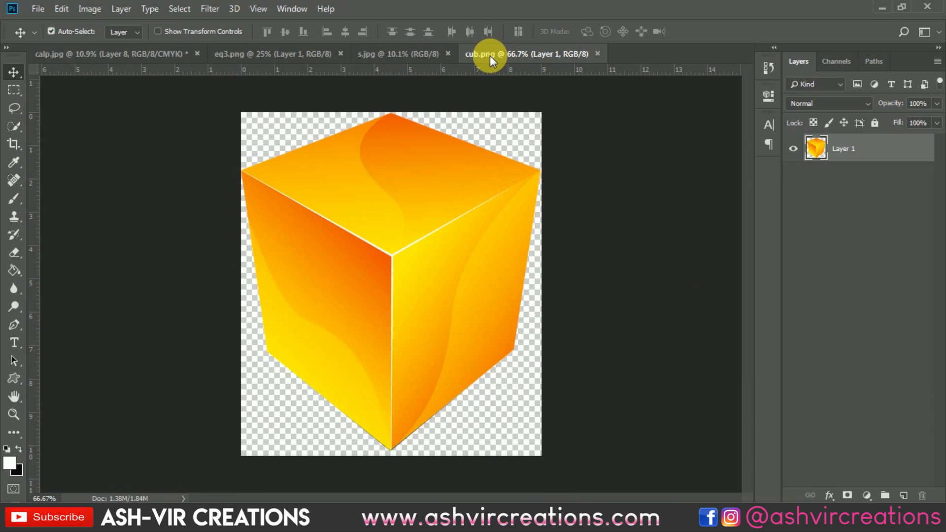
pyautogui.click(419, 55)
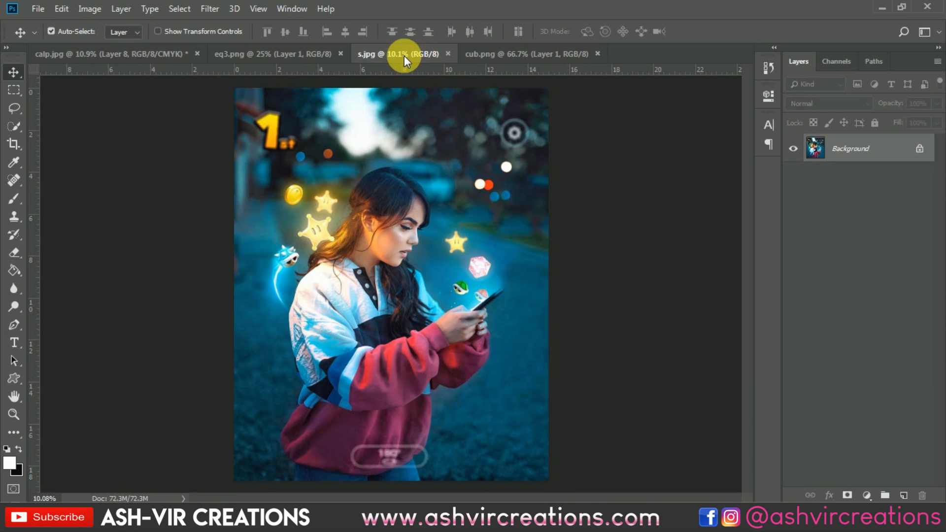
pyautogui.click(86, 59)
# Duplicate the star layer
pyautogui.click(339, 255)
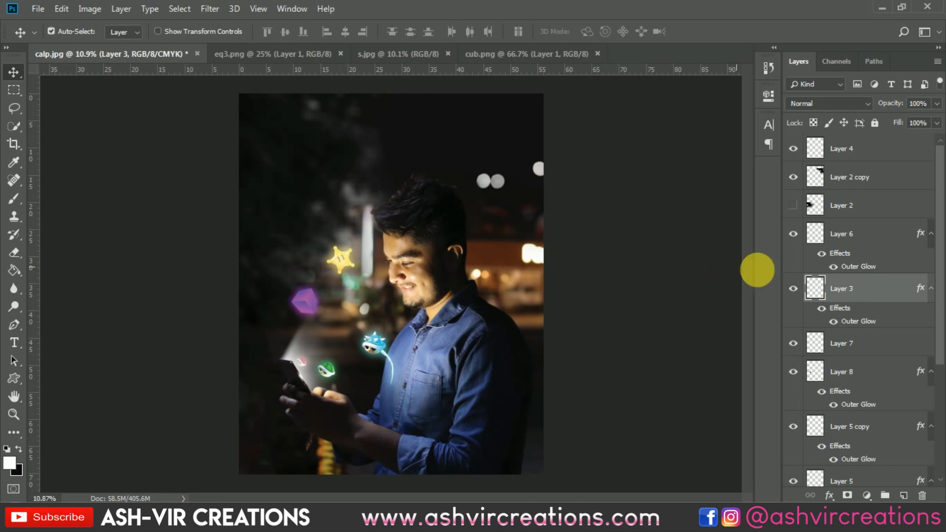
pyautogui.rightClick(847, 280)
pyautogui.click(713, 74)
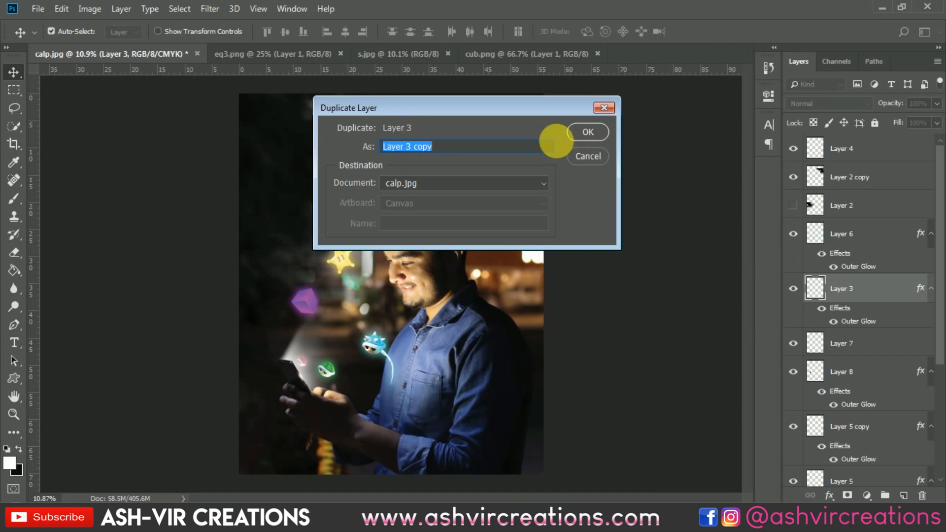
pyautogui.click(584, 131)
# Scale the star copy to about 70%, rotate it about 28°, and move it below the original star
pyautogui.scroll(4, 336, 262)
pyautogui.hotkey('ctrl', 't')
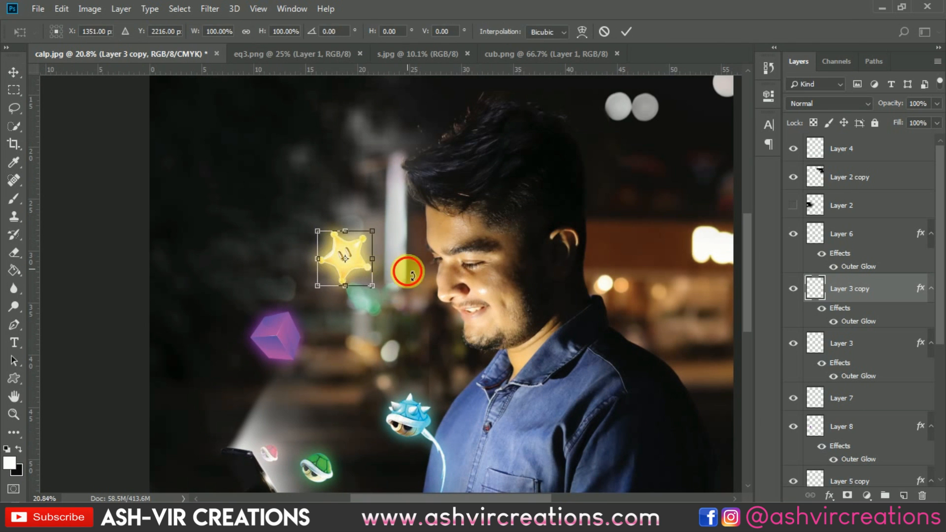
pyautogui.moveTo(408, 272); pyautogui.dragTo(393, 297)
pyautogui.moveTo(378, 247); pyautogui.dragTo(400, 346)
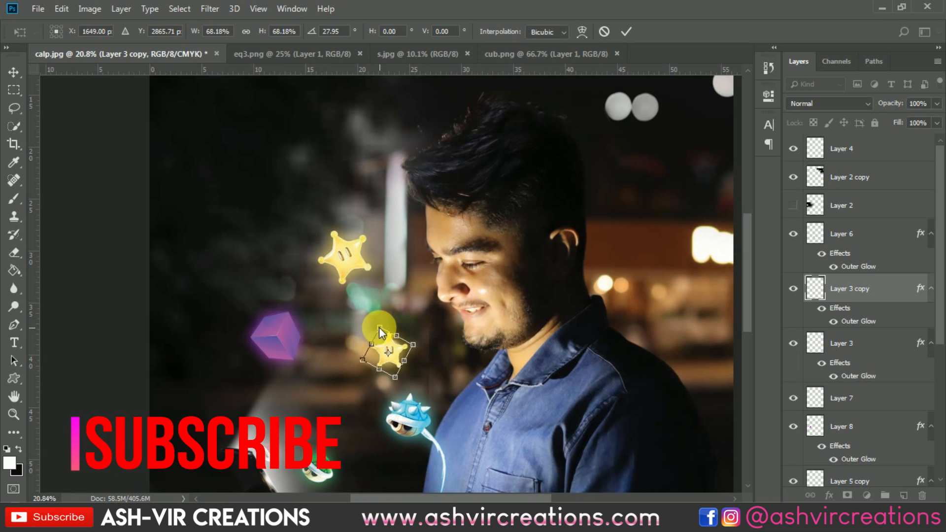
pyautogui.scroll(3, 380, 335)
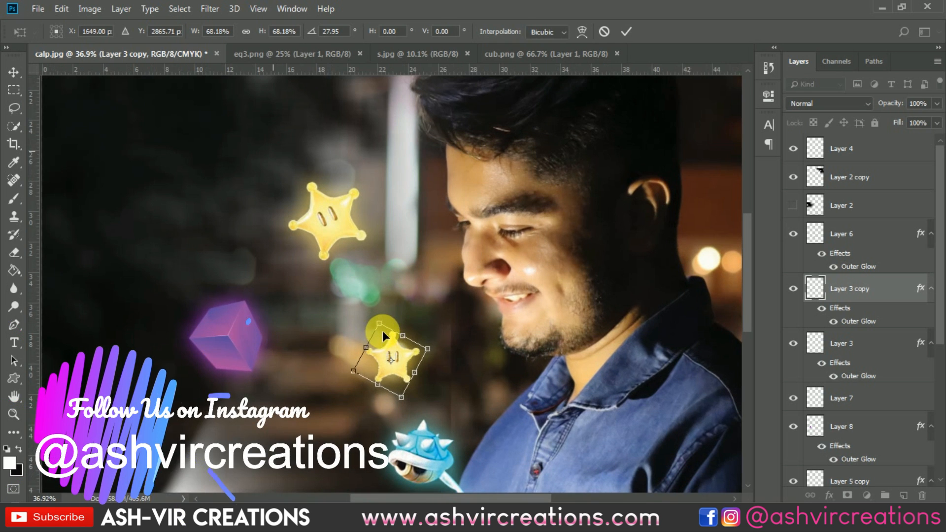
pyautogui.moveTo(381, 333); pyautogui.dragTo(382, 342)
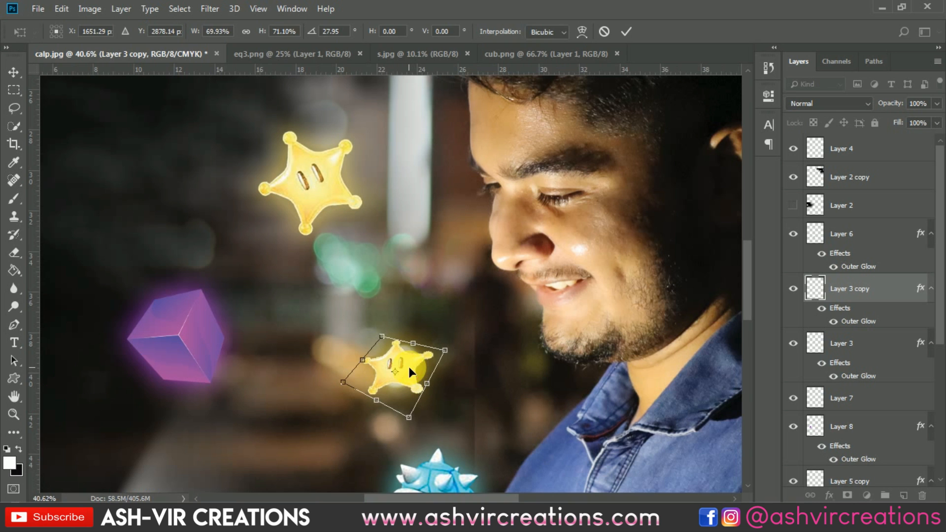
pyautogui.press('Return')
# Erase a stroke from the small star up toward the man's forehead on Layer 0 copy with the Eraser at 100% opacity
pyautogui.scroll(-2, 410, 365)
pyautogui.scroll(3, 413, 361)
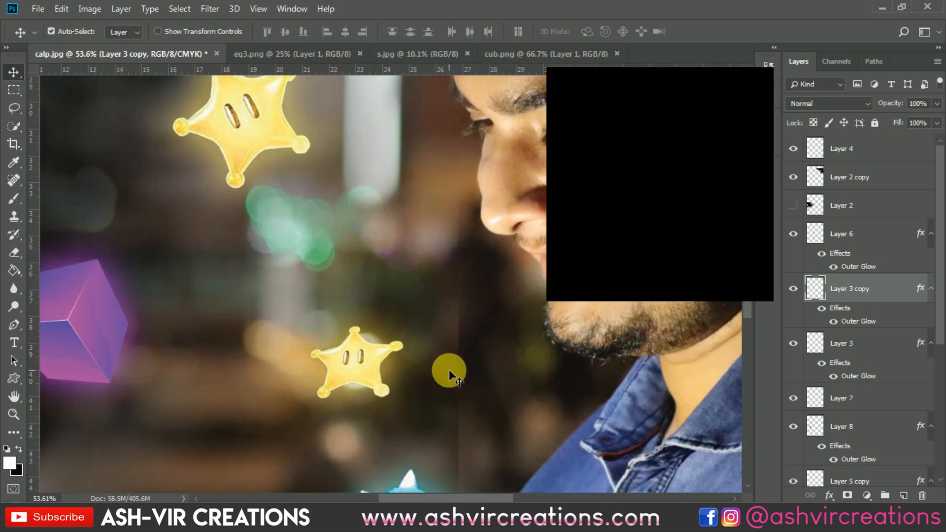
pyautogui.click(401, 300)
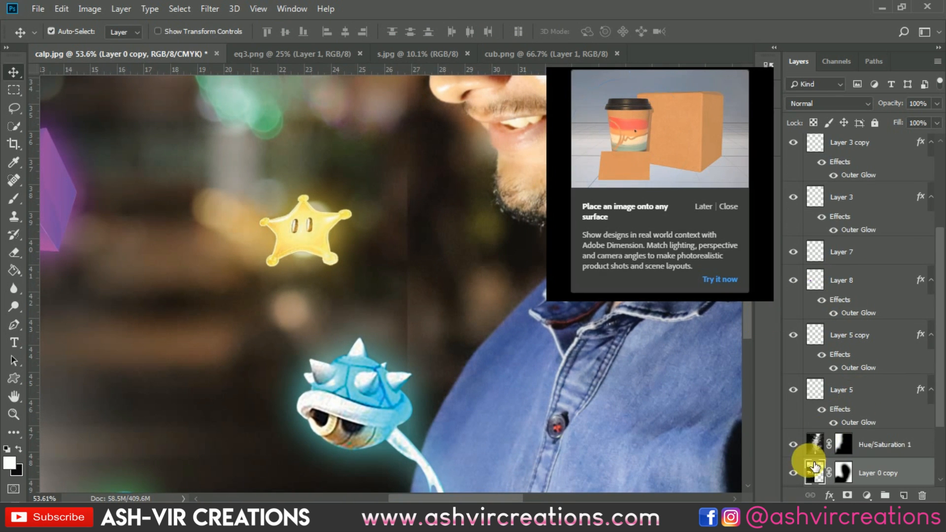
pyautogui.click(14, 252)
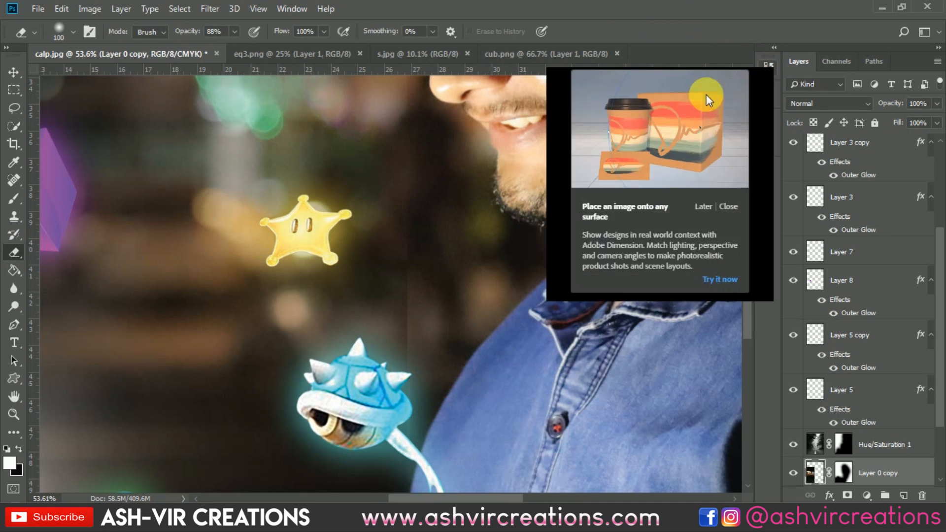
pyautogui.click(14, 270)
pyautogui.click(16, 254)
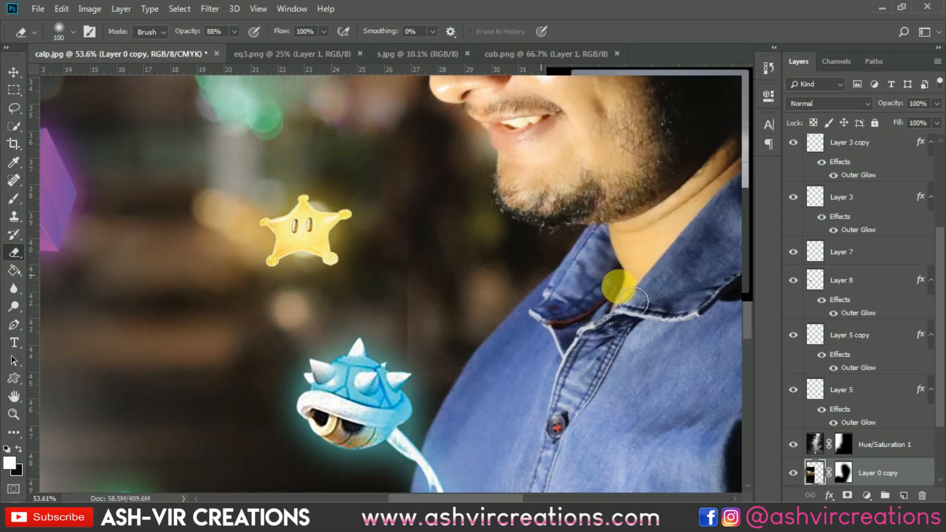
pyautogui.click(729, 210)
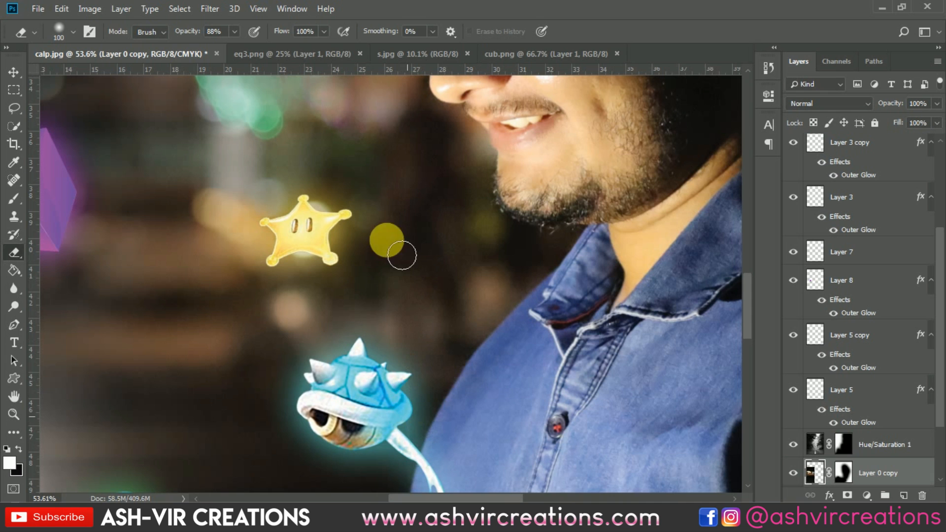
pyautogui.scroll(-3, 435, 331)
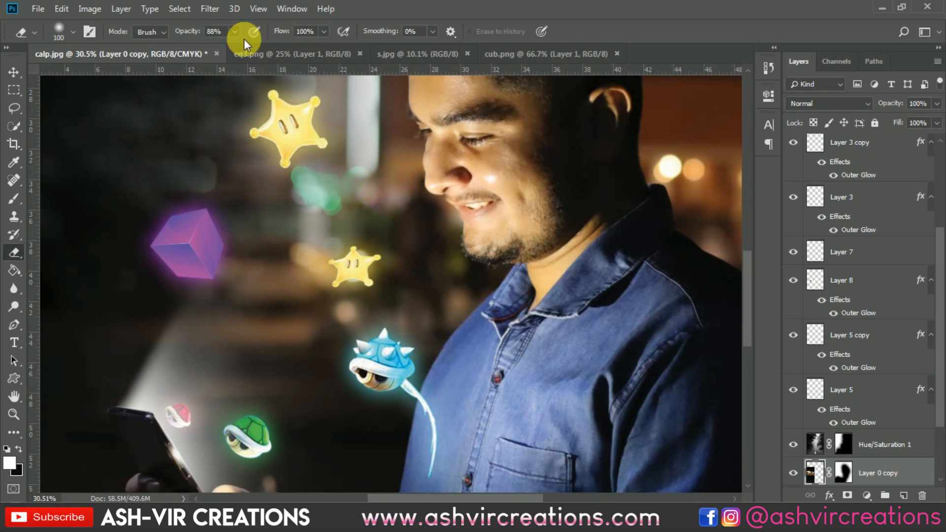
pyautogui.moveTo(189, 32); pyautogui.dragTo(202, 31)
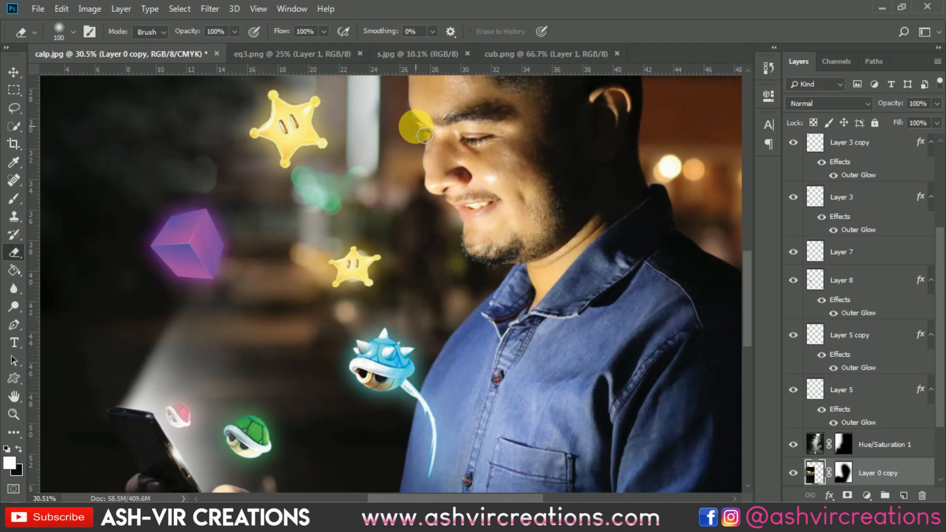
pyautogui.moveTo(438, 229); pyautogui.dragTo(461, 48)
# Import the Gold Coins image into the composite and move its layer above Layer 7
pyautogui.scroll(-8, 429, 180)
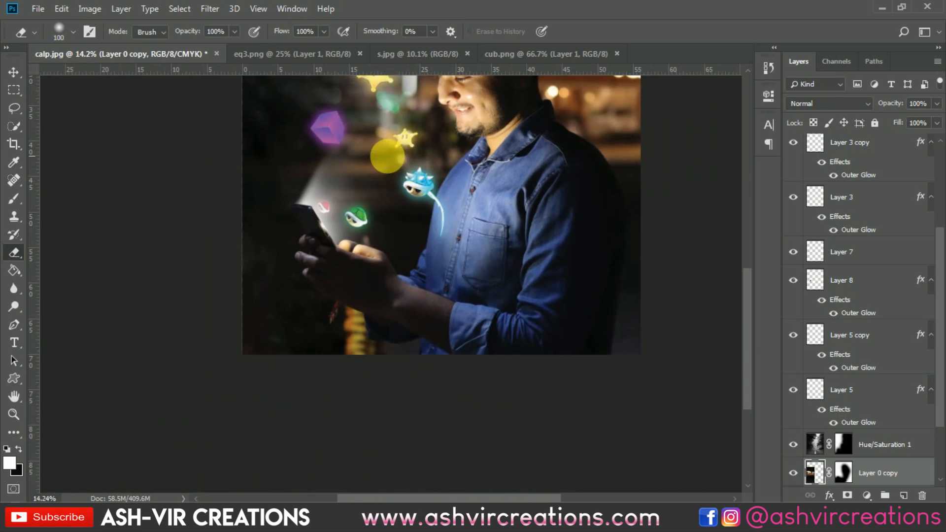
pyautogui.scroll(-3, 387, 156)
pyautogui.scroll(1, 347, 227)
pyautogui.press('v')
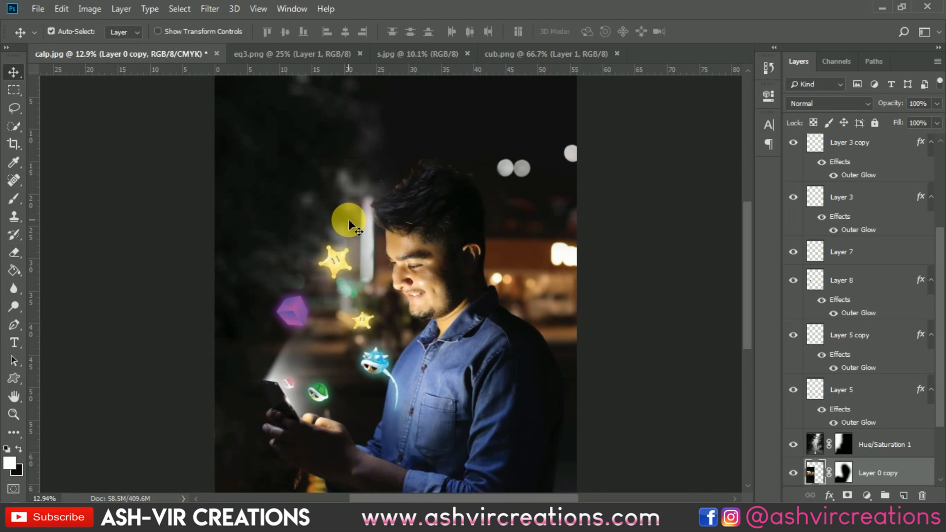
pyautogui.scroll(1, 348, 219)
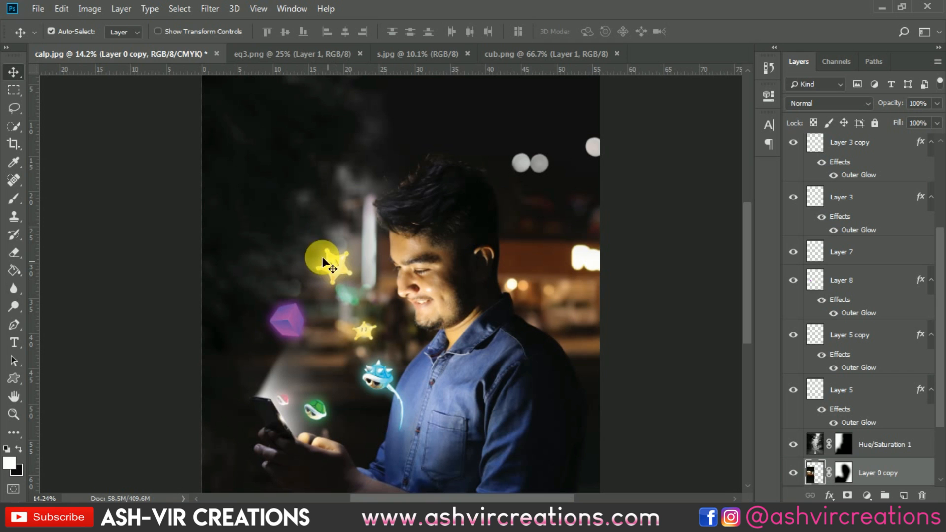
pyautogui.click(39, 9)
pyautogui.click(52, 30)
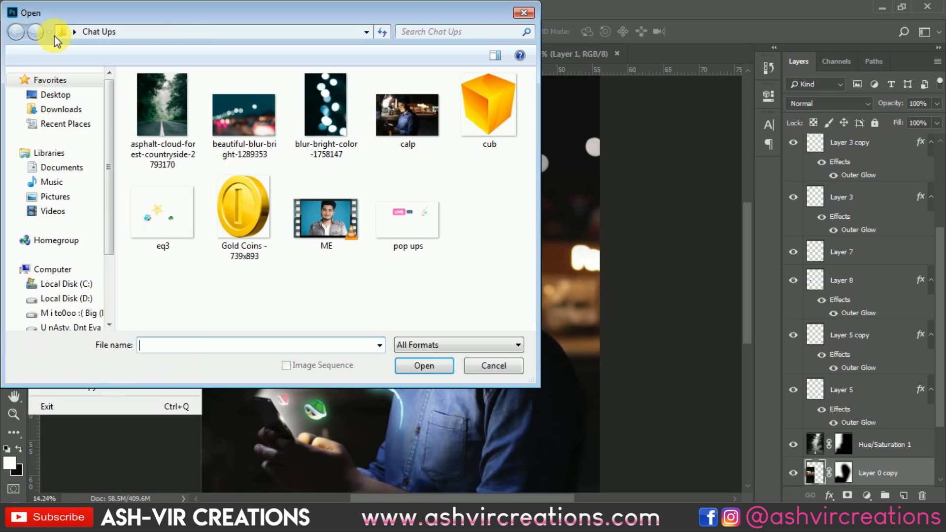
pyautogui.click(245, 188)
pyautogui.doubleClick(245, 188)
pyautogui.moveTo(306, 205)
pyautogui.mouseDown()
pyautogui.moveTo(247, 131)
pyautogui.moveTo(128, 56)
pyautogui.moveTo(310, 187)
pyautogui.mouseUp()
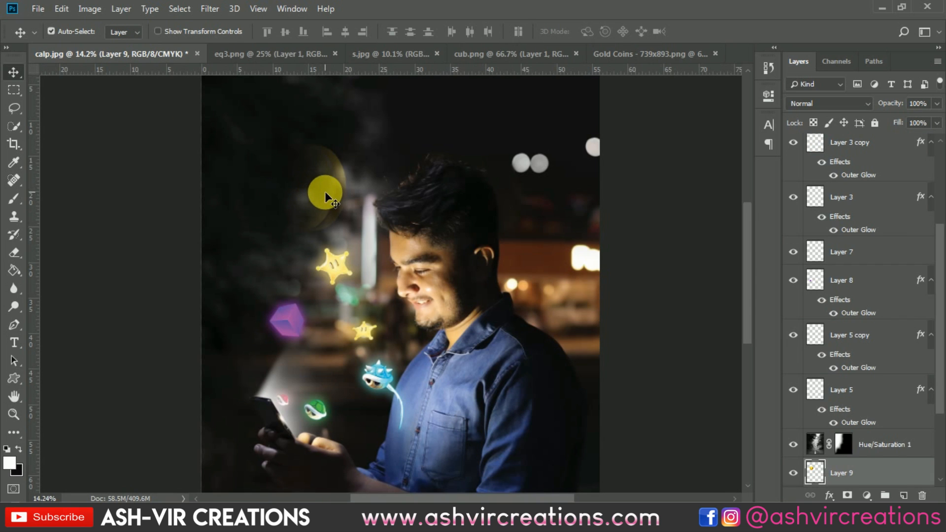
pyautogui.click(841, 469)
pyautogui.moveTo(845, 473); pyautogui.dragTo(841, 217)
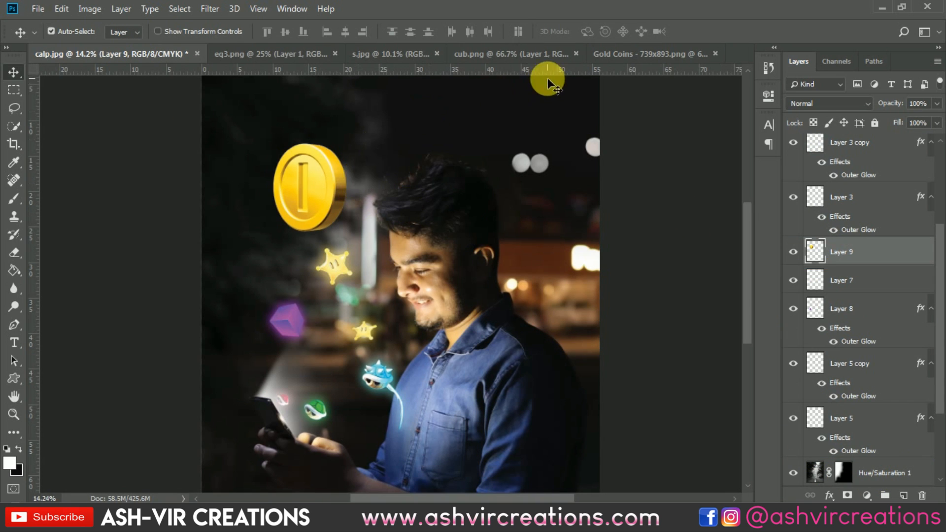
# View the s.jpg reference image and return to the composite
pyautogui.click(537, 58)
pyautogui.click(391, 55)
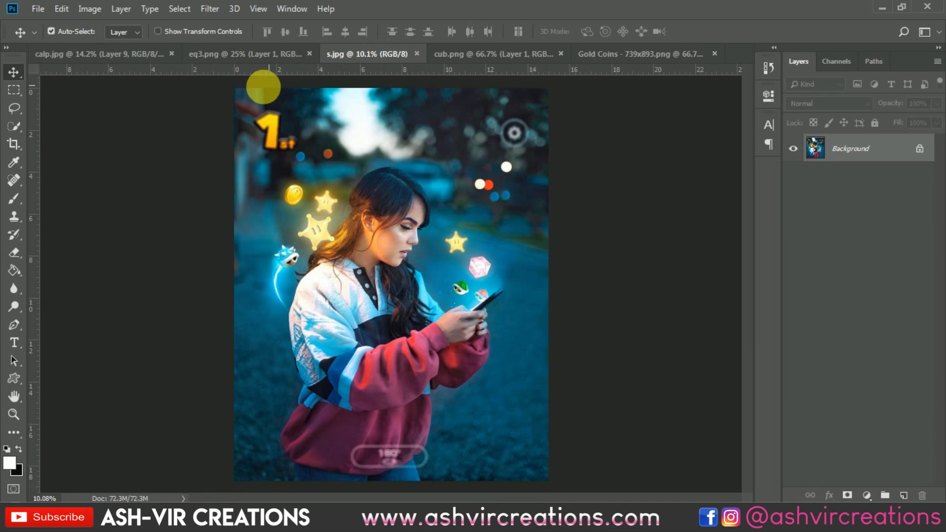
pyautogui.click(97, 49)
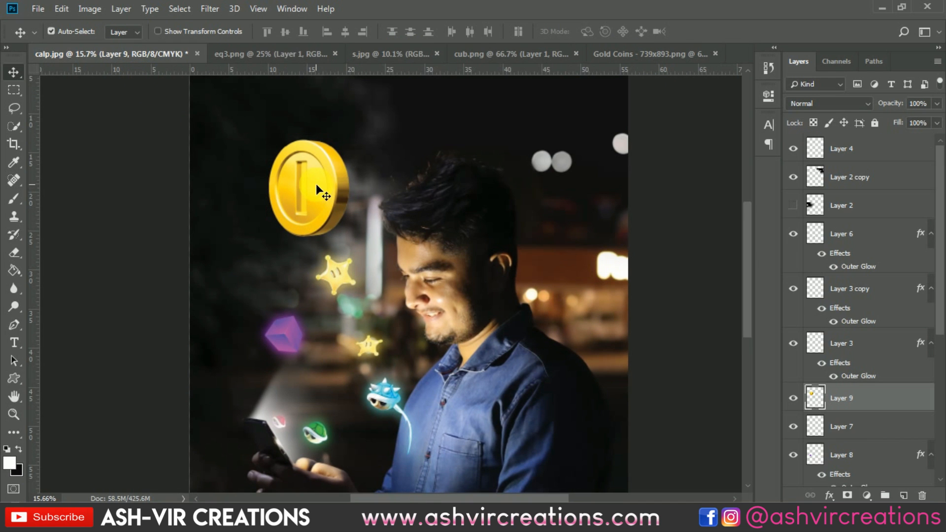
# Scale the coin down to about 33% and place it just above the large star
pyautogui.hotkey('ctrl', 't')
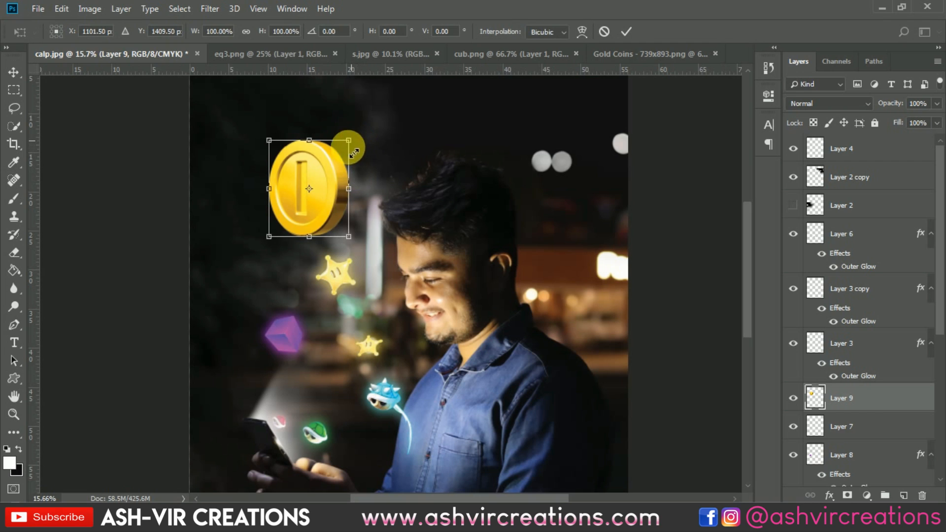
pyautogui.moveTo(354, 153); pyautogui.dragTo(330, 193)
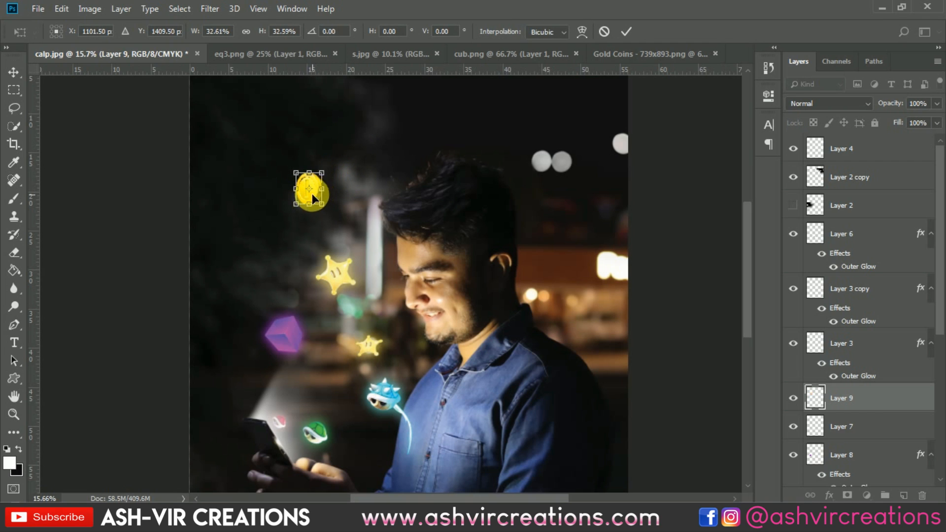
pyautogui.press('Return')
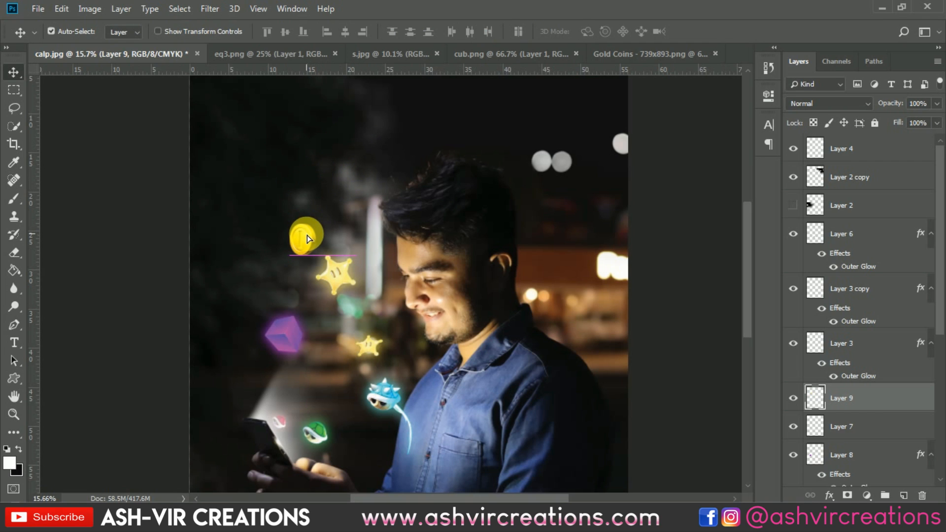
pyautogui.moveTo(307, 236); pyautogui.dragTo(297, 246)
pyautogui.click(374, 304)
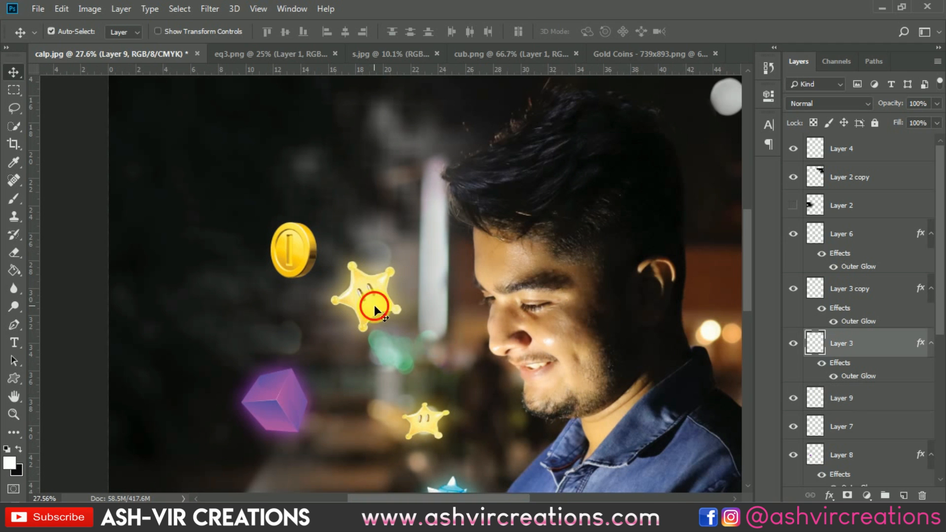
# Copy the outer glow layer style from Layer 3 and paste it onto the coin's layer
pyautogui.rightClick(850, 343)
pyautogui.click(718, 293)
pyautogui.click(287, 238)
pyautogui.rightClick(859, 394)
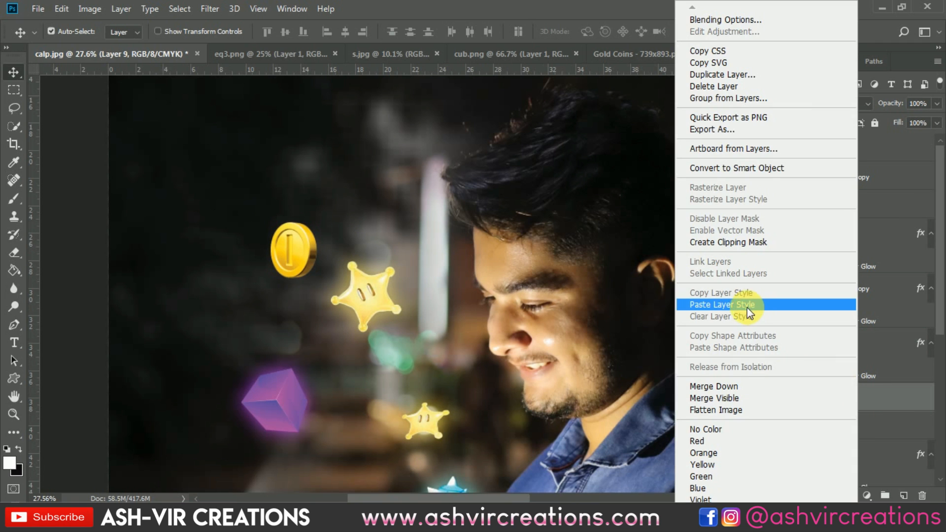
pyautogui.click(746, 311)
# Move the gold coin closer beside the large star
pyautogui.scroll(2, 344, 249)
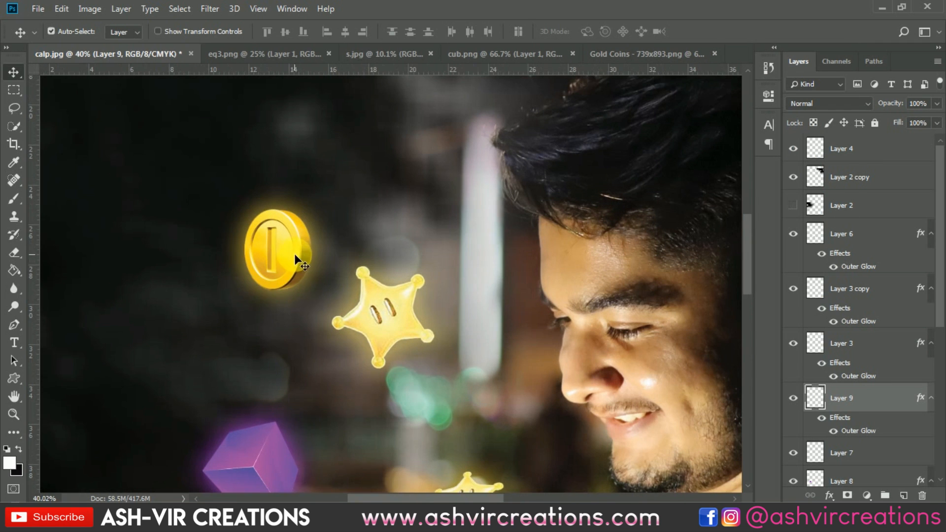
pyautogui.moveTo(297, 258); pyautogui.dragTo(278, 256)
pyautogui.scroll(-5, 275, 250)
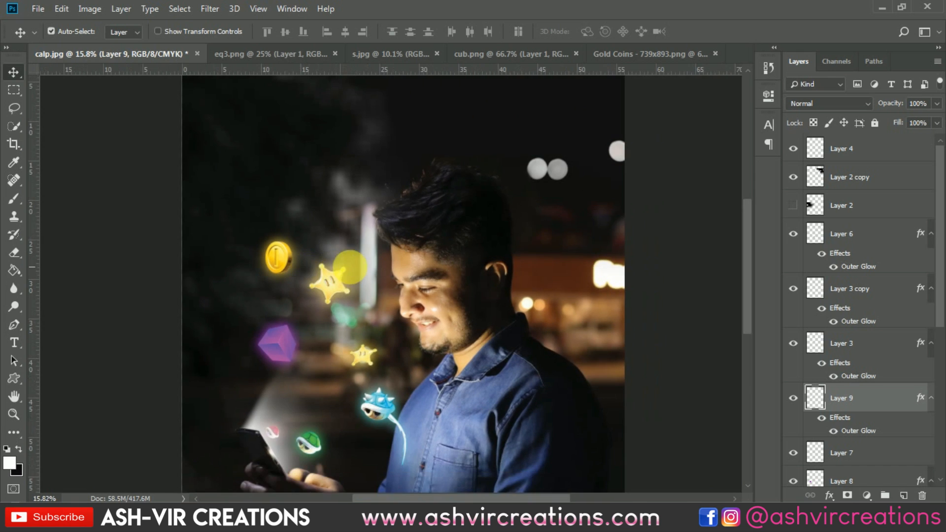
pyautogui.moveTo(355, 267); pyautogui.dragTo(441, 212)
pyautogui.moveTo(367, 205); pyautogui.dragTo(368, 239)
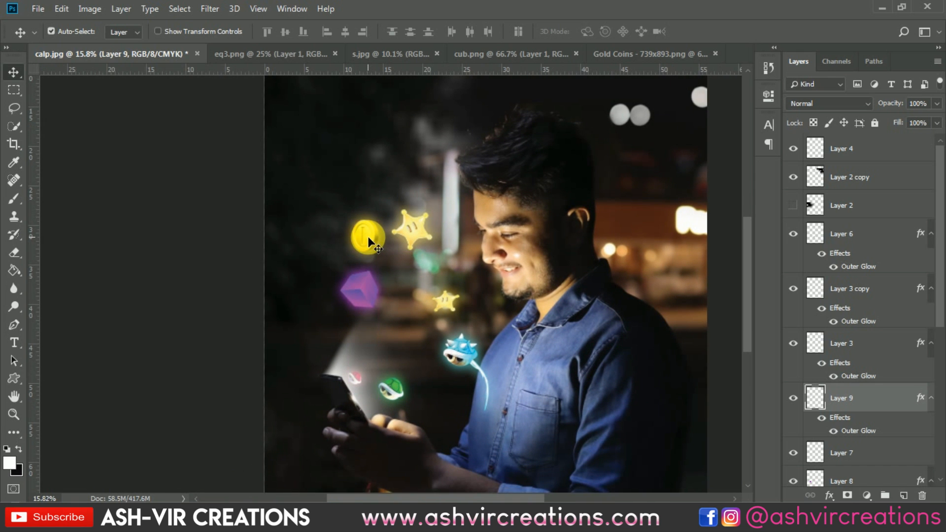
# Open the 036_fairy_dust_02_by_tigers_stock image from the Desktop
pyautogui.click(41, 15)
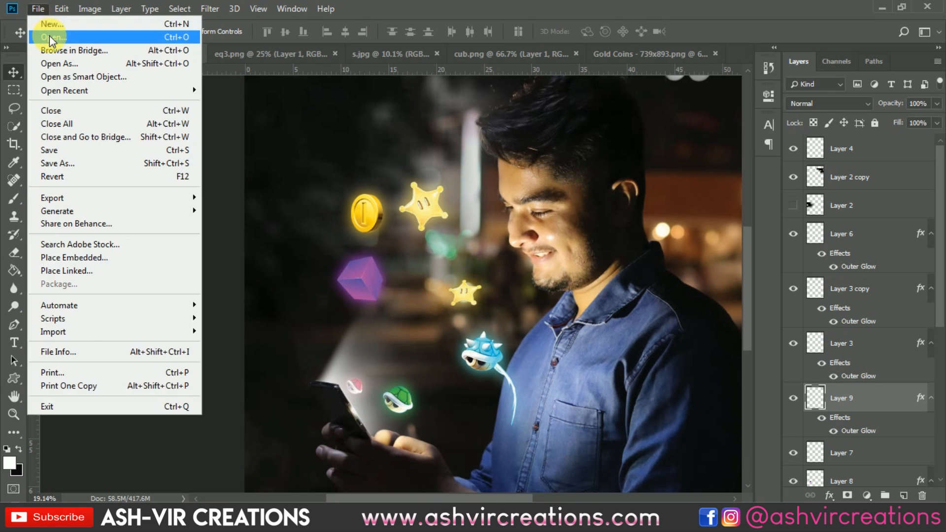
pyautogui.click(50, 35)
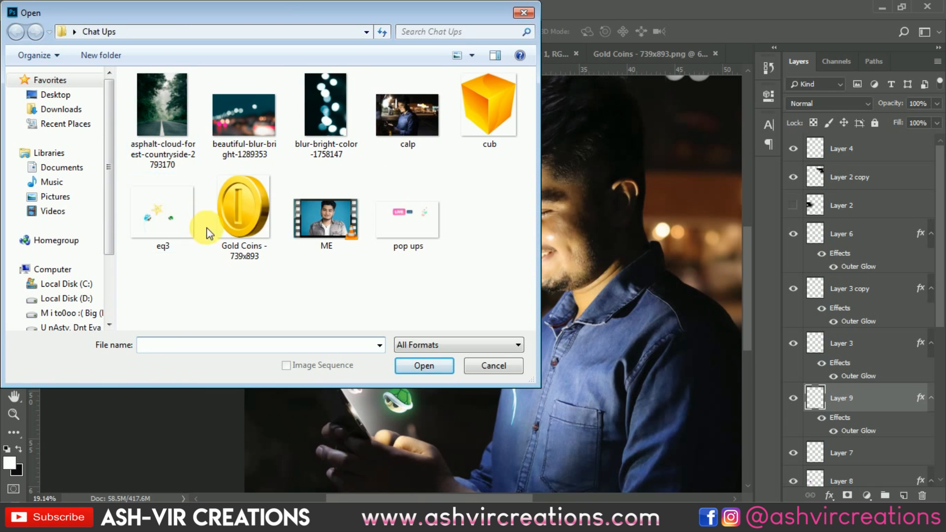
pyautogui.click(55, 95)
pyautogui.click(422, 203)
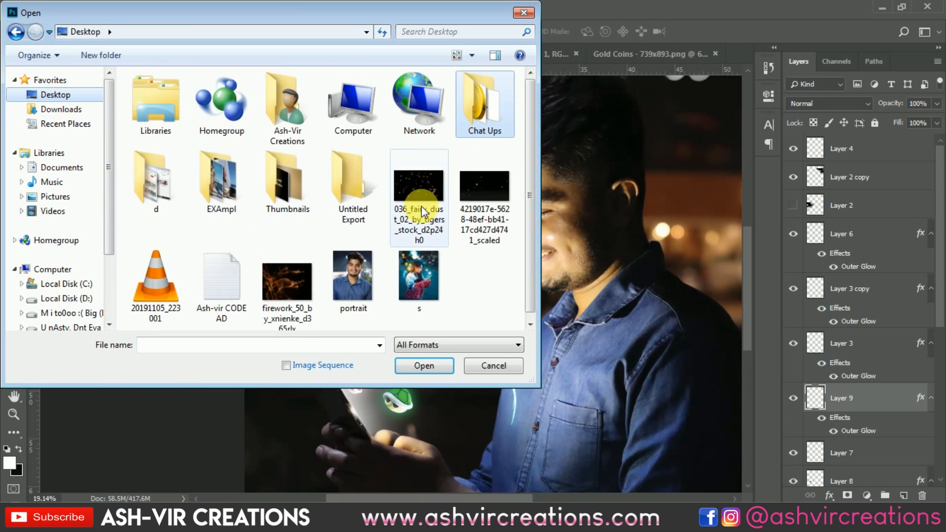
pyautogui.doubleClick(430, 185)
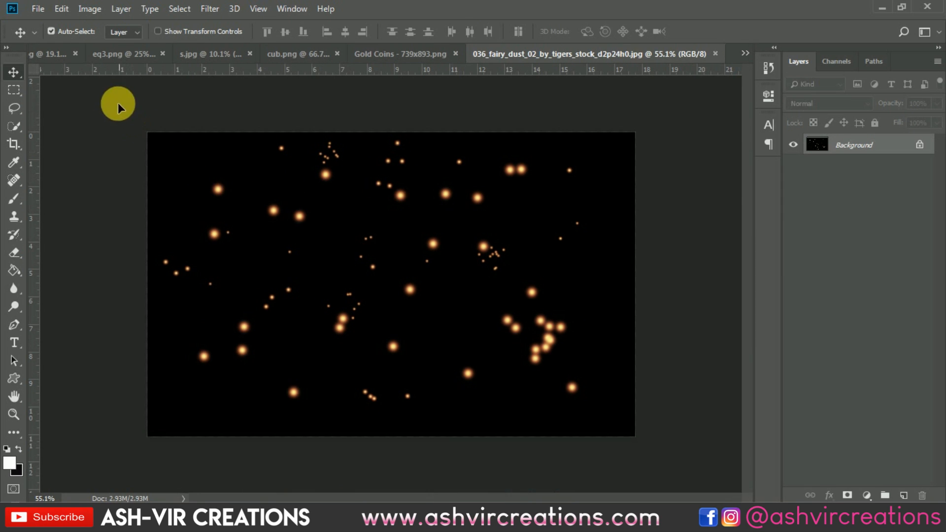
# Bring the fairy dust image into the composite and set its blend mode to Screen
pyautogui.click(56, 55)
pyautogui.moveTo(57, 60); pyautogui.dragTo(431, 262)
pyautogui.click(821, 104)
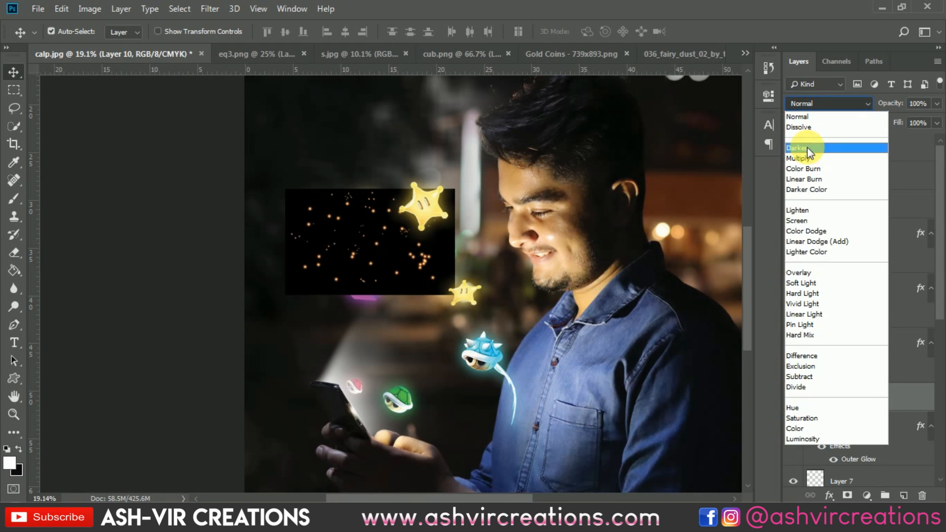
pyautogui.click(797, 220)
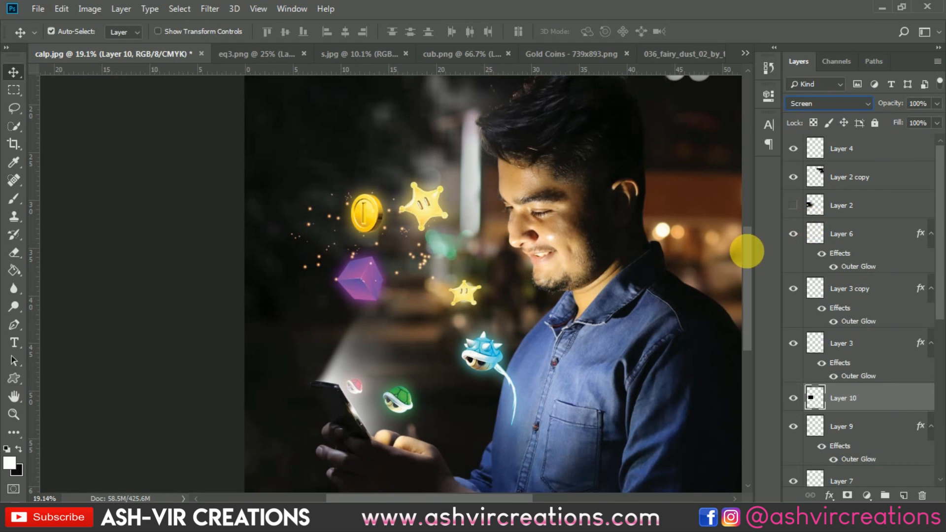
# Move the fairy dust layer down over the phone's light beam and scale it smaller
pyautogui.moveTo(412, 253); pyautogui.dragTo(429, 379)
pyautogui.hotkey('ctrl', 't')
pyautogui.moveTo(474, 328); pyautogui.dragTo(405, 311)
pyautogui.doubleClick(417, 374)
pyautogui.scroll(6, 409, 373)
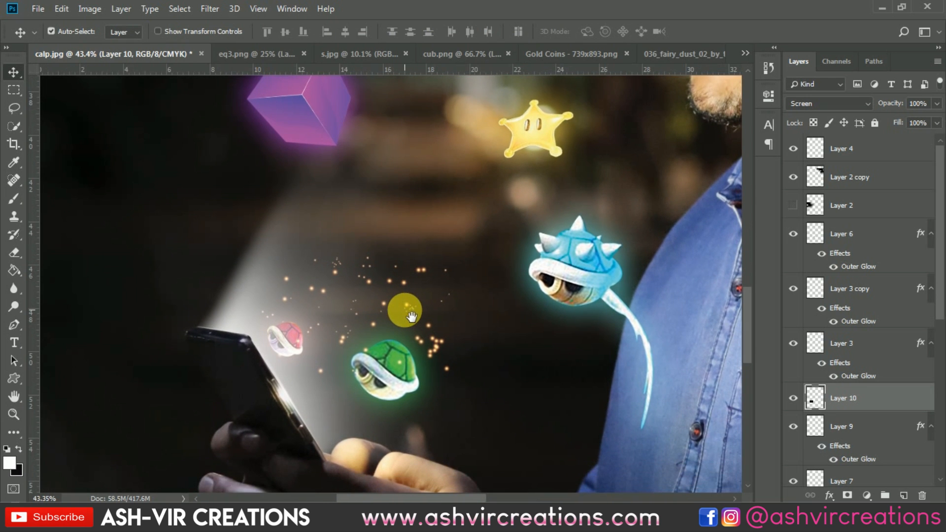
# Shift the fairy dust's hue with Hue/Saturation so its particles turn blue
pyautogui.hotkey('ctrl', 'u')
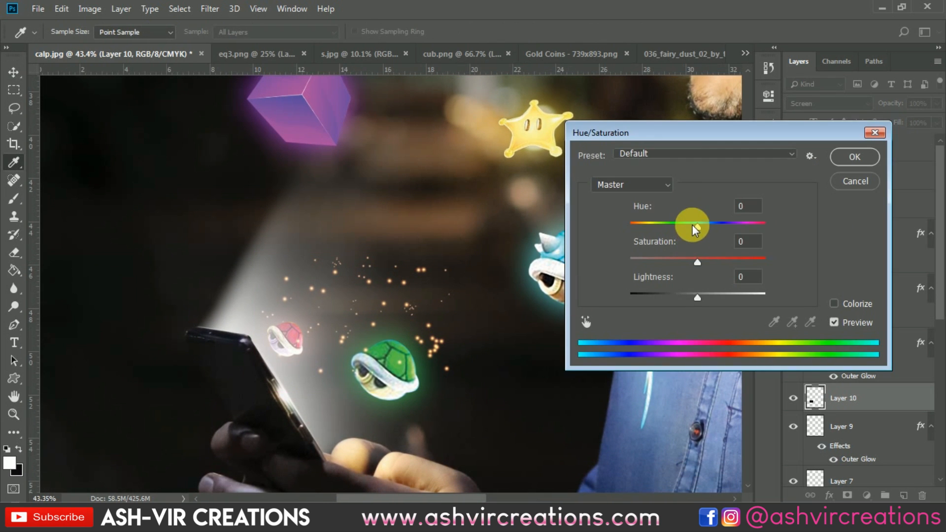
pyautogui.moveTo(693, 225); pyautogui.dragTo(635, 223)
pyautogui.click(846, 162)
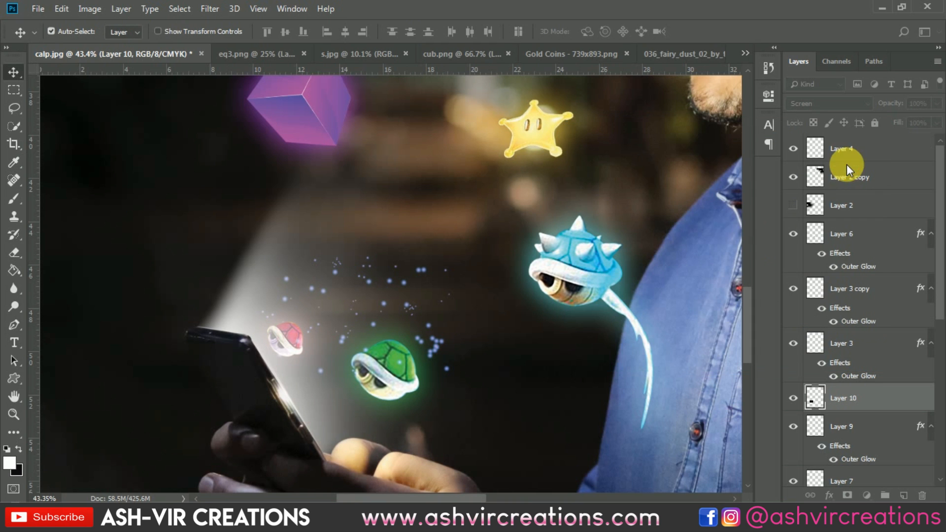
# Reposition the fairy dust slightly higher above the phone
pyautogui.scroll(2, 437, 337)
pyautogui.hotkey('ctrl', 't')
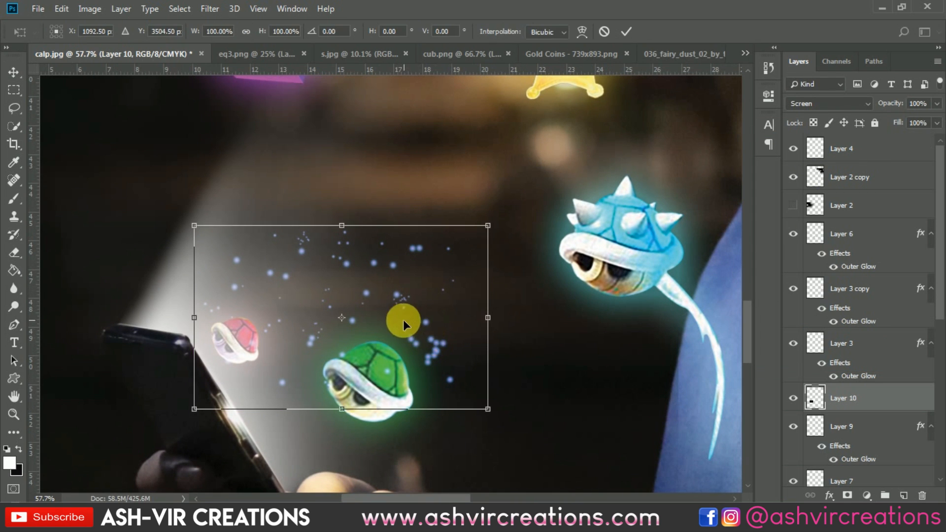
pyautogui.moveTo(358, 301); pyautogui.dragTo(371, 270)
pyautogui.press('Return')
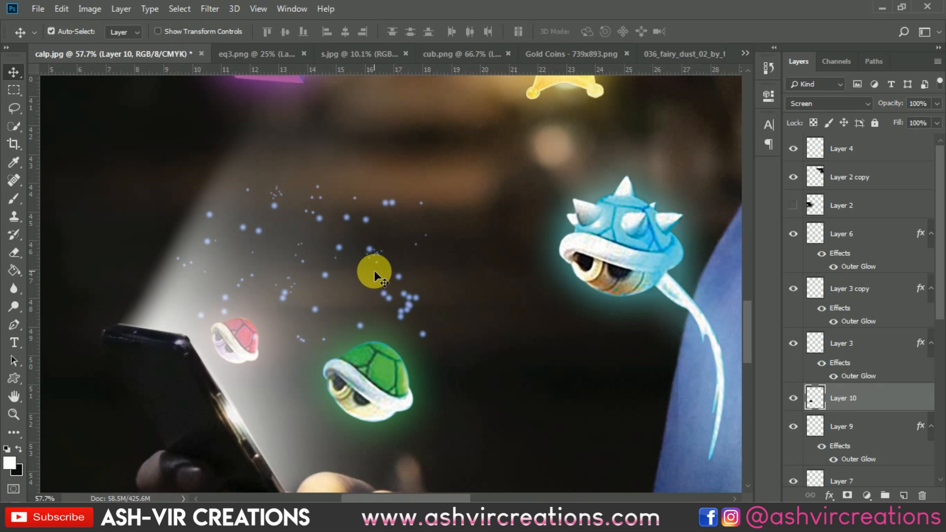
# Duplicate the fairy dust layer, move the copy onto the blue shell and rotate it about 27.5°
pyautogui.scroll(-6, 373, 271)
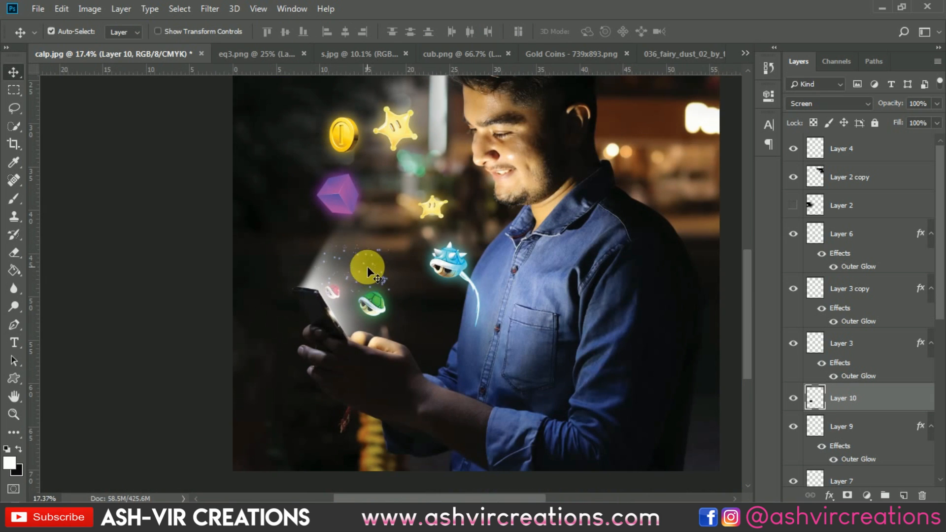
pyautogui.scroll(2, 367, 266)
pyautogui.hotkey('ctrl', 'j')
pyautogui.hotkey('ctrl', 't')
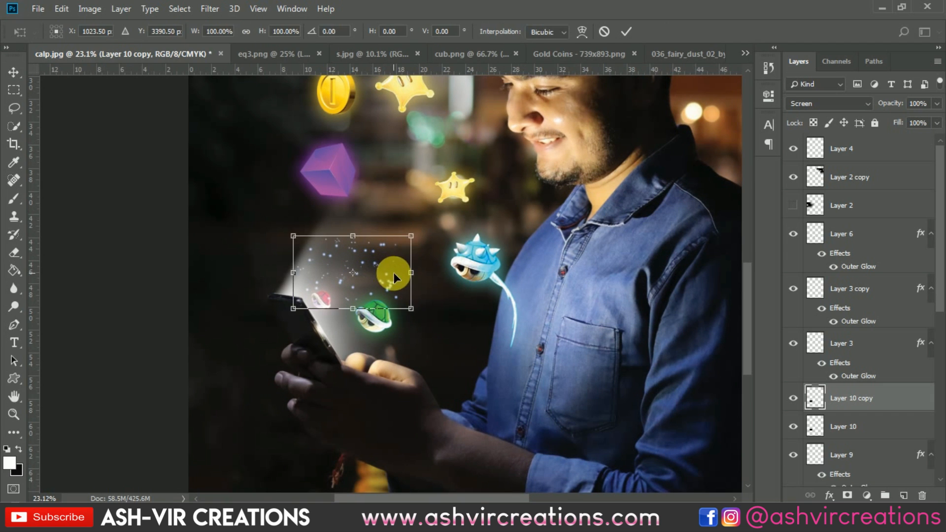
pyautogui.moveTo(394, 273); pyautogui.dragTo(508, 262)
pyautogui.moveTo(568, 223); pyautogui.dragTo(584, 271)
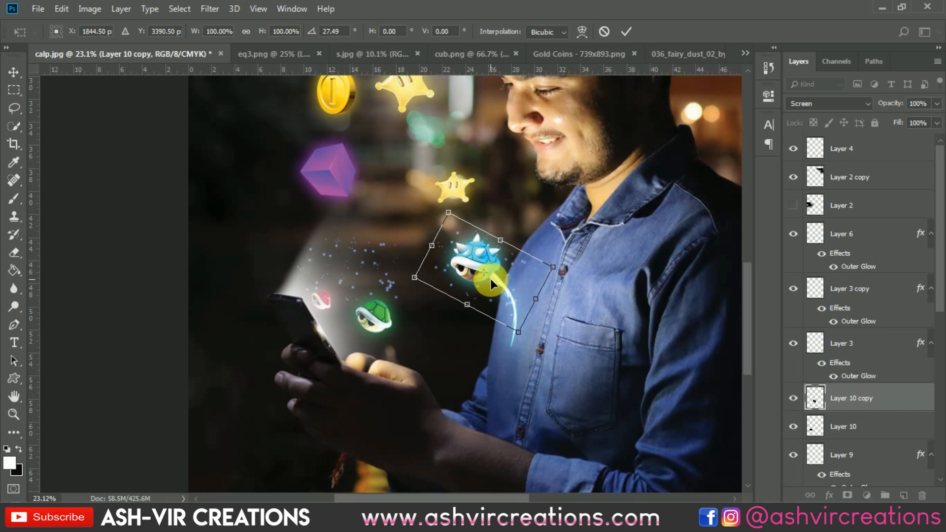
pyautogui.press('Return')
# Erase the duplicated dust particles around the blue shell with a 150 px Eraser
pyautogui.scroll(4, 490, 278)
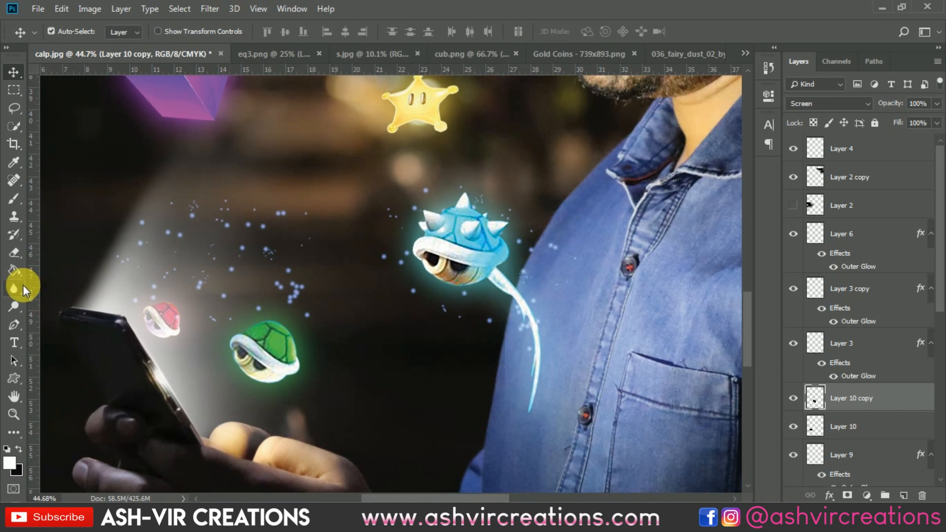
pyautogui.click(15, 252)
pyautogui.scroll(3, 415, 286)
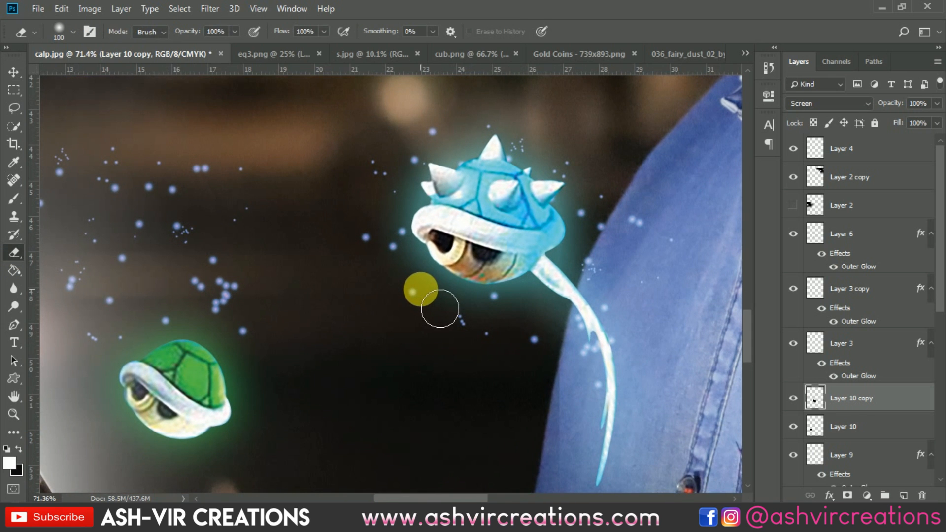
pyautogui.press(']')
pyautogui.moveTo(397, 249); pyautogui.dragTo(416, 222)
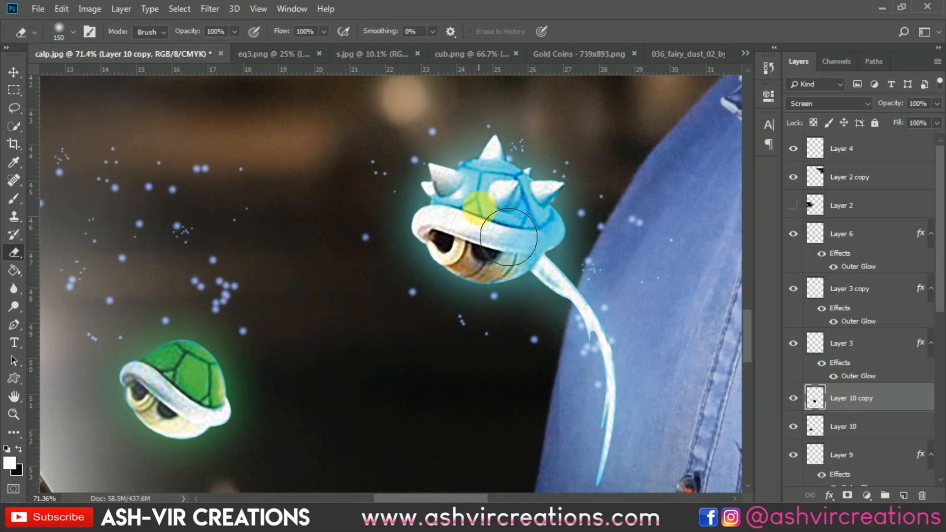
pyautogui.moveTo(586, 234); pyautogui.dragTo(642, 226)
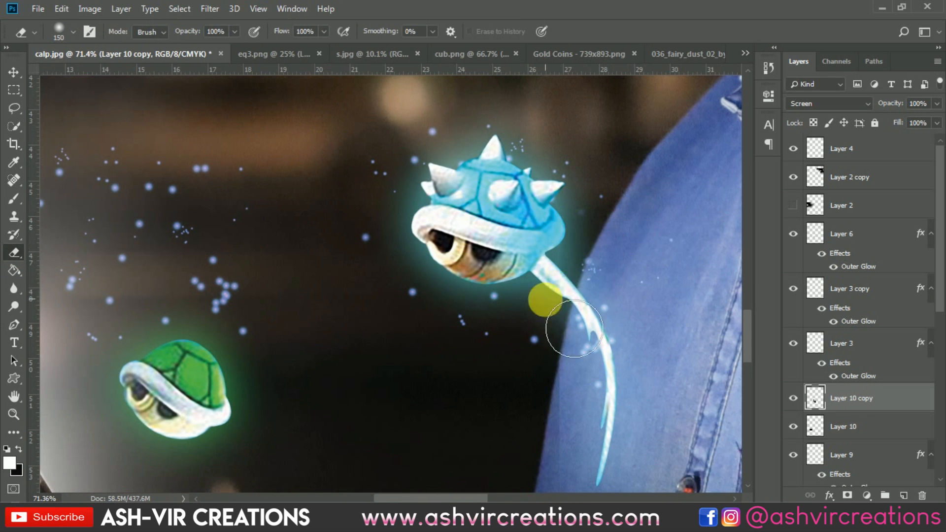
pyautogui.moveTo(617, 377)
pyautogui.mouseDown()
pyautogui.moveTo(630, 344)
pyautogui.moveTo(625, 417)
pyautogui.moveTo(512, 317)
pyautogui.mouseUp()
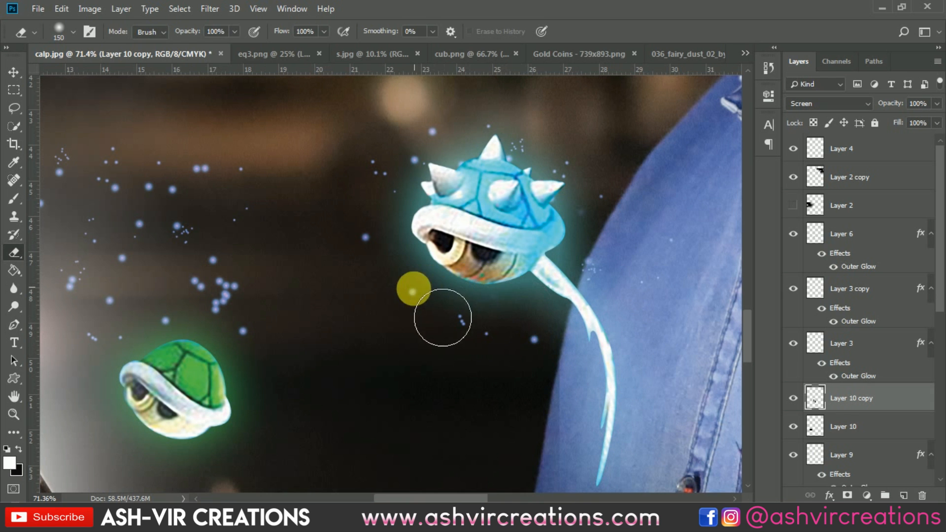
# View the s.jpg reference image and return to the composite
pyautogui.scroll(-8, 417, 287)
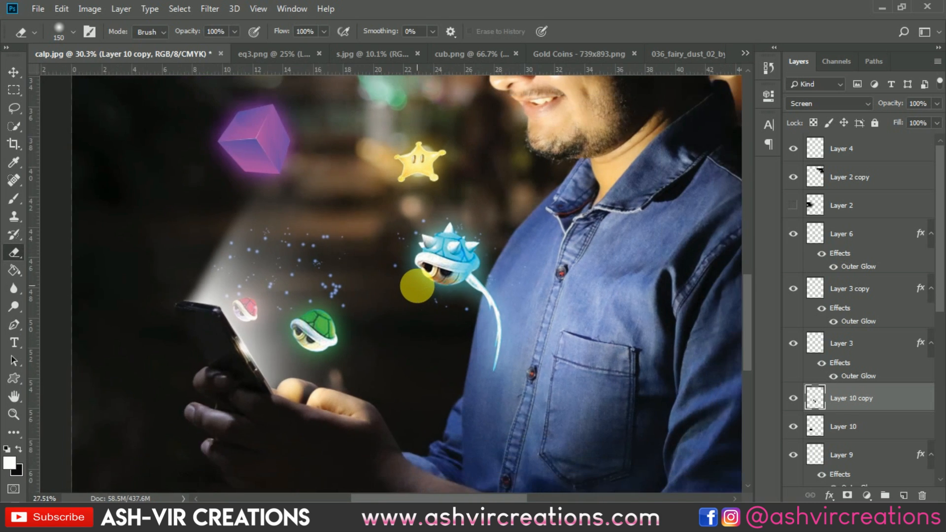
pyautogui.scroll(-2, 417, 286)
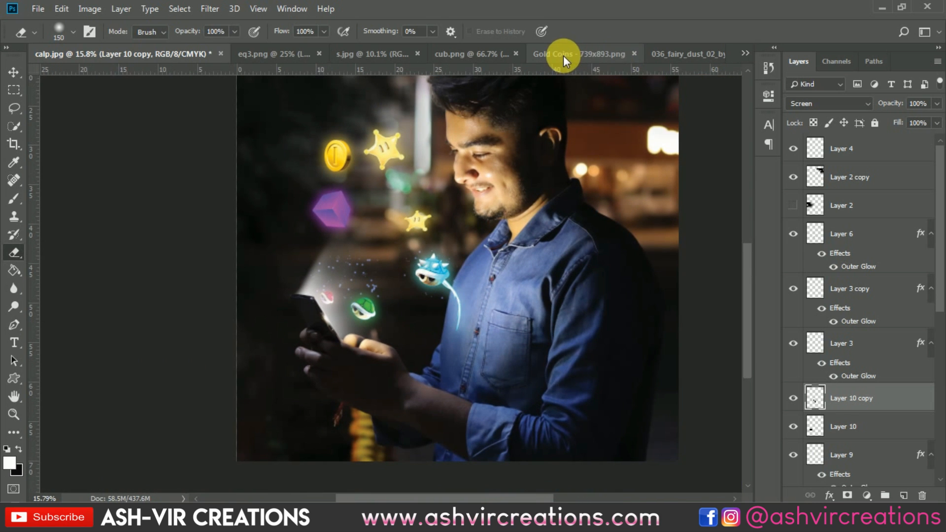
pyautogui.click(377, 52)
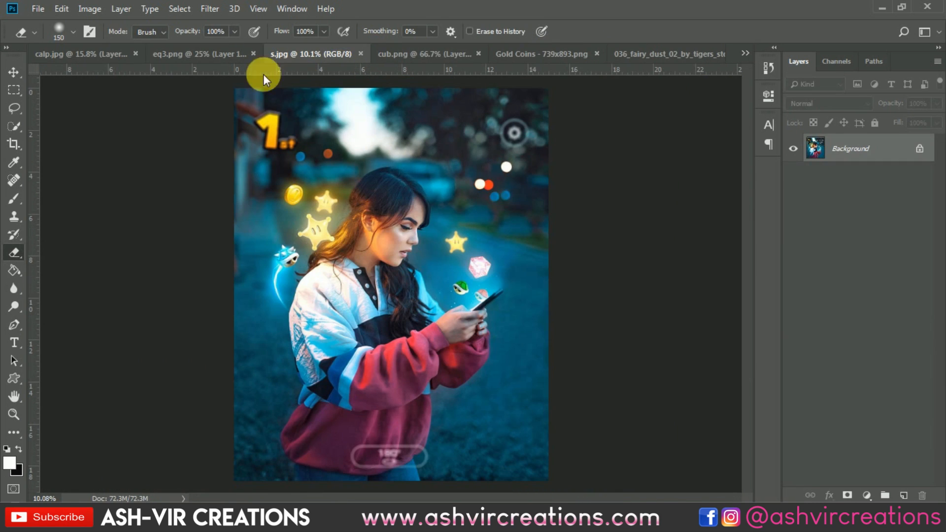
pyautogui.scroll(4, 251, 205)
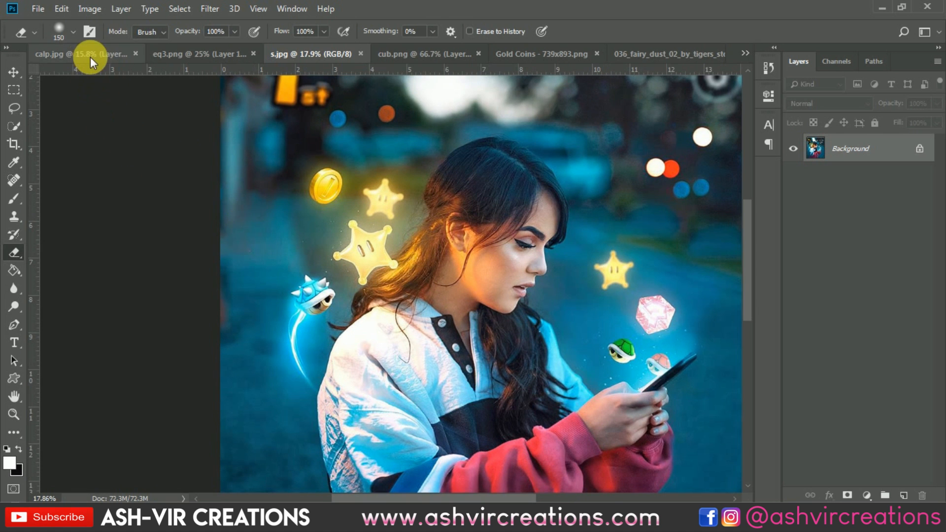
pyautogui.click(90, 54)
pyautogui.scroll(3, 441, 288)
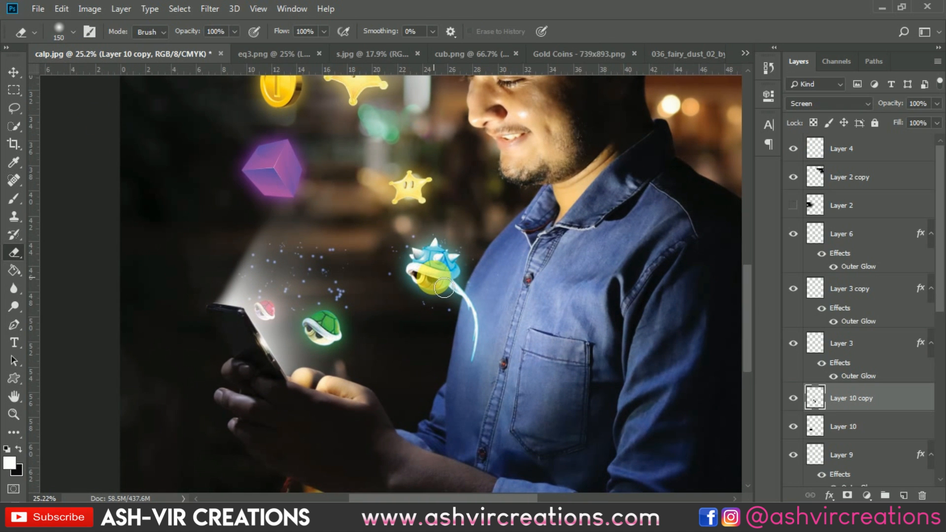
# Increase the blue shell layer's Outer Glow to a size of 150 px and opacity of 57%
pyautogui.press('v')
pyautogui.scroll(3, 437, 276)
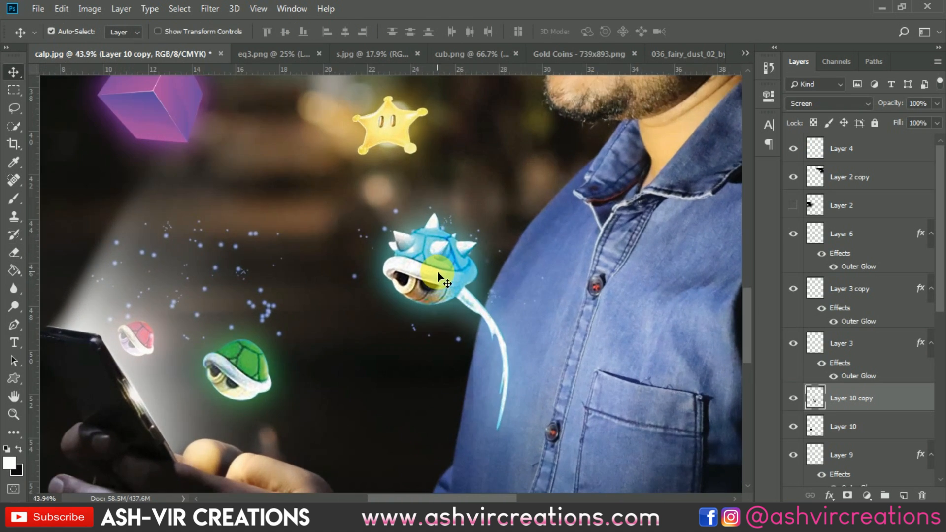
pyautogui.click(443, 261)
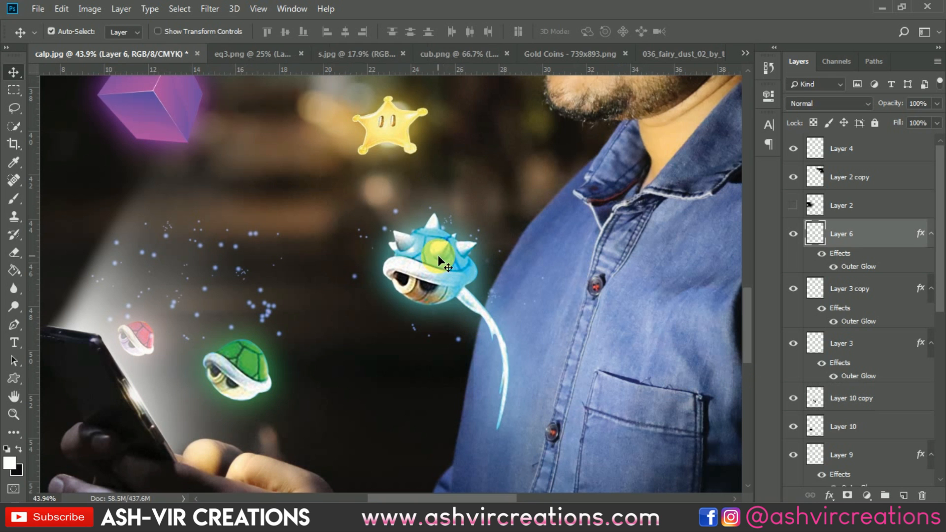
pyautogui.doubleClick(846, 260)
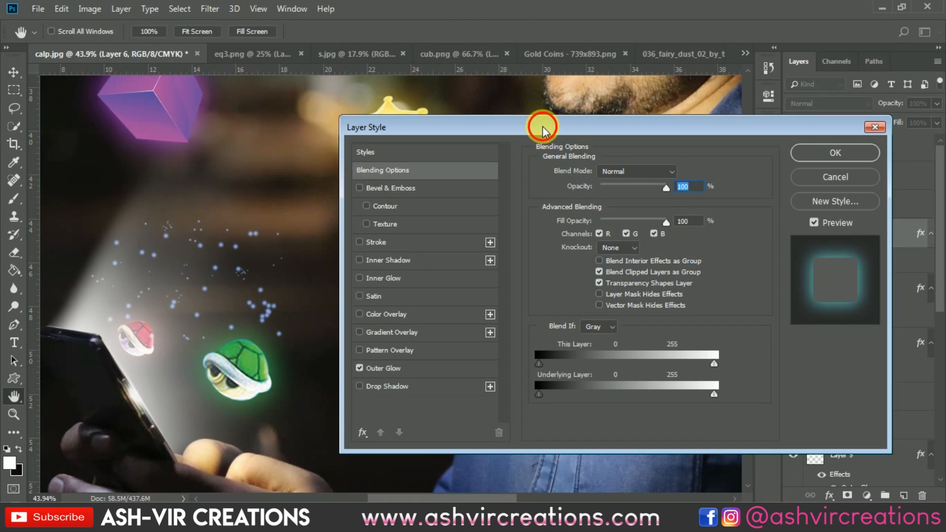
pyautogui.moveTo(540, 123); pyautogui.dragTo(812, 123)
pyautogui.click(707, 362)
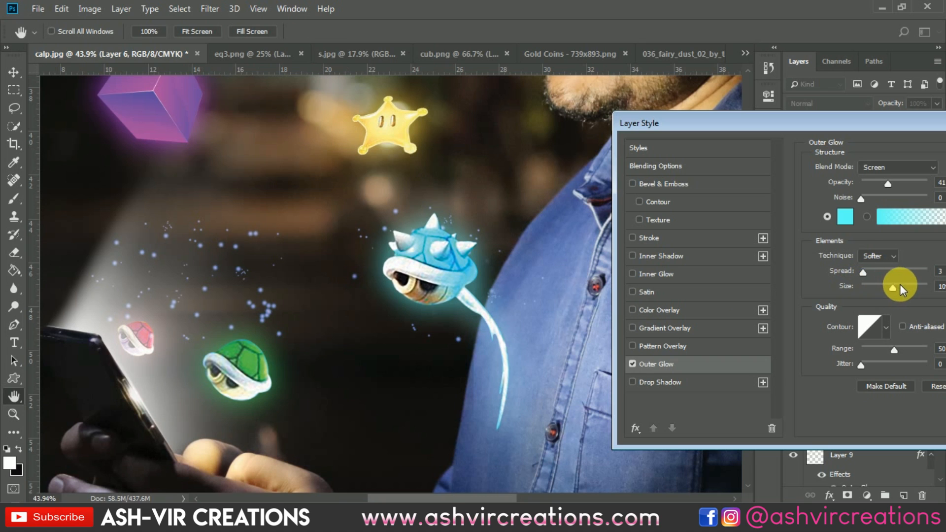
pyautogui.moveTo(899, 285); pyautogui.dragTo(900, 284)
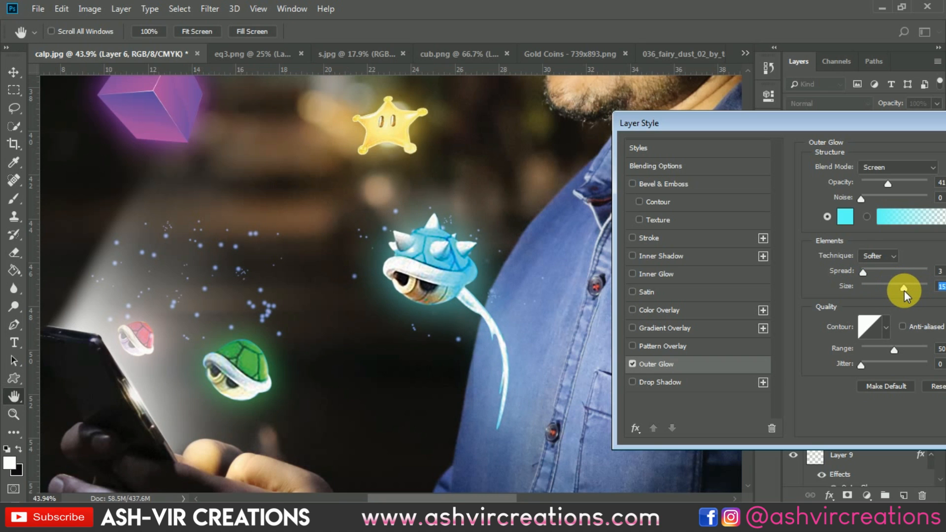
pyautogui.moveTo(891, 180); pyautogui.dragTo(894, 180)
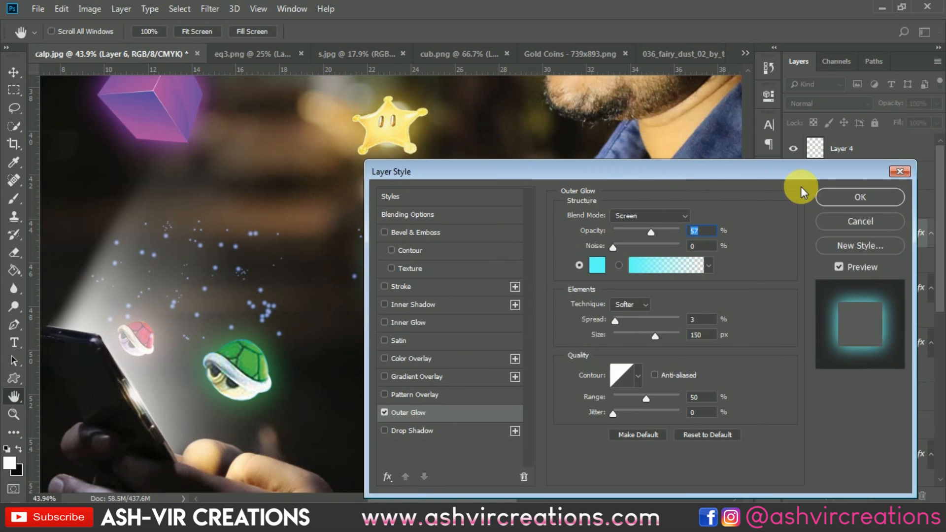
pyautogui.click(821, 197)
pyautogui.hotkey('ctrl', '0')
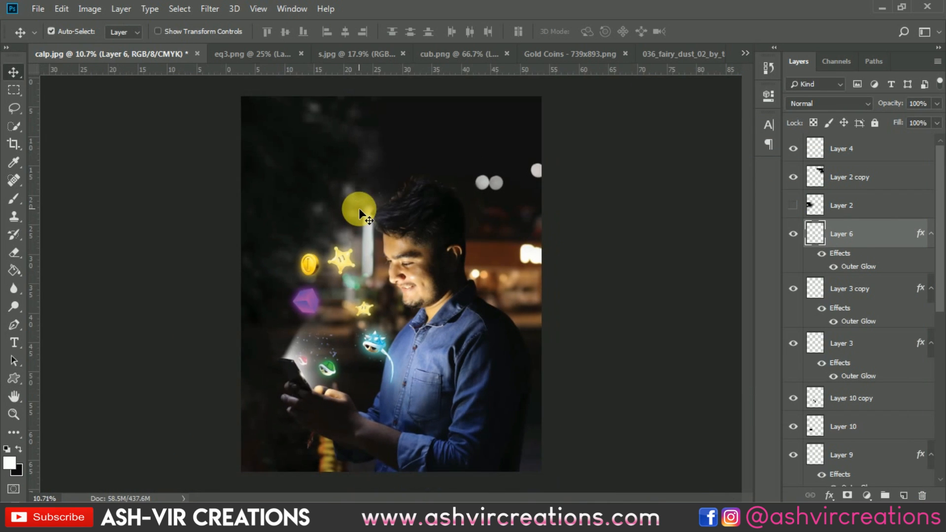
# Add a Photo Filter adjustment layer above the Hue/Saturation layer using Cooling Filter (80) at 33% density
pyautogui.scroll(-1, 359, 208)
pyautogui.scroll(2, 358, 208)
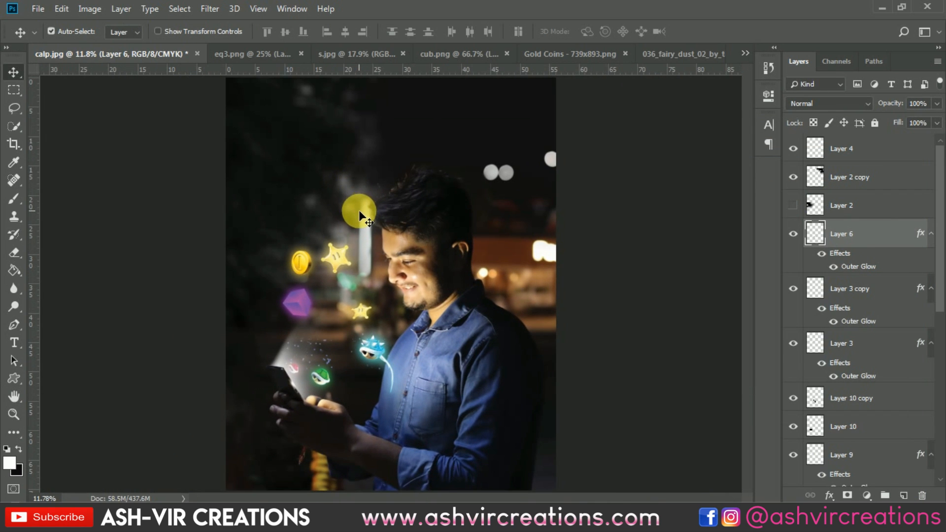
pyautogui.click(844, 148)
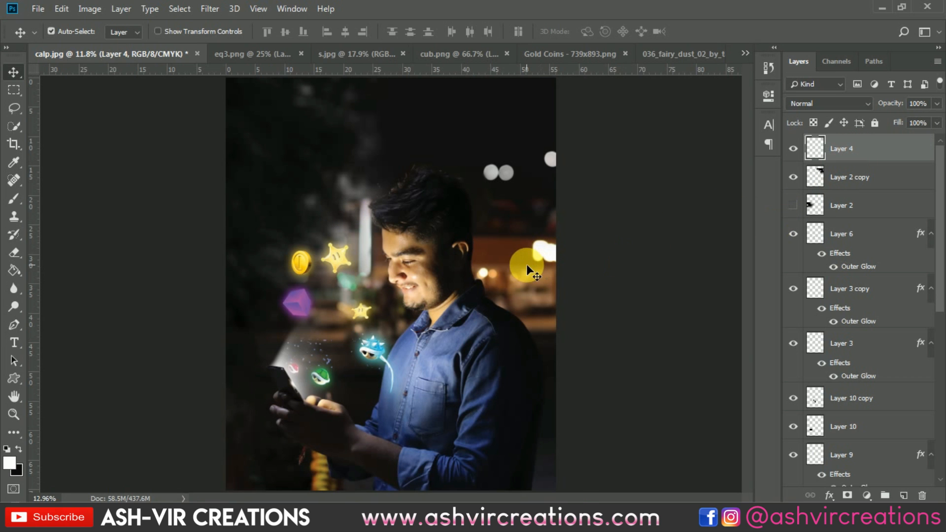
pyautogui.scroll(-1, 526, 264)
pyautogui.scroll(1, 526, 266)
pyautogui.scroll(-1, 526, 268)
pyautogui.scroll(-8, 895, 328)
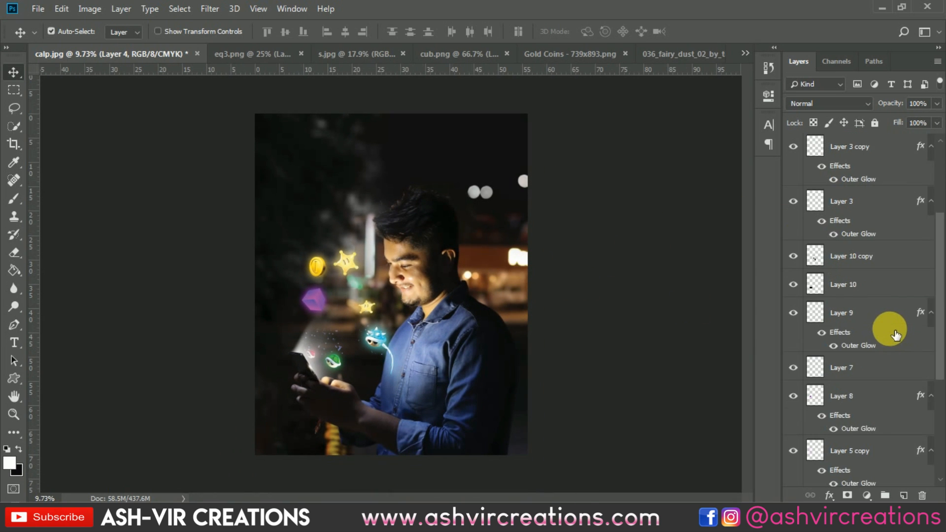
pyautogui.click(892, 392)
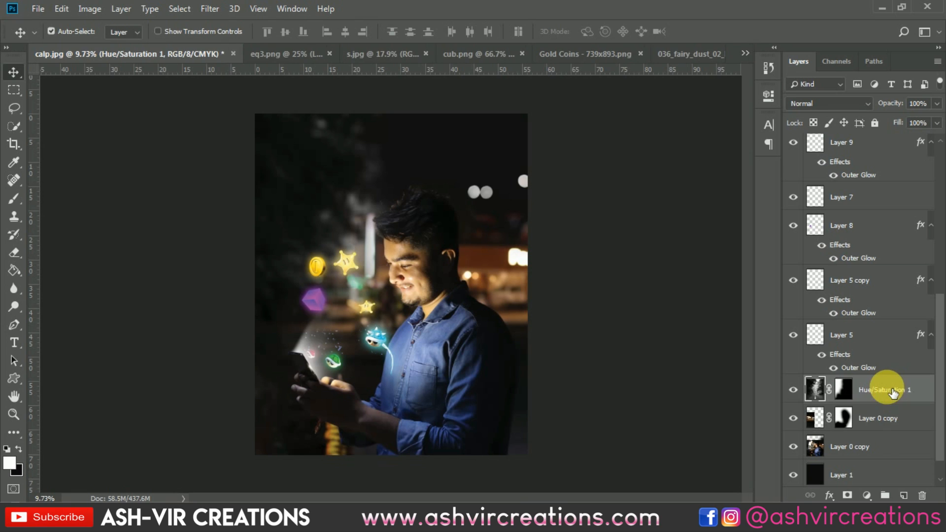
pyautogui.click(792, 419)
pyautogui.click(792, 419)
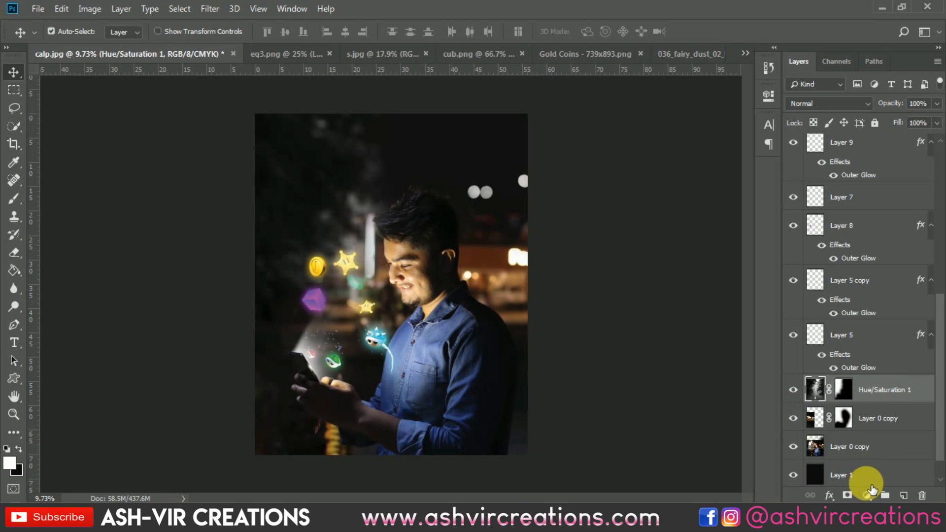
pyautogui.click(867, 494)
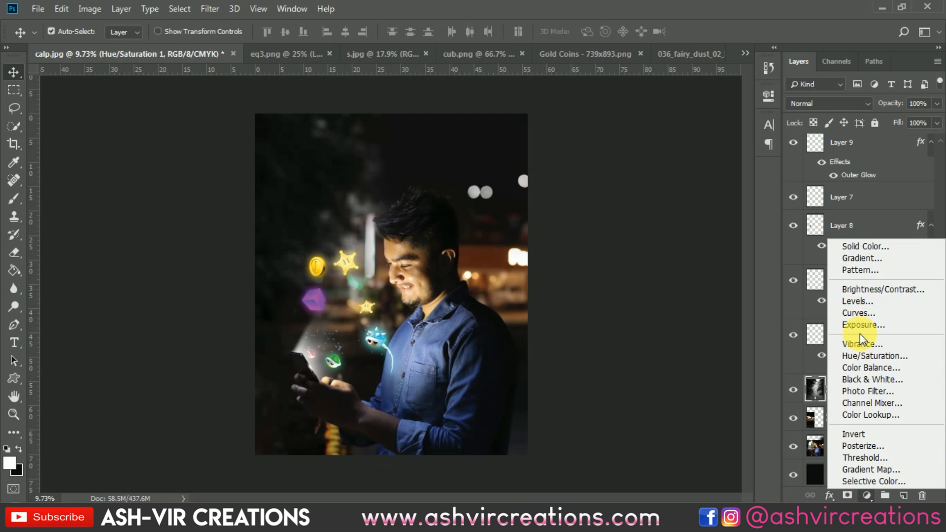
pyautogui.click(862, 391)
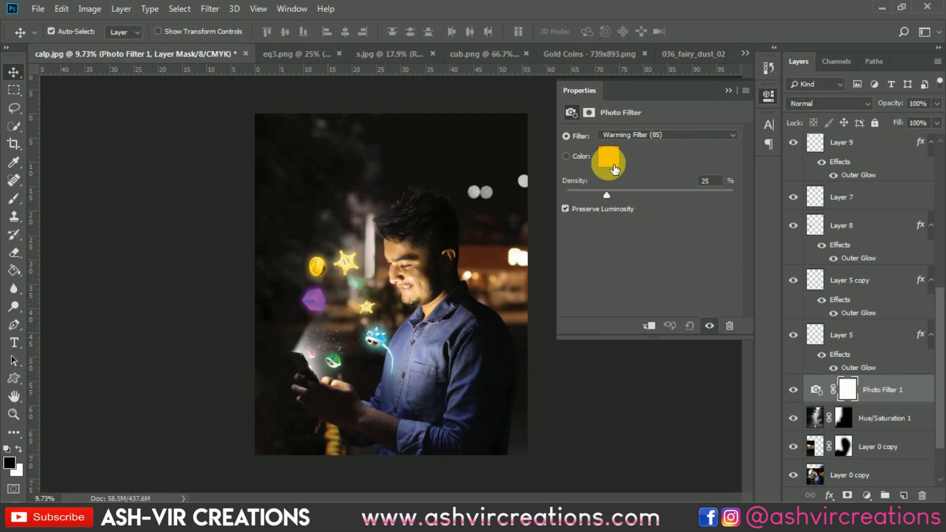
pyautogui.click(610, 163)
pyautogui.click(847, 235)
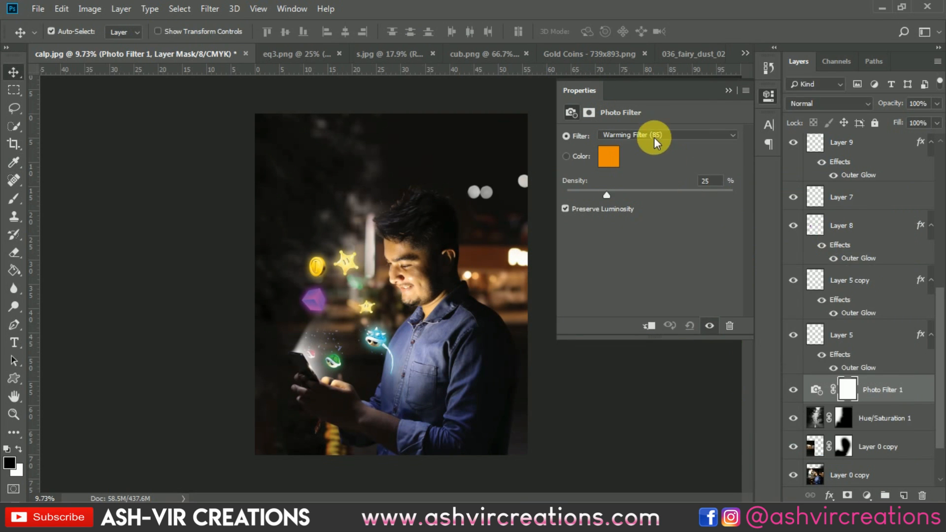
pyautogui.click(655, 136)
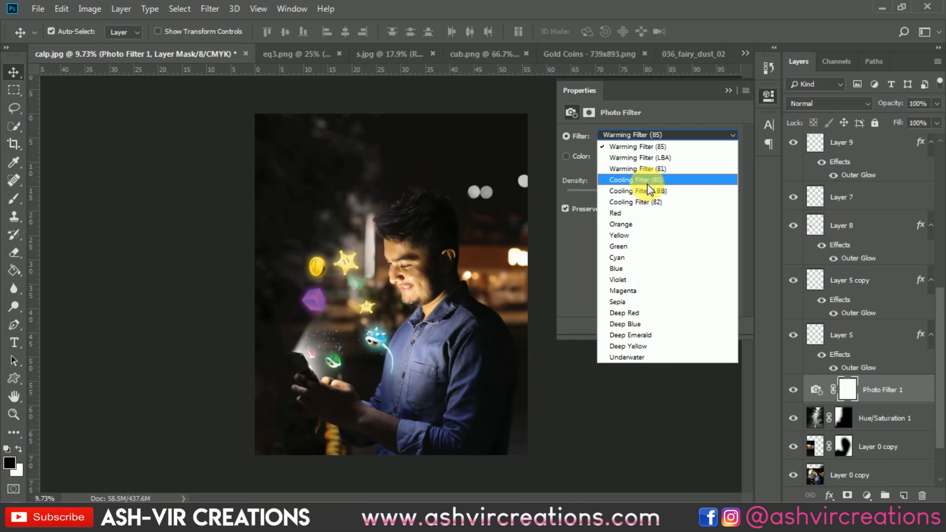
pyautogui.click(648, 179)
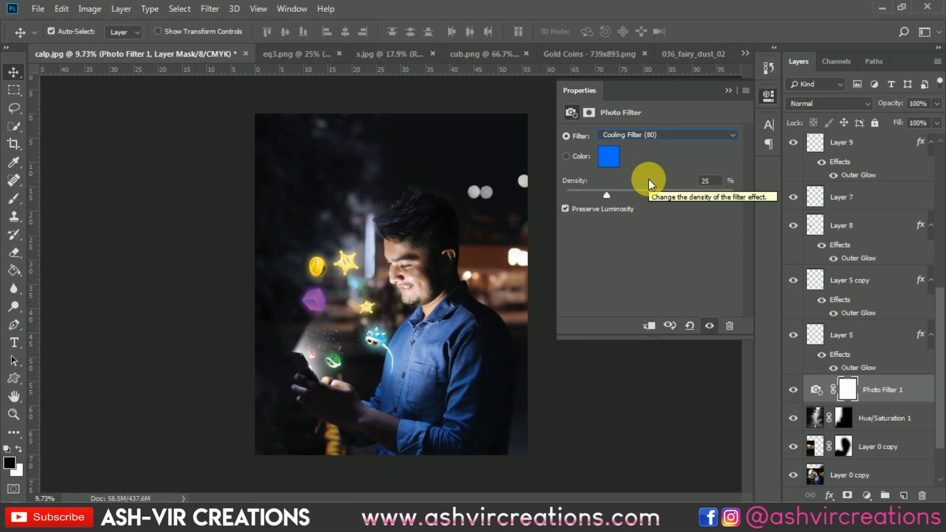
pyautogui.hotkey('ctrl', '+')
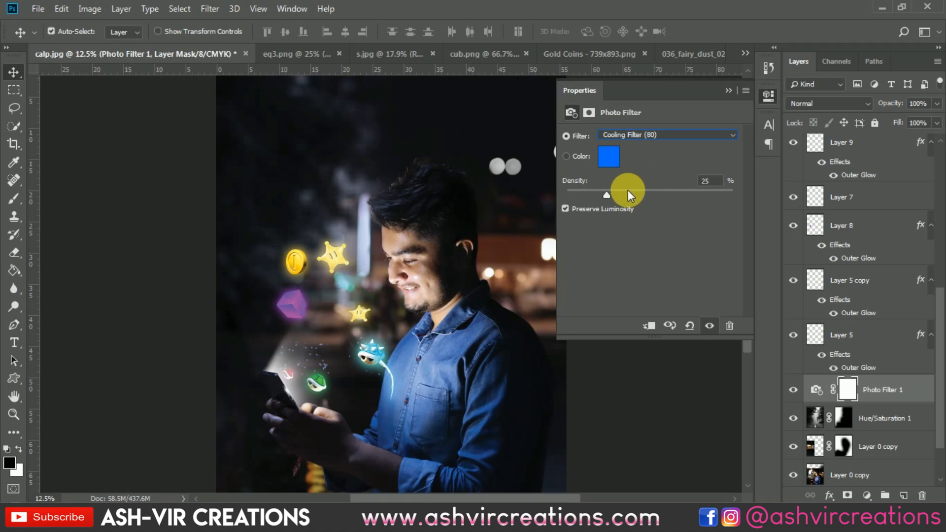
pyautogui.moveTo(607, 193)
pyautogui.mouseDown()
pyautogui.moveTo(574, 196)
pyautogui.moveTo(619, 193)
pyautogui.mouseUp()
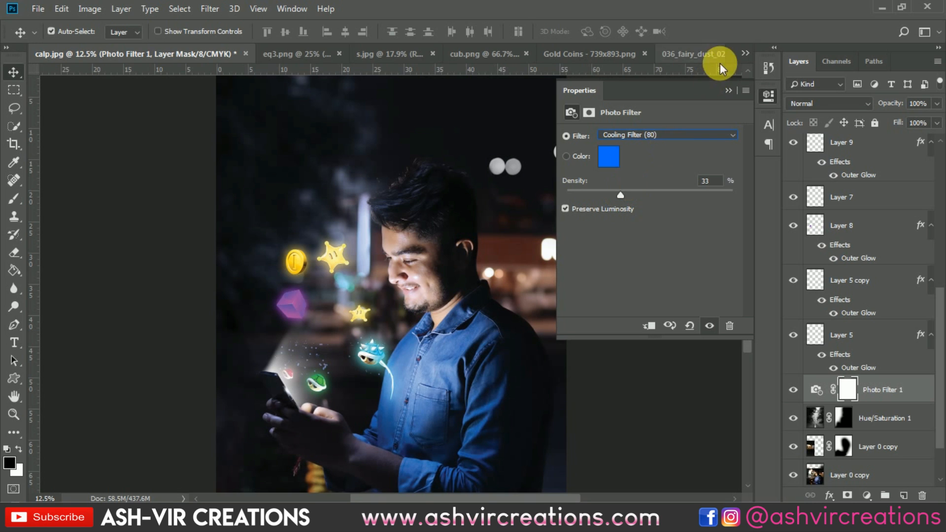
pyautogui.click(729, 90)
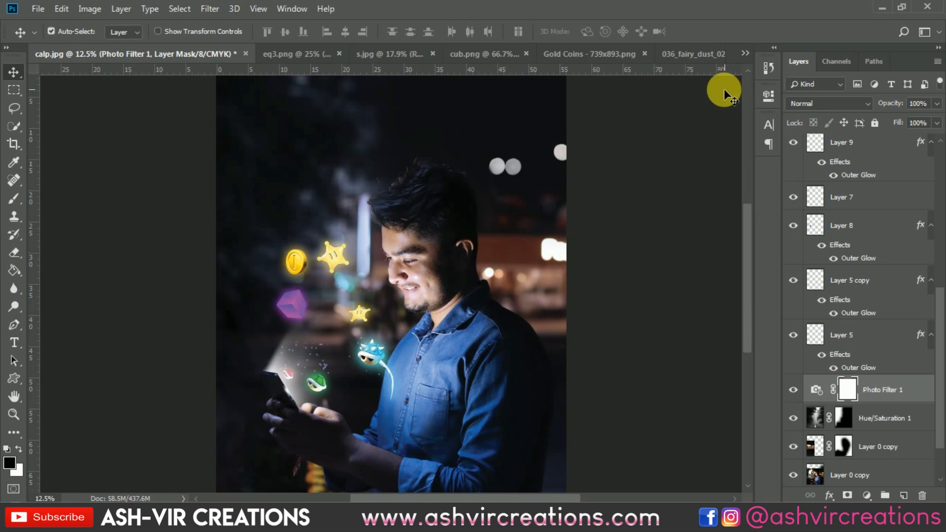
# Toggle the Photo Filter layer's visibility on and off to compare the image with and without it
pyautogui.click(795, 390)
pyautogui.click(794, 390)
pyautogui.click(795, 391)
pyautogui.click(794, 390)
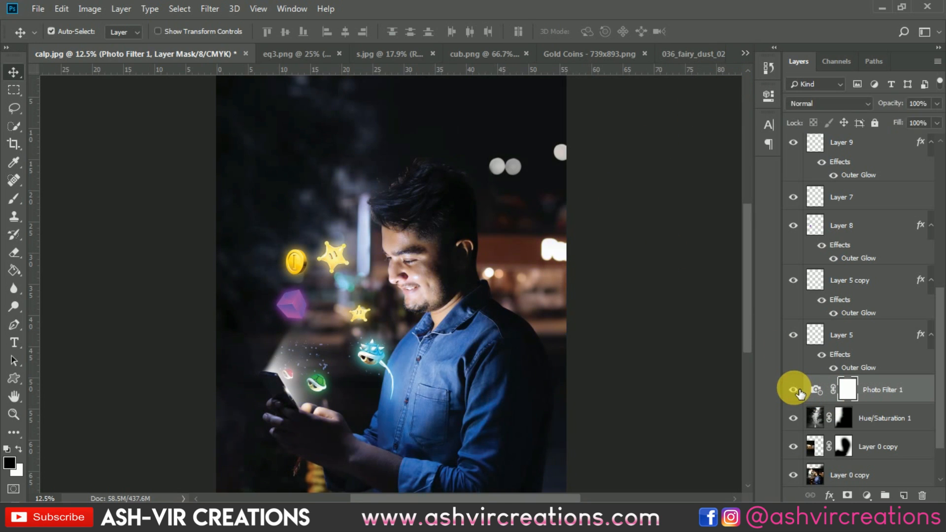
pyautogui.scroll(-2, 564, 375)
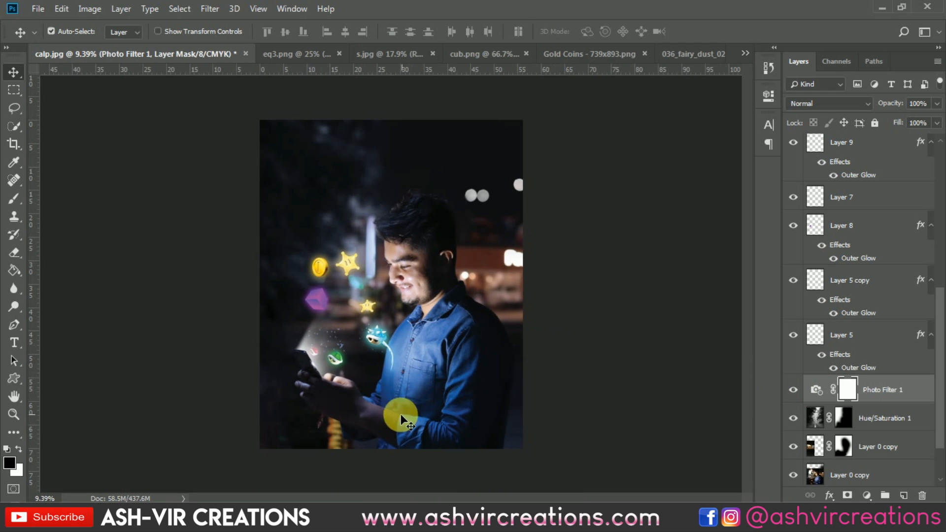
pyautogui.scroll(1, 400, 415)
pyautogui.scroll(2, 370, 419)
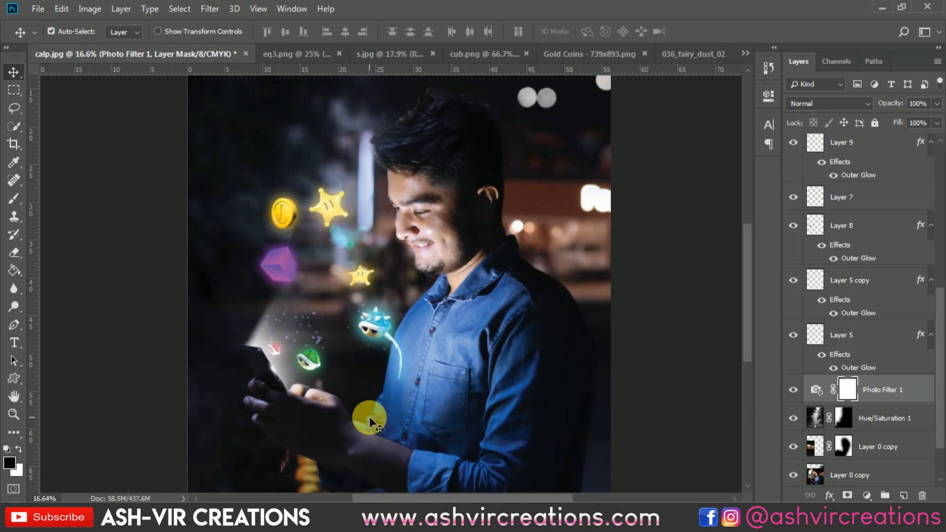
pyautogui.scroll(-2, 369, 419)
pyautogui.scroll(-1, 368, 415)
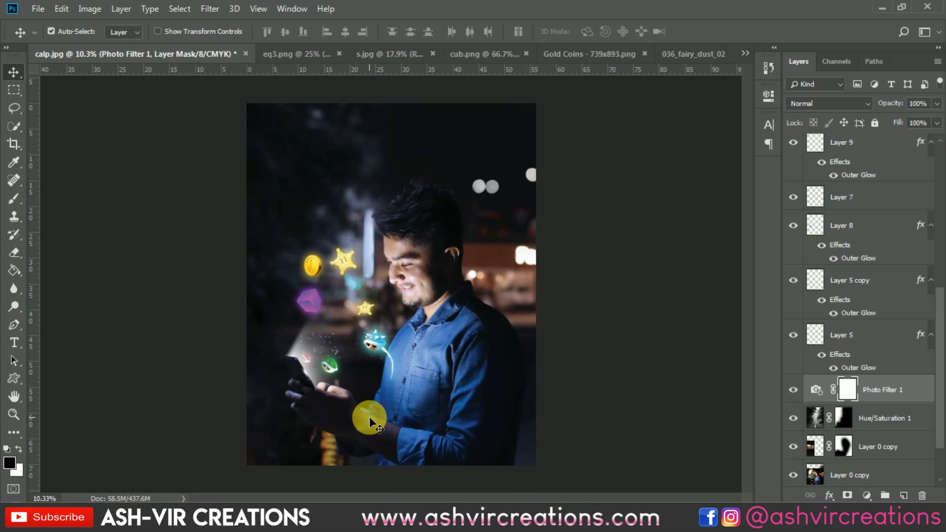
pyautogui.scroll(1, 369, 416)
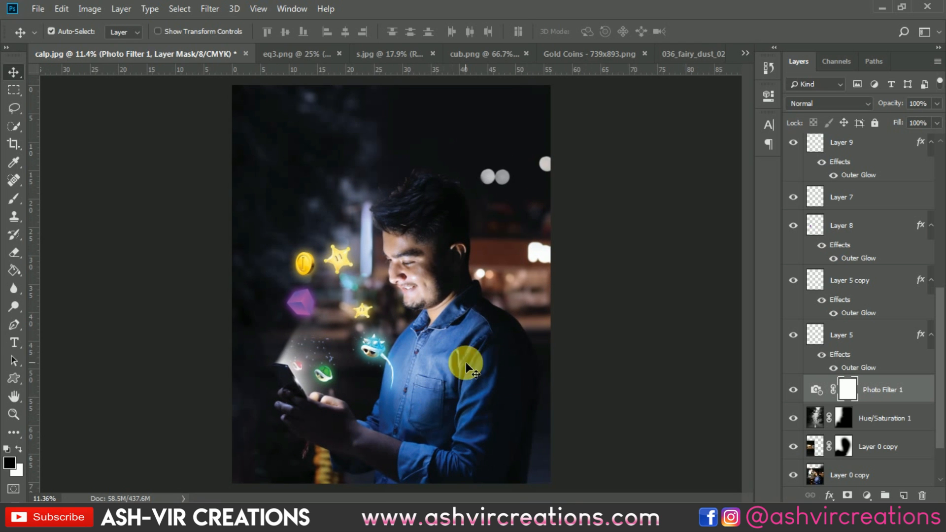
pyautogui.click(793, 390)
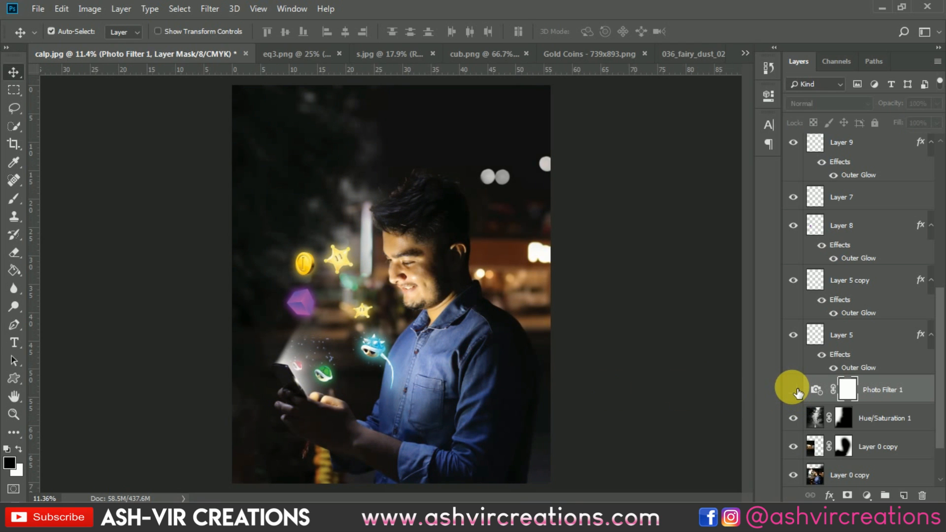
pyautogui.scroll(-1, 790, 387)
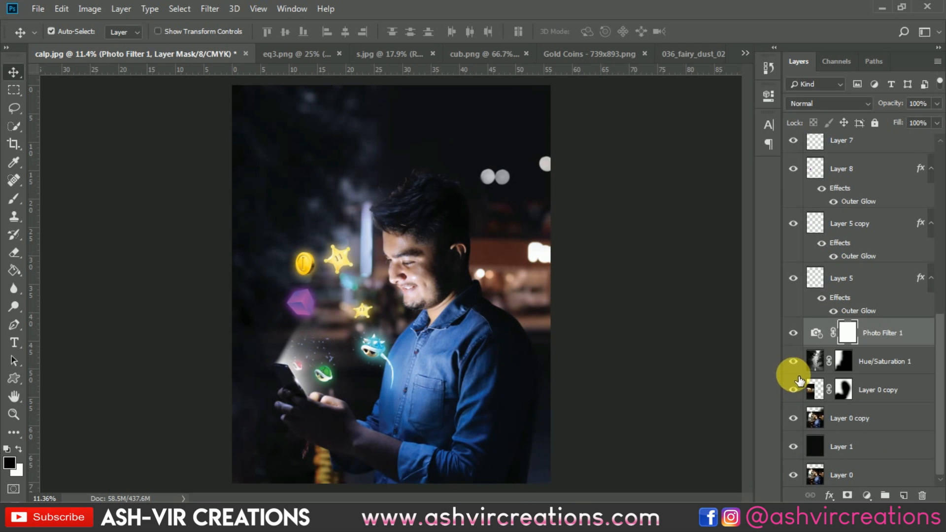
pyautogui.scroll(-2, 466, 300)
pyautogui.scroll(1, 467, 305)
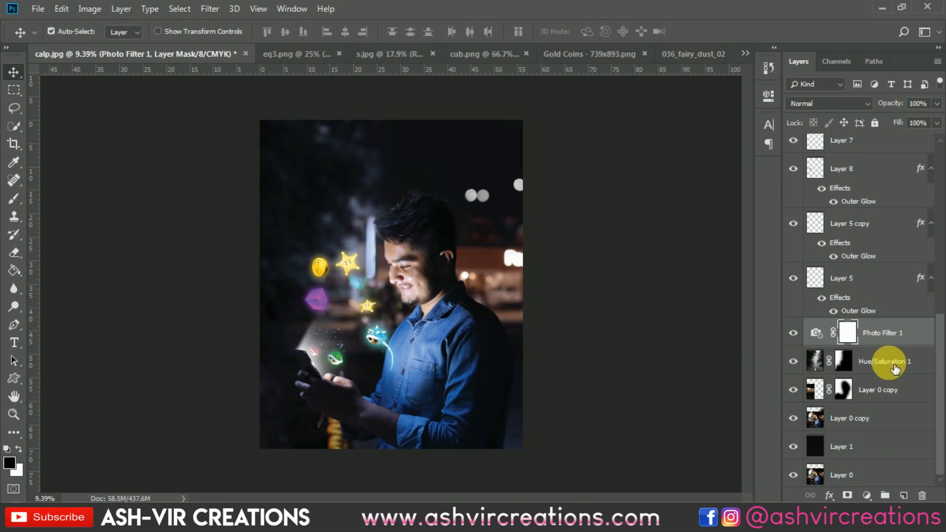
pyautogui.scroll(3, 890, 364)
pyautogui.scroll(-3, 891, 373)
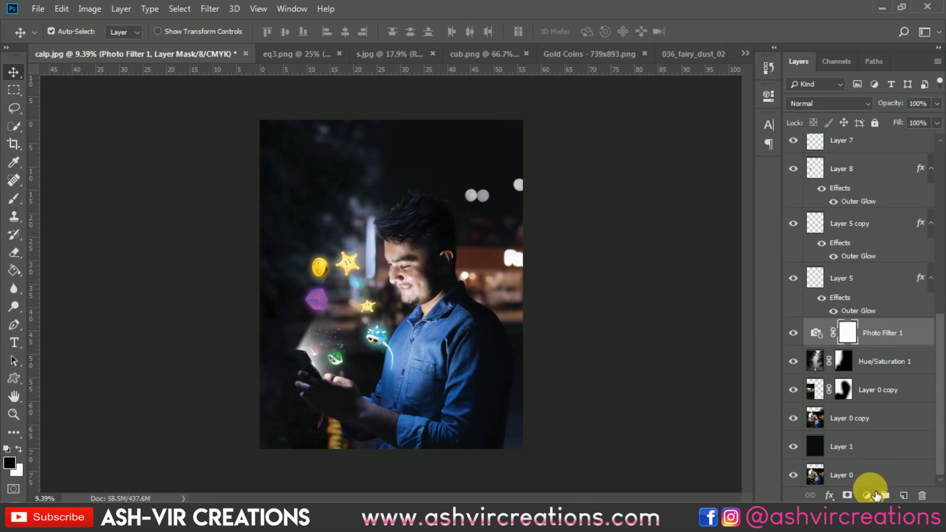
pyautogui.scroll(-1, 868, 456)
# Duplicate the bottom Layer 0 background photo layer
pyautogui.click(870, 468)
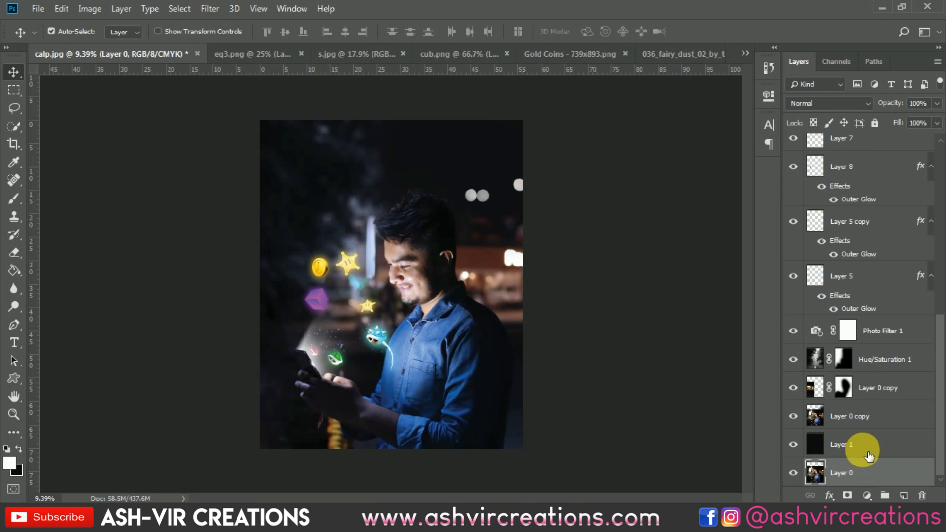
pyautogui.rightClick(864, 470)
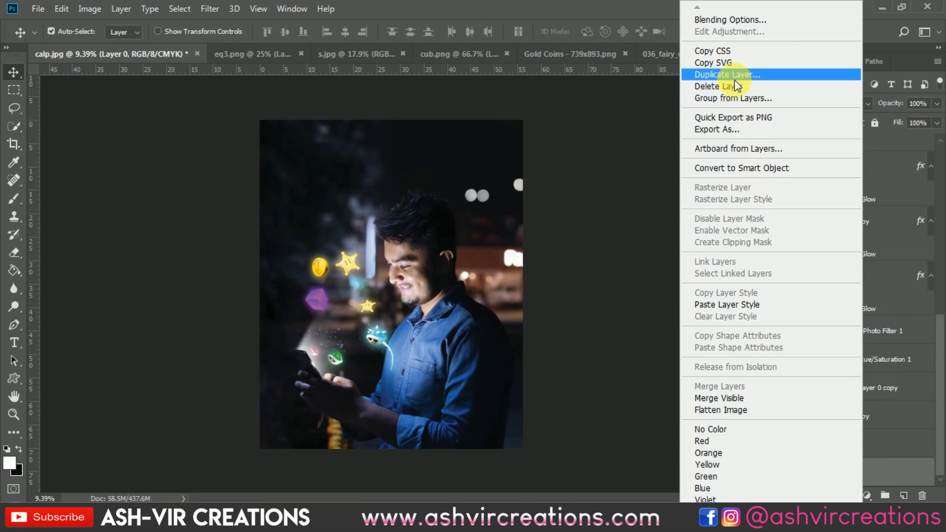
pyautogui.click(750, 72)
pyautogui.click(599, 129)
# Select all layers from Layer 4 down to the Layer 0 copy and merge them into one layer
pyautogui.scroll(10, 877, 448)
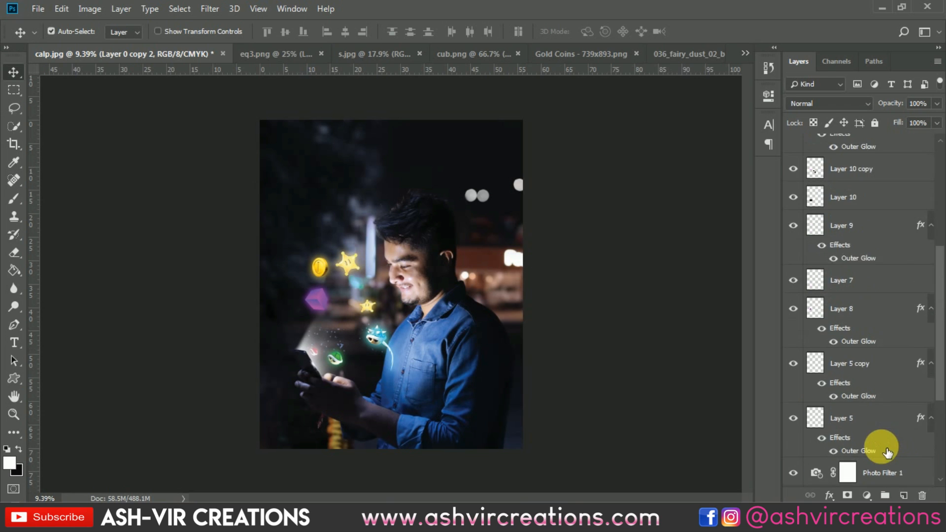
pyautogui.keyDown('shift'); pyautogui.click(885, 151); pyautogui.keyUp('shift')
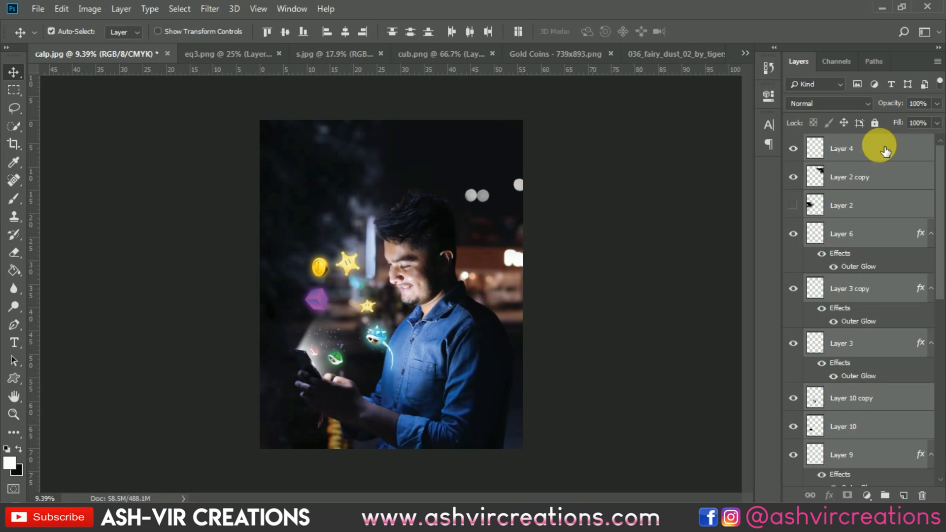
pyautogui.rightClick(886, 150)
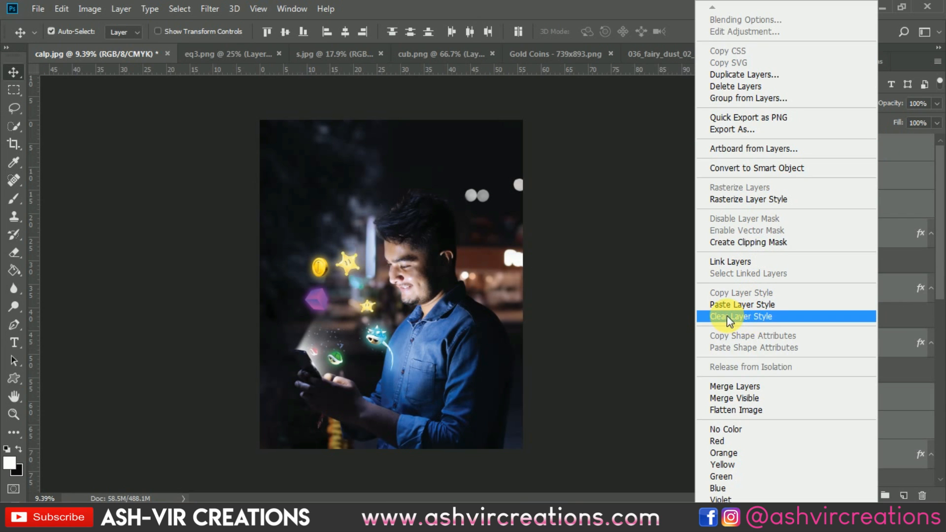
pyautogui.click(747, 386)
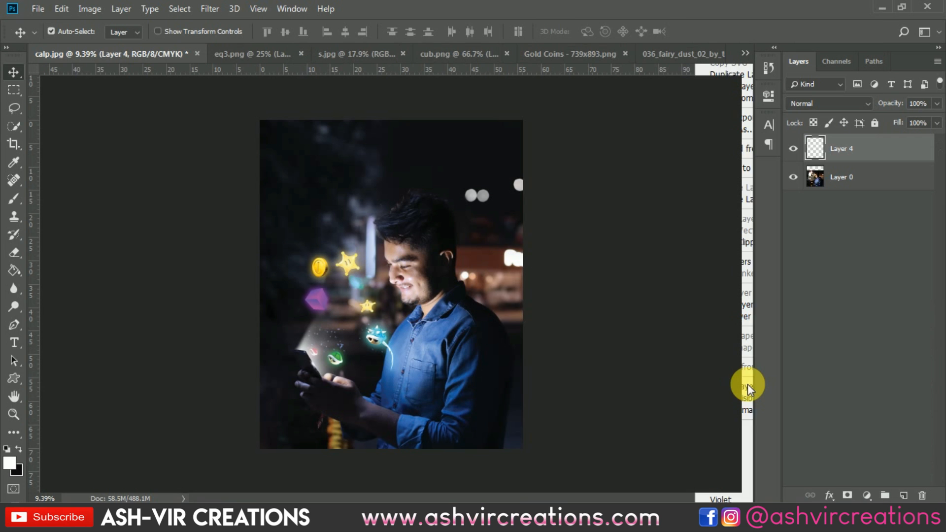
pyautogui.scroll(6, 522, 148)
pyautogui.scroll(-7, 545, 138)
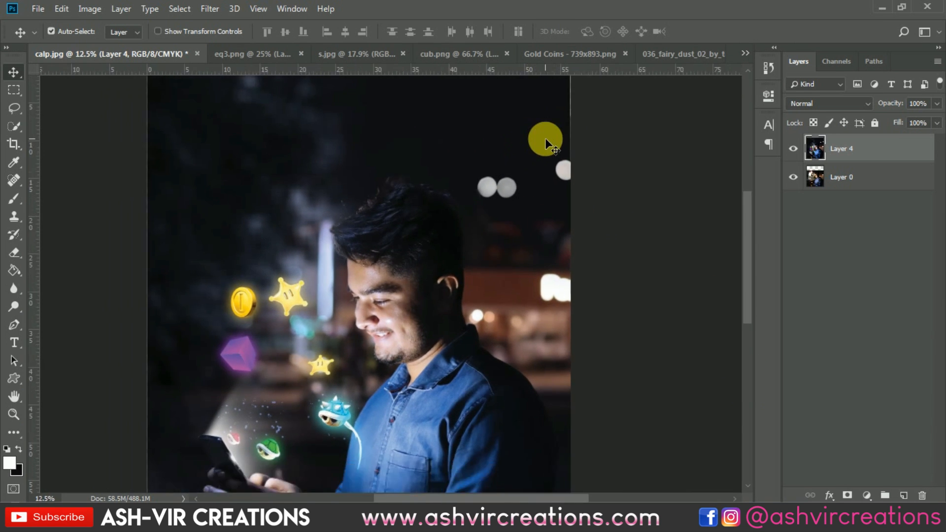
pyautogui.click(16, 153)
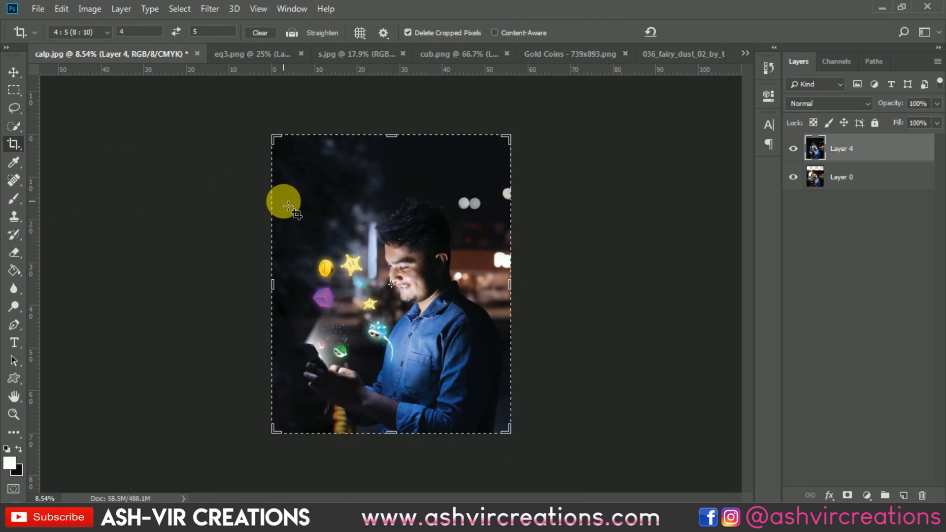
pyautogui.click(283, 199)
pyautogui.press('v')
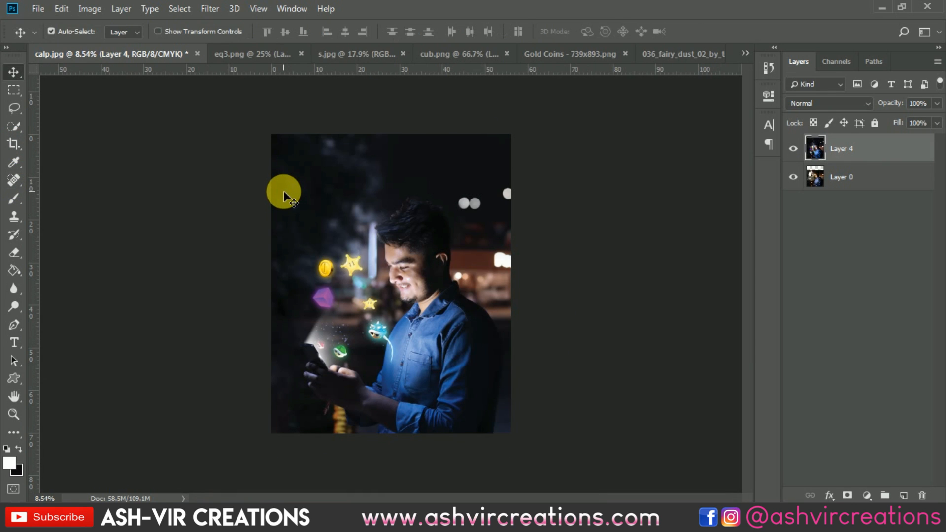
# Open the blur-bright-color bokeh image file from the Desktop
pyautogui.click(12, 6)
pyautogui.click(40, 7)
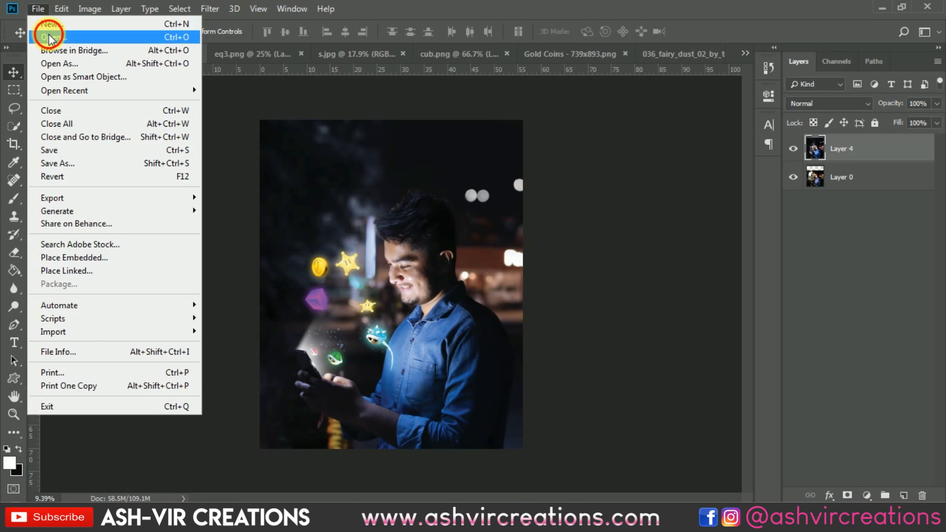
pyautogui.click(47, 32)
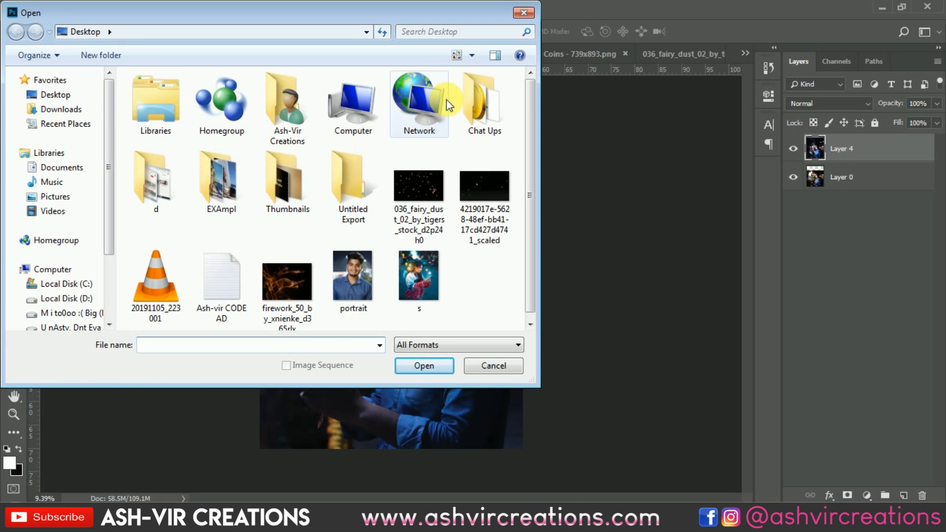
pyautogui.doubleClick(470, 88)
pyautogui.doubleClick(327, 112)
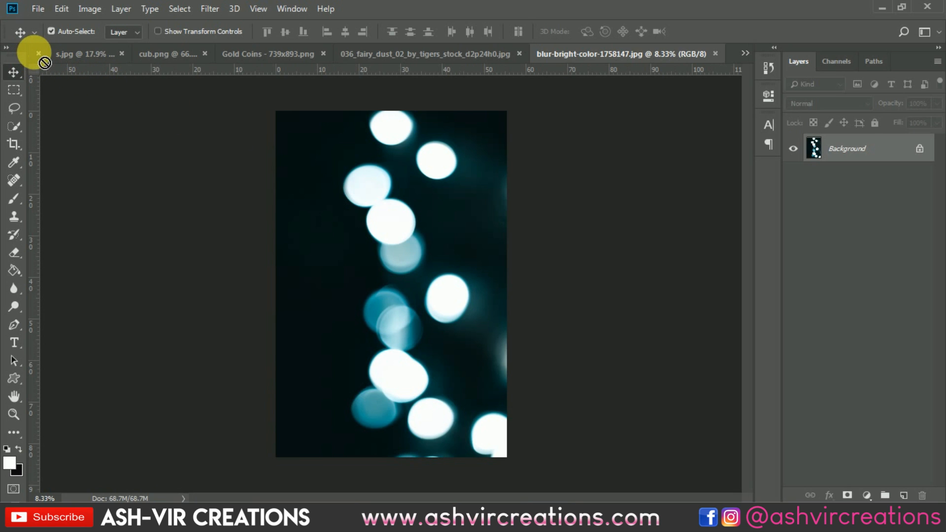
# Drag the bokeh image into the eq3.png document as a new layer
pyautogui.moveTo(44, 63); pyautogui.dragTo(163, 115)
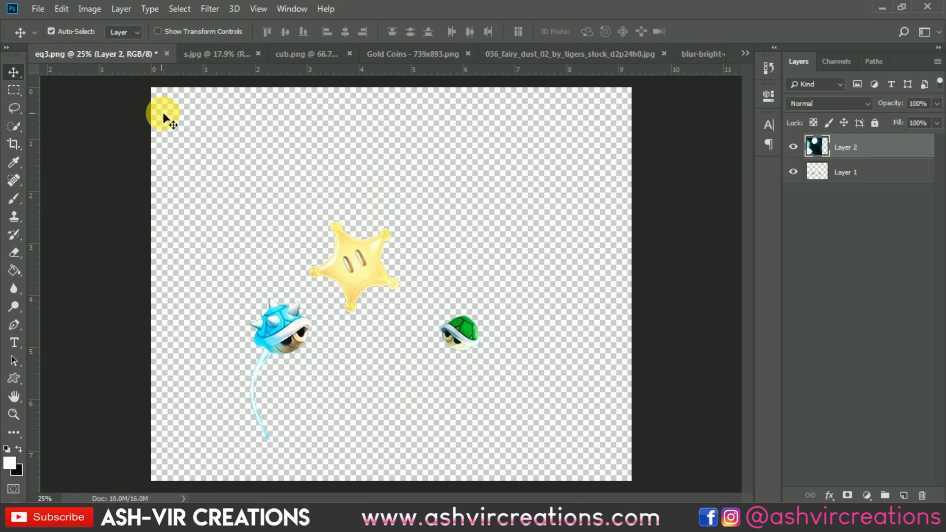
pyautogui.click(257, 53)
pyautogui.click(273, 53)
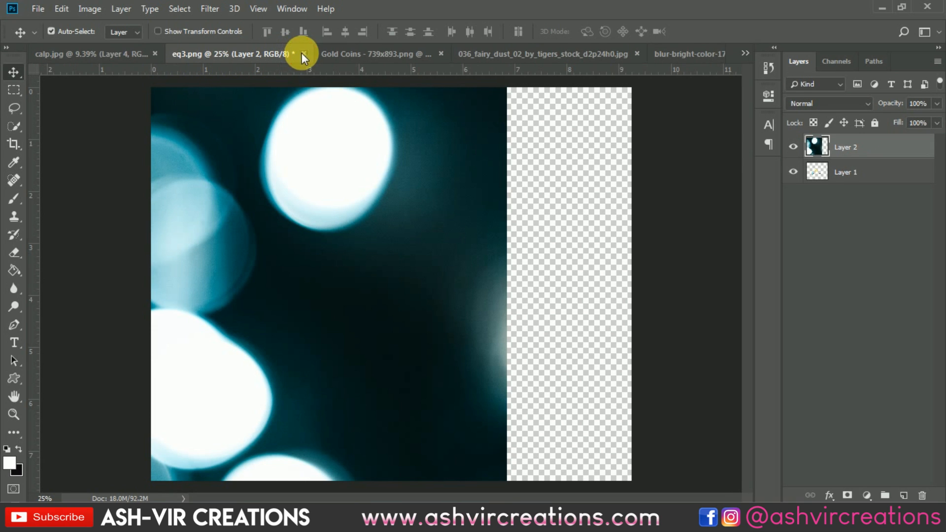
# Drag the bokeh image from its document into the calp.jpg composite as a new layer
pyautogui.click(303, 53)
pyautogui.click(463, 200)
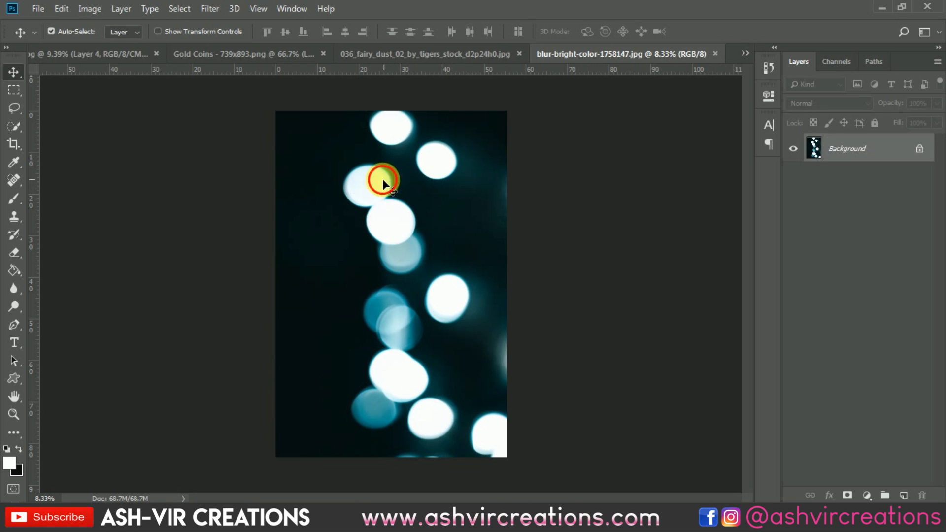
pyautogui.moveTo(111, 58); pyautogui.dragTo(404, 208)
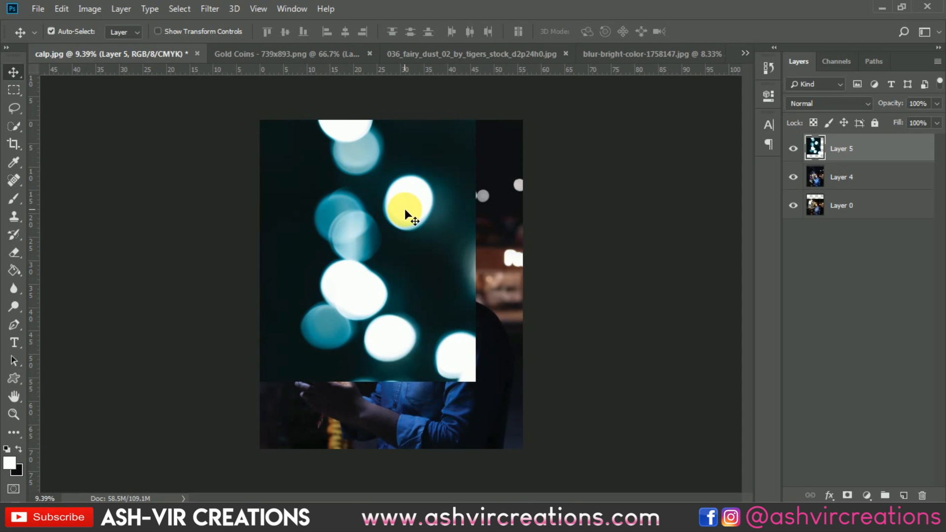
# Set the bokeh layer's blend mode to Screen
pyautogui.click(833, 105)
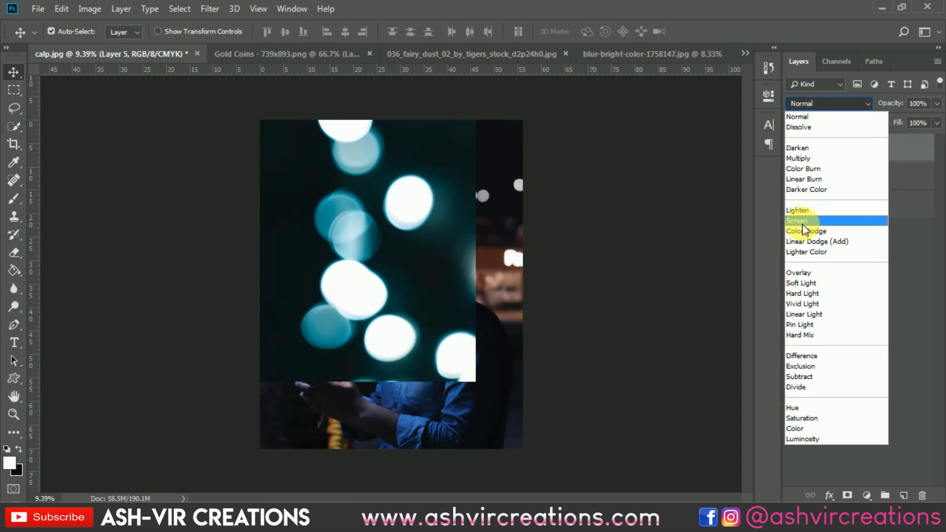
pyautogui.click(802, 225)
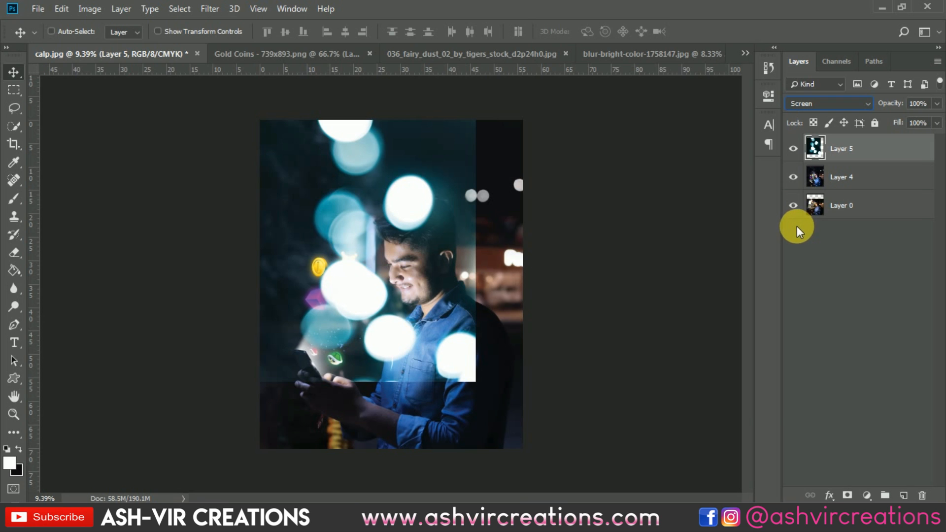
# Apply Levels to the bokeh layer, raising the black input level to 40
pyautogui.hotkey('ctrl', 'l')
pyautogui.moveTo(653, 308); pyautogui.dragTo(679, 312)
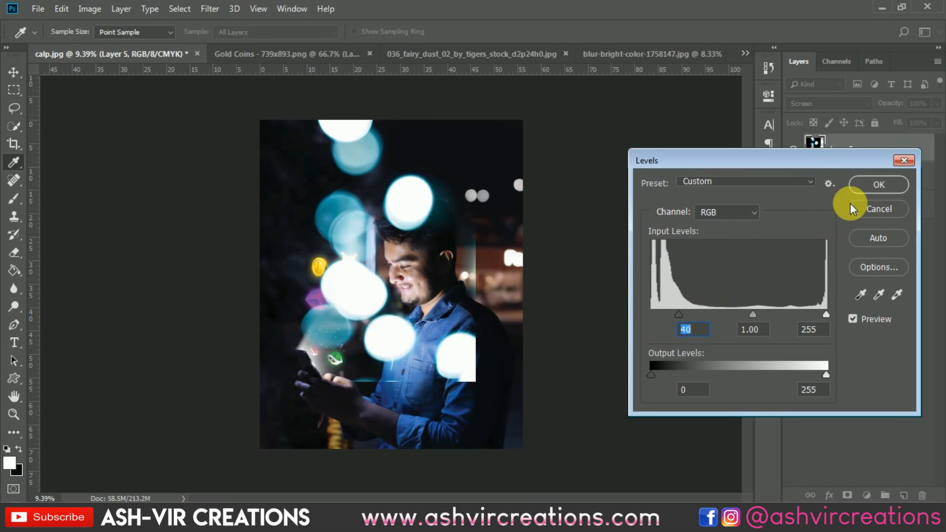
pyautogui.click(865, 185)
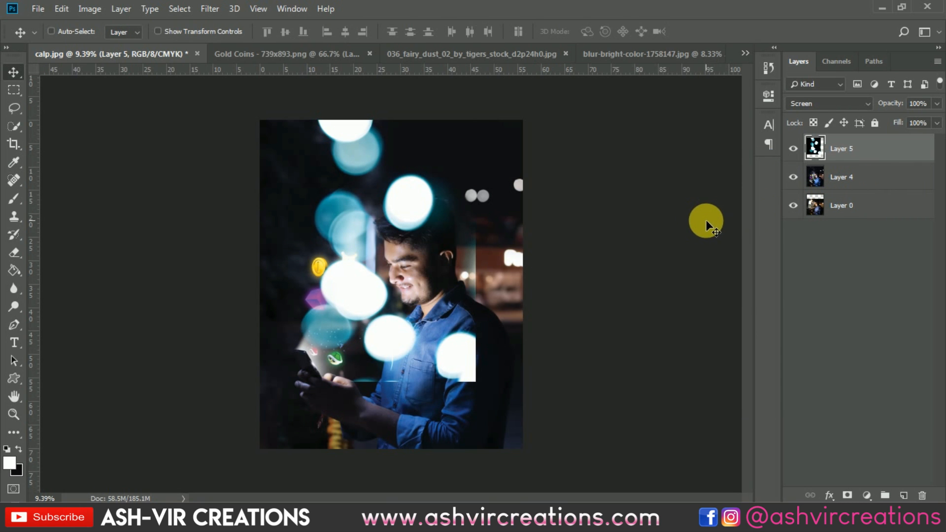
# Free-transform the bokeh layer to about 87% and move it over the right side of the image
pyautogui.hotkey('ctrl', 't')
pyautogui.moveTo(476, 379); pyautogui.dragTo(449, 361)
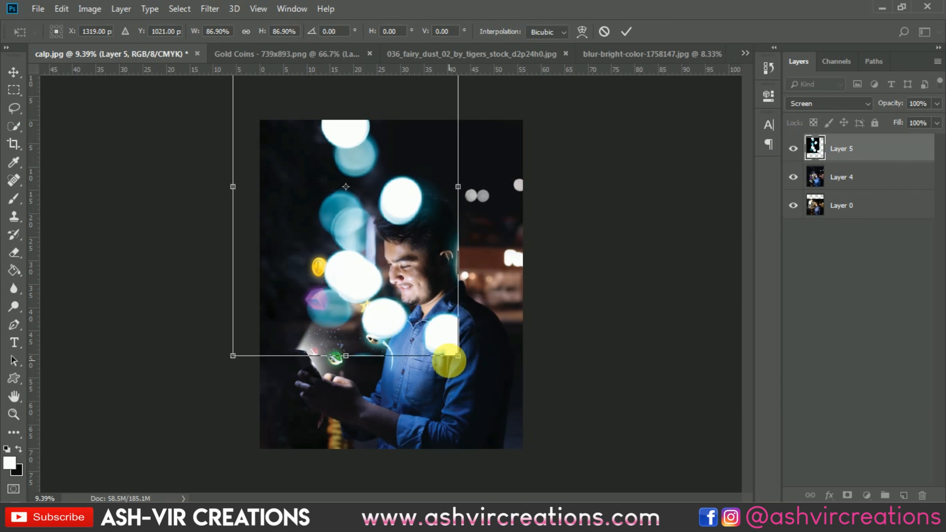
pyautogui.moveTo(401, 249); pyautogui.dragTo(473, 343)
pyautogui.moveTo(471, 346); pyautogui.dragTo(474, 344)
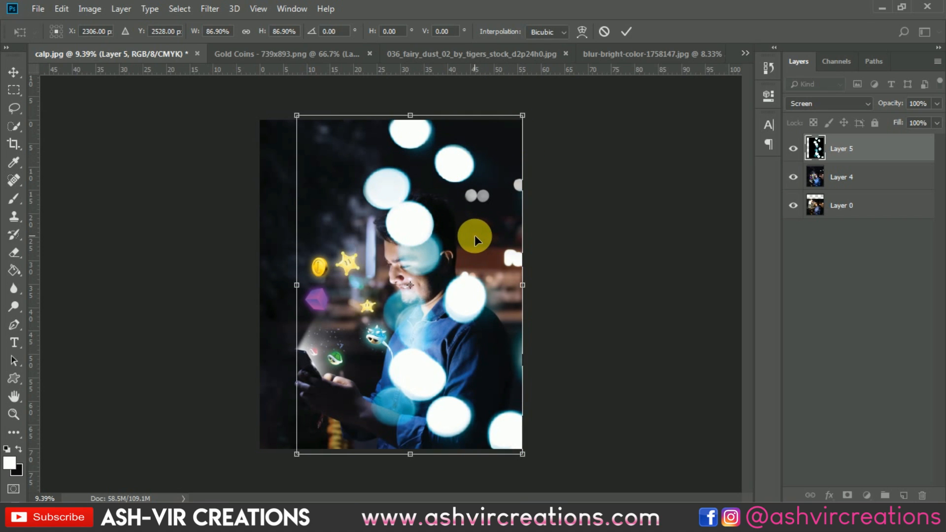
pyautogui.press('Return')
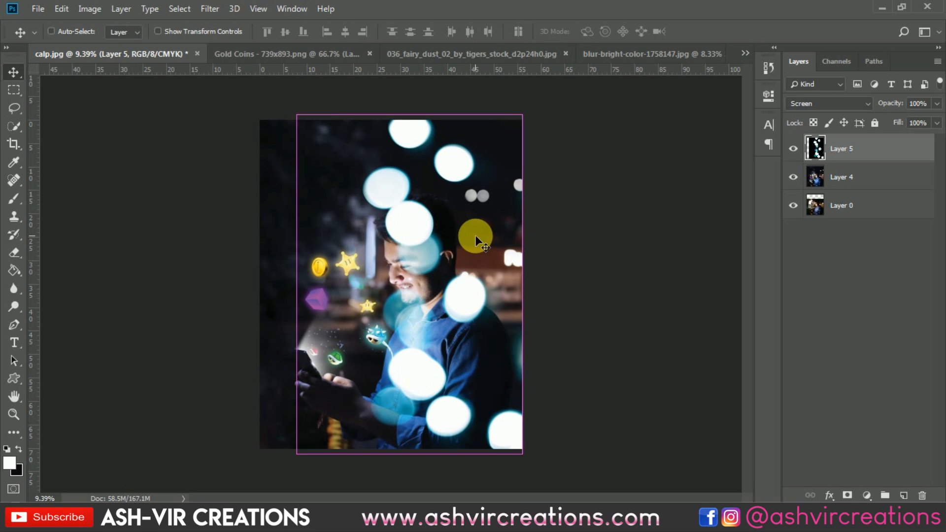
# Duplicate the bokeh layer, hide the copy, and select the original Layer 5
pyautogui.hotkey('ctrl', 'j')
pyautogui.click(793, 148)
pyautogui.click(847, 178)
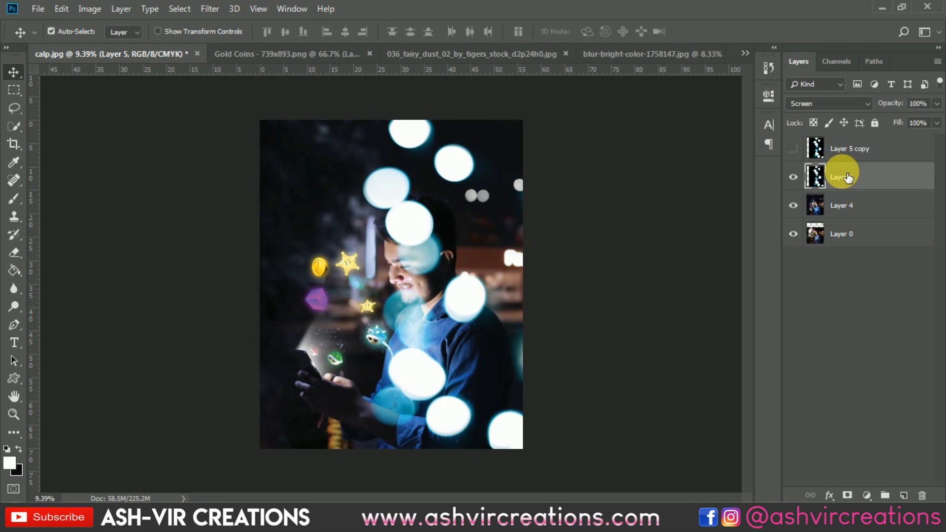
# Add a layer mask to Layer 5 and fill the mask with black using the Paint Bucket
pyautogui.click(846, 495)
pyautogui.click(14, 270)
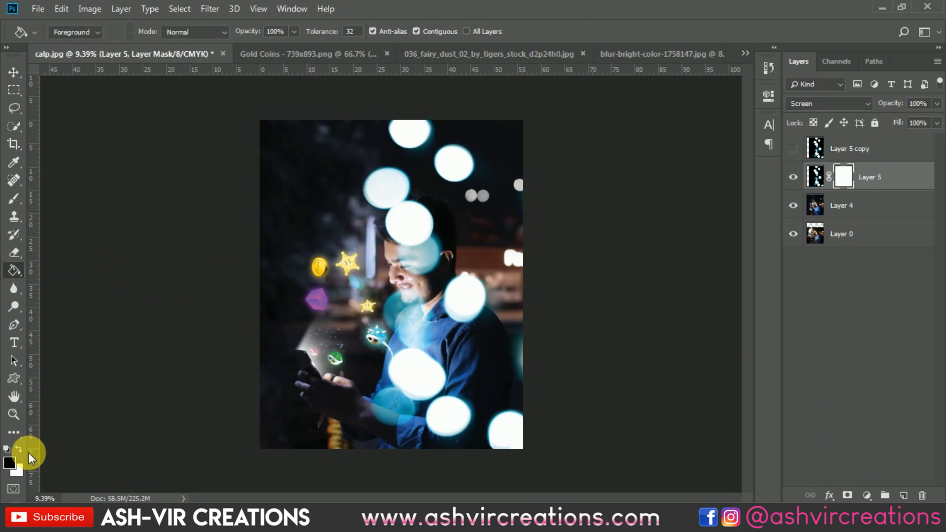
pyautogui.click(484, 265)
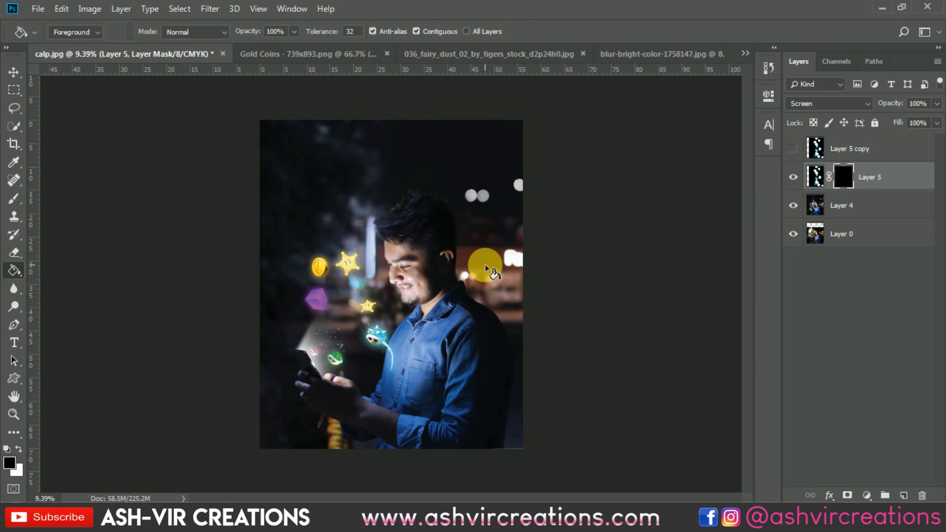
# Paint white on the mask with a soft brush to reveal bokeh lights in the lower right corner
pyautogui.click(14, 199)
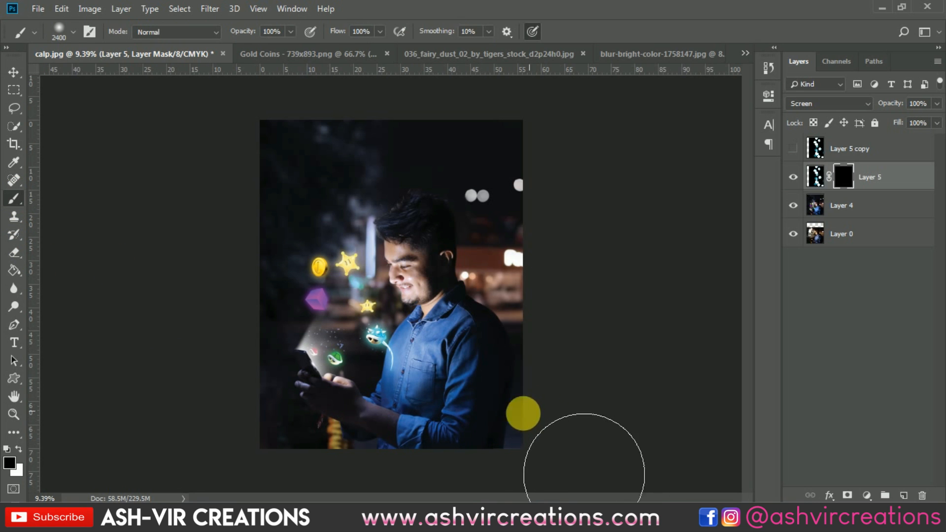
pyautogui.click(18, 449)
pyautogui.scroll(1, 454, 358)
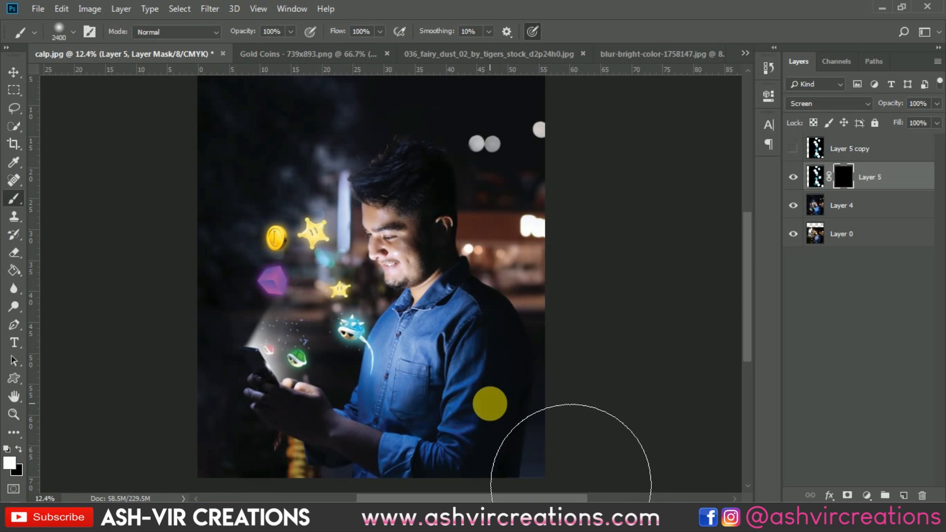
pyautogui.press('[')
pyautogui.press('[')
pyautogui.press('[')
pyautogui.press('[')
pyautogui.press('[')
pyautogui.press('[')
pyautogui.moveTo(561, 431)
pyautogui.mouseDown()
pyautogui.moveTo(549, 444)
pyautogui.moveTo(566, 439)
pyautogui.moveTo(574, 338)
pyautogui.moveTo(581, 366)
pyautogui.mouseUp()
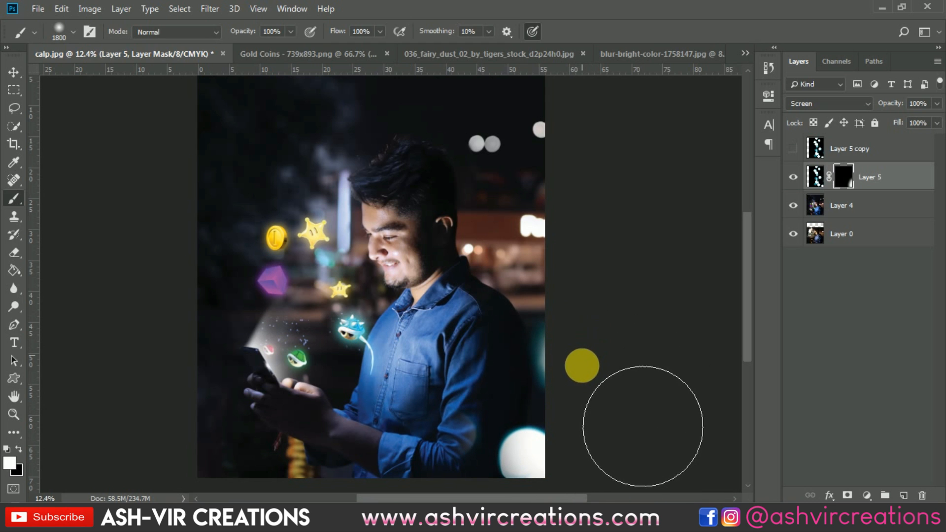
pyautogui.scroll(2, 564, 399)
pyautogui.moveTo(371, 307); pyautogui.dragTo(426, 216)
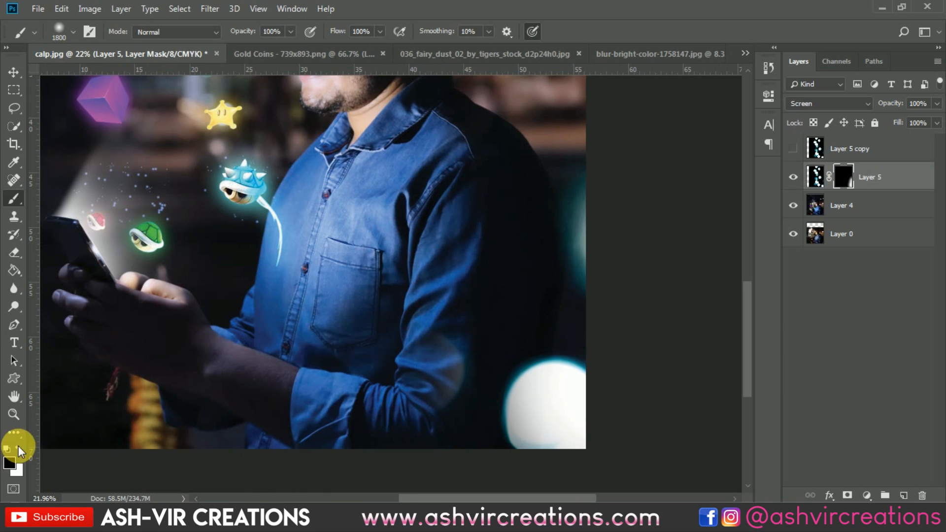
pyautogui.press('p')
pyautogui.press('b')
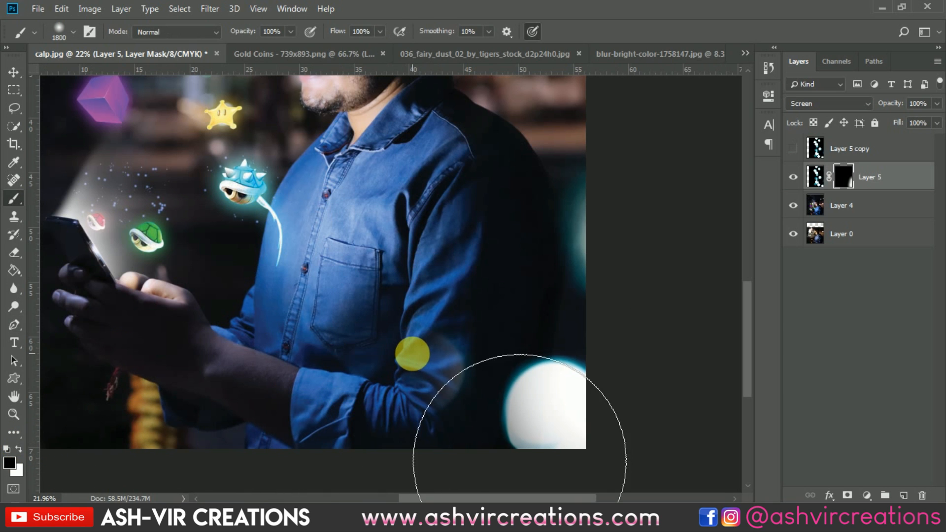
pyautogui.moveTo(429, 338)
pyautogui.mouseDown()
pyautogui.moveTo(409, 401)
pyautogui.moveTo(357, 404)
pyautogui.mouseUp()
pyautogui.scroll(-6, 389, 347)
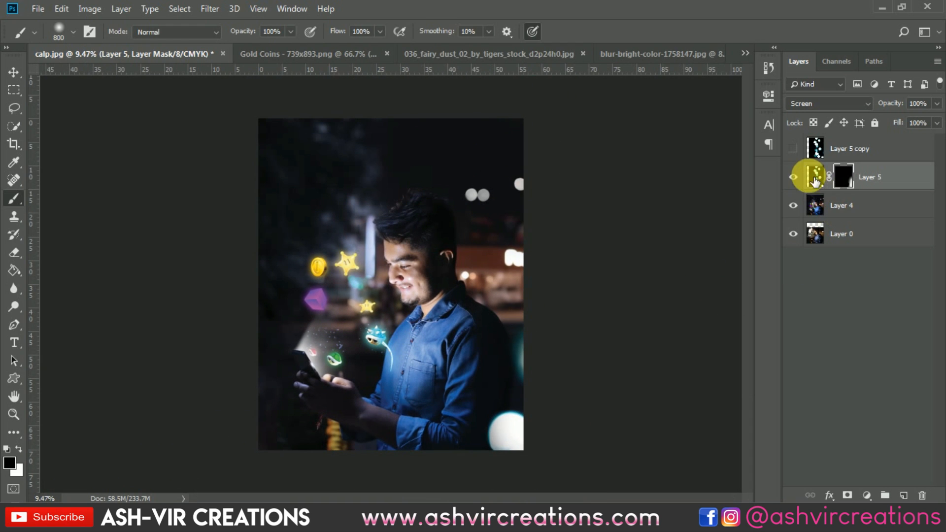
# Toggle Layer 5's visibility off and on to compare the effect
pyautogui.click(793, 177)
pyautogui.click(794, 176)
pyautogui.click(794, 177)
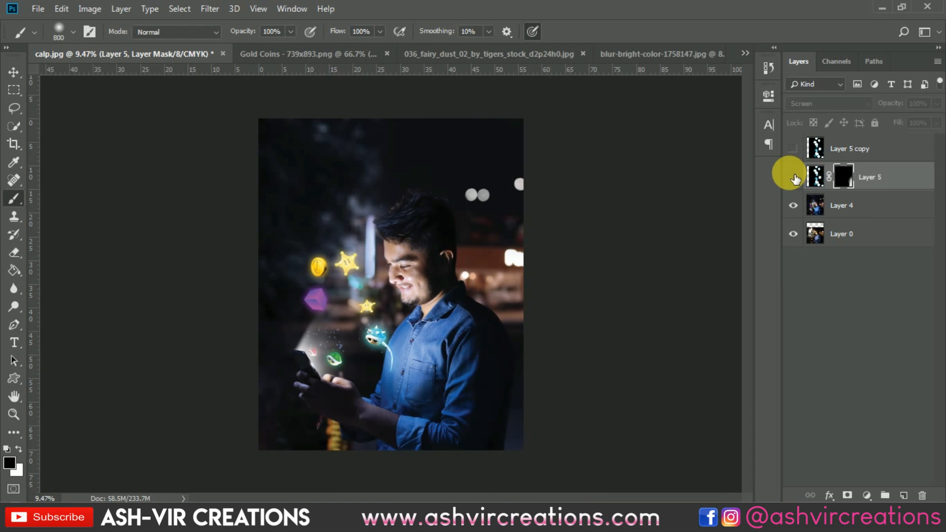
pyautogui.click(794, 177)
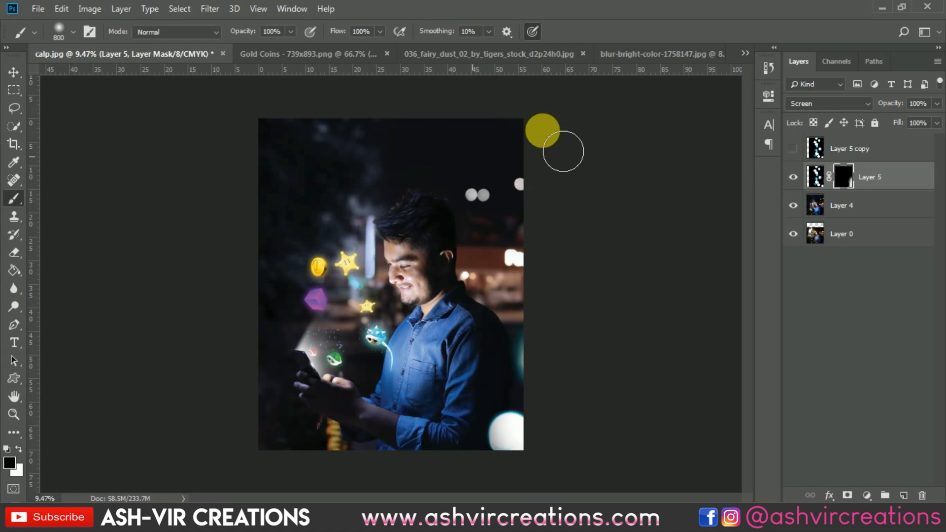
# Try painting white on the mask near the top of the image, then undo the stroke
pyautogui.click(19, 448)
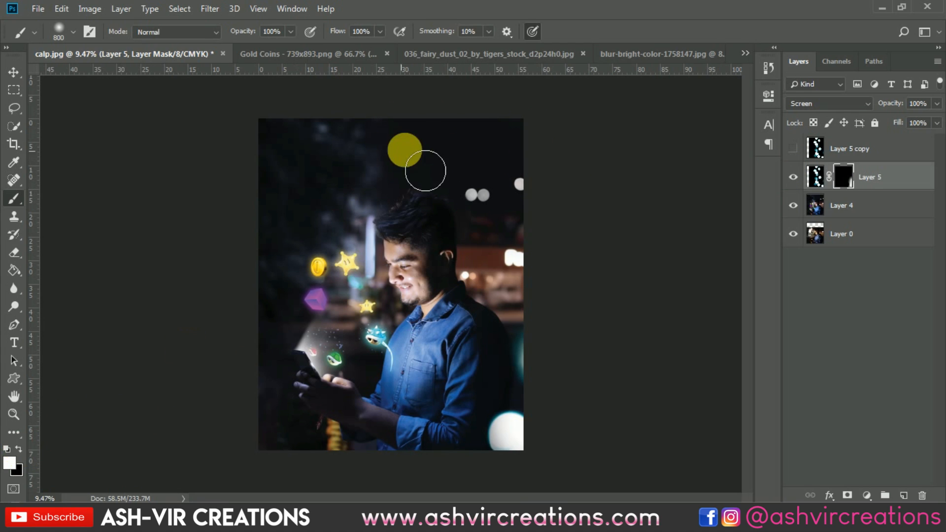
pyautogui.moveTo(469, 153)
pyautogui.mouseDown()
pyautogui.moveTo(474, 196)
pyautogui.moveTo(518, 153)
pyautogui.mouseUp()
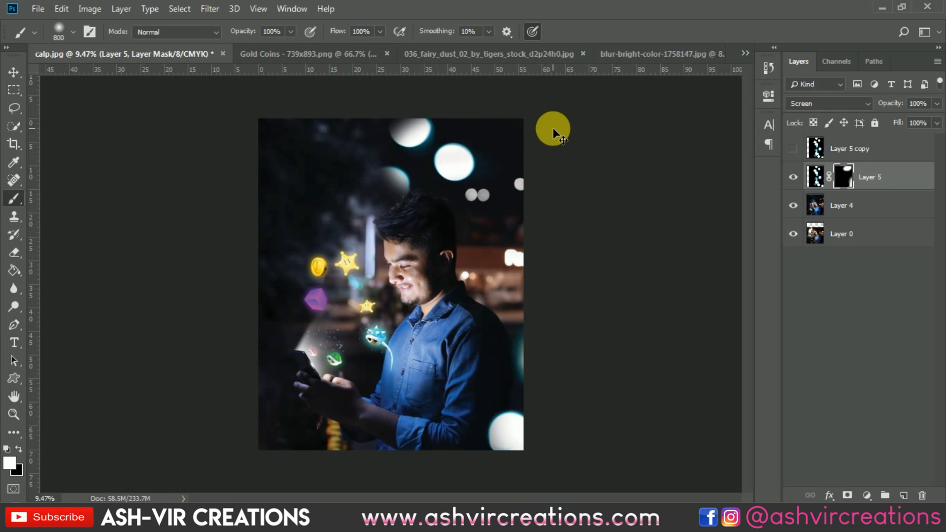
pyautogui.hotkey('ctrl', 'z')
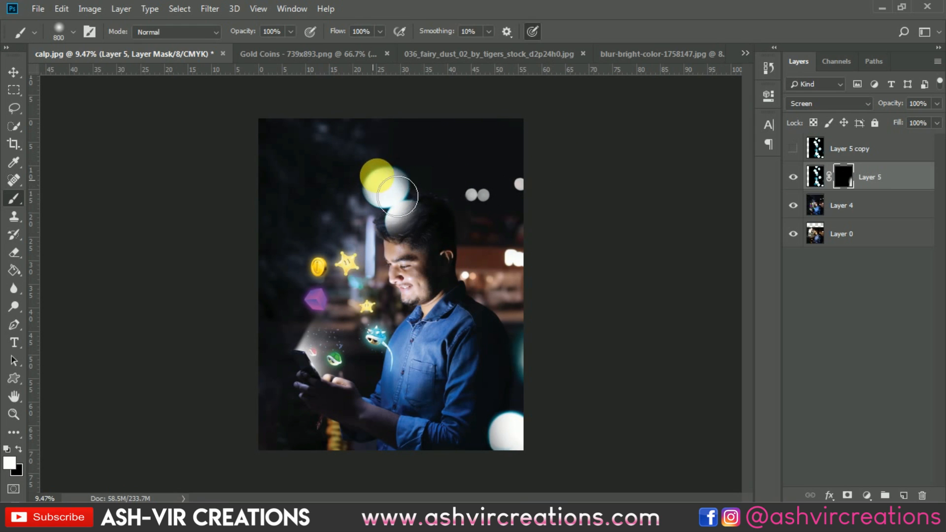
# Show and select the Layer 5 copy, scale it to about 27%, rotate it about 86.5° and place it in the top right corner
pyautogui.click(794, 148)
pyautogui.click(864, 144)
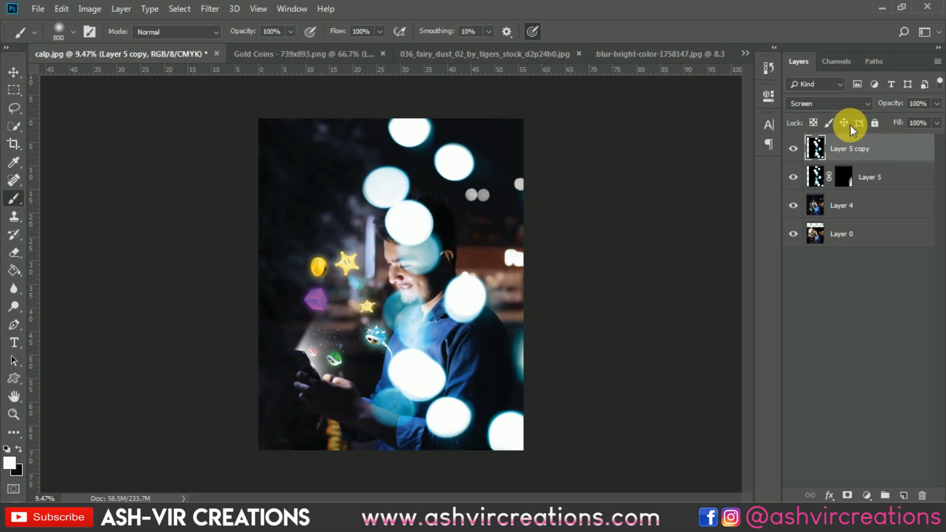
pyautogui.hotkey('ctrl', 't')
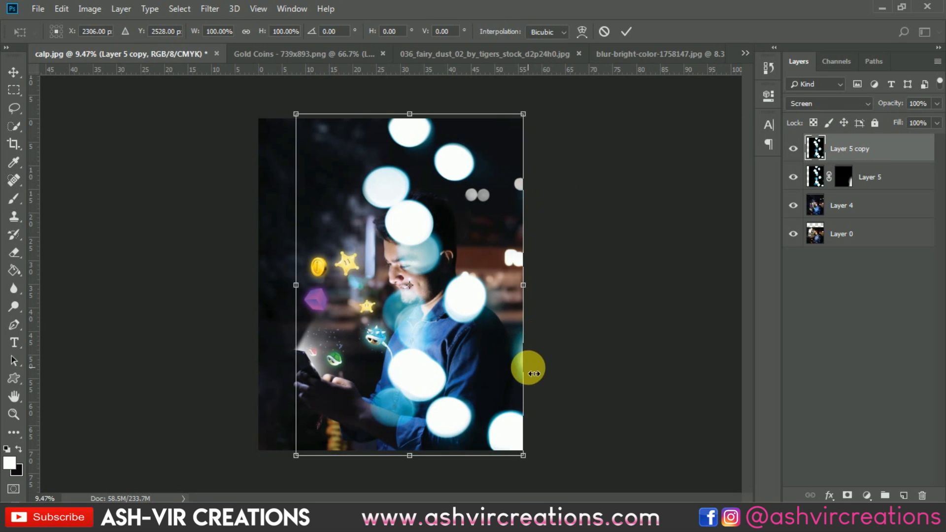
pyautogui.moveTo(524, 452); pyautogui.dragTo(420, 328)
pyautogui.moveTo(421, 253); pyautogui.dragTo(442, 92)
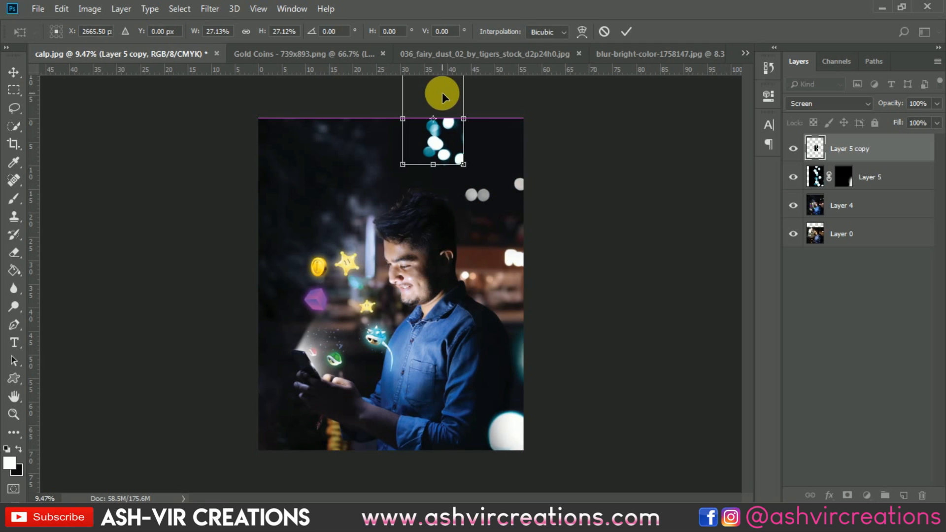
pyautogui.moveTo(518, 148); pyautogui.dragTo(428, 263)
pyautogui.moveTo(463, 134); pyautogui.dragTo(485, 131)
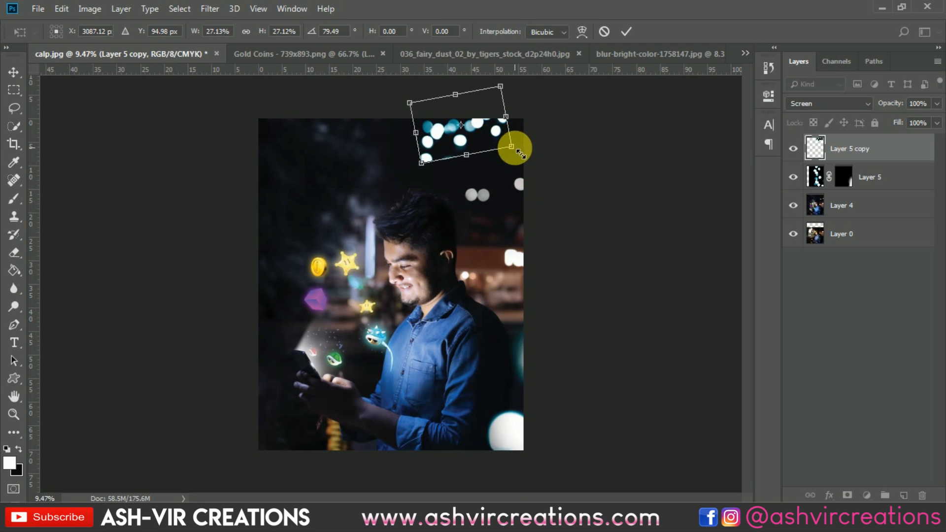
pyautogui.moveTo(526, 106); pyautogui.dragTo(559, 140)
pyautogui.moveTo(485, 128)
pyautogui.mouseDown()
pyautogui.moveTo(496, 145)
pyautogui.moveTo(480, 139)
pyautogui.mouseUp()
pyautogui.moveTo(560, 134); pyautogui.dragTo(582, 210)
pyautogui.moveTo(486, 141); pyautogui.dragTo(501, 136)
pyautogui.press('Return')
# Reposition the small bokeh cluster within the top right corner
pyautogui.press('b')
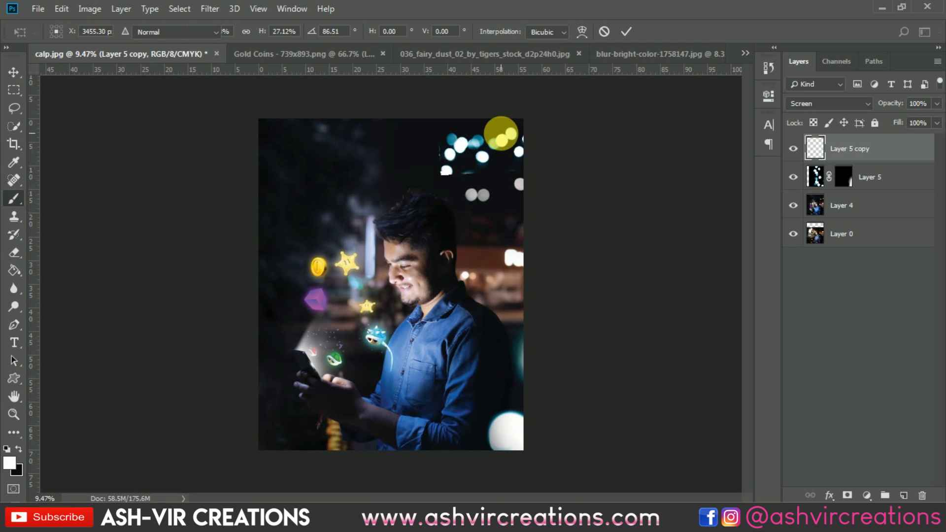
pyautogui.keyDown('alt'); pyautogui.scroll(6, 456, 193); pyautogui.keyUp('alt')
pyautogui.press('v')
pyautogui.moveTo(534, 171); pyautogui.dragTo(505, 296)
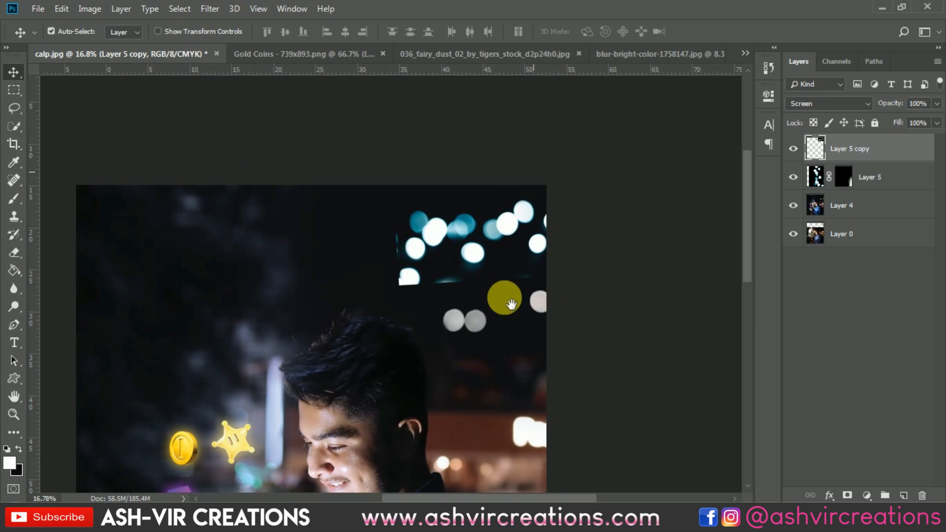
# Erase the stray bokeh spots on the left of the cluster with a 250 px Eraser brush
pyautogui.click(14, 253)
pyautogui.moveTo(403, 242)
pyautogui.mouseDown()
pyautogui.moveTo(403, 281)
pyautogui.moveTo(423, 279)
pyautogui.moveTo(404, 287)
pyautogui.moveTo(428, 284)
pyautogui.mouseUp()
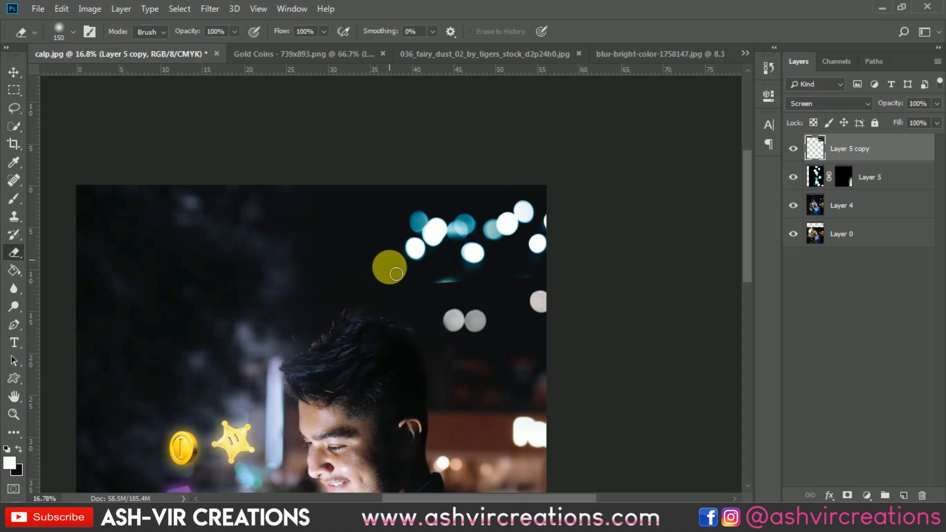
pyautogui.scroll(1, 413, 308)
pyautogui.press(']')
pyautogui.press(']')
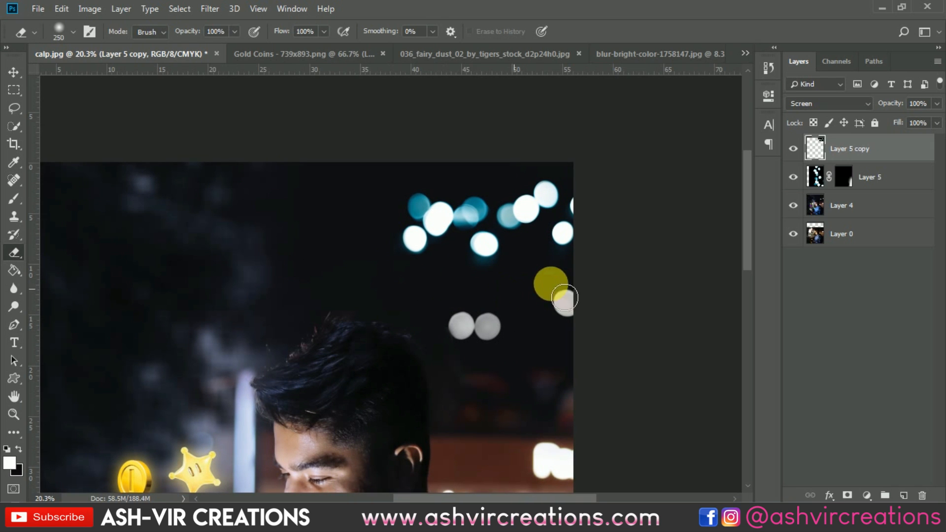
pyautogui.scroll(2, 453, 241)
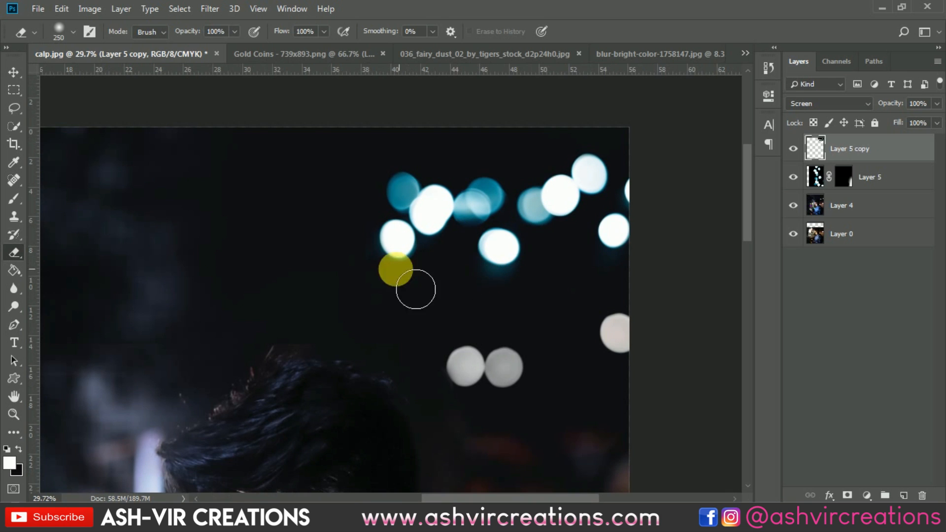
pyautogui.scroll(-2, 446, 310)
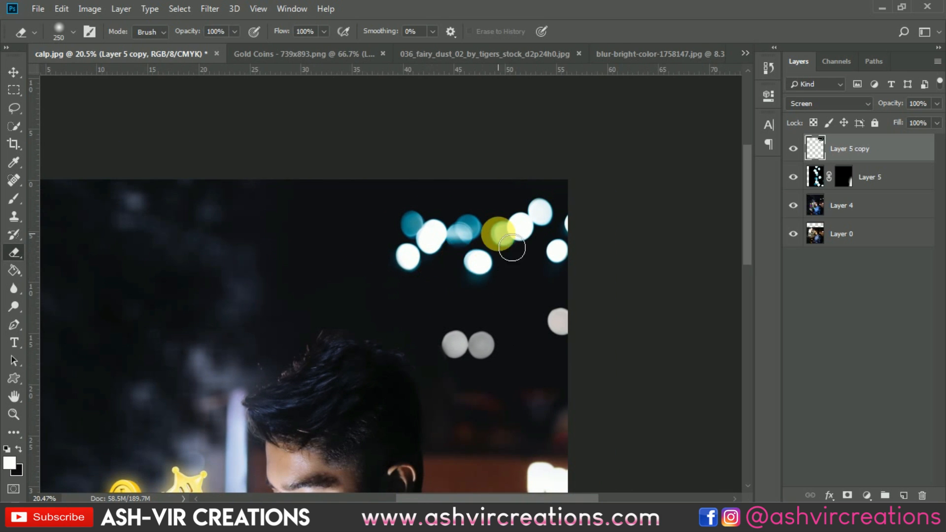
pyautogui.scroll(2, 503, 239)
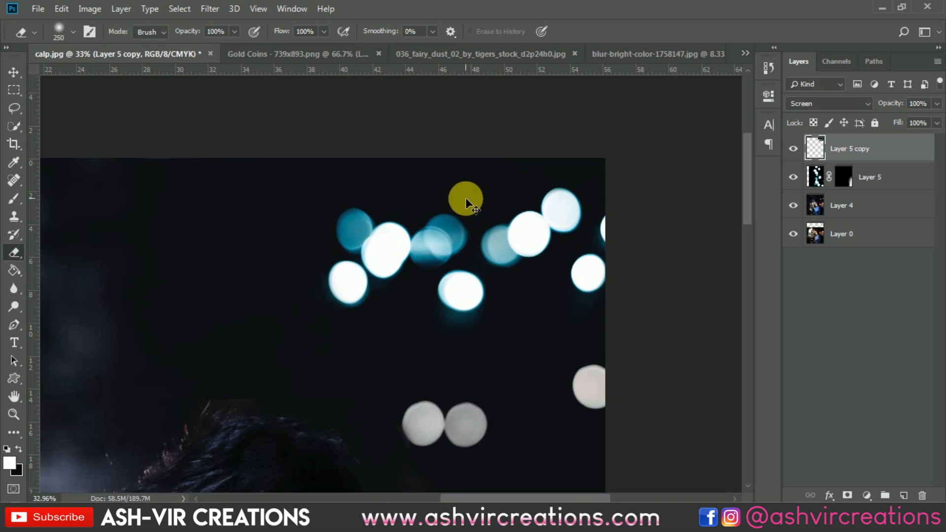
pyautogui.rightClick(463, 198)
pyautogui.click(430, 193)
pyautogui.moveTo(438, 195)
pyautogui.mouseDown()
pyautogui.moveTo(445, 242)
pyautogui.moveTo(460, 258)
pyautogui.moveTo(453, 281)
pyautogui.moveTo(450, 268)
pyautogui.moveTo(440, 271)
pyautogui.moveTo(401, 238)
pyautogui.moveTo(381, 259)
pyautogui.moveTo(414, 238)
pyautogui.moveTo(448, 251)
pyautogui.moveTo(470, 228)
pyautogui.moveTo(361, 236)
pyautogui.moveTo(340, 208)
pyautogui.moveTo(319, 341)
pyautogui.moveTo(369, 264)
pyautogui.moveTo(481, 194)
pyautogui.moveTo(493, 146)
pyautogui.mouseUp()
pyautogui.scroll(4, 392, 220)
pyautogui.scroll(-4, 493, 147)
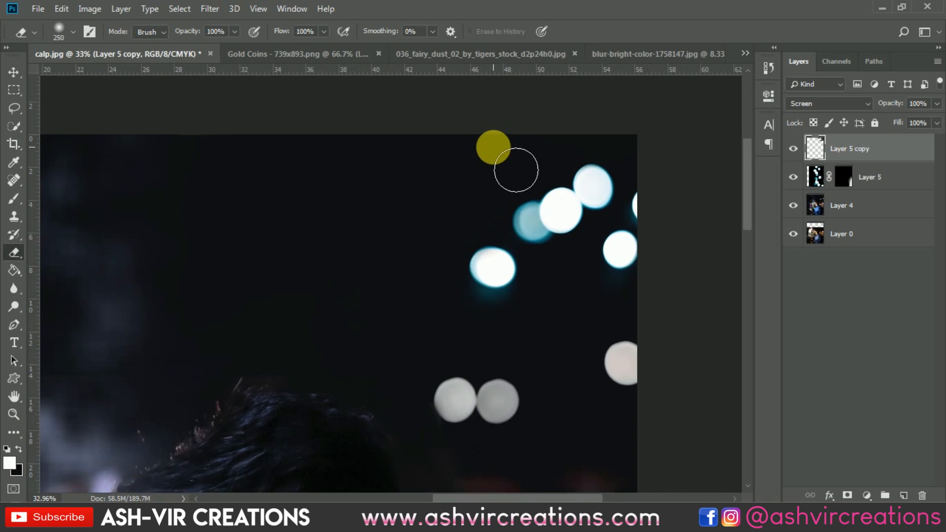
# Merge the Layer 4, Layer 5 and Layer 5 copy layers into a single layer
pyautogui.press('v')
pyautogui.scroll(-5, 496, 180)
pyautogui.scroll(-2, 521, 190)
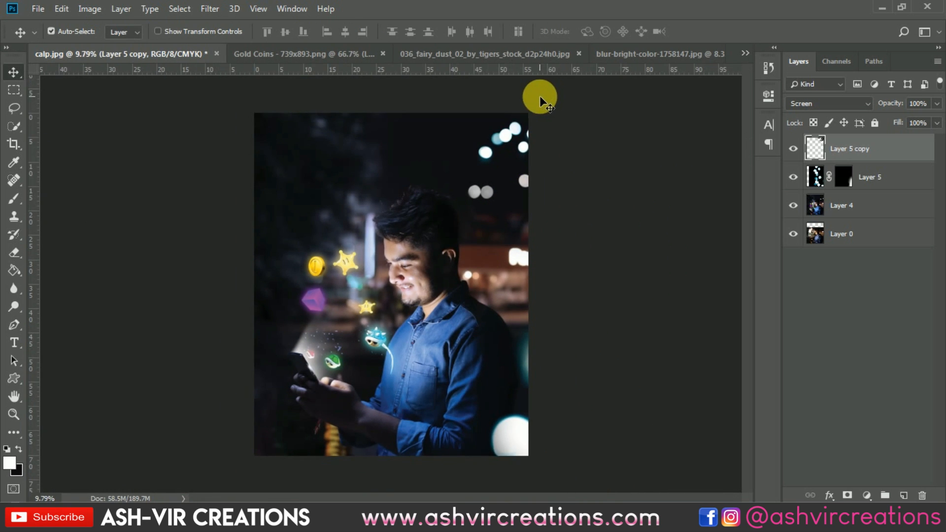
pyautogui.scroll(2, 527, 98)
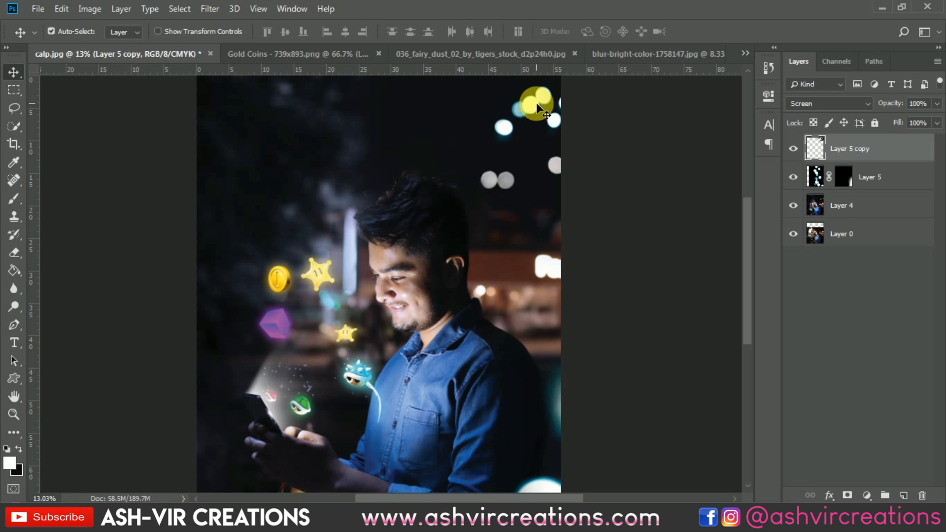
pyautogui.scroll(-2, 534, 104)
pyautogui.scroll(1, 557, 119)
pyautogui.click(854, 214)
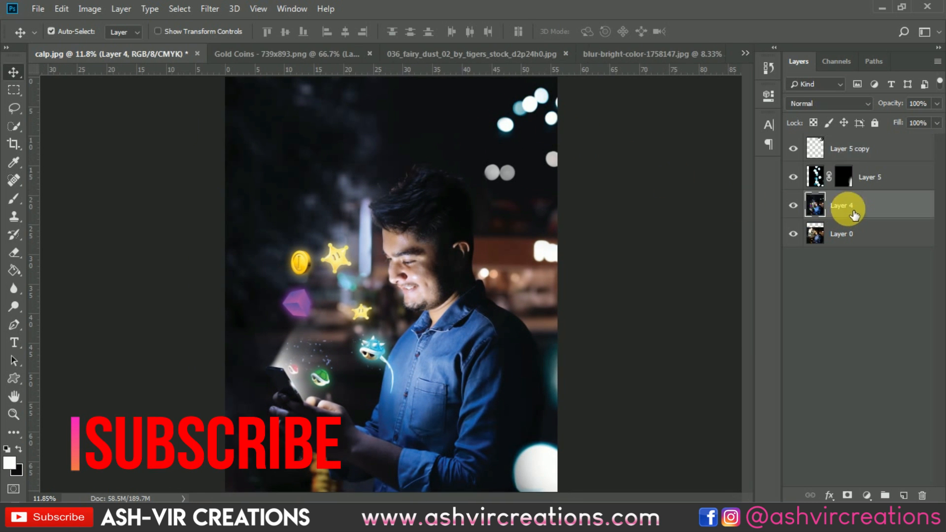
pyautogui.keyDown('shift'); pyautogui.click(849, 148); pyautogui.keyUp('shift')
pyautogui.rightClick(850, 148)
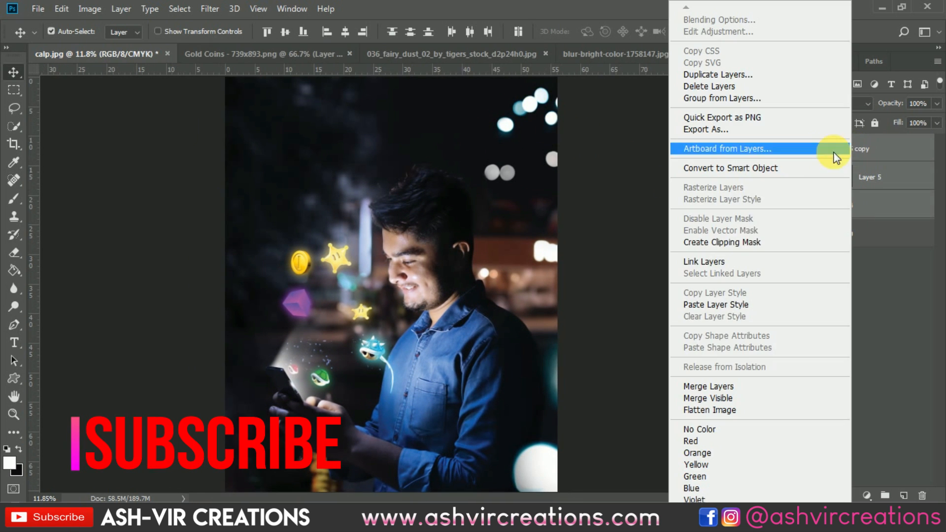
pyautogui.click(715, 386)
# Crop the image to its current canvas bounds to trim the overflowing layer pixels
pyautogui.scroll(-2, 546, 291)
pyautogui.scroll(1, 542, 282)
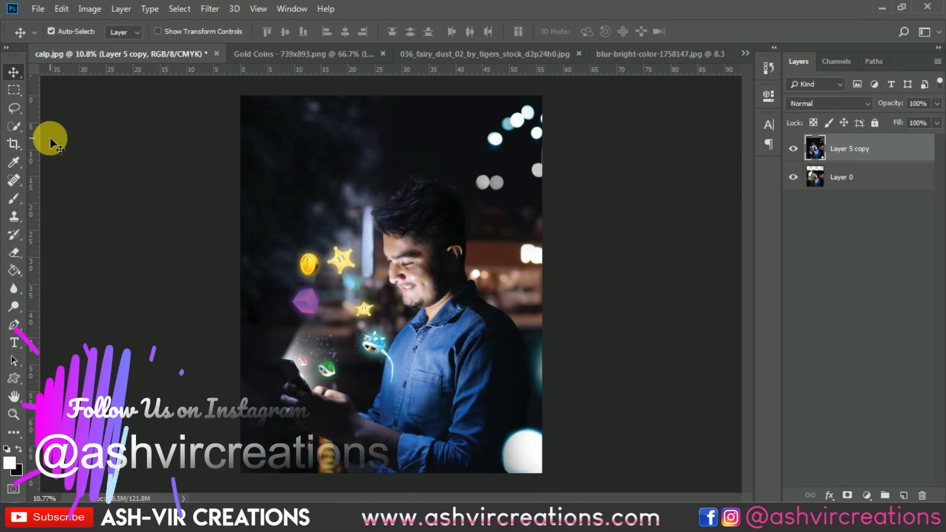
pyautogui.click(14, 143)
pyautogui.click(324, 186)
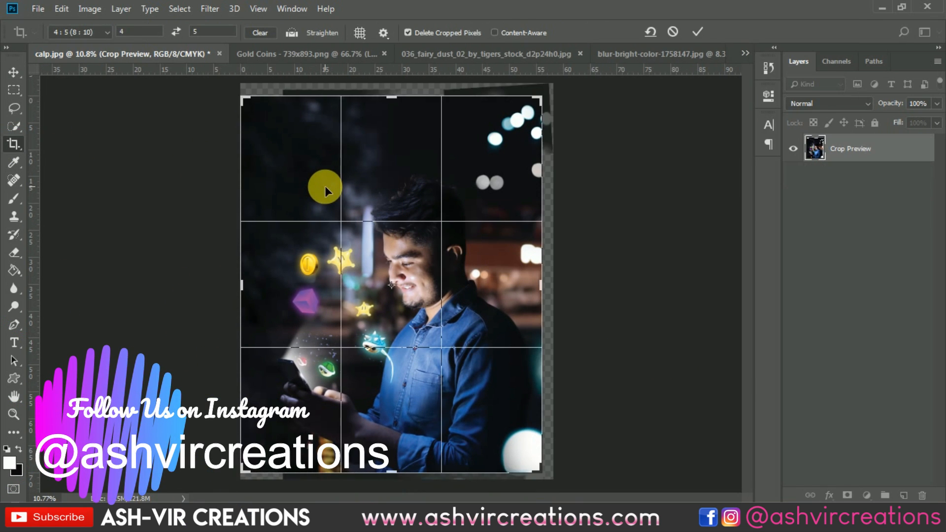
pyautogui.press('Return')
pyautogui.press('v')
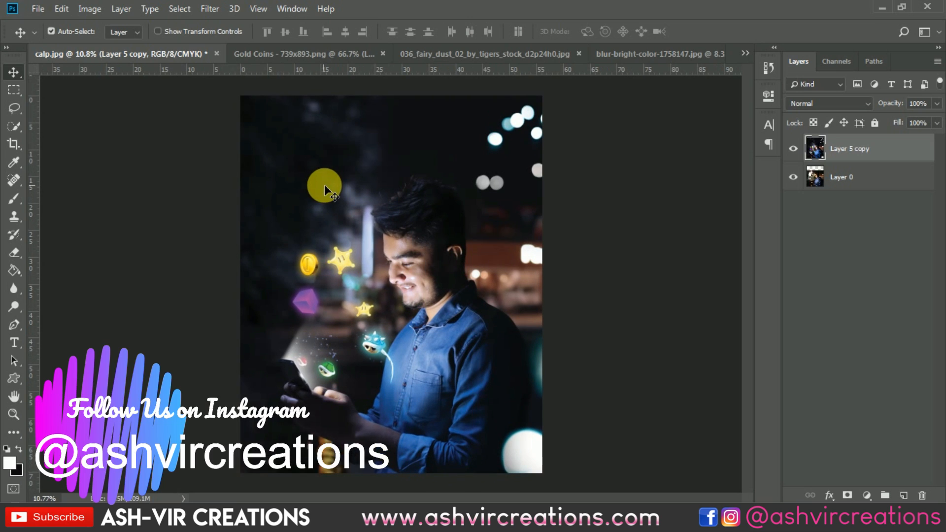
# Open the Camera Raw Filter and cool the white balance Temperature to -13
pyautogui.click(210, 9)
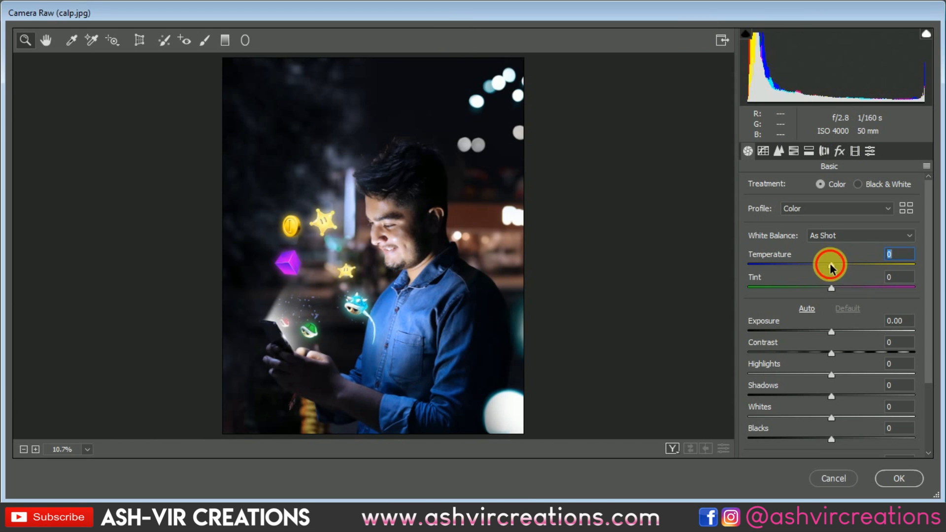
pyautogui.moveTo(826, 269); pyautogui.dragTo(821, 269)
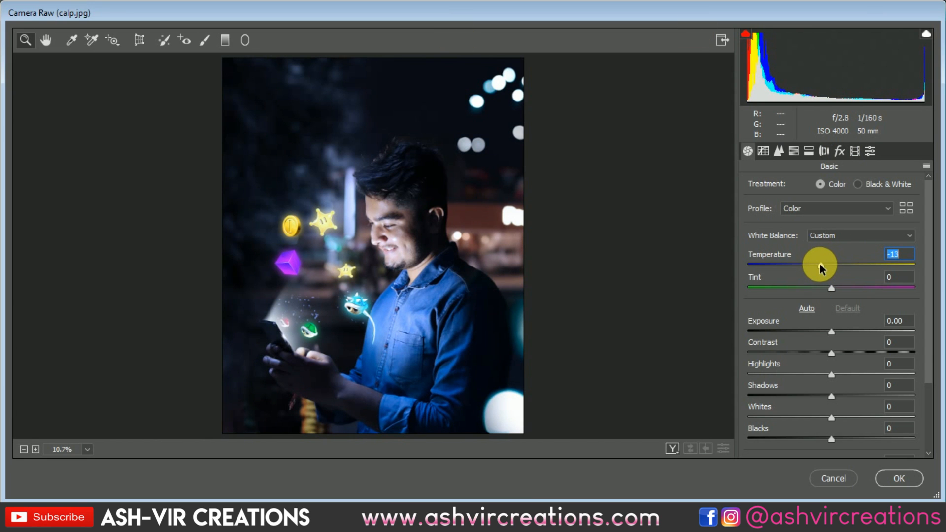
# In Calibration, shift the Blue Primary hue to -34
pyautogui.click(839, 153)
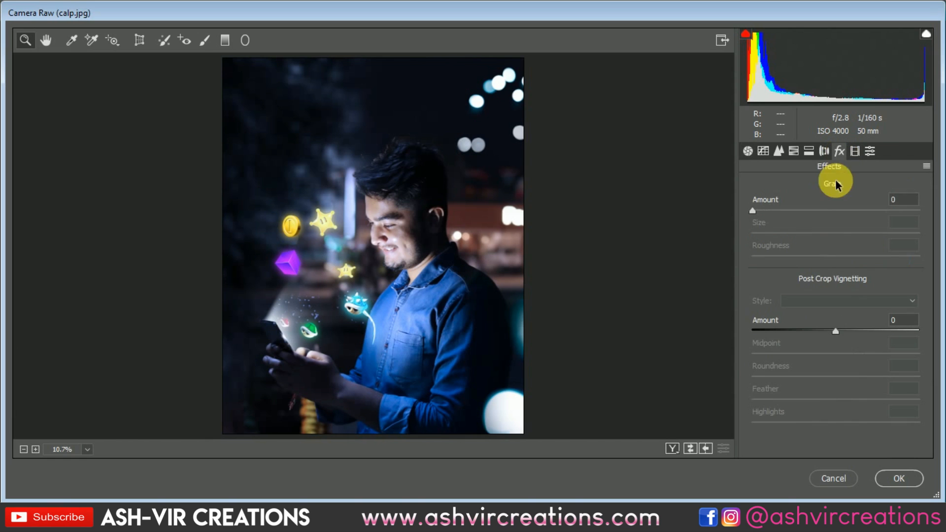
pyautogui.click(856, 151)
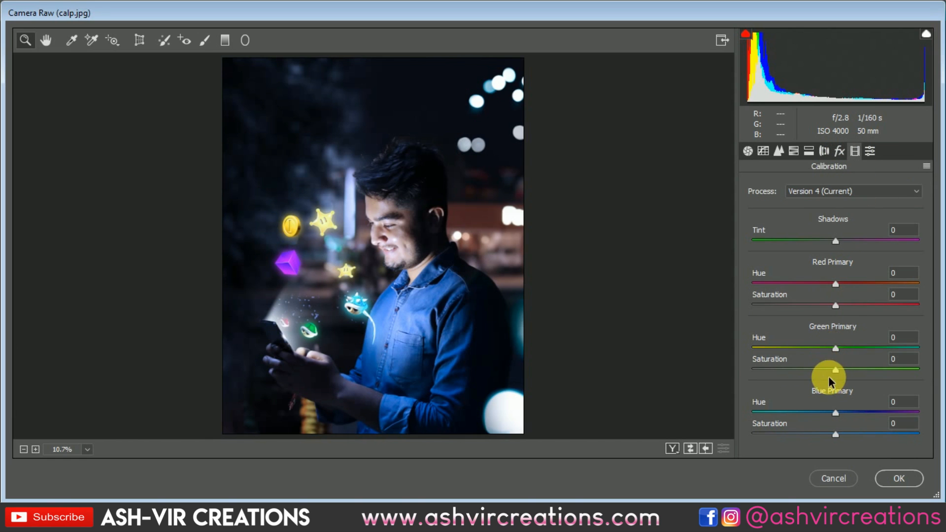
pyautogui.moveTo(833, 413); pyautogui.dragTo(808, 412)
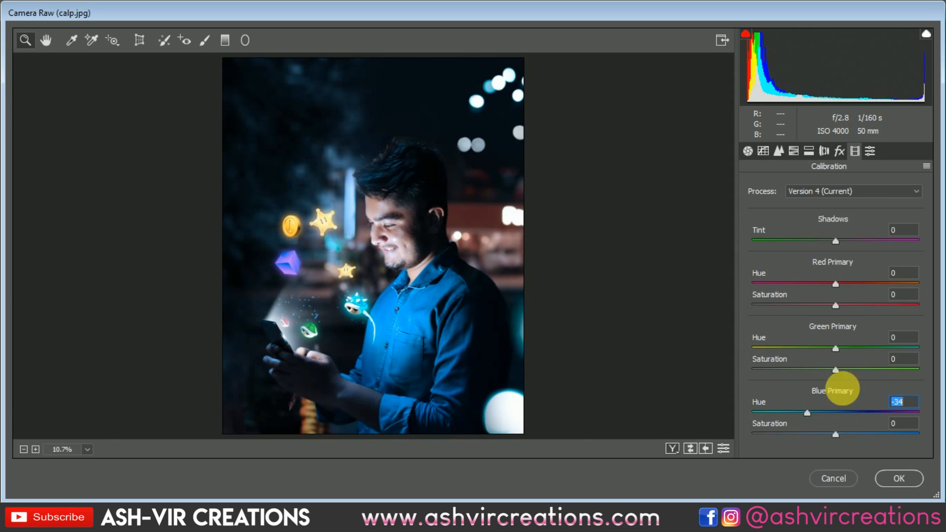
# In the HSL hue adjustments, set Aquas to -18 and Blues to -15
pyautogui.click(792, 154)
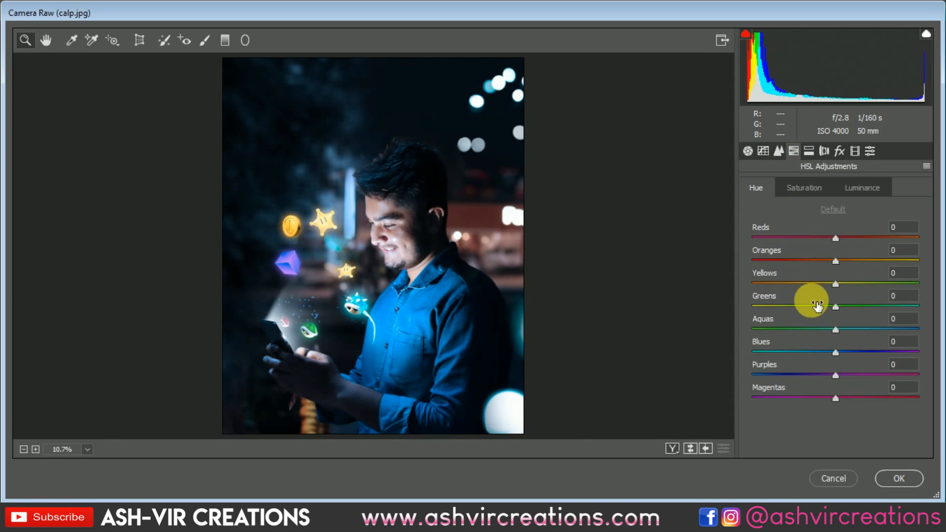
pyautogui.moveTo(845, 333); pyautogui.dragTo(906, 327)
pyautogui.moveTo(821, 326); pyautogui.dragTo(826, 357)
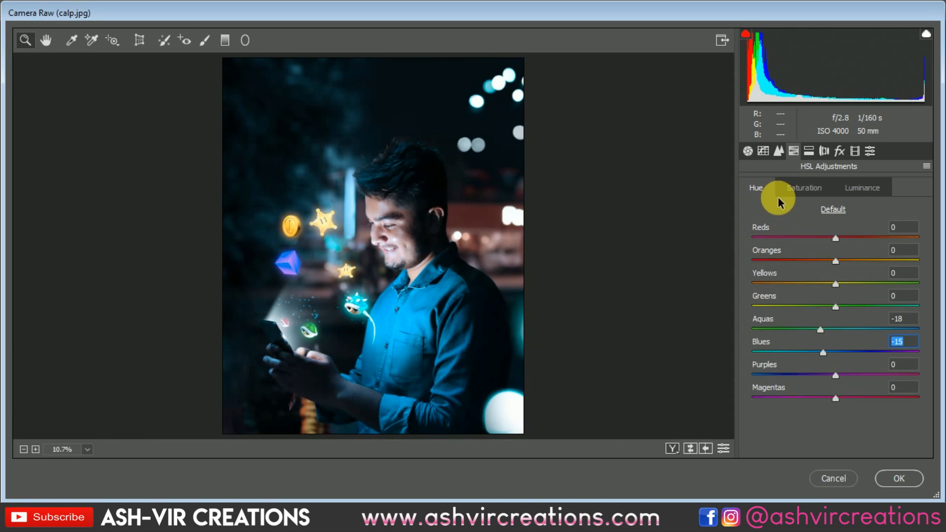
# Set the white balance Temperature to -14
pyautogui.click(747, 150)
pyautogui.moveTo(813, 264)
pyautogui.mouseDown()
pyautogui.moveTo(805, 268)
pyautogui.moveTo(819, 267)
pyautogui.mouseUp()
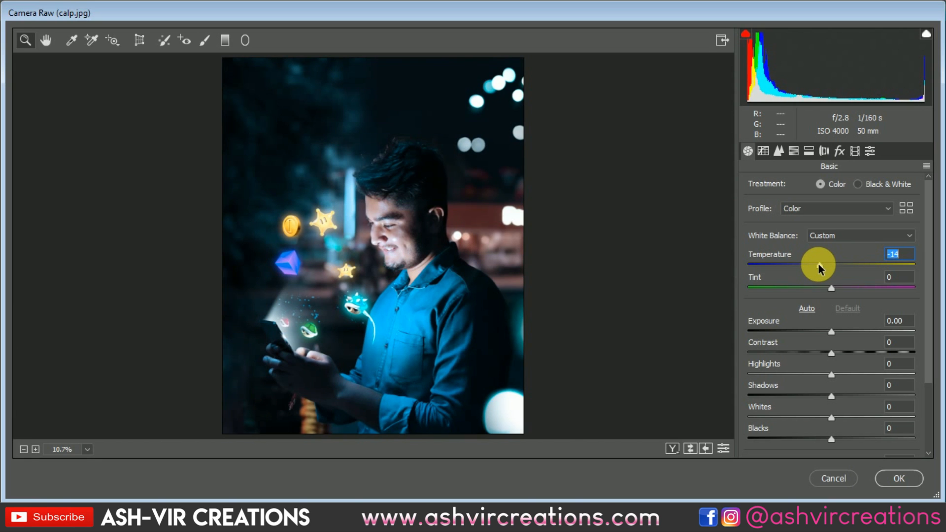
# In Calibration, set the Red Primary saturation to +25 and the Green Primary hue to +25
pyautogui.click(808, 151)
pyautogui.click(793, 151)
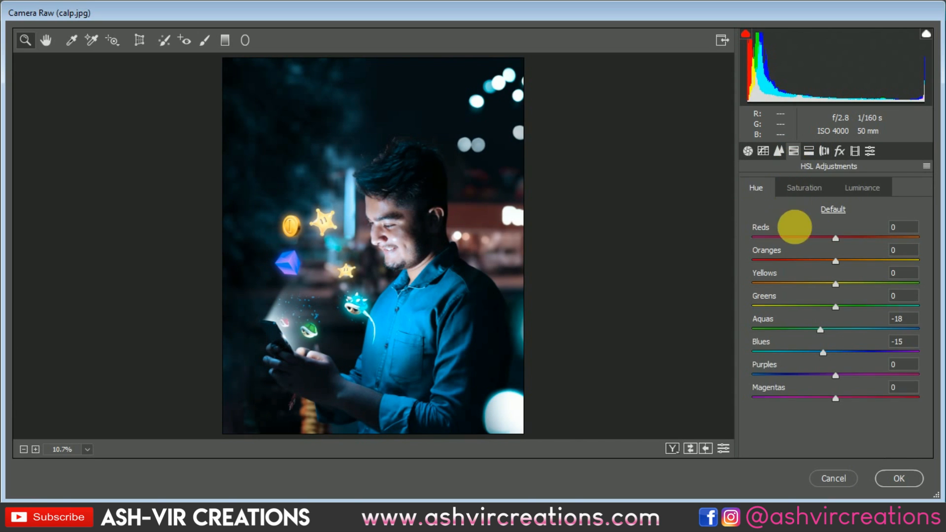
pyautogui.click(839, 151)
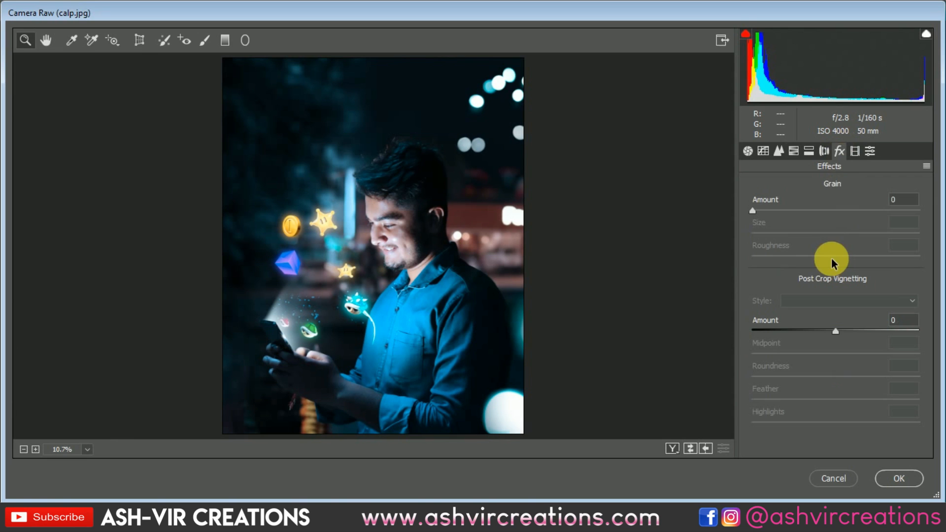
pyautogui.click(854, 151)
pyautogui.moveTo(838, 304); pyautogui.dragTo(859, 305)
pyautogui.moveTo(837, 348); pyautogui.dragTo(863, 360)
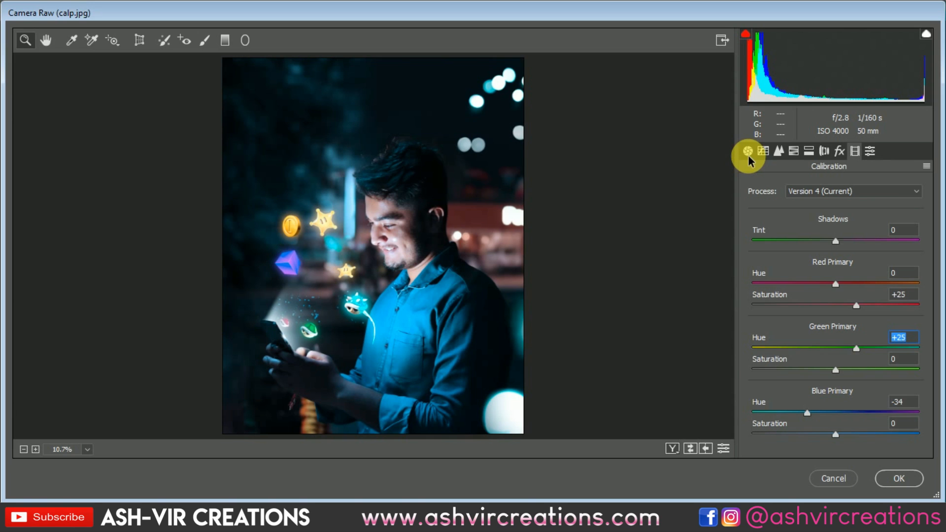
# In the HSL hue adjustments, shift Oranges to +35
pyautogui.click(793, 151)
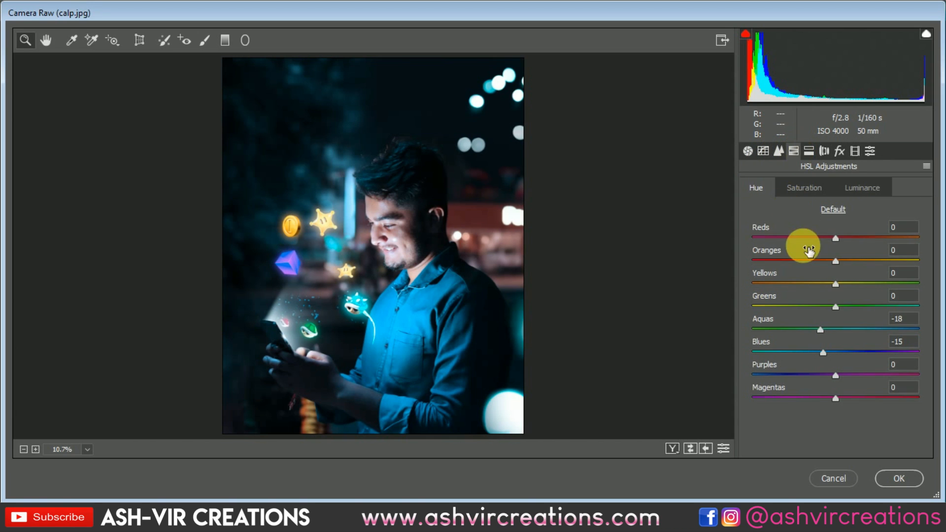
pyautogui.moveTo(829, 258); pyautogui.dragTo(866, 270)
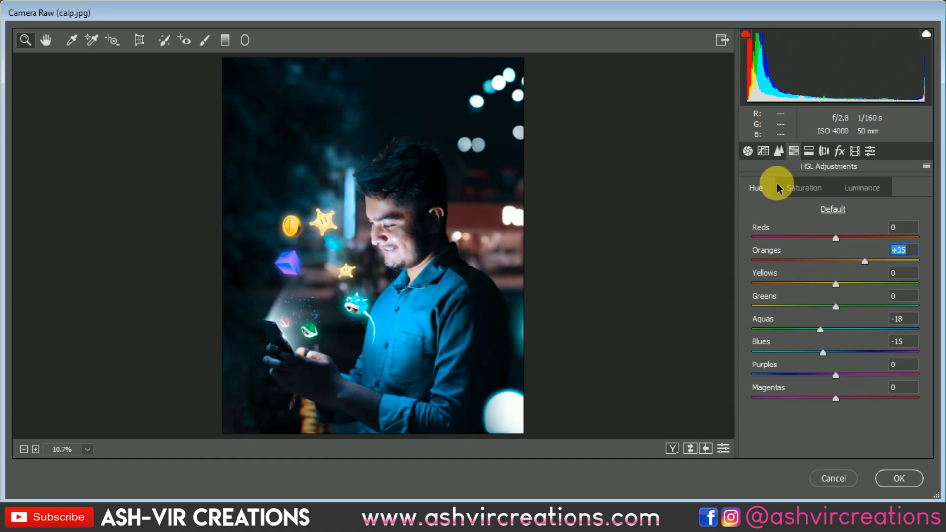
# In the Basic panel, set Highlights to -17 and Whites to +34
pyautogui.click(748, 150)
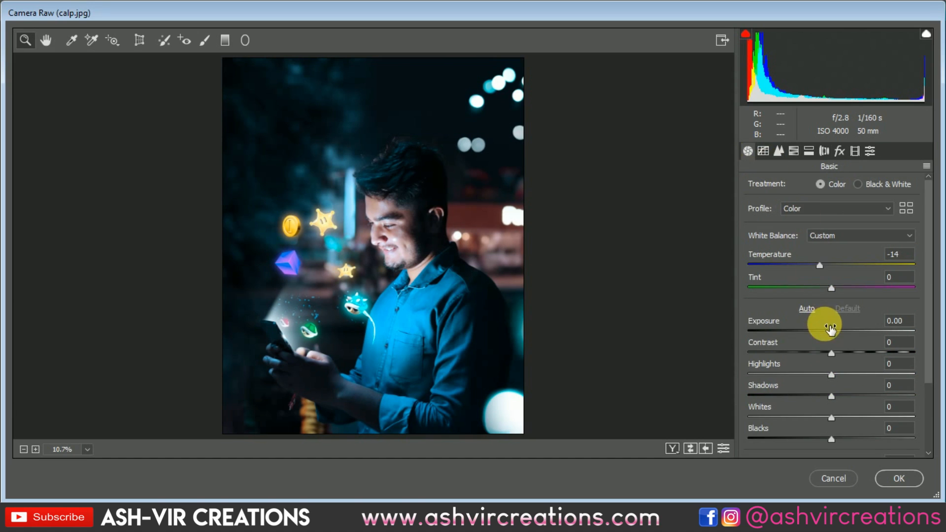
pyautogui.moveTo(831, 375)
pyautogui.mouseDown()
pyautogui.moveTo(802, 376)
pyautogui.moveTo(839, 375)
pyautogui.moveTo(805, 373)
pyautogui.moveTo(833, 372)
pyautogui.moveTo(818, 374)
pyautogui.mouseUp()
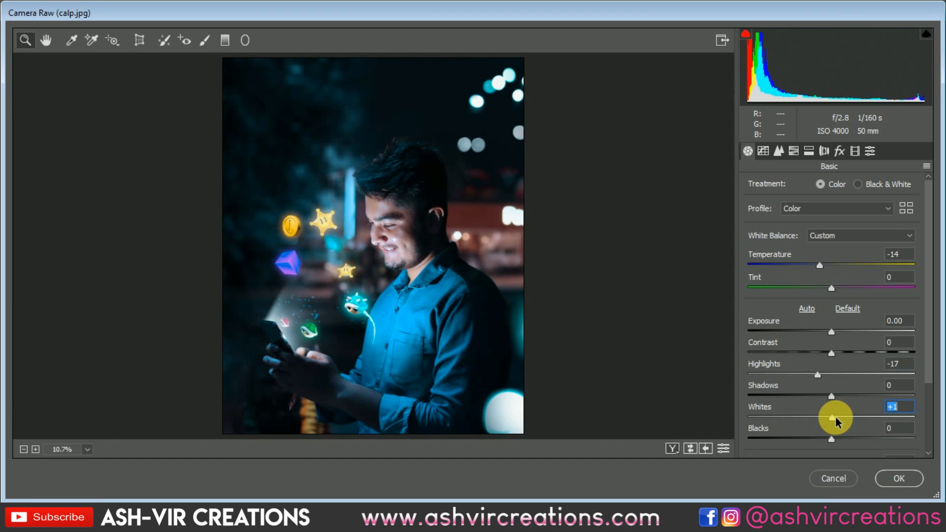
pyautogui.moveTo(836, 420); pyautogui.dragTo(863, 420)
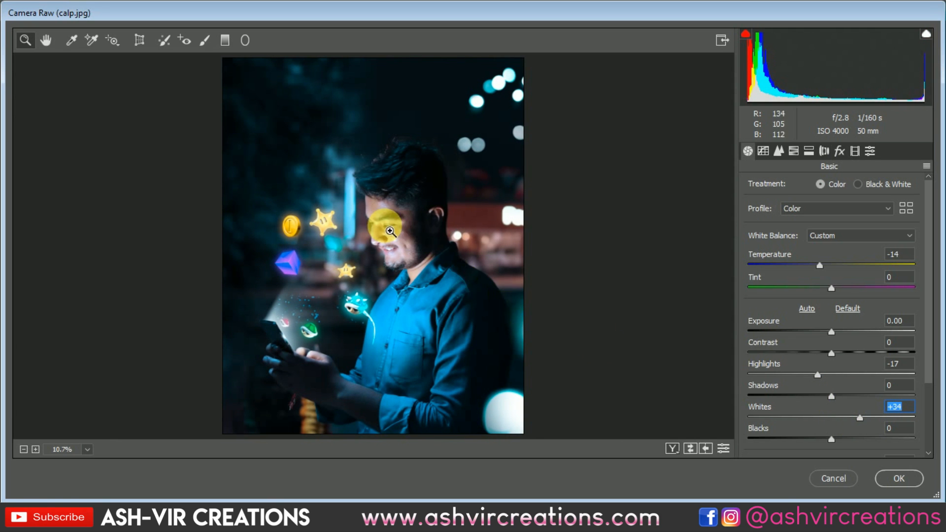
# Raise the Contrast to +12
pyautogui.moveTo(380, 228); pyautogui.dragTo(434, 263)
pyautogui.moveTo(446, 365); pyautogui.dragTo(406, 341)
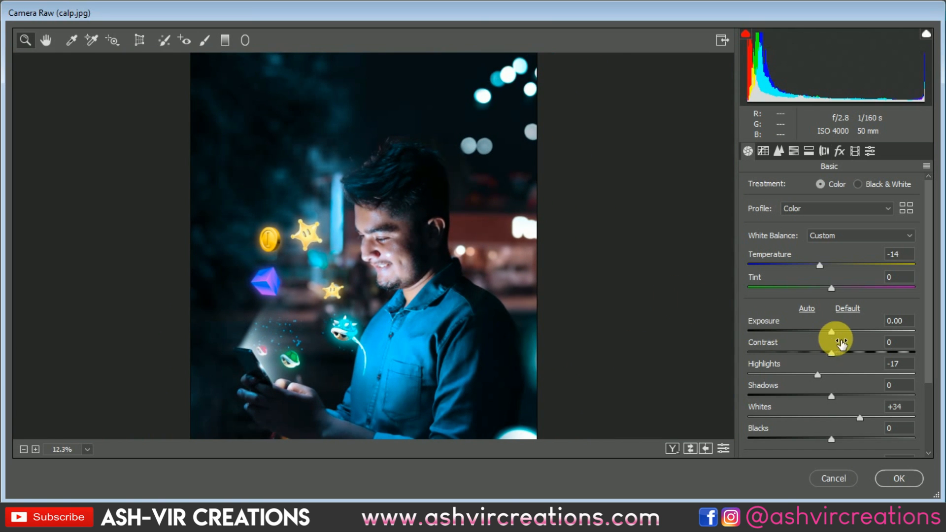
pyautogui.moveTo(832, 352)
pyautogui.mouseDown()
pyautogui.moveTo(857, 353)
pyautogui.moveTo(841, 353)
pyautogui.mouseUp()
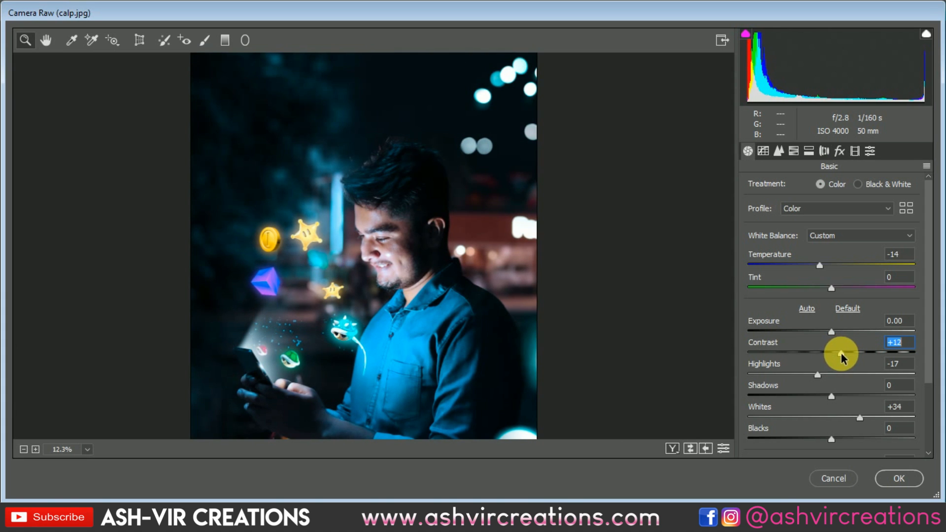
pyautogui.moveTo(511, 383); pyautogui.dragTo(416, 302)
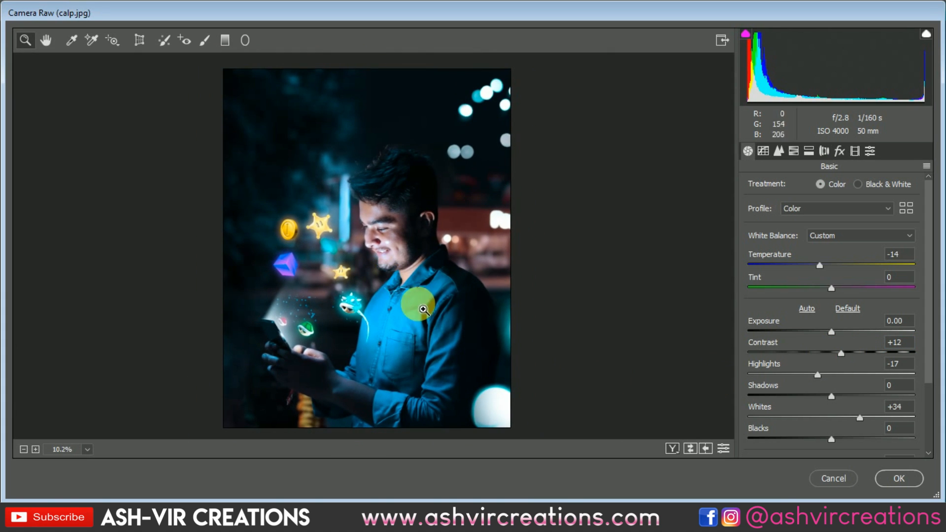
# Set Blacks to -2 and Tint to +1
pyautogui.moveTo(836, 438)
pyautogui.mouseDown()
pyautogui.moveTo(817, 438)
pyautogui.moveTo(890, 440)
pyautogui.moveTo(797, 441)
pyautogui.moveTo(832, 442)
pyautogui.mouseUp()
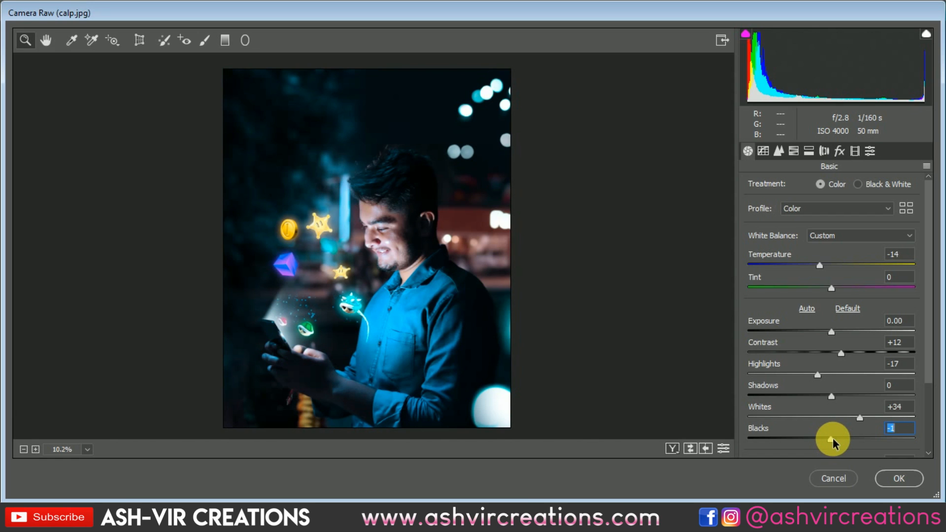
pyautogui.moveTo(834, 444); pyautogui.dragTo(832, 444)
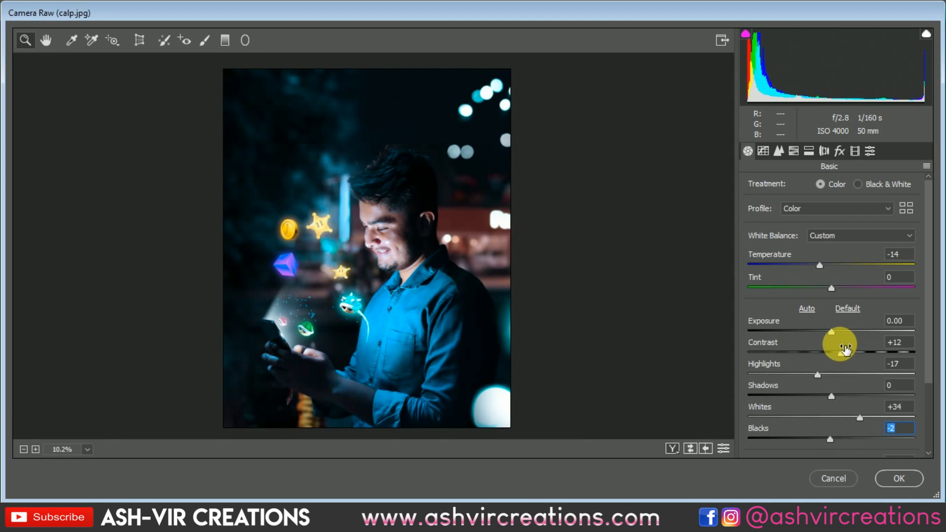
pyautogui.click(832, 331)
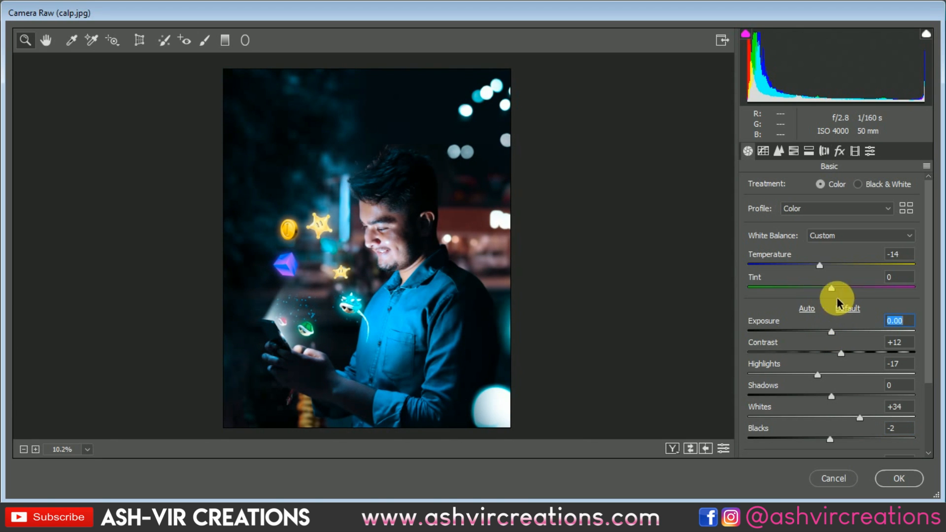
pyautogui.moveTo(833, 289)
pyautogui.mouseDown()
pyautogui.moveTo(855, 291)
pyautogui.moveTo(832, 291)
pyautogui.mouseUp()
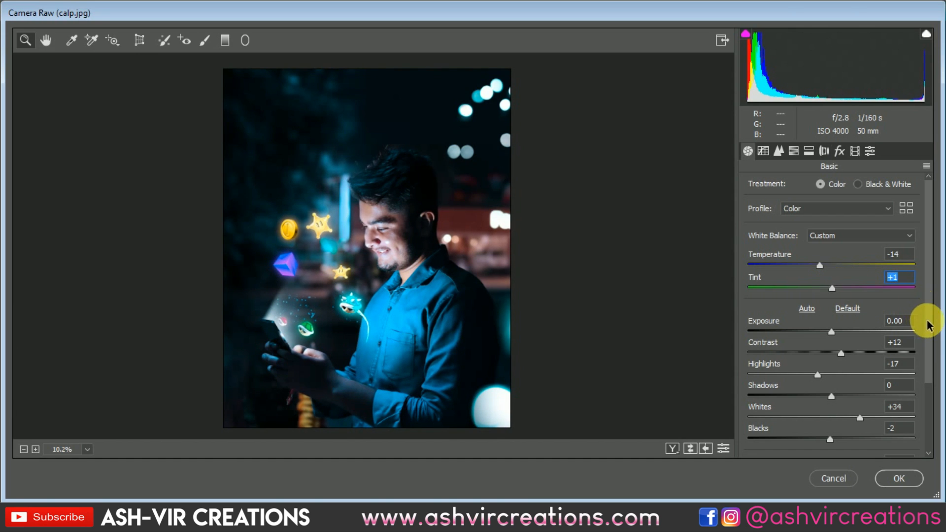
# Try a Dehaze of -3, then reset Dehaze to 0
pyautogui.scroll(-3, 925, 364)
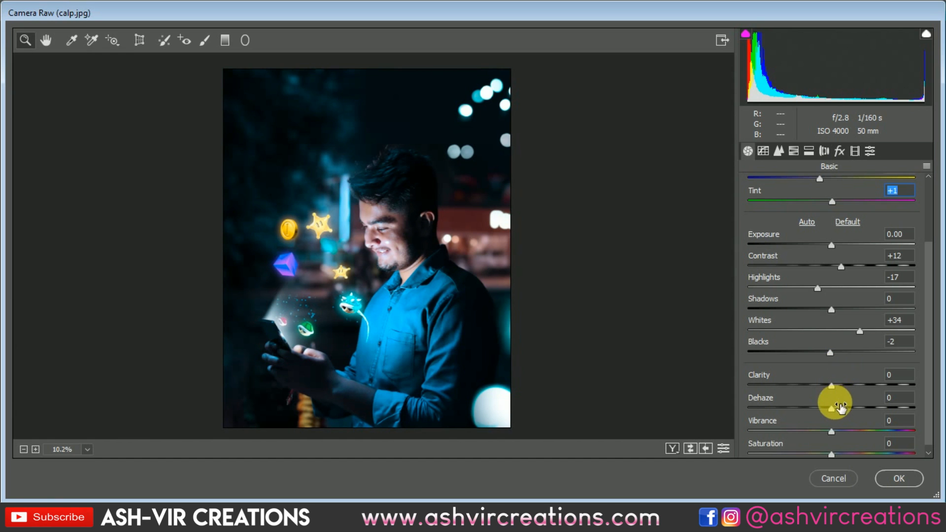
pyautogui.moveTo(832, 409)
pyautogui.mouseDown()
pyautogui.moveTo(845, 407)
pyautogui.moveTo(815, 406)
pyautogui.moveTo(830, 407)
pyautogui.mouseUp()
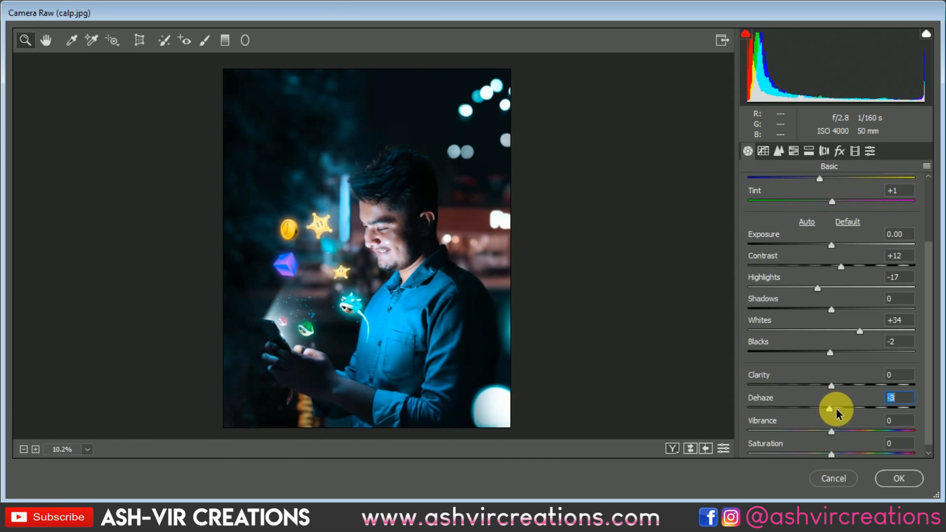
pyautogui.doubleClick(835, 408)
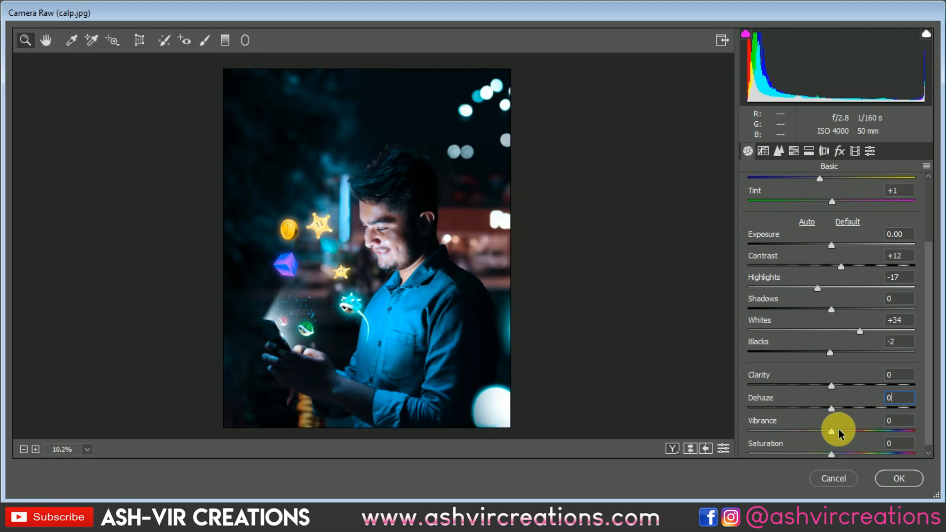
# Boost the Vibrance to +18
pyautogui.moveTo(838, 434); pyautogui.dragTo(845, 432)
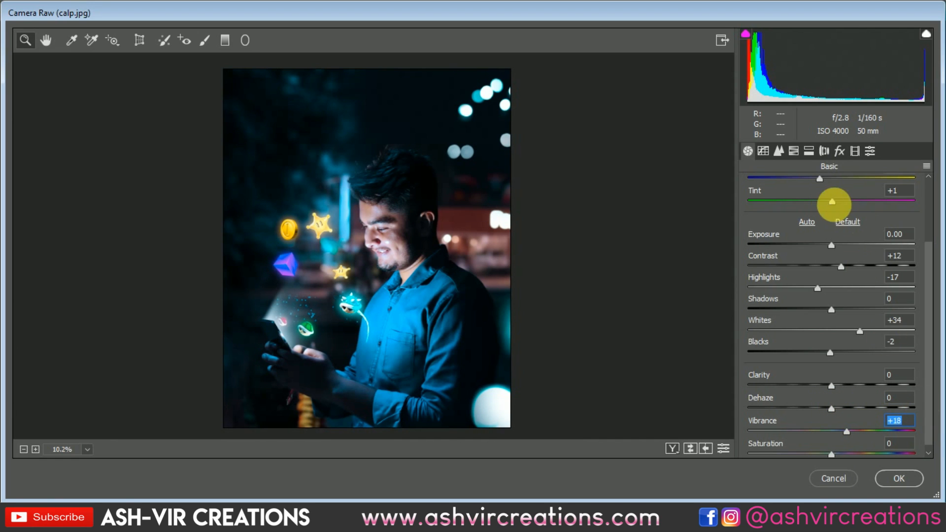
pyautogui.click(789, 154)
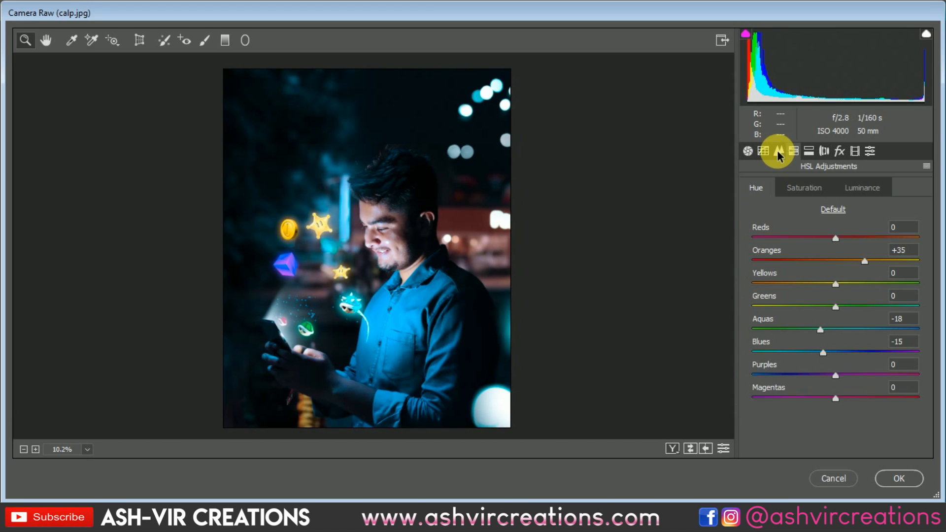
# In Split Toning, set the highlights Hue to 57 and Saturation to 27
pyautogui.click(778, 151)
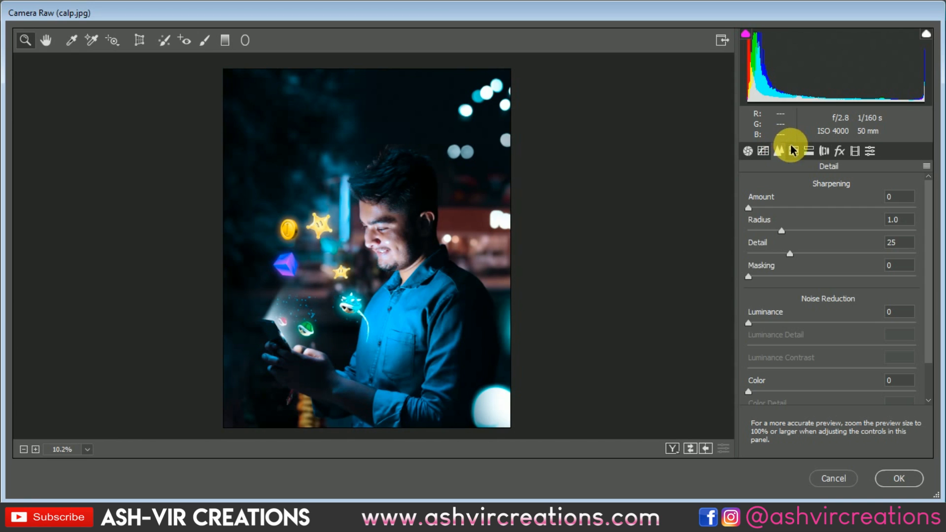
pyautogui.click(809, 151)
pyautogui.click(793, 206)
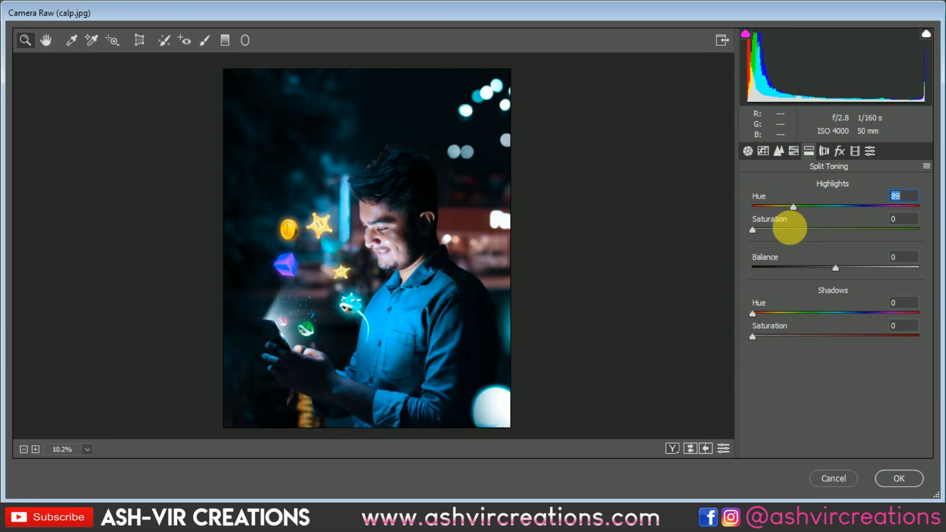
pyautogui.moveTo(793, 206); pyautogui.dragTo(801, 233)
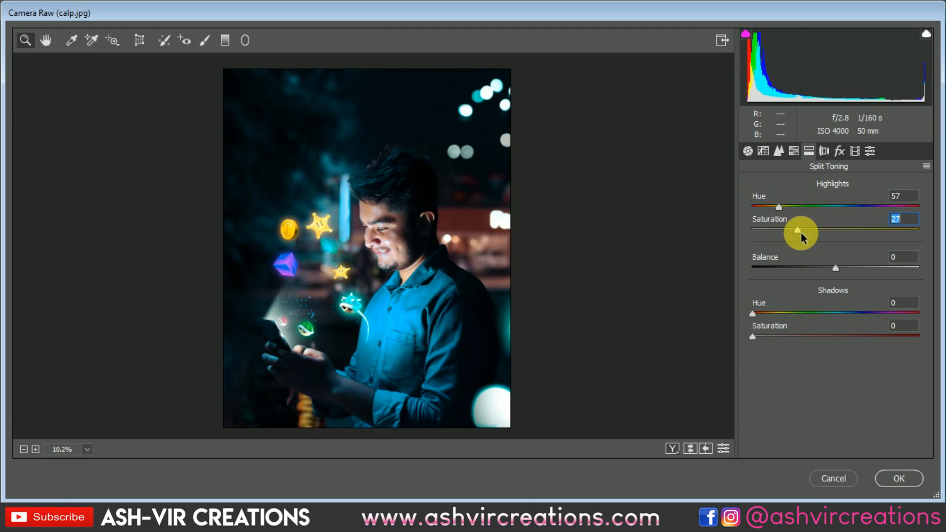
# Set the Split Toning shadows Hue to 194 and Saturation to 7
pyautogui.scroll(5, 382, 231)
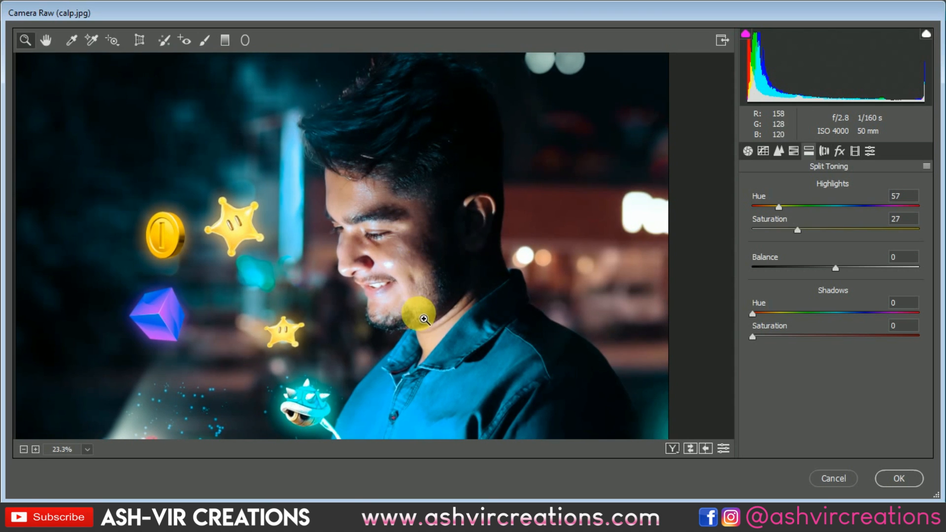
pyautogui.scroll(-3, 419, 314)
pyautogui.scroll(-3, 384, 301)
pyautogui.scroll(1, 353, 276)
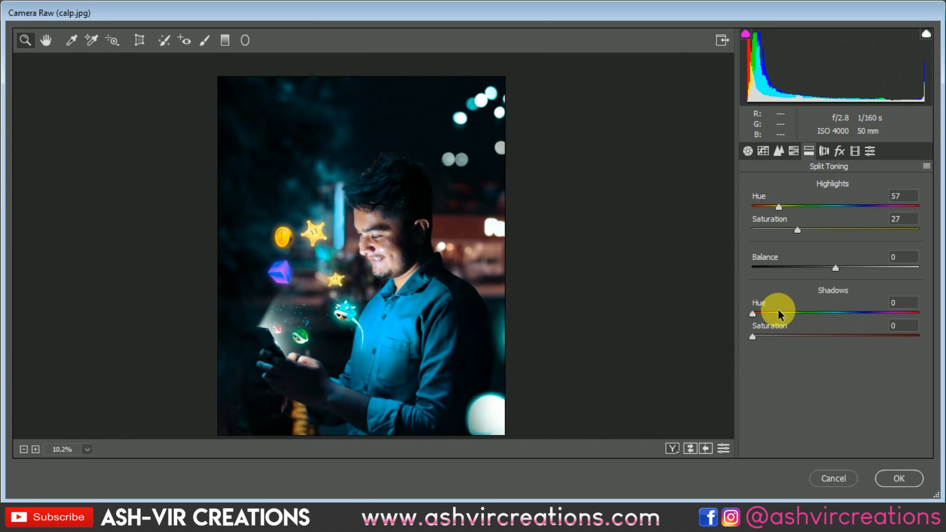
pyautogui.click(777, 338)
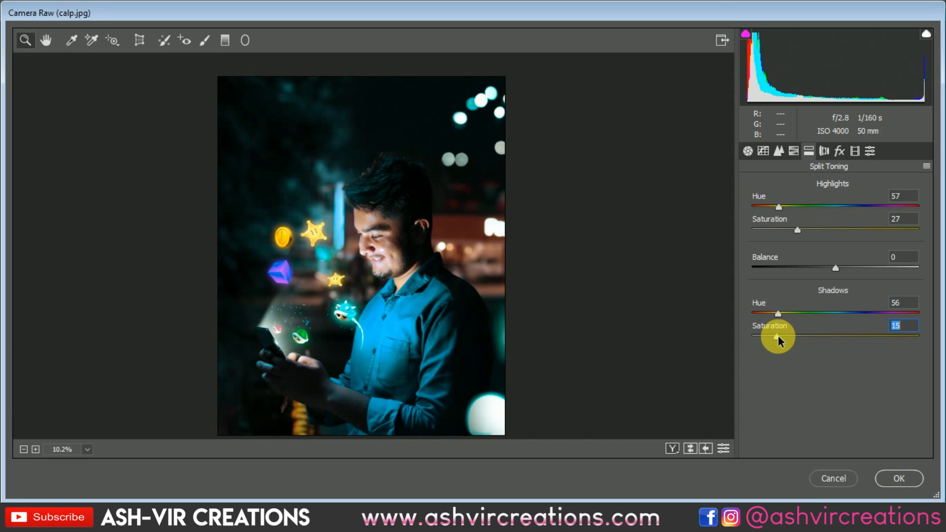
pyautogui.moveTo(782, 314); pyautogui.dragTo(851, 332)
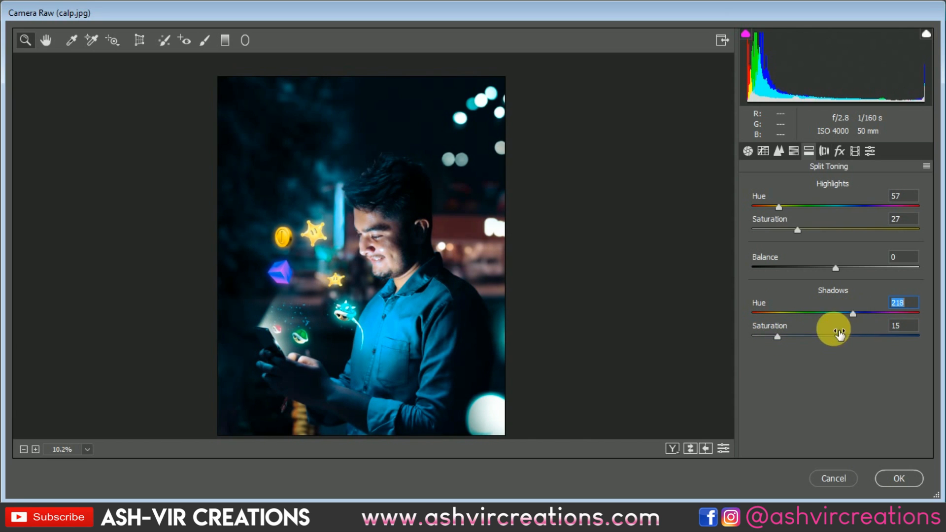
pyautogui.moveTo(777, 337)
pyautogui.mouseDown()
pyautogui.moveTo(815, 334)
pyautogui.moveTo(754, 342)
pyautogui.moveTo(838, 338)
pyautogui.moveTo(852, 318)
pyautogui.moveTo(724, 338)
pyautogui.moveTo(764, 340)
pyautogui.mouseUp()
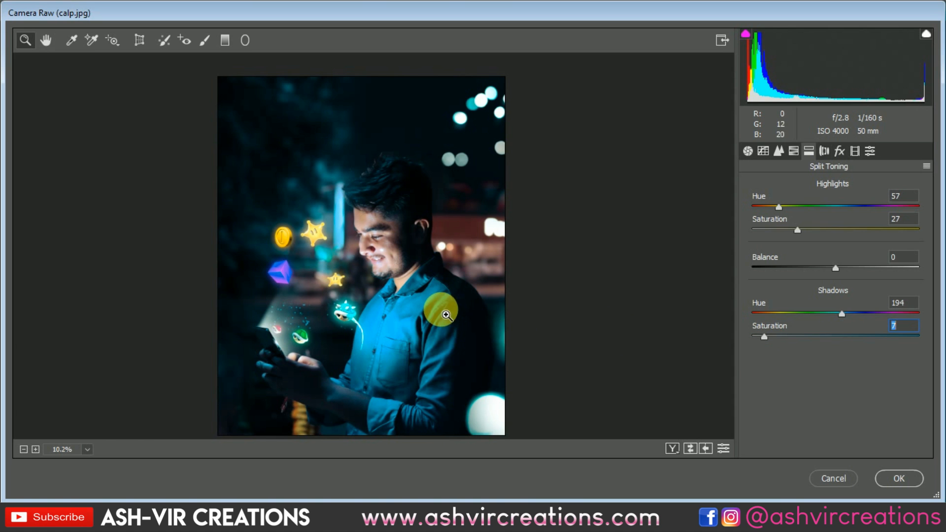
# Zoom in and out of the preview to inspect the split-toned image in detail
pyautogui.scroll(-2, 439, 309)
pyautogui.scroll(1, 367, 271)
pyautogui.scroll(1, 372, 276)
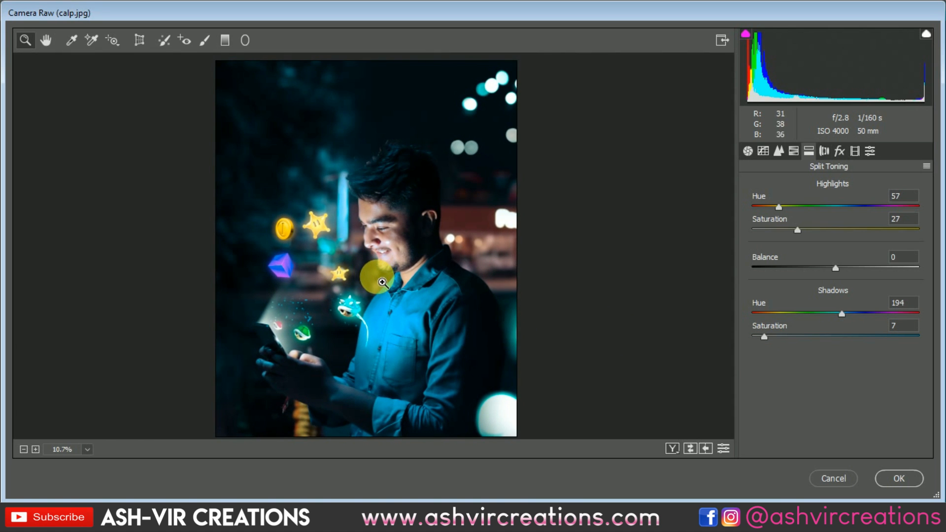
pyautogui.scroll(6, 376, 207)
pyautogui.scroll(-1, 401, 224)
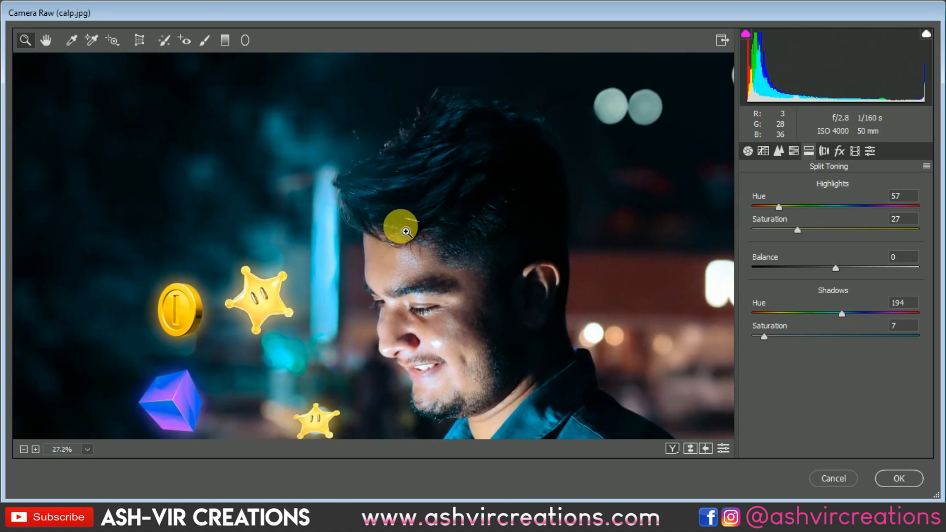
pyautogui.scroll(4, 443, 101)
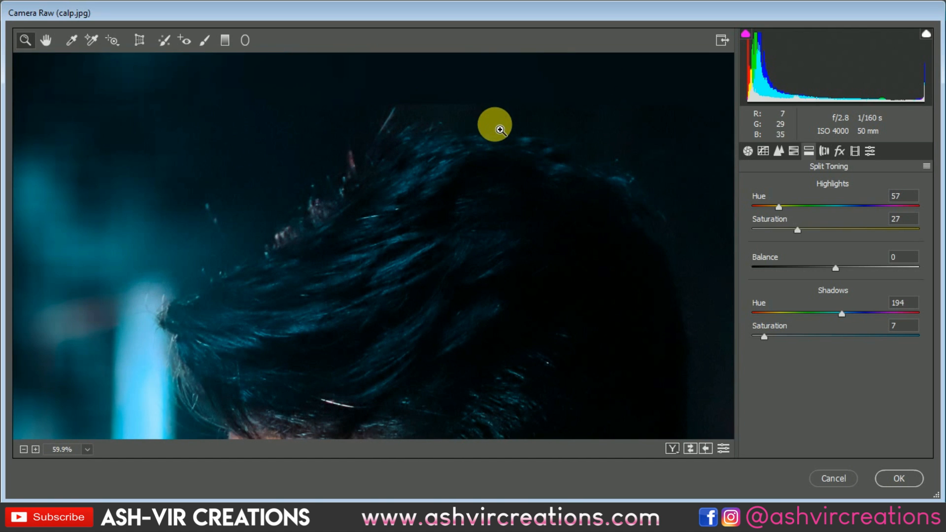
pyautogui.scroll(-6, 498, 217)
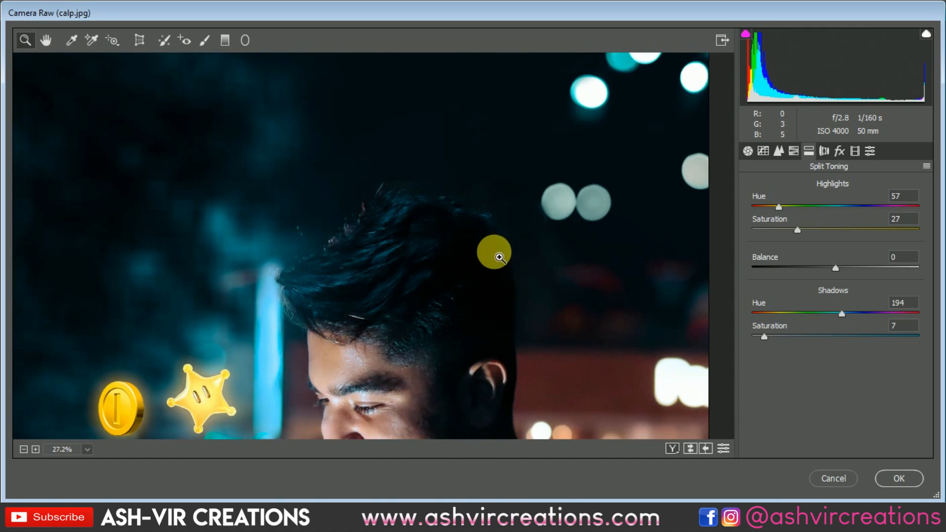
pyautogui.scroll(-2, 423, 266)
pyautogui.scroll(1, 415, 302)
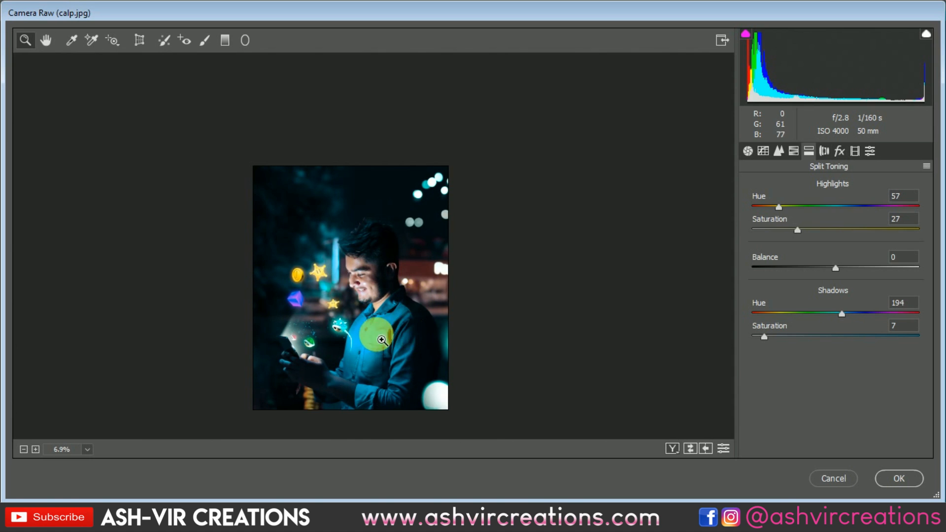
pyautogui.scroll(1, 374, 340)
pyautogui.scroll(1, 375, 340)
pyautogui.scroll(-1, 369, 334)
pyautogui.scroll(1, 369, 327)
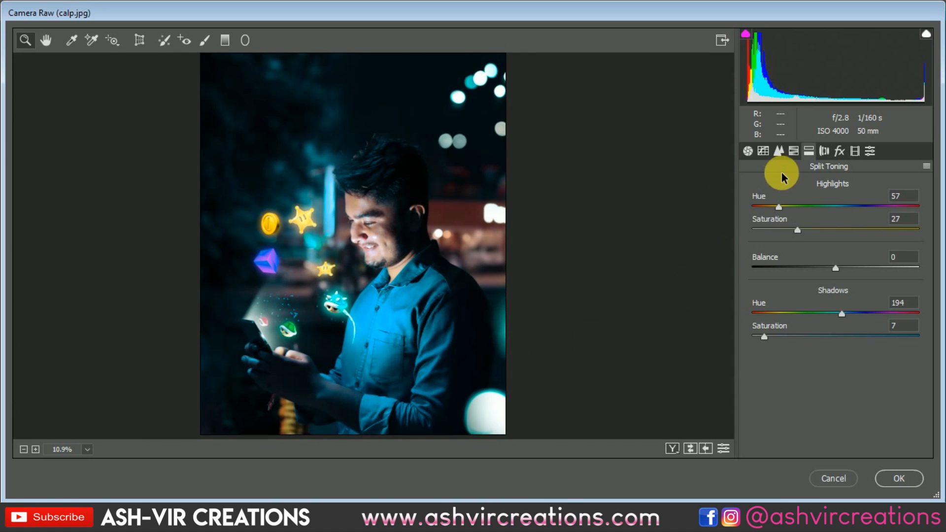
# Set the HSL Blues hue to -3 and apply the Camera Raw filter
pyautogui.click(792, 154)
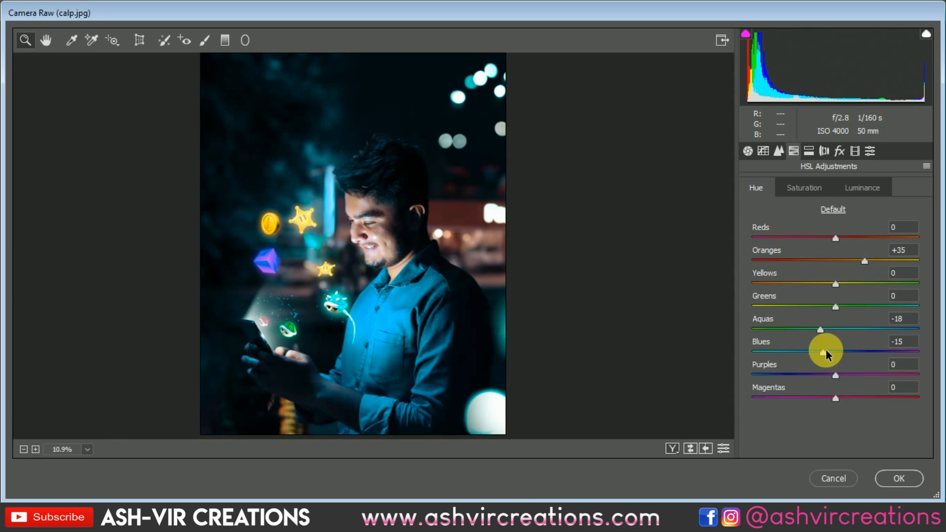
pyautogui.moveTo(826, 353)
pyautogui.mouseDown()
pyautogui.moveTo(841, 353)
pyautogui.moveTo(823, 350)
pyautogui.moveTo(831, 350)
pyautogui.mouseUp()
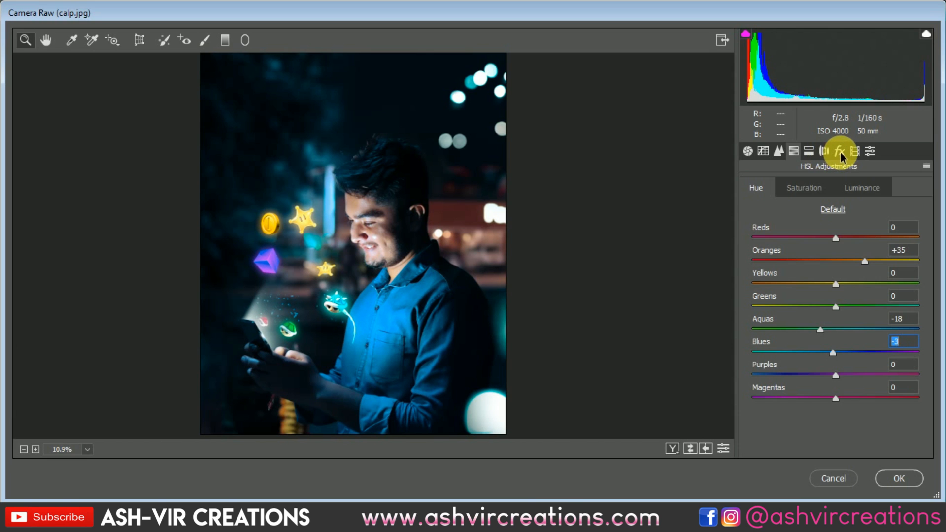
pyautogui.click(895, 477)
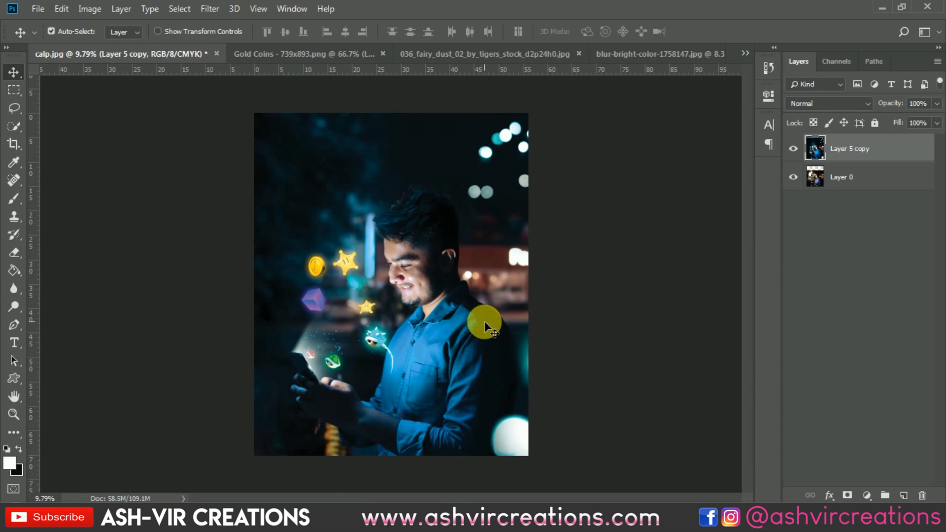
# Toggle the Layer 5 copy visibility repeatedly to compare the graded composite with the original photo
pyautogui.click(796, 148)
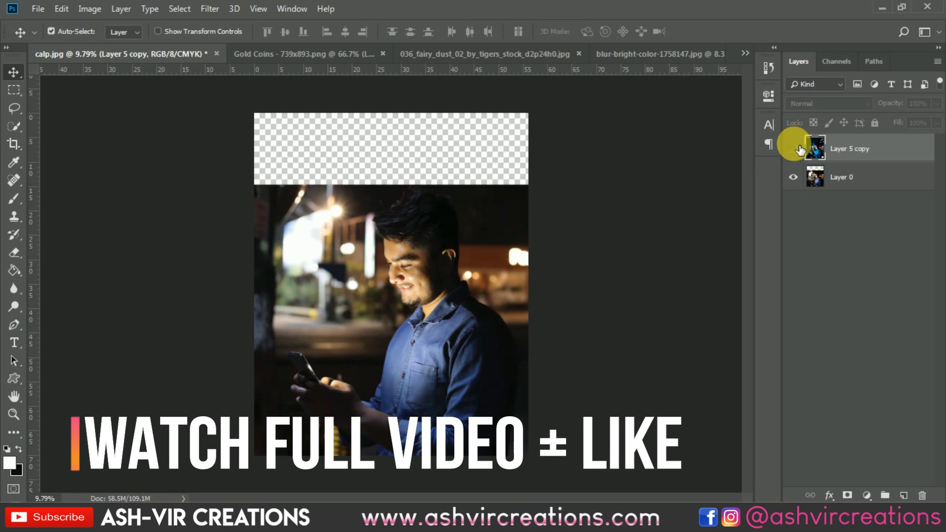
pyautogui.click(794, 148)
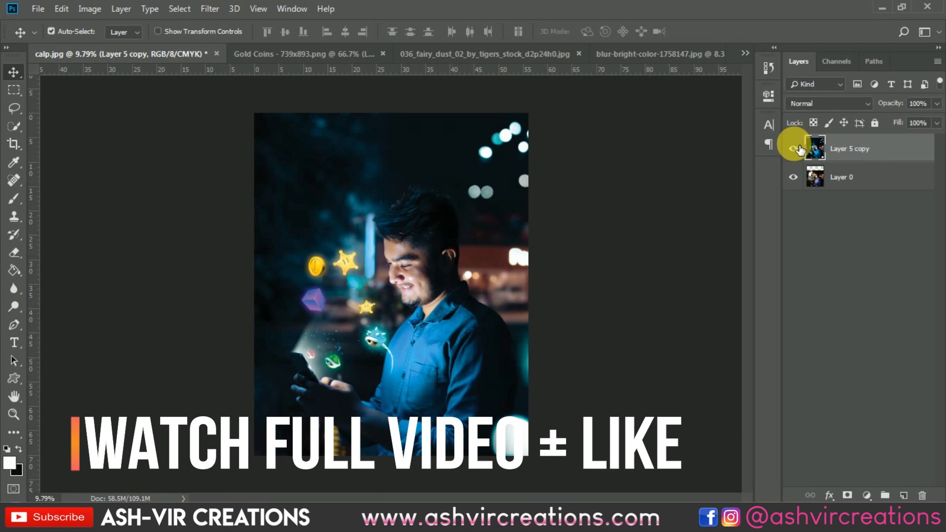
pyautogui.click(795, 149)
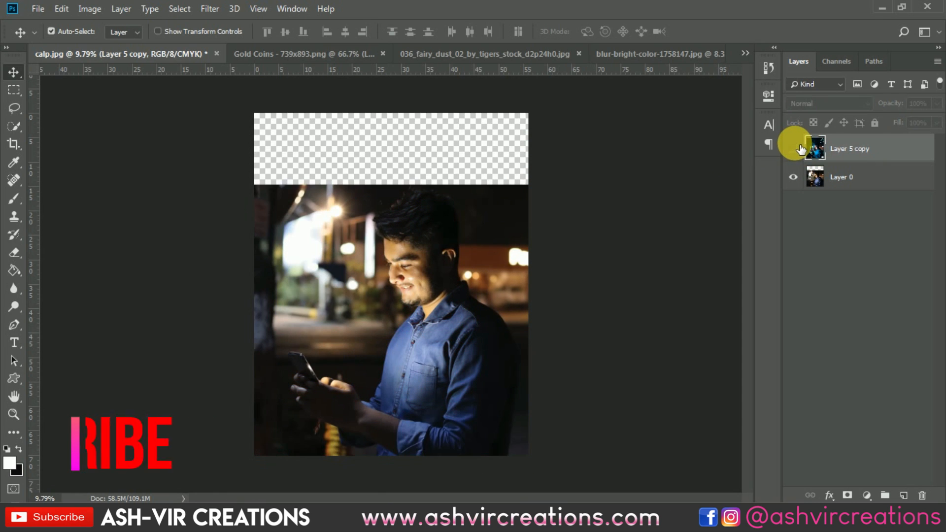
pyautogui.click(796, 149)
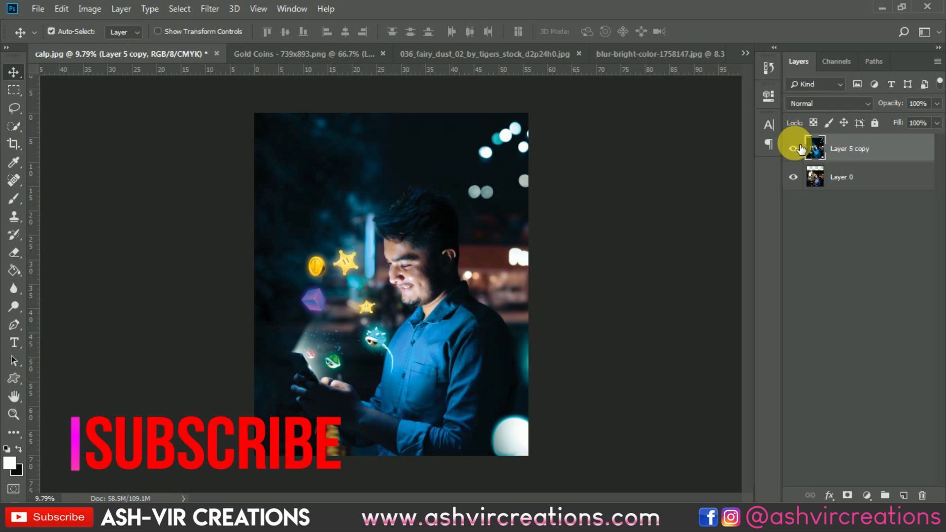
pyautogui.click(795, 149)
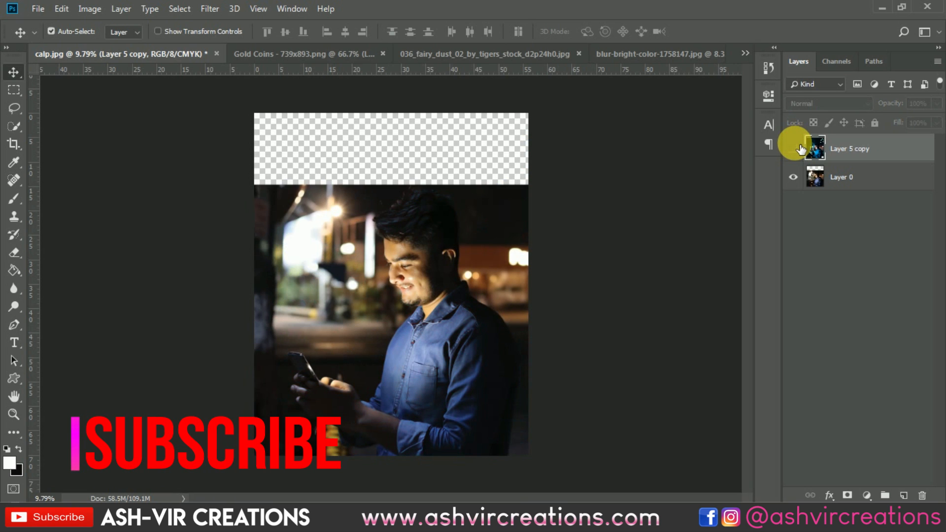
pyautogui.click(798, 148)
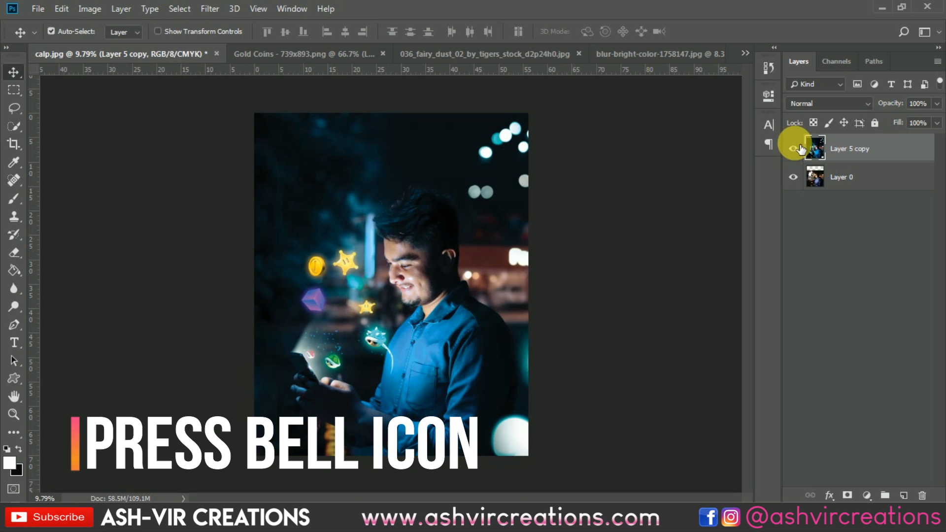
pyautogui.click(799, 149)
pyautogui.click(799, 149)
pyautogui.click(799, 148)
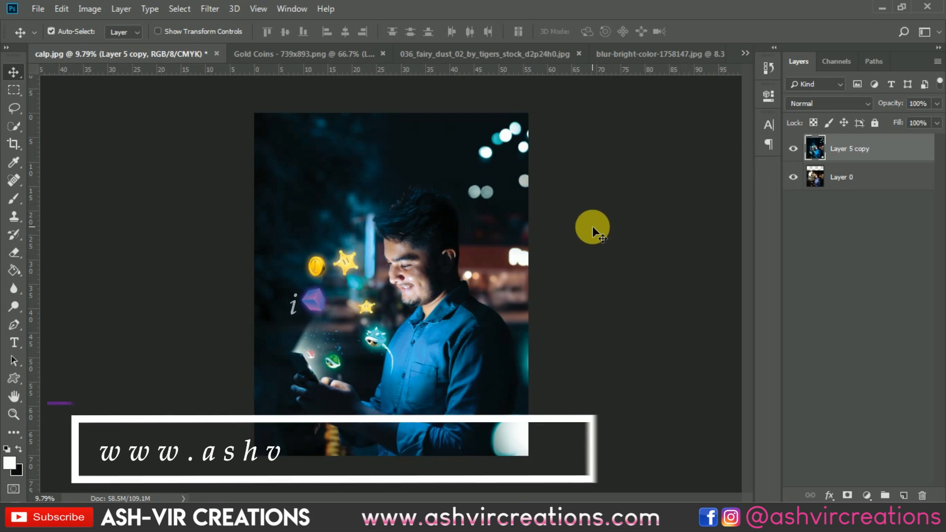
pyautogui.scroll(1, 593, 226)
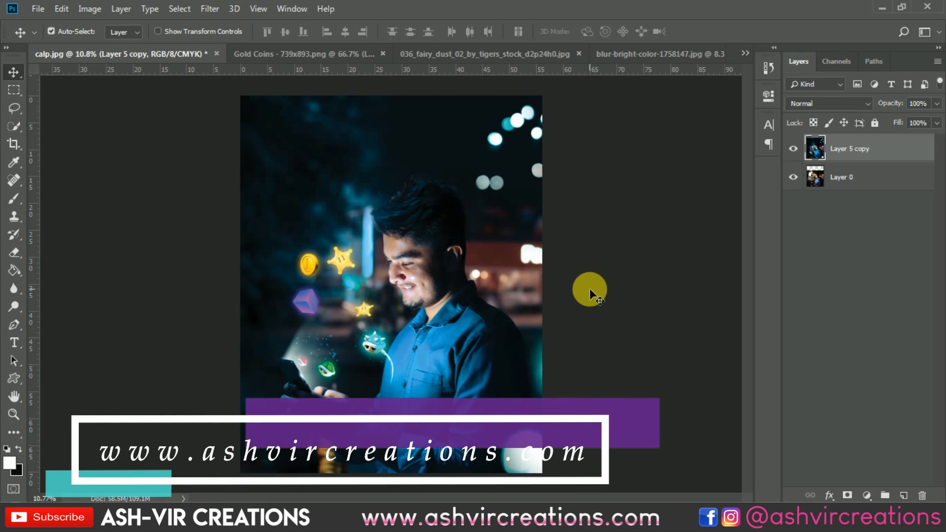
pyautogui.scroll(1, 589, 289)
pyautogui.scroll(-1, 589, 288)
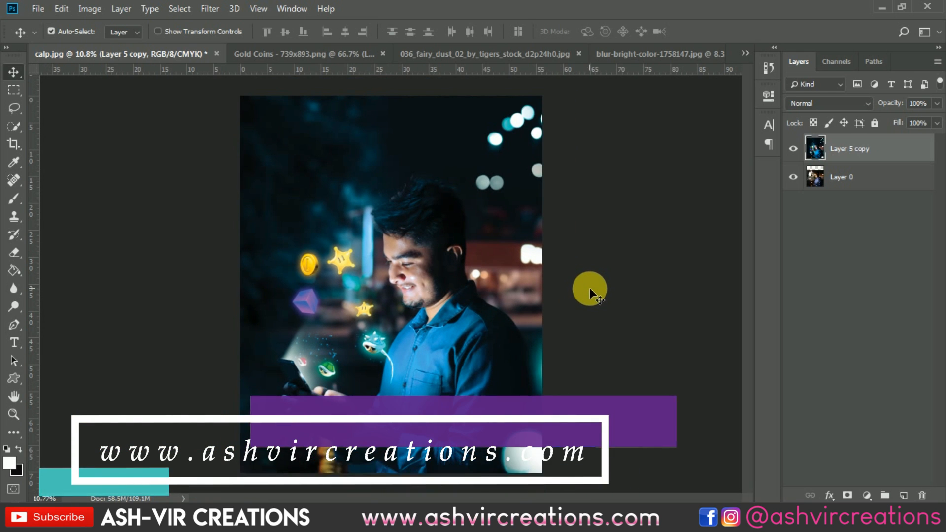
pyautogui.click(794, 150)
pyautogui.click(794, 149)
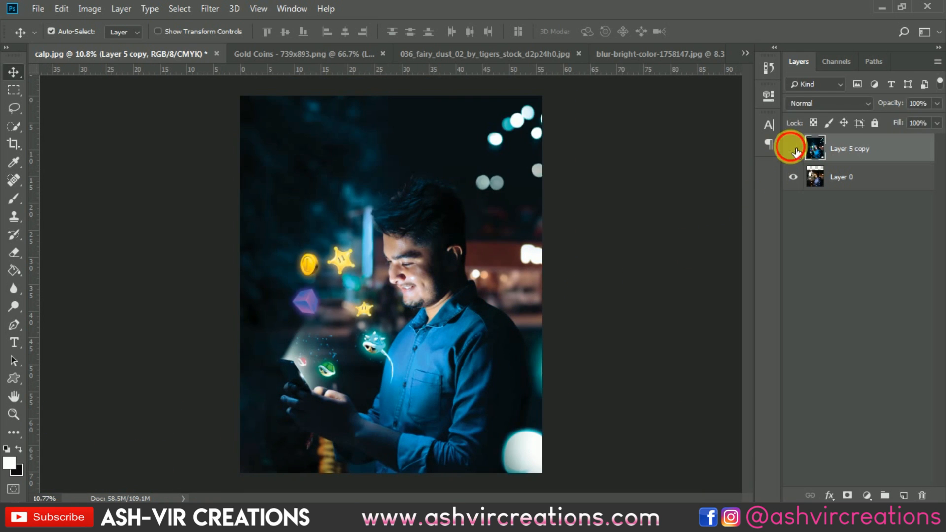
pyautogui.click(793, 149)
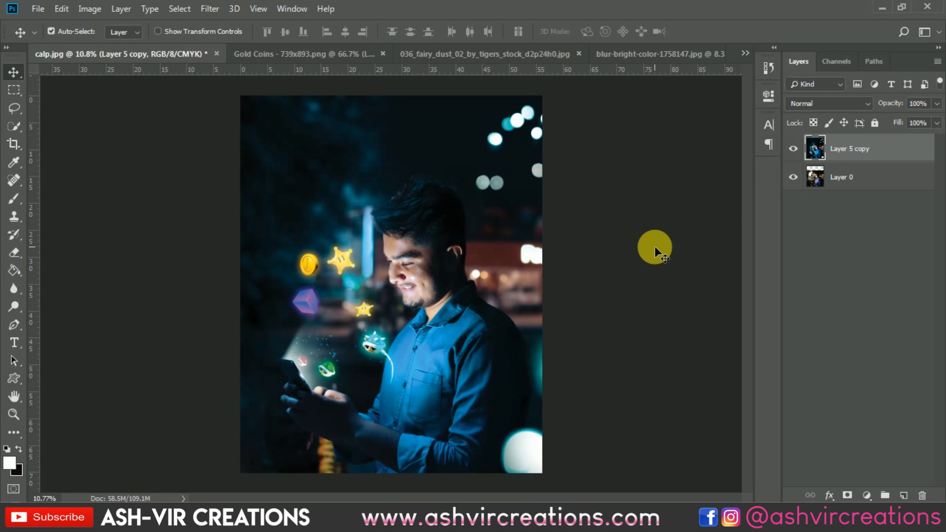
# Zoom and pan around the canvas to examine the finished composite
pyautogui.scroll(3, 655, 247)
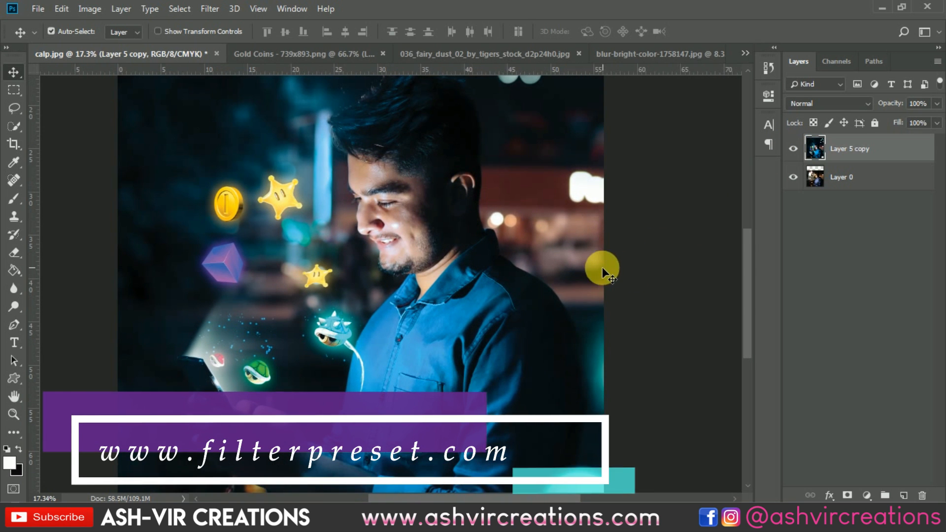
pyautogui.moveTo(605, 309); pyautogui.dragTo(604, 269)
pyautogui.scroll(-1, 679, 265)
pyautogui.scroll(-1, 678, 265)
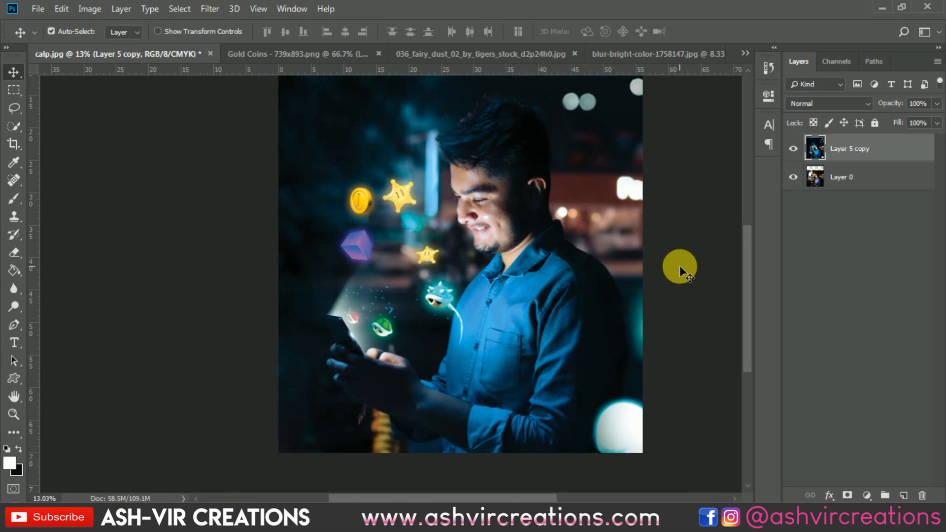
pyautogui.scroll(-2, 679, 265)
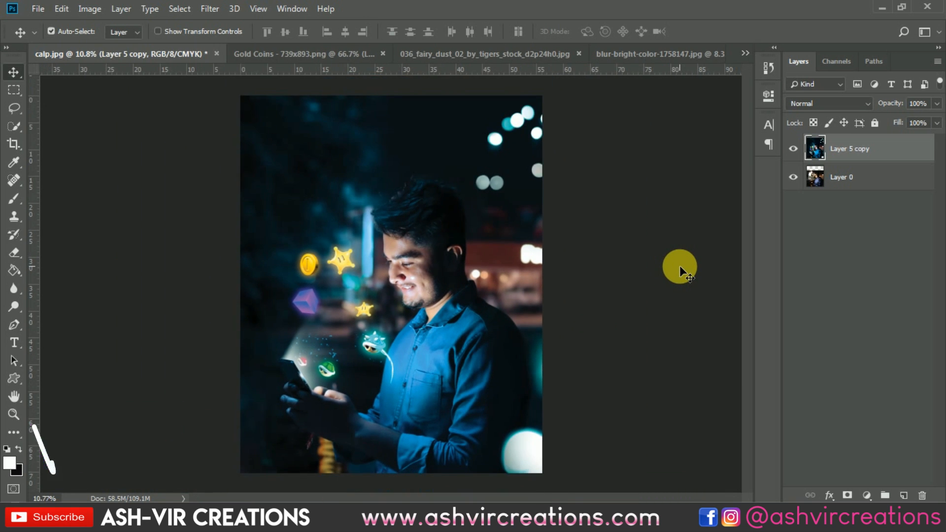
pyautogui.scroll(-1, 679, 265)
pyautogui.scroll(-2, 680, 266)
pyautogui.scroll(3, 681, 266)
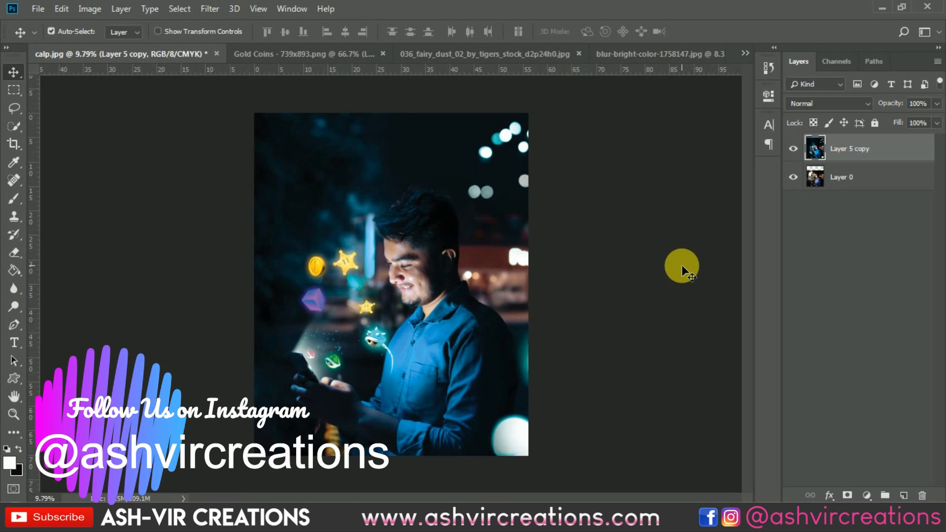